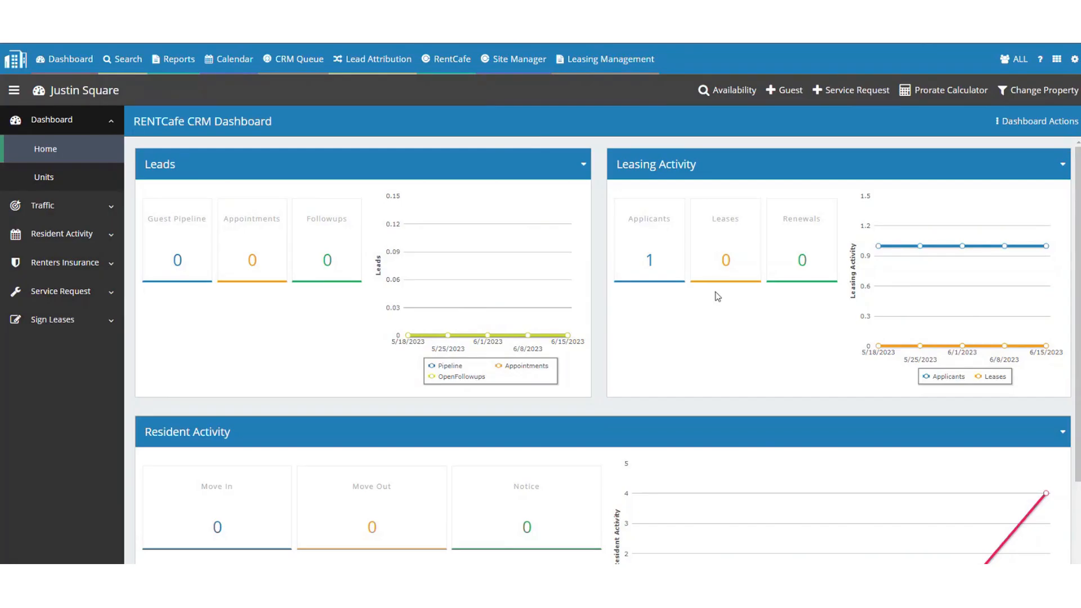
From the dashboard's Applicants list, open the applicant's guest record.
click(672, 276)
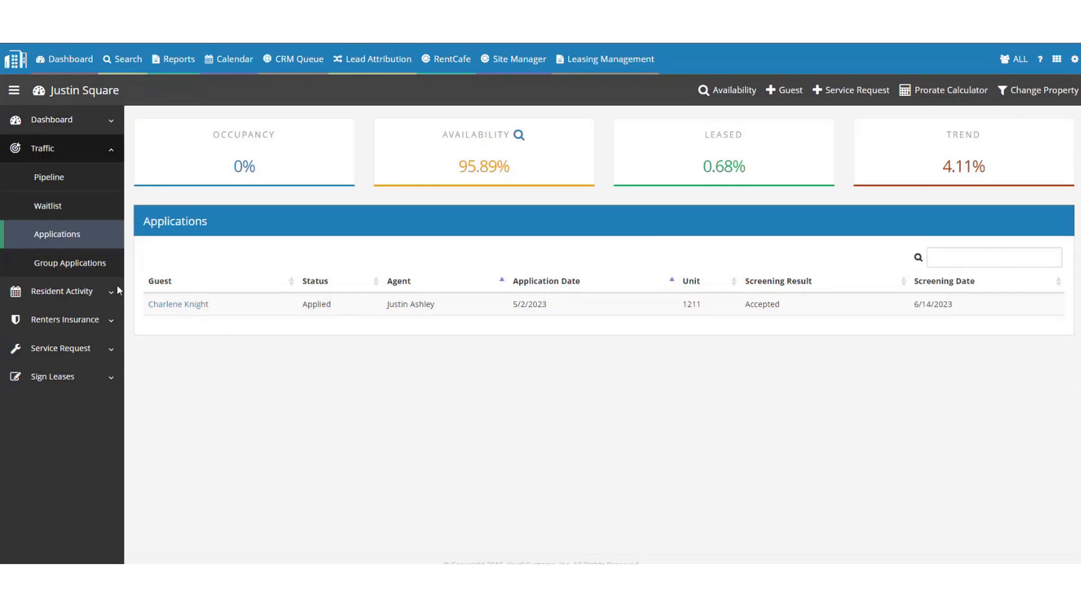
click(171, 304)
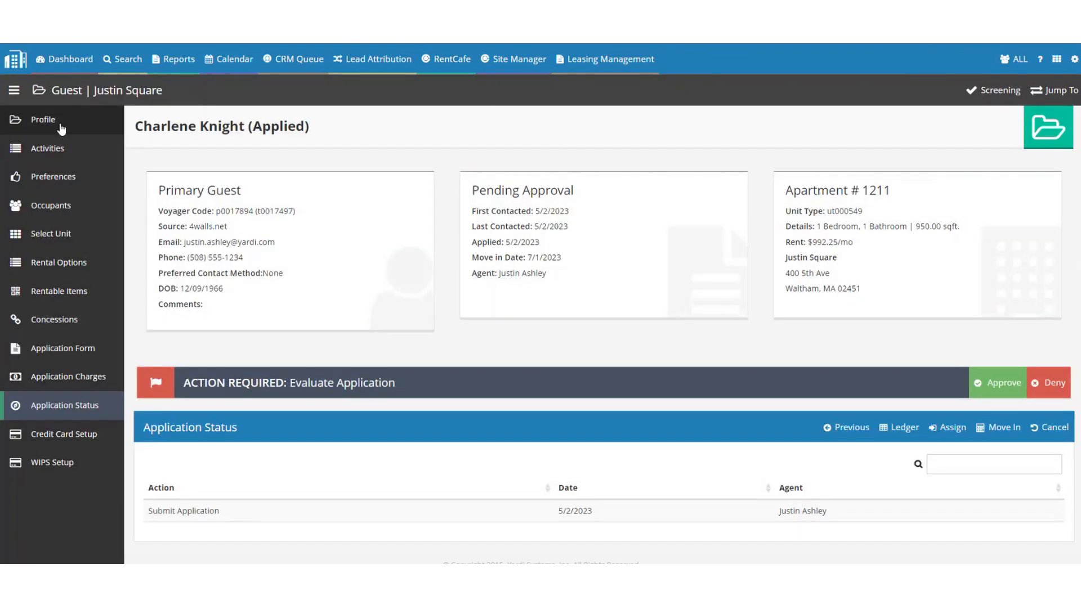
Review the applicant's Profile page with her address, phone numbers and source details.
click(61, 126)
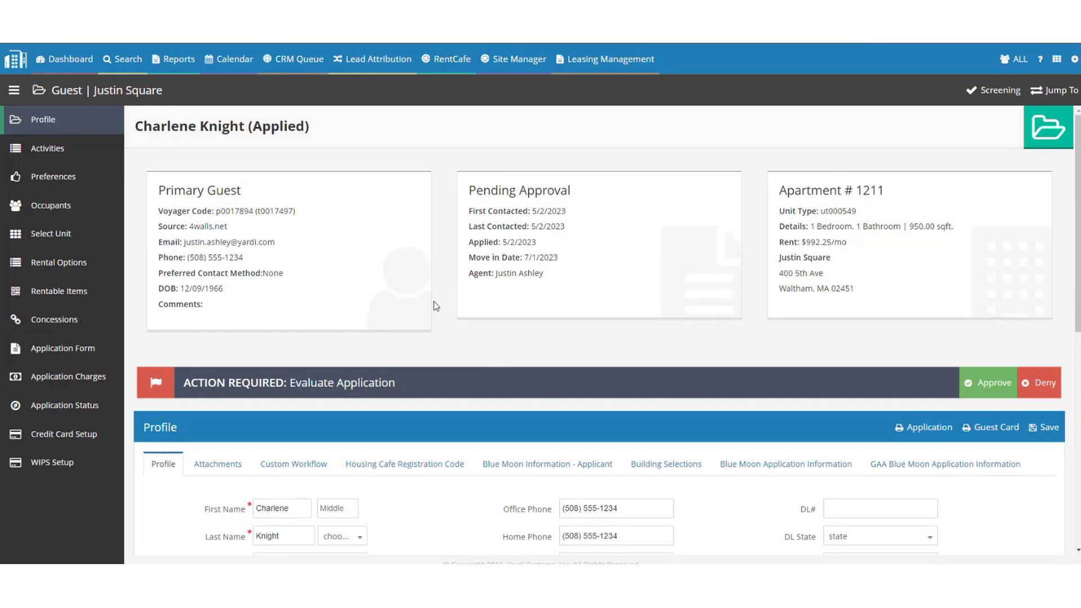
scroll(491, 308, down, 3)
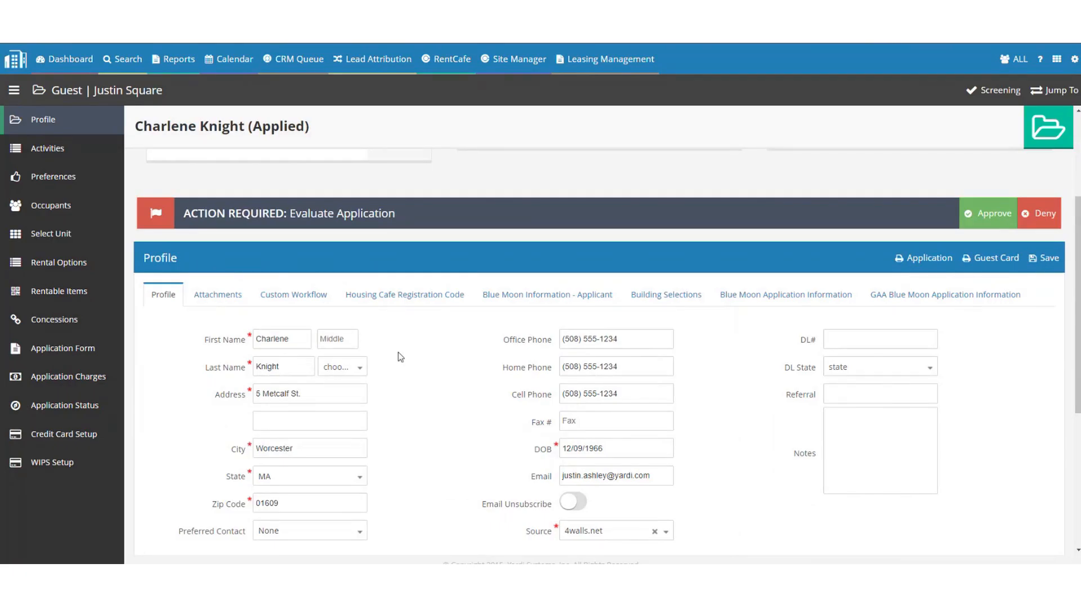
Look over the profile form fields and save the applicant's profile.
scroll(389, 271, up, 3)
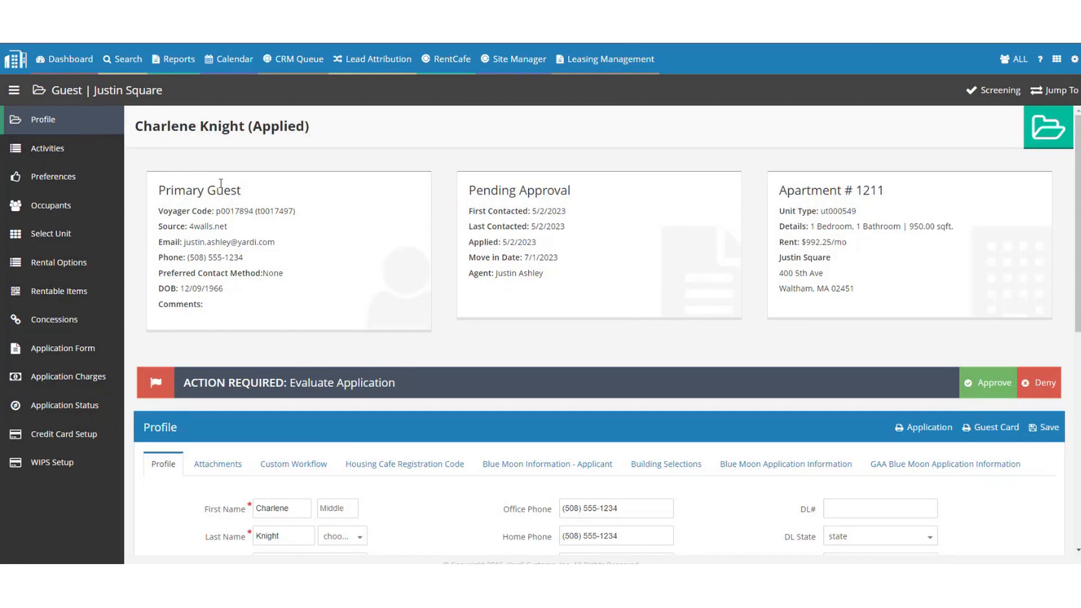
scroll(309, 314, down, 3)
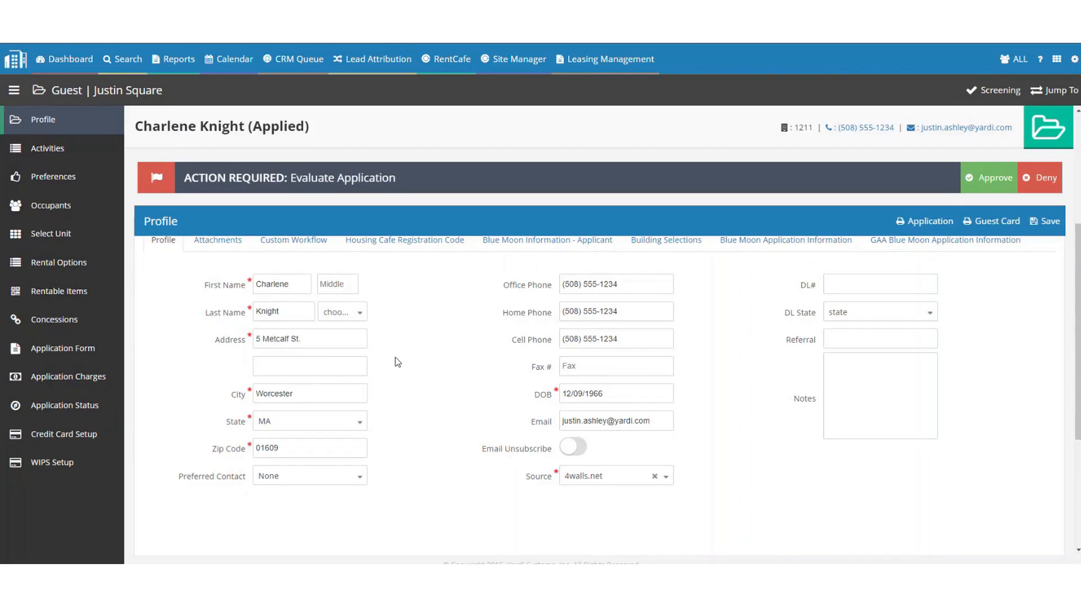
scroll(338, 361, up, 2)
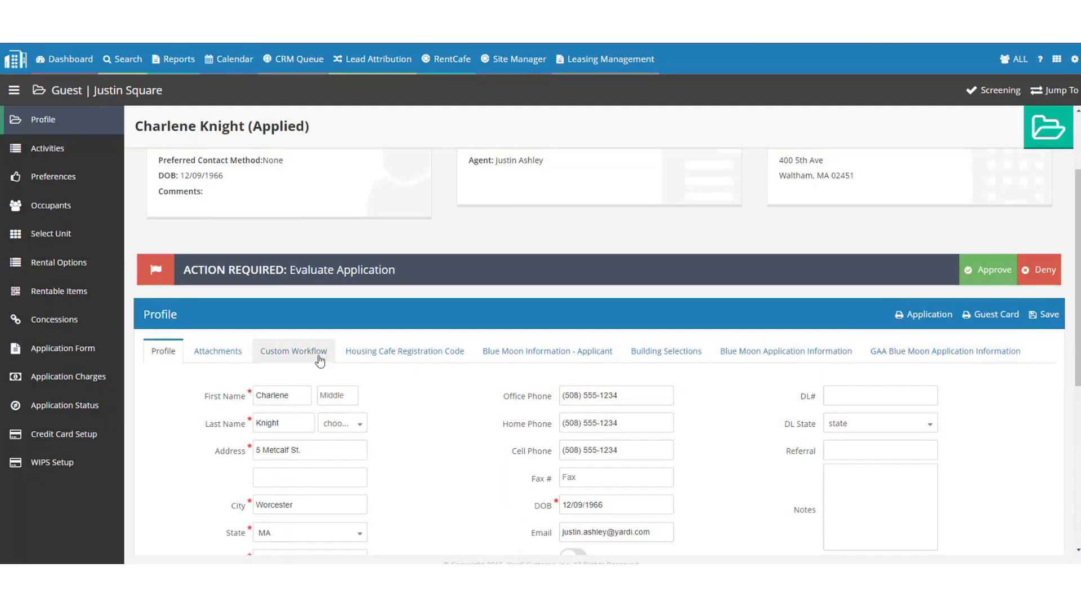
click(1048, 322)
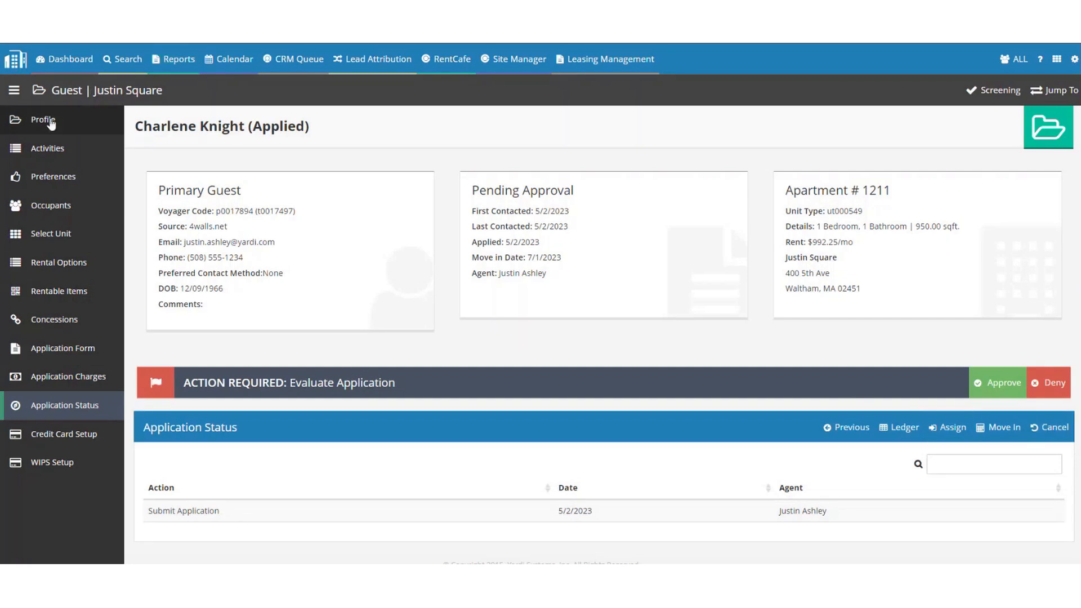
Review the Activities contacts: a First Contact call and Submit Application, both 5/2/2023.
click(54, 152)
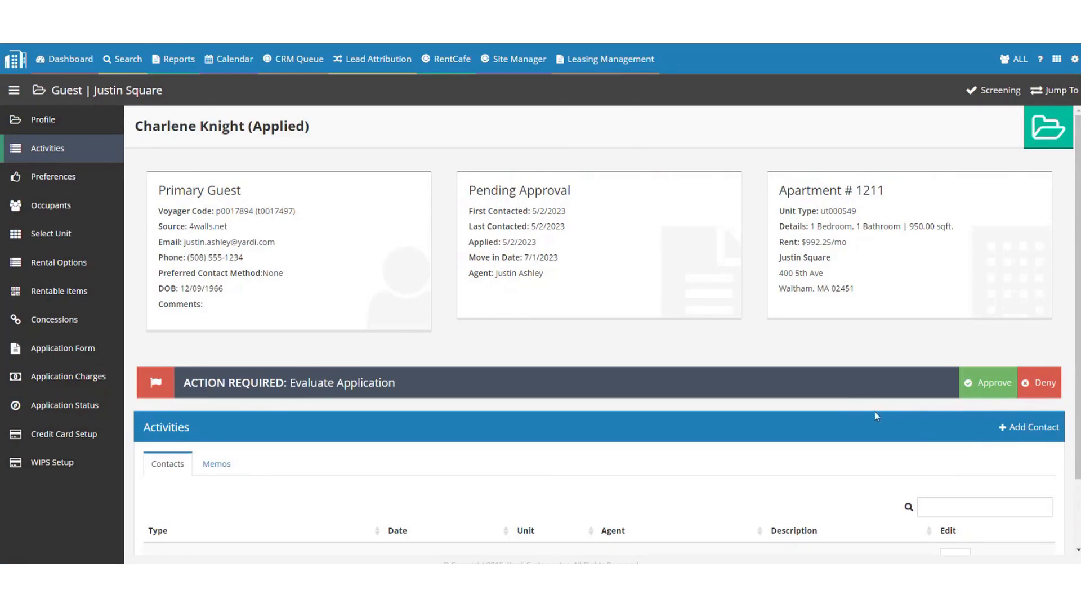
scroll(850, 403, down, 2)
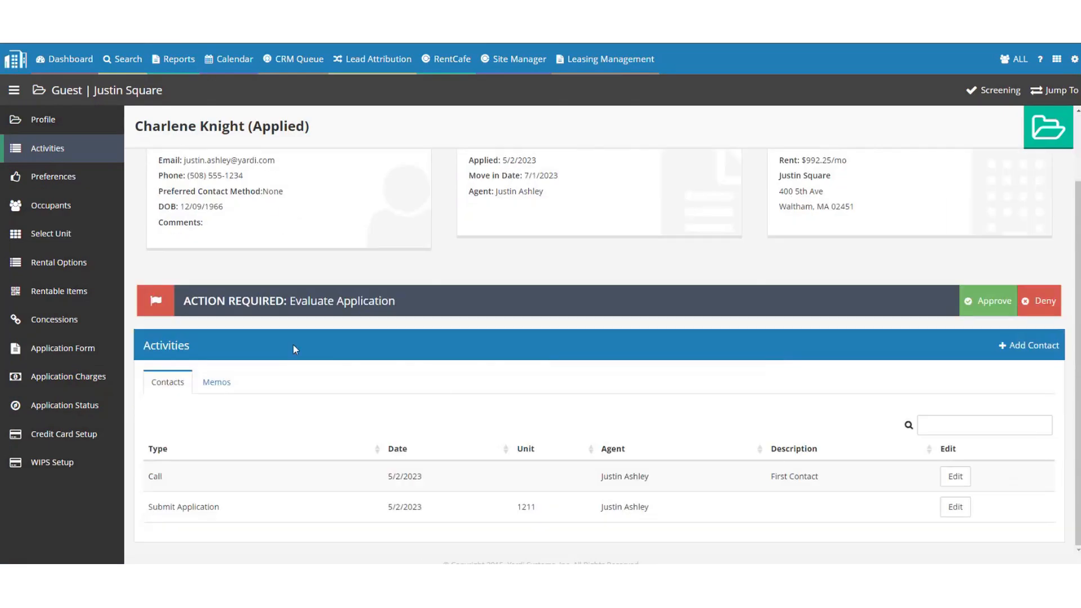
scroll(295, 346, up, 1)
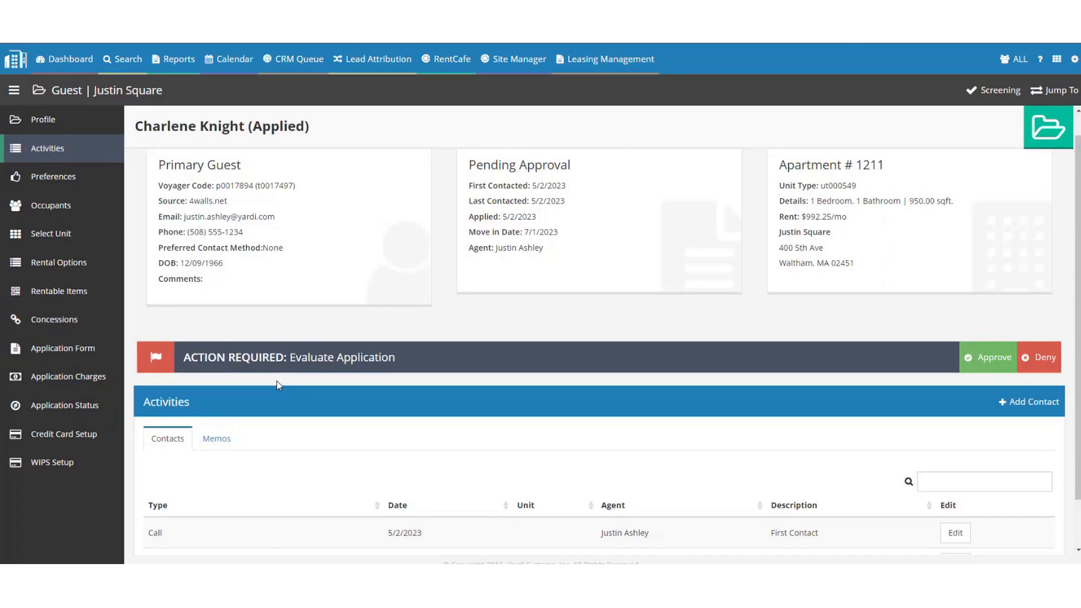
scroll(271, 394, down, 1)
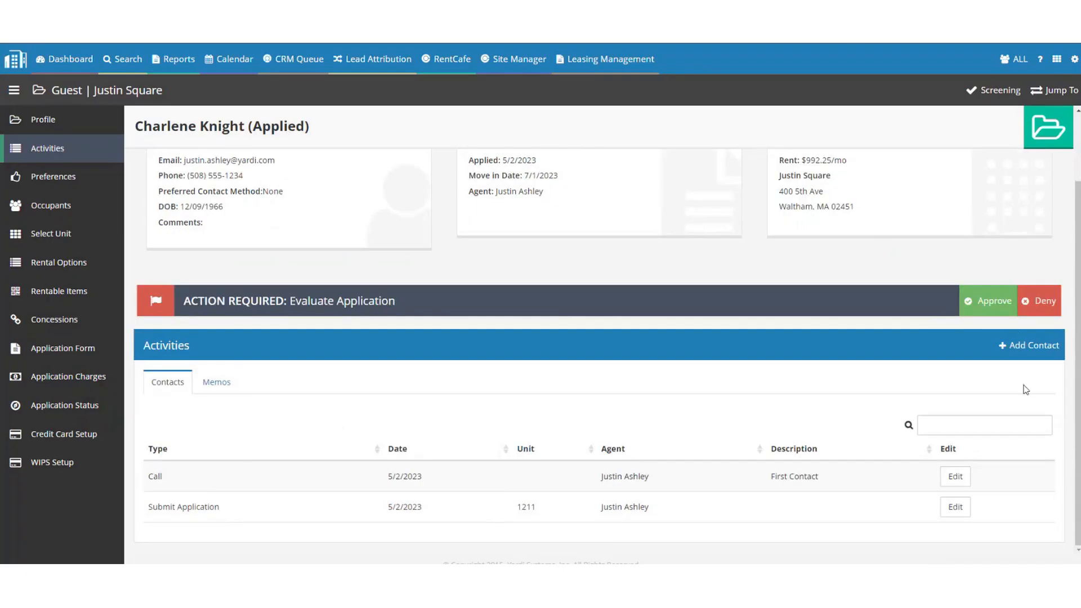
View the Preferences page and select the 7/1/2023 expected move-in date.
click(45, 178)
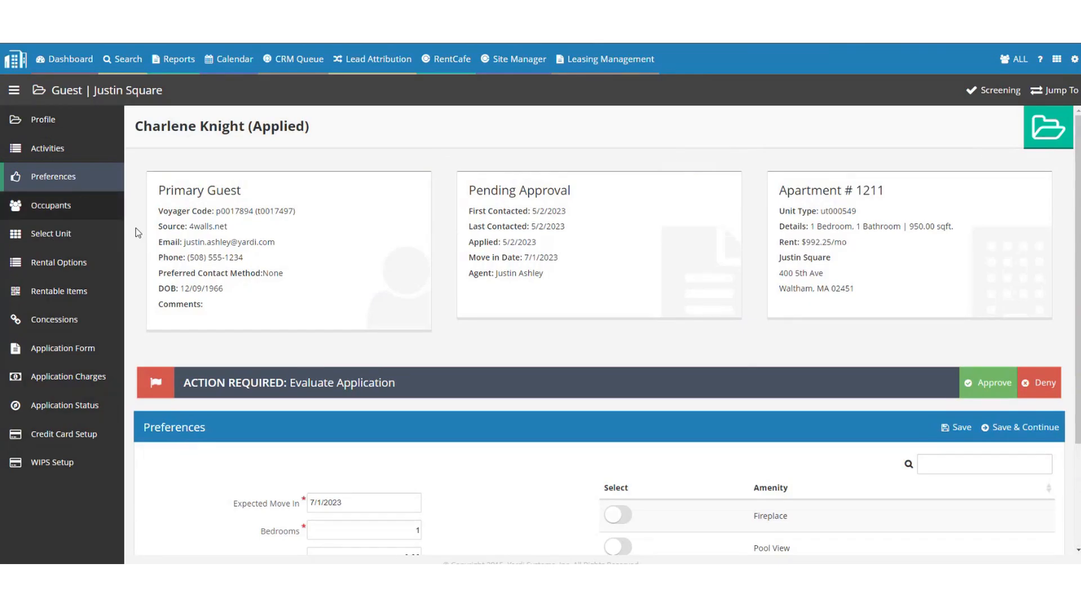
scroll(383, 366, down, 3)
drag(368, 365, 252, 377)
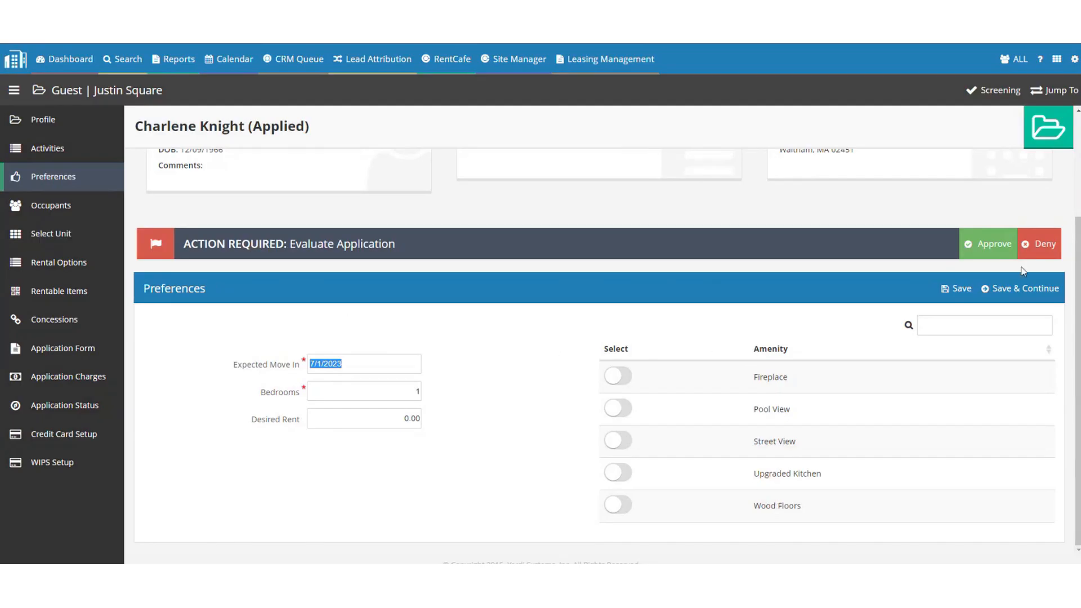
View the Occupants list showing the single occupant with relationship Roommate.
click(1002, 288)
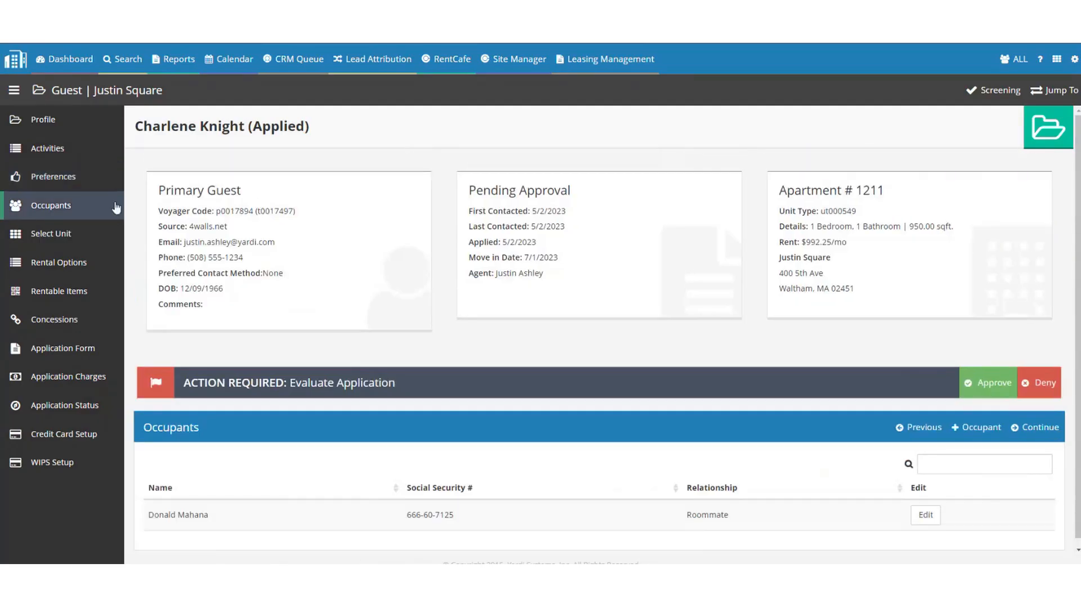
scroll(204, 212, down, 1)
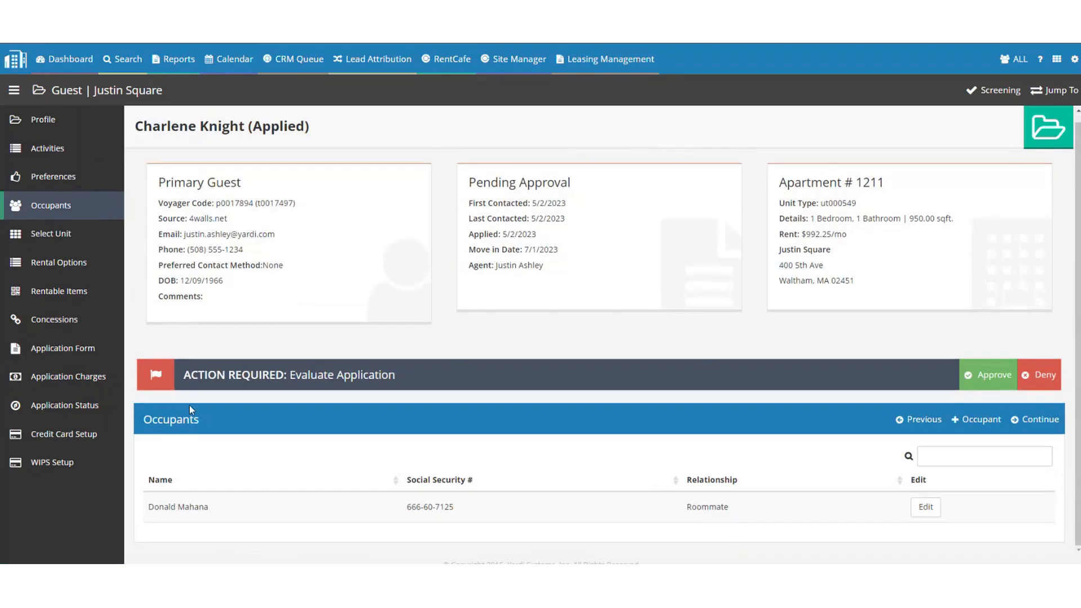
double_click(171, 420)
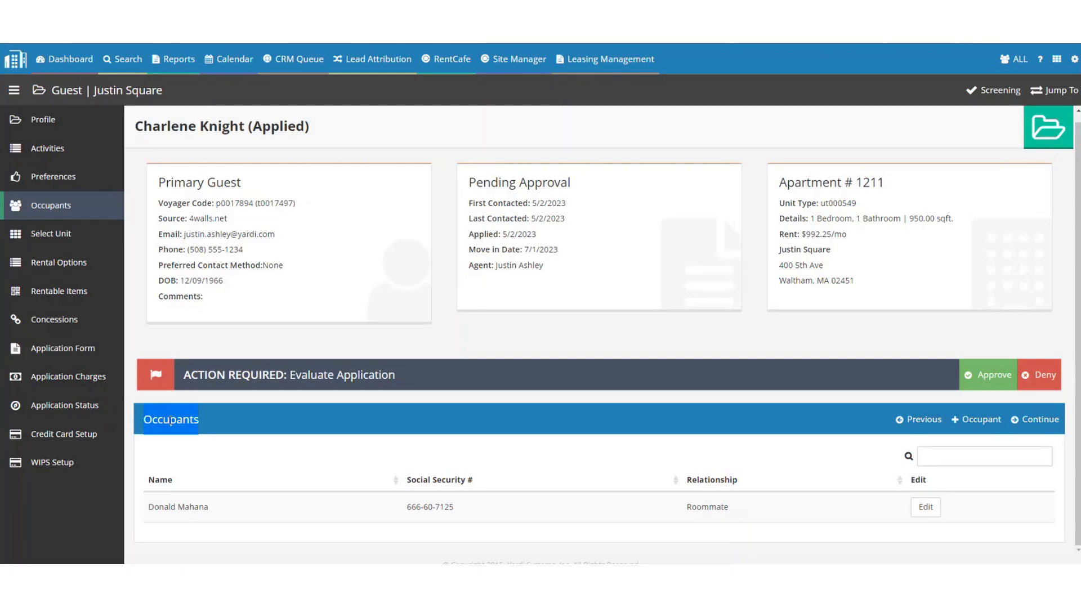
Show the + Occupant add options twice, closing them without adding anyone.
click(977, 420)
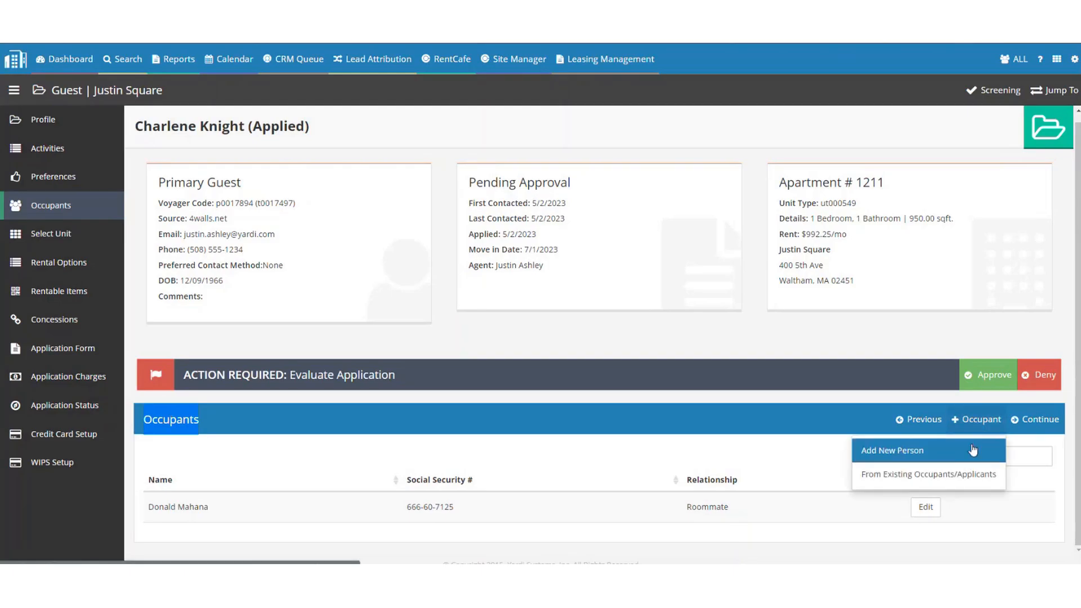
click(743, 418)
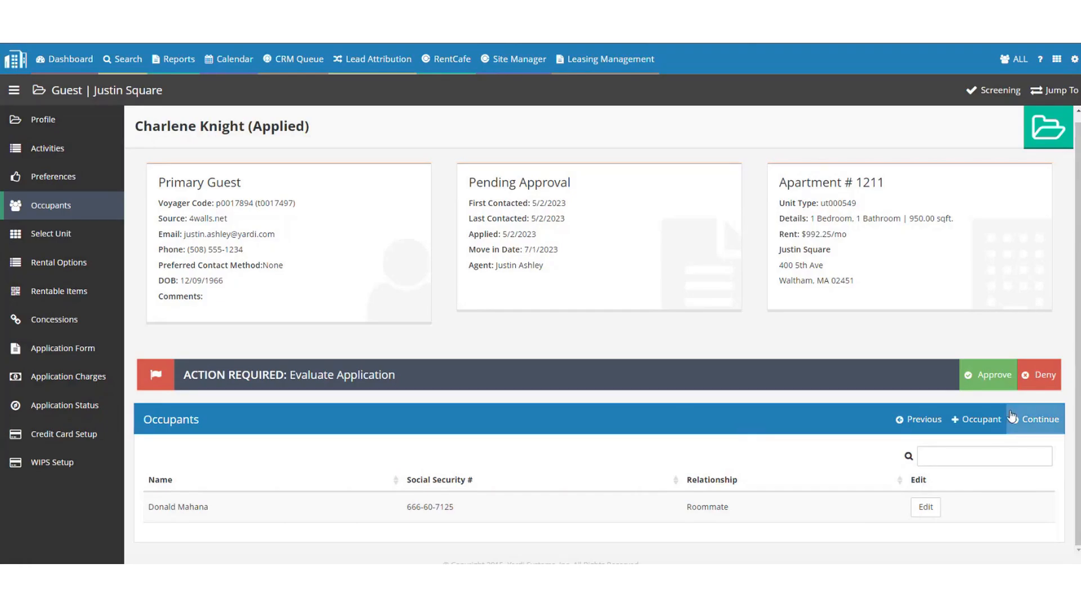
click(977, 419)
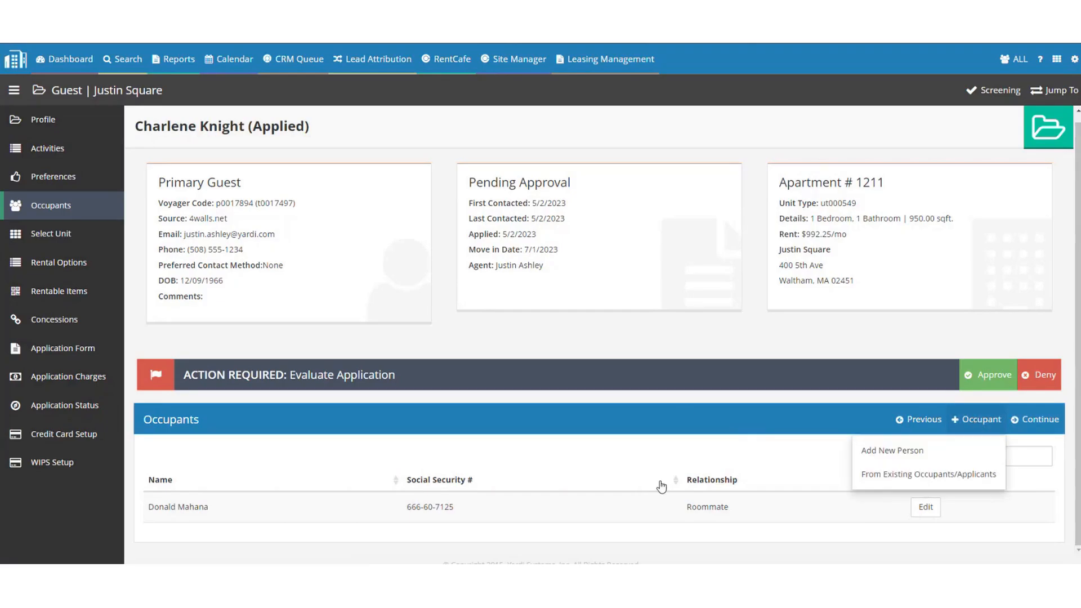
click(285, 508)
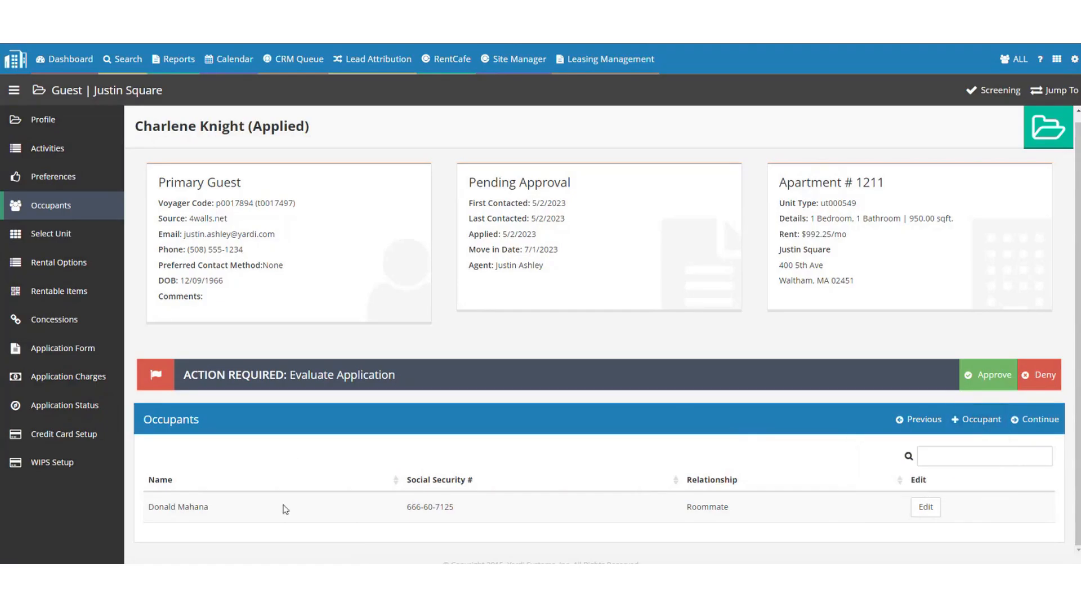
Edit the roommate occupant and keep its Relationship set to Roommate.
click(926, 507)
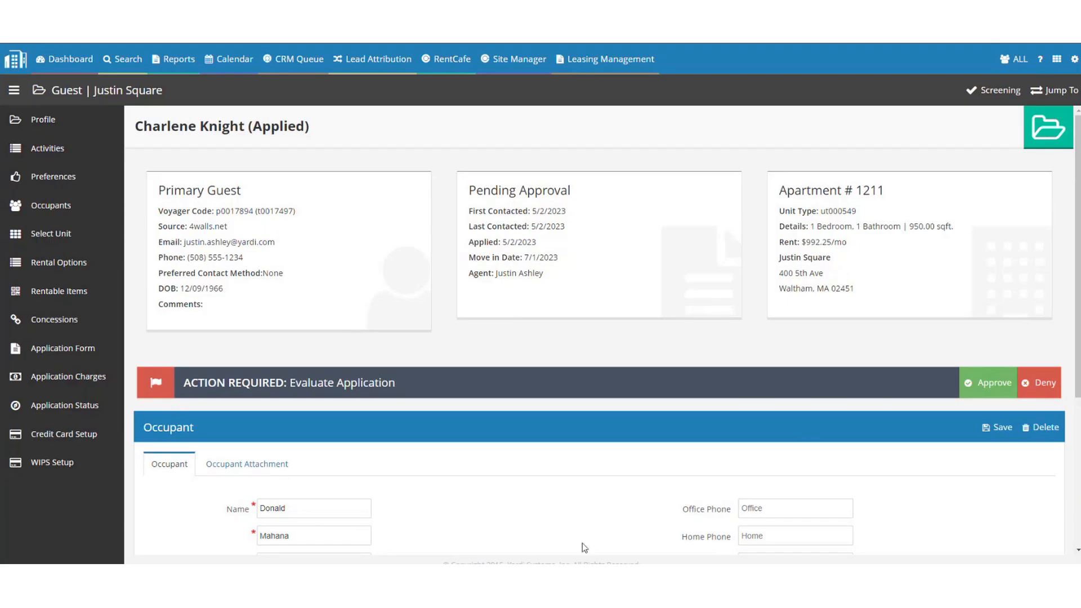
scroll(467, 356, down, 4)
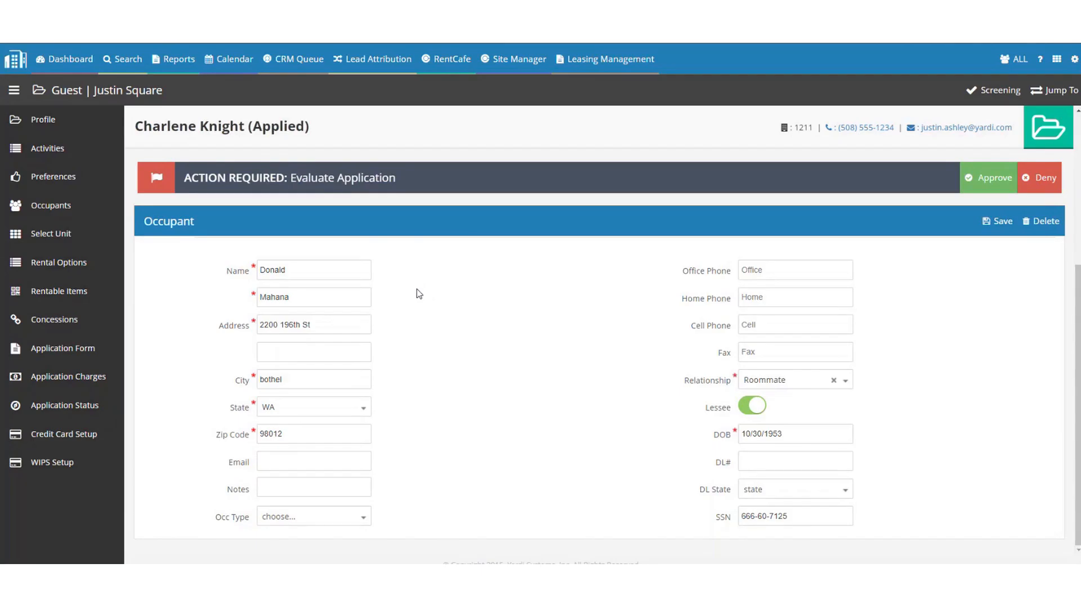
double_click(692, 381)
click(802, 385)
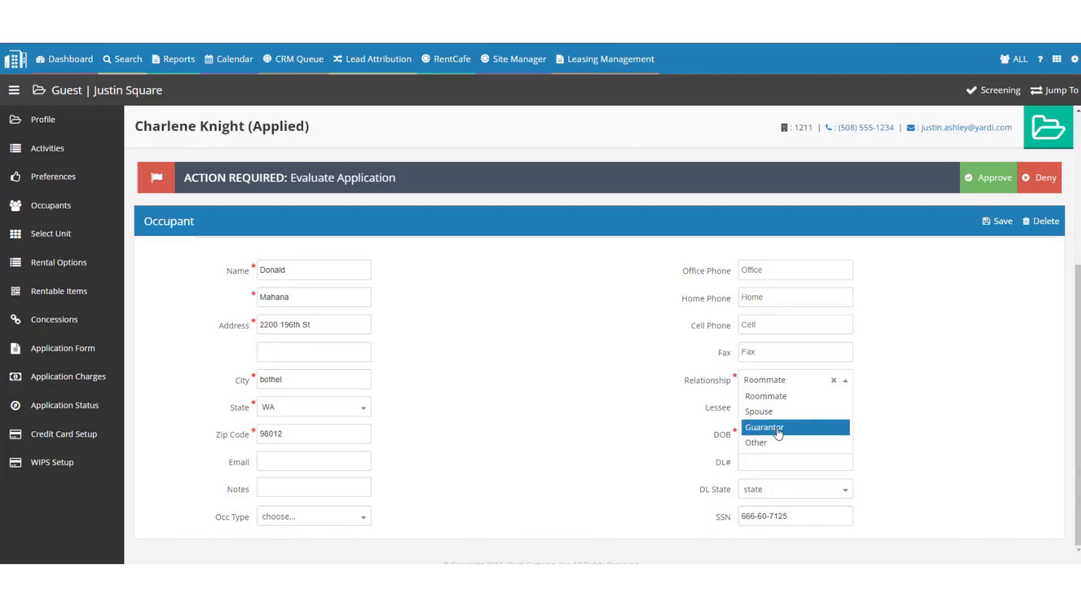
click(783, 397)
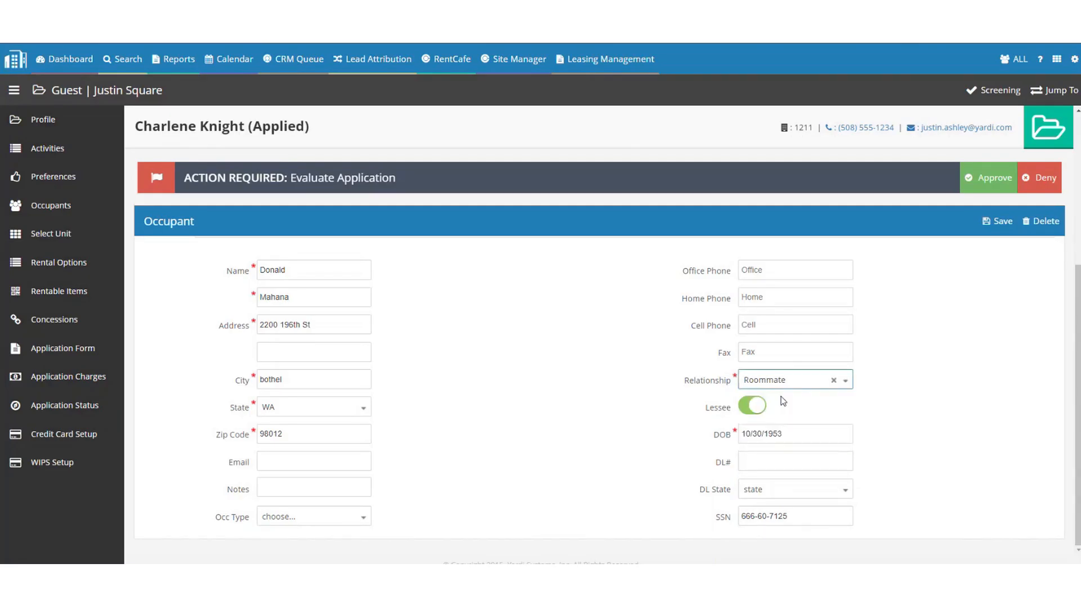
click(743, 386)
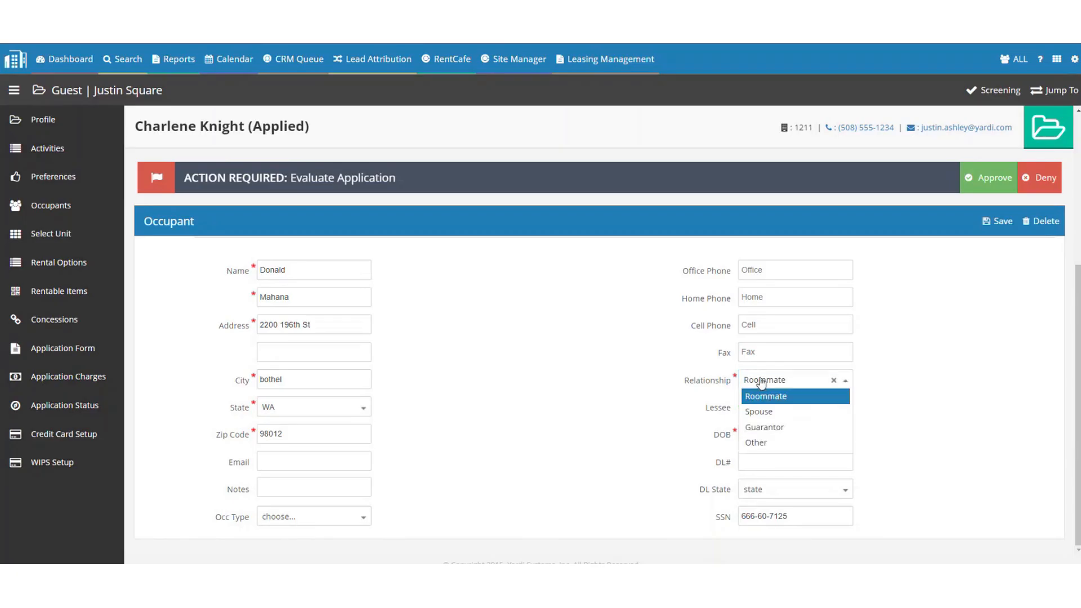
click(548, 365)
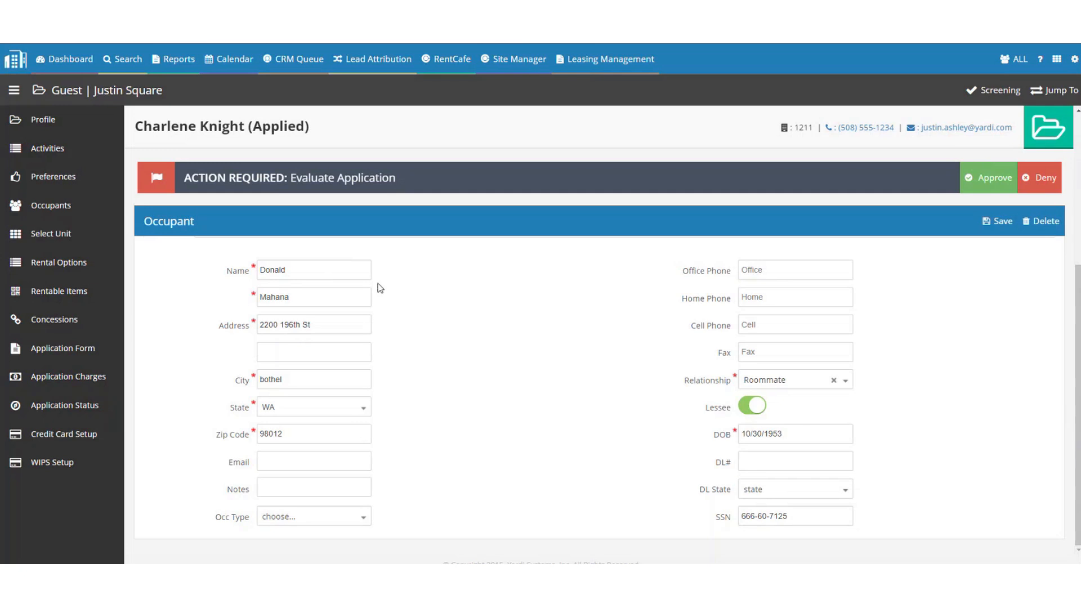
Highlight the occupant form's required Name, Address and DOB fields and the SSN field.
double_click(231, 269)
double_click(233, 325)
double_click(723, 434)
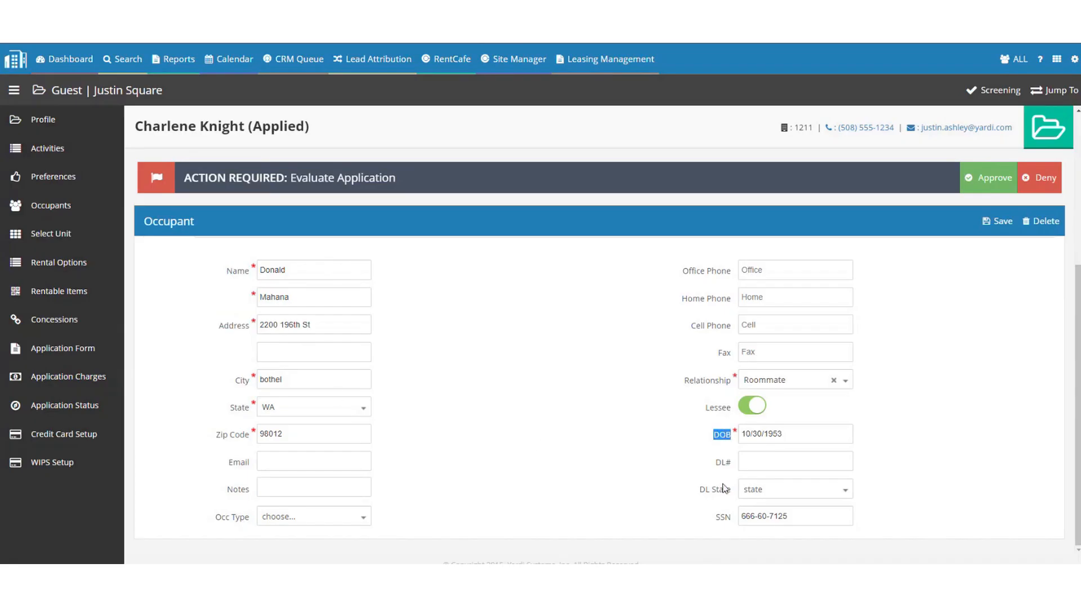
double_click(722, 514)
Touch up the occupant's first name, leaving it unchanged, and save the roommate's details.
click(325, 268)
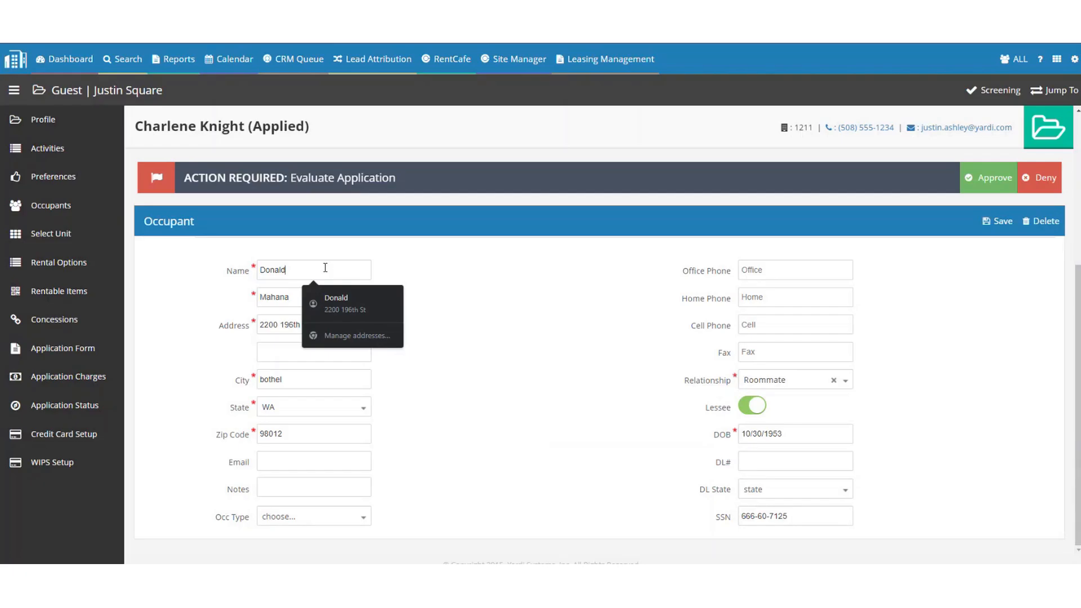
key(BackSpace)
key(BackSpace)
key(BackSpace)
text(alddddd)
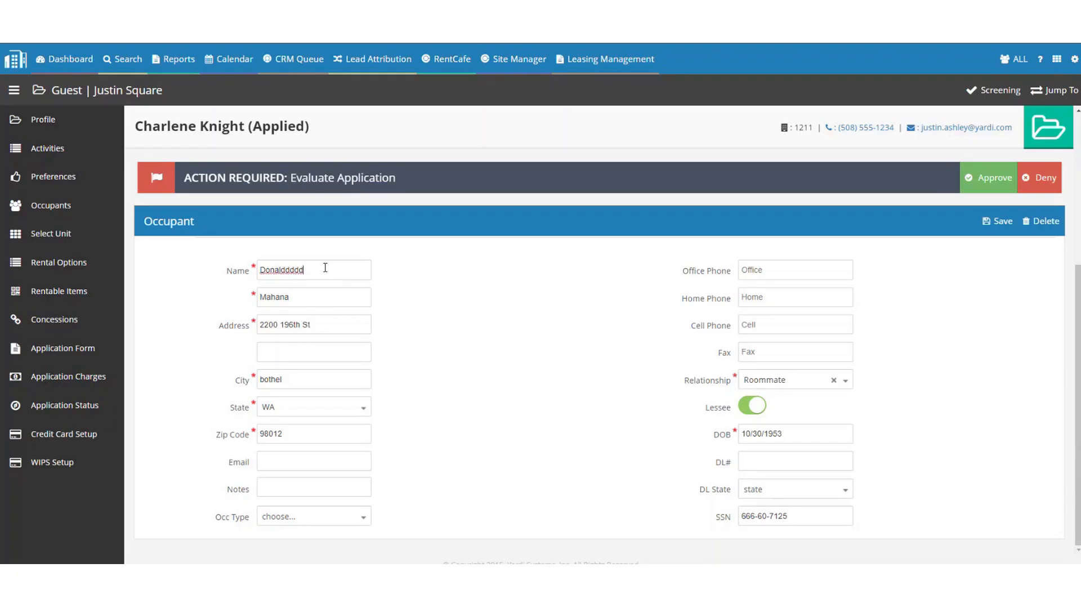
key(BackSpace)
key(BackSpace)
key(BackSpace)
key(BackSpace)
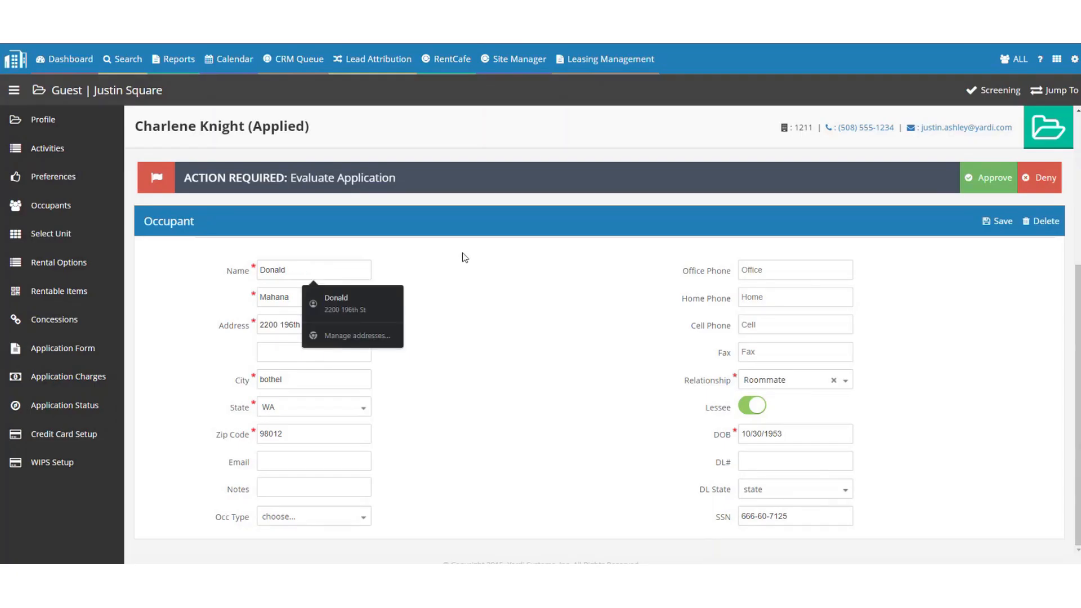
click(464, 258)
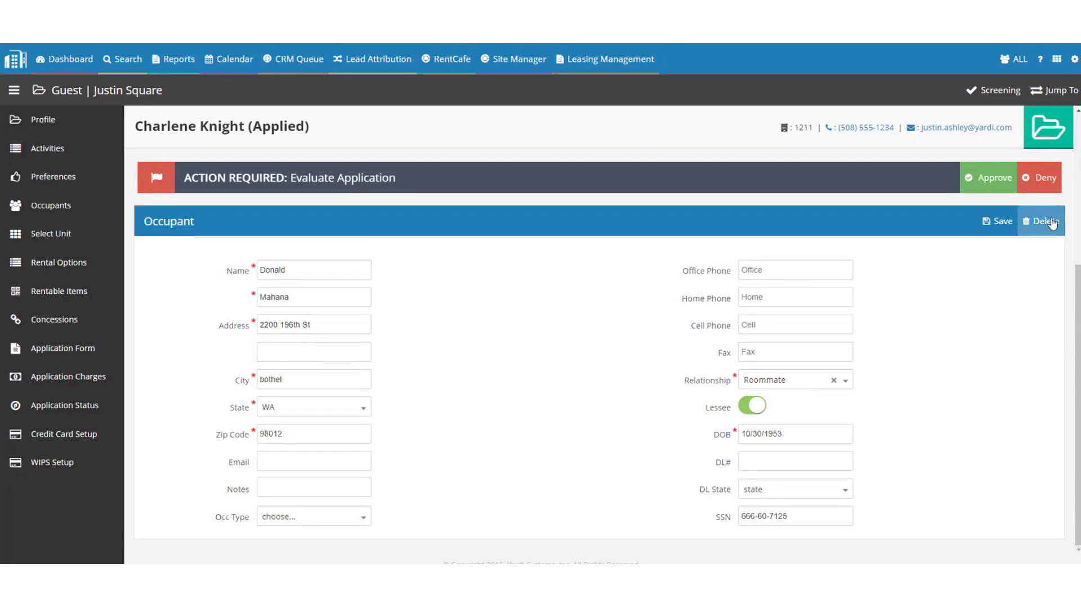
click(1002, 224)
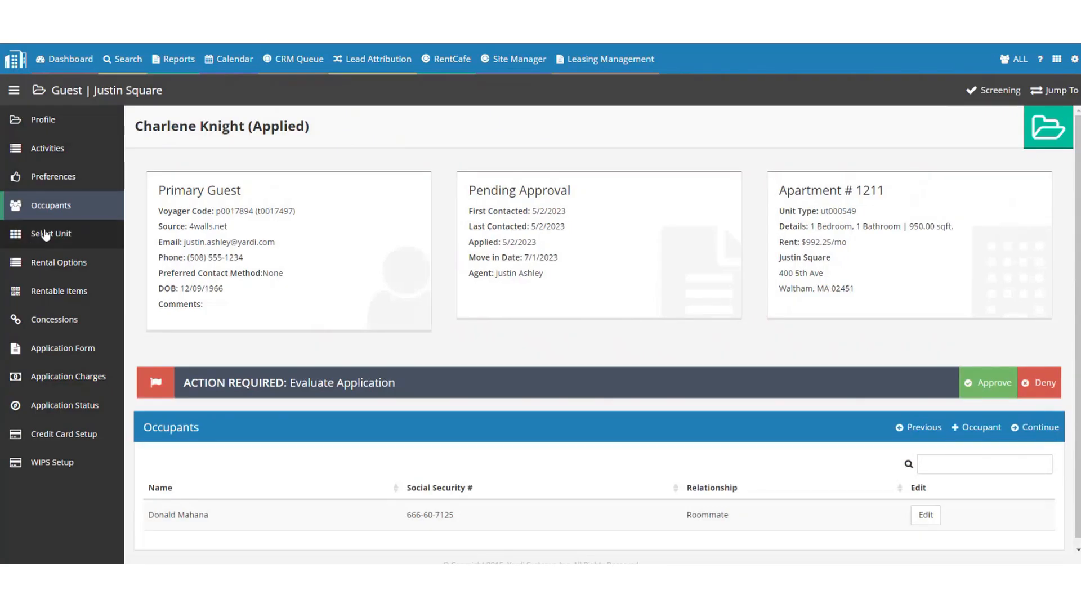
Continue past Occupants and Select Unit to reach Rental Options with the lease dates.
click(1038, 429)
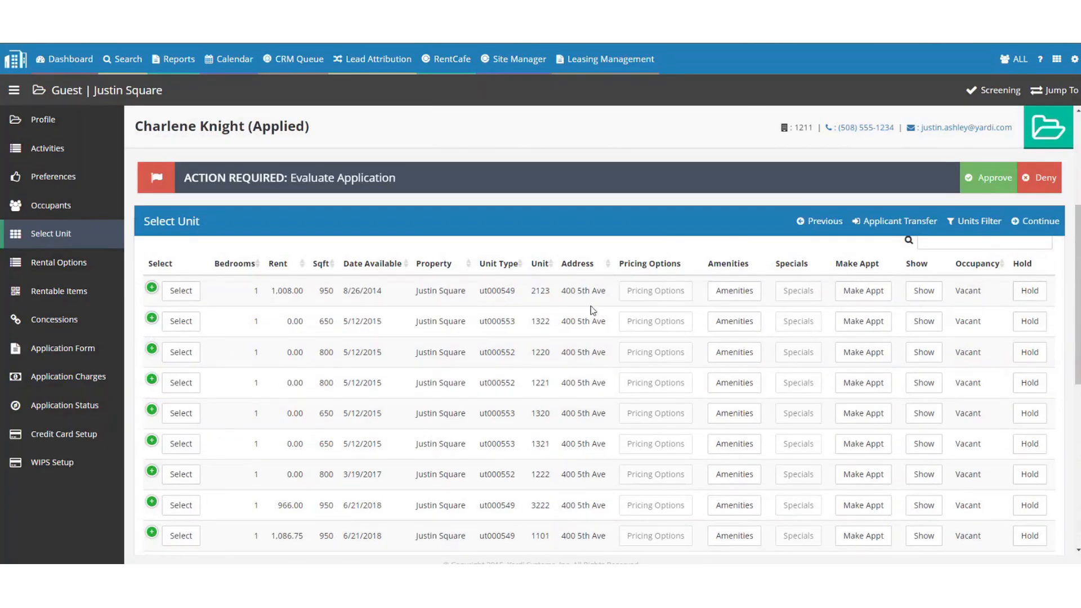
scroll(594, 311, up, 3)
click(1035, 370)
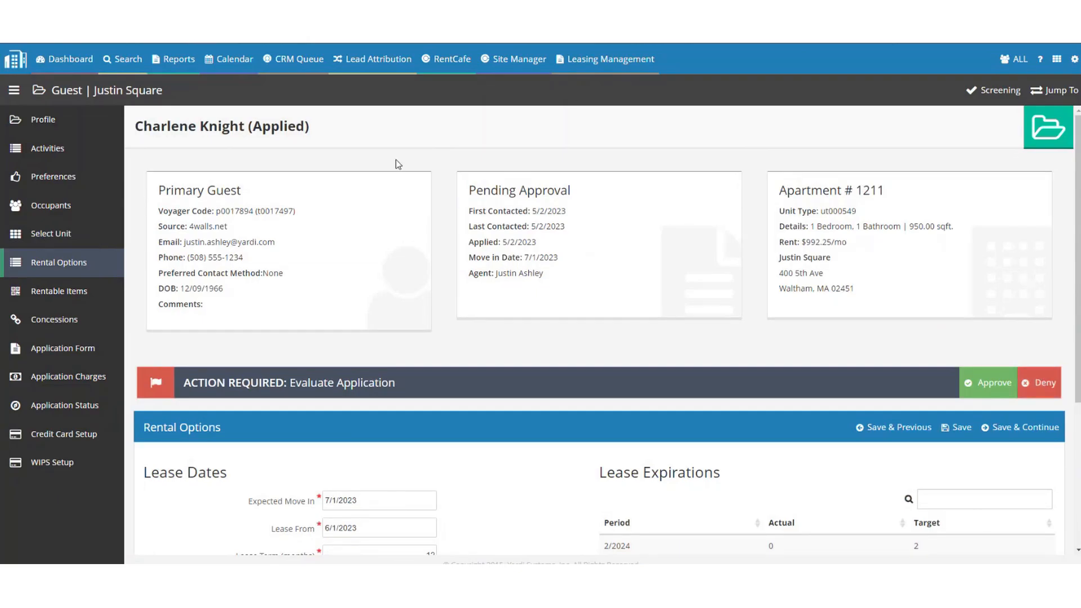
Check the calendars for the expected move-in and lease end dates.
scroll(397, 160, down, 2)
click(378, 385)
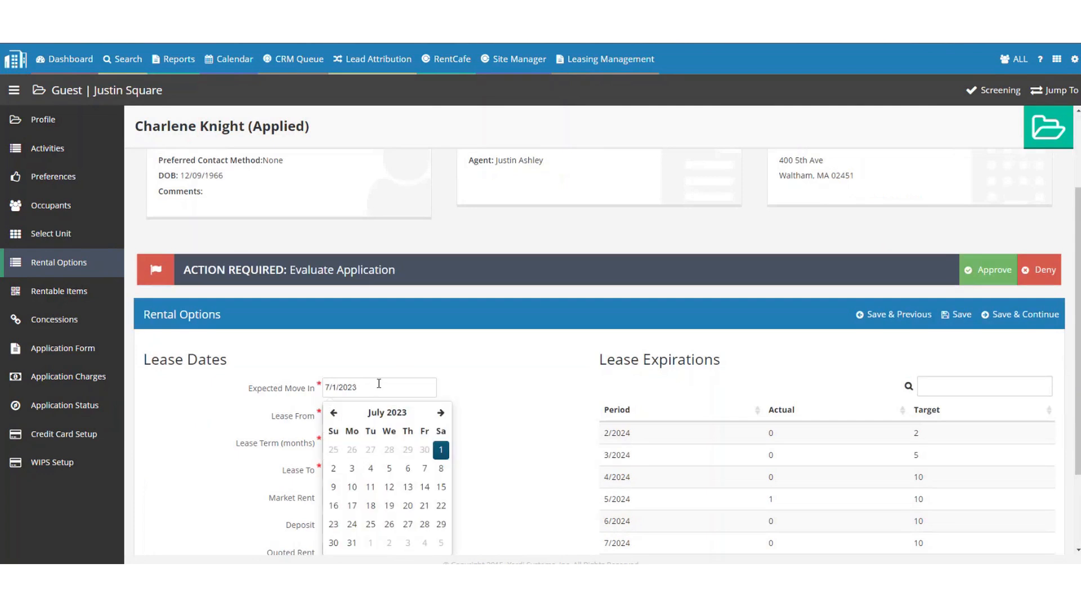
key(Tab)
key(Tab)
key(Tab)
scroll(475, 374, down, 2)
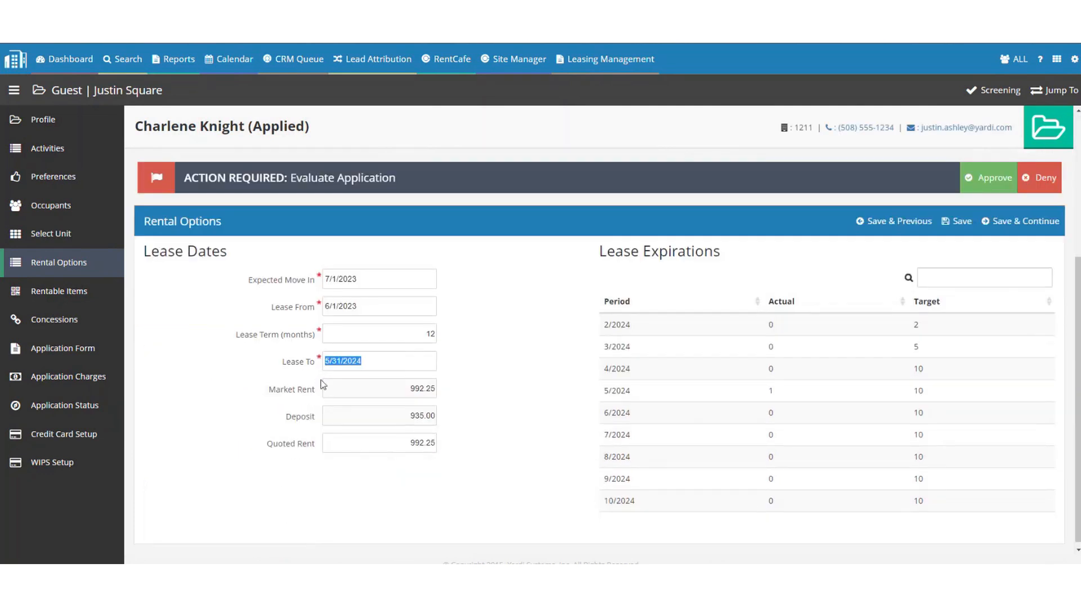
click(415, 363)
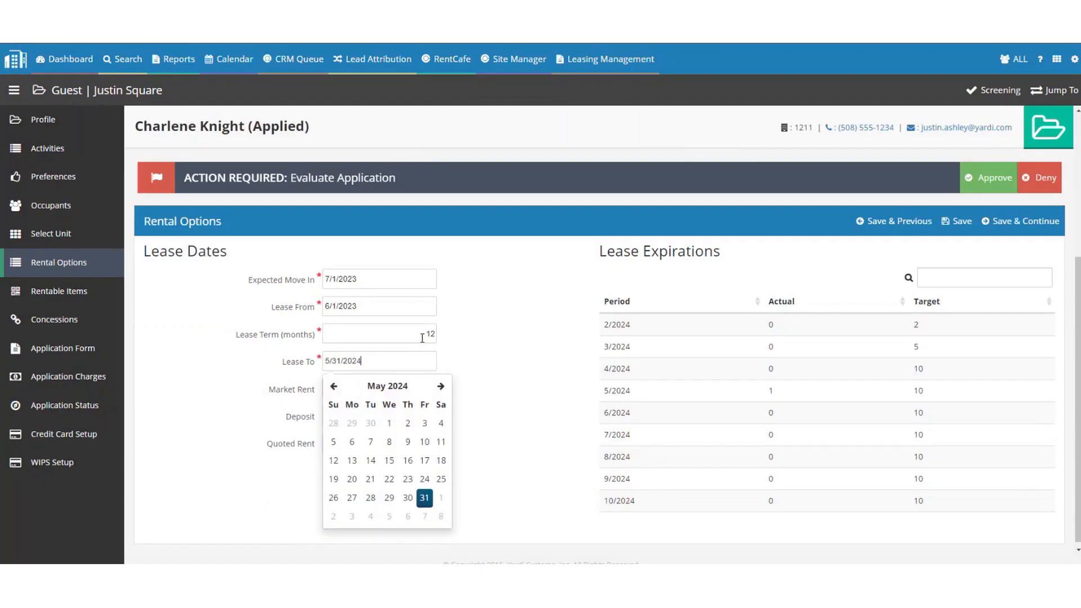
Set the lease term to 18, then back to 12 months, and save the rental options.
click(423, 338)
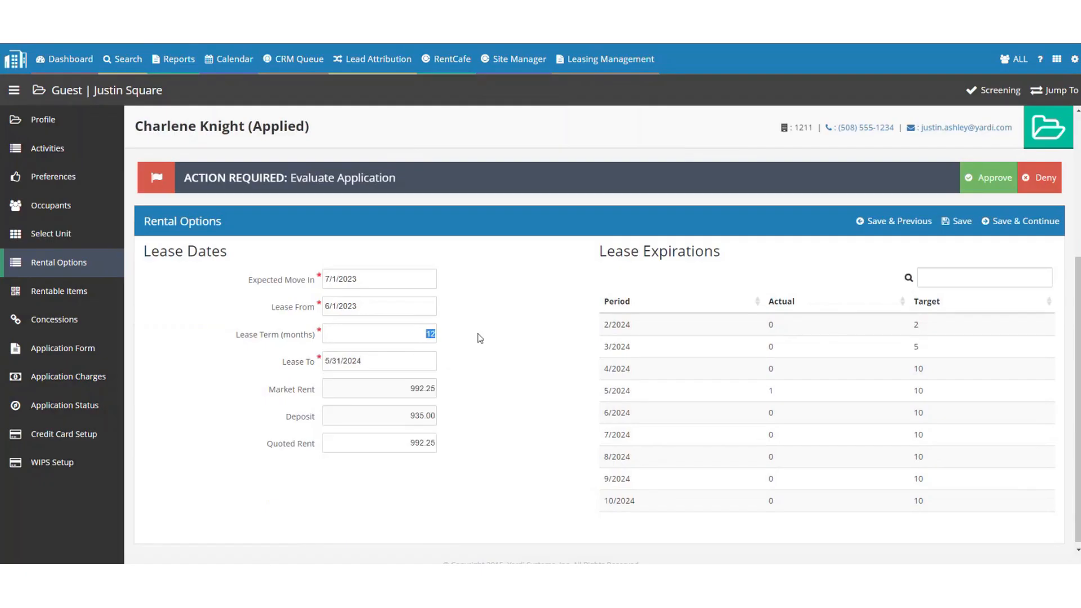
text(187)
key(BackSpace)
key(Tab)
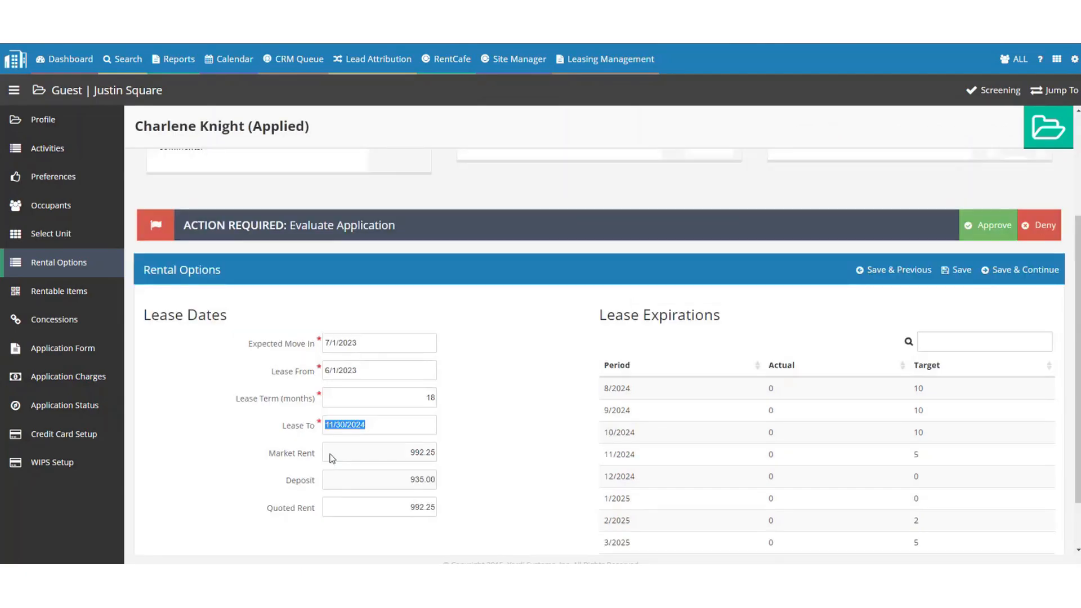
click(411, 400)
double_click(411, 400)
text(12)
key(Tab)
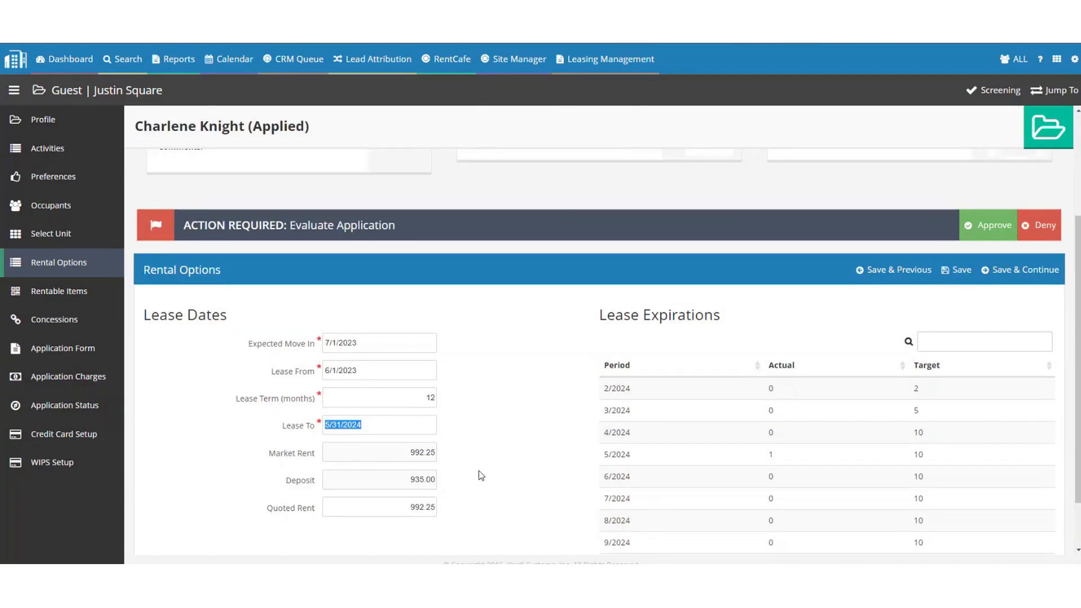
click(538, 316)
click(1013, 270)
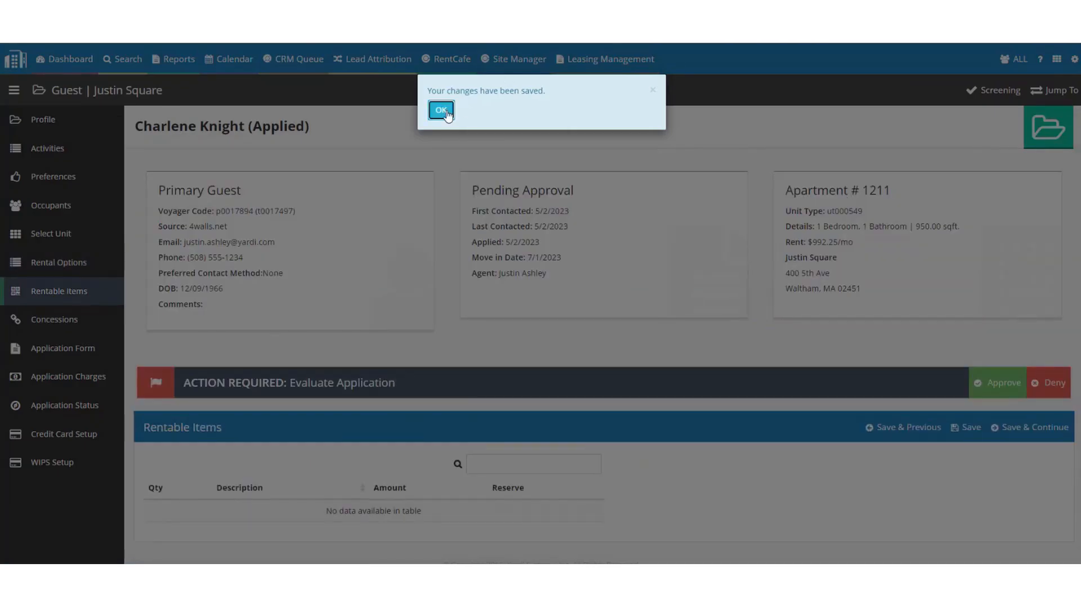
Dismiss the saved-changes notice and advance past Rentable Items and Concessions to the Application Form.
click(441, 111)
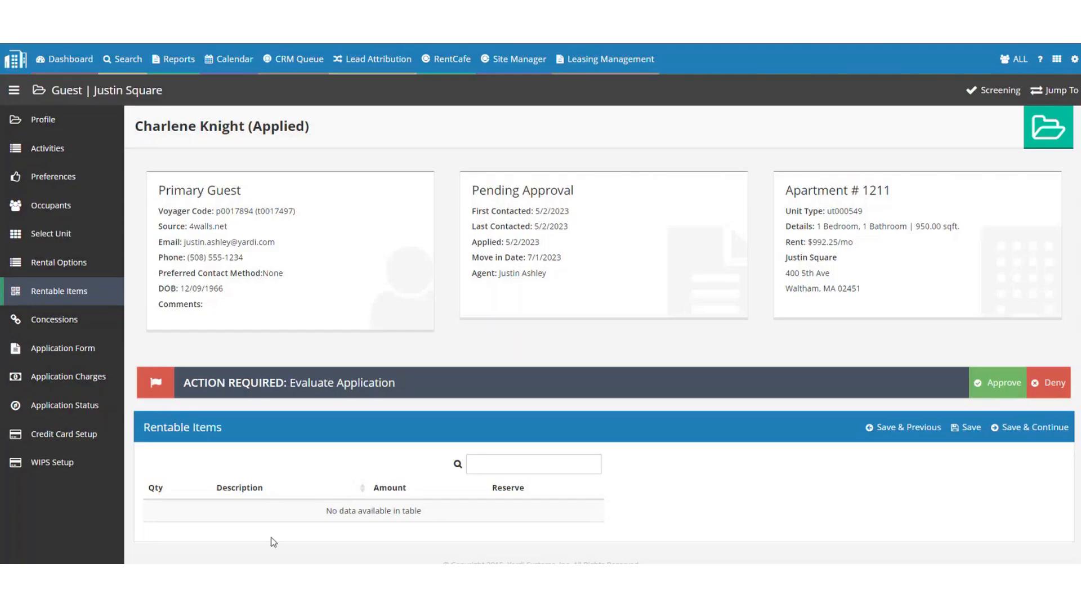
click(1033, 440)
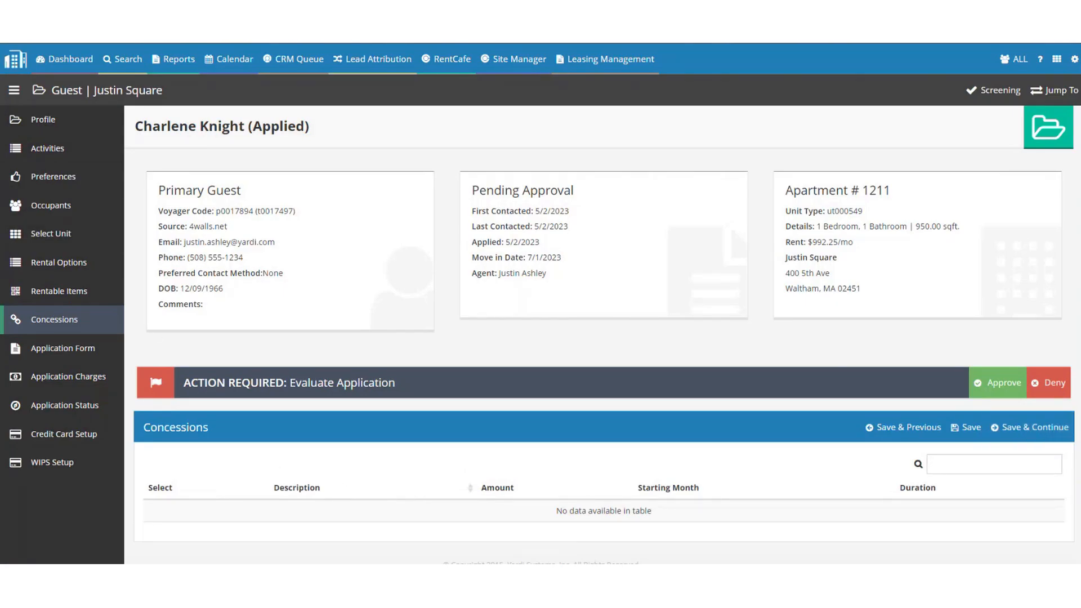
click(1020, 426)
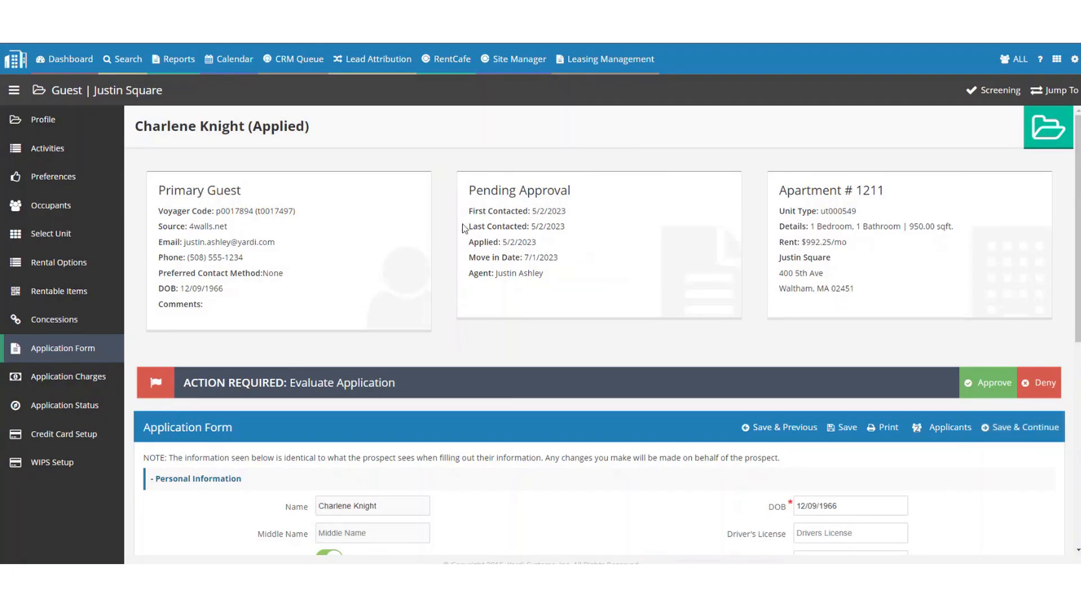
Collapse Personal Information and briefly check the Applicants list before closing it.
click(235, 480)
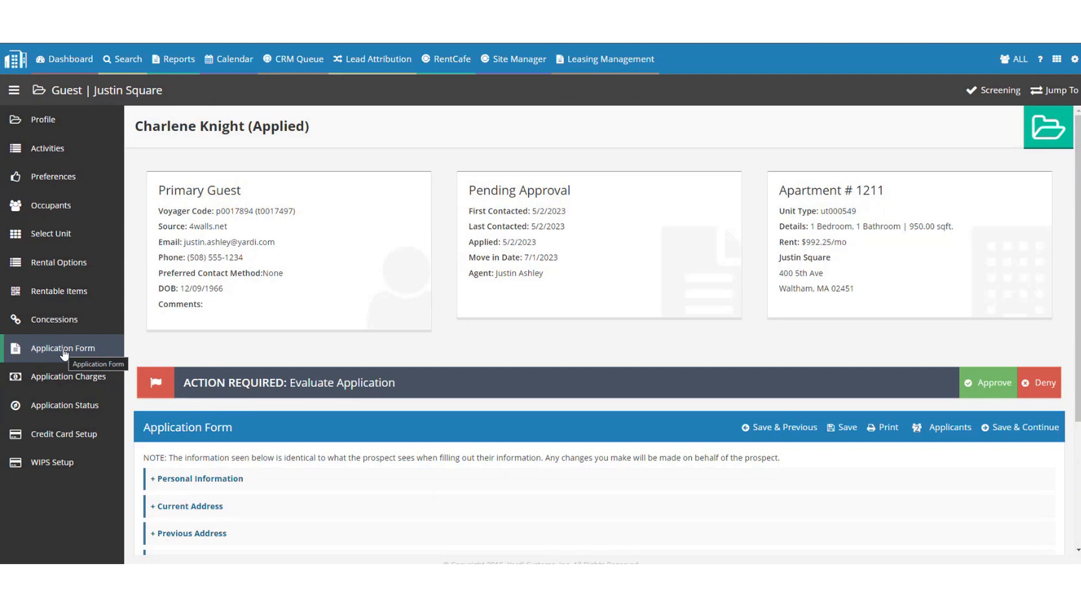
scroll(381, 274, down, 3)
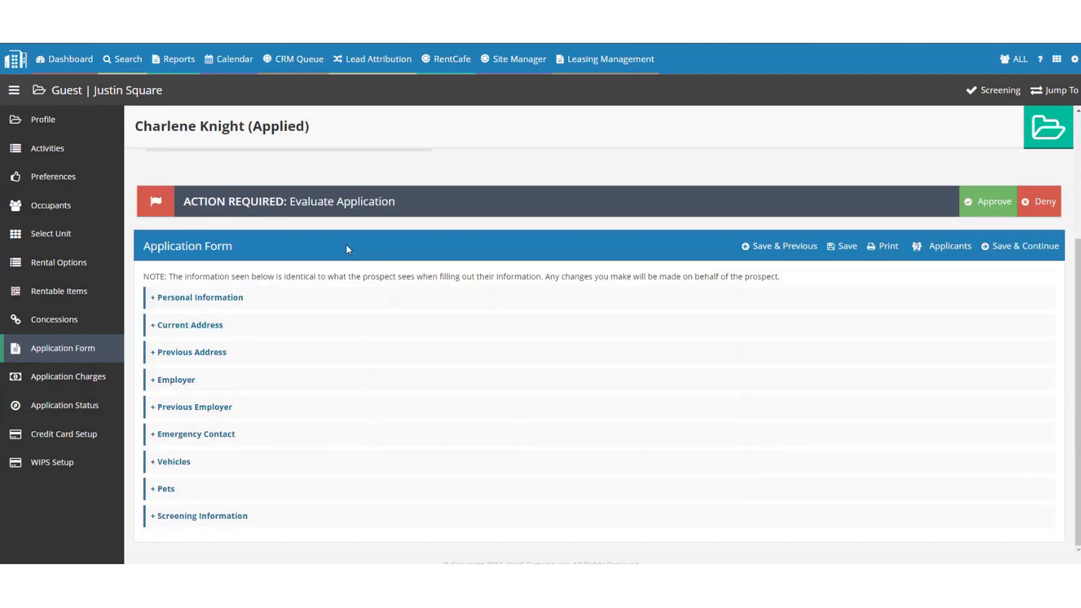
click(939, 250)
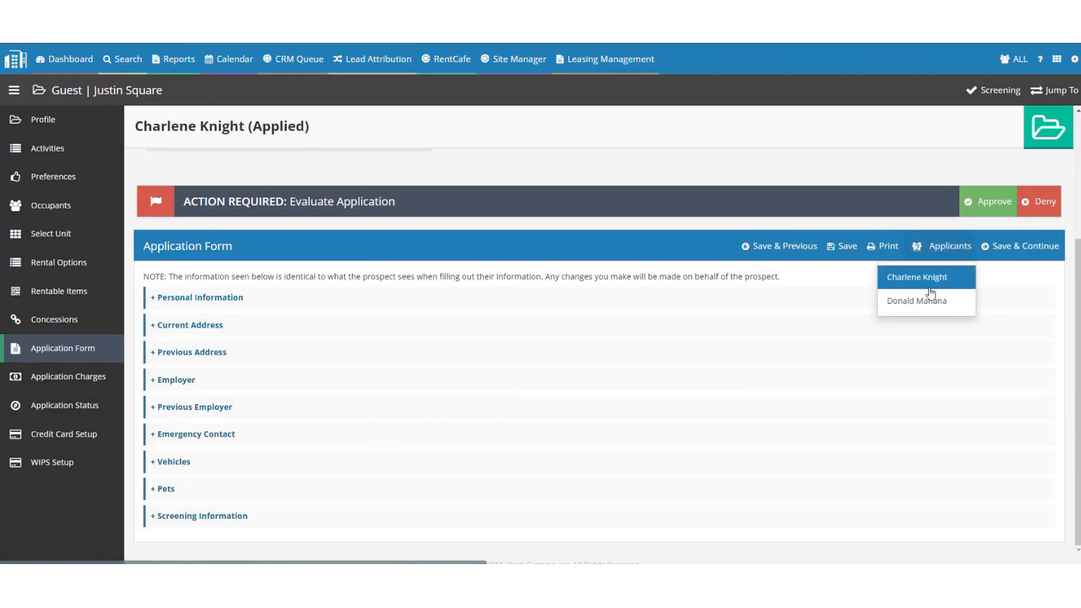
click(848, 223)
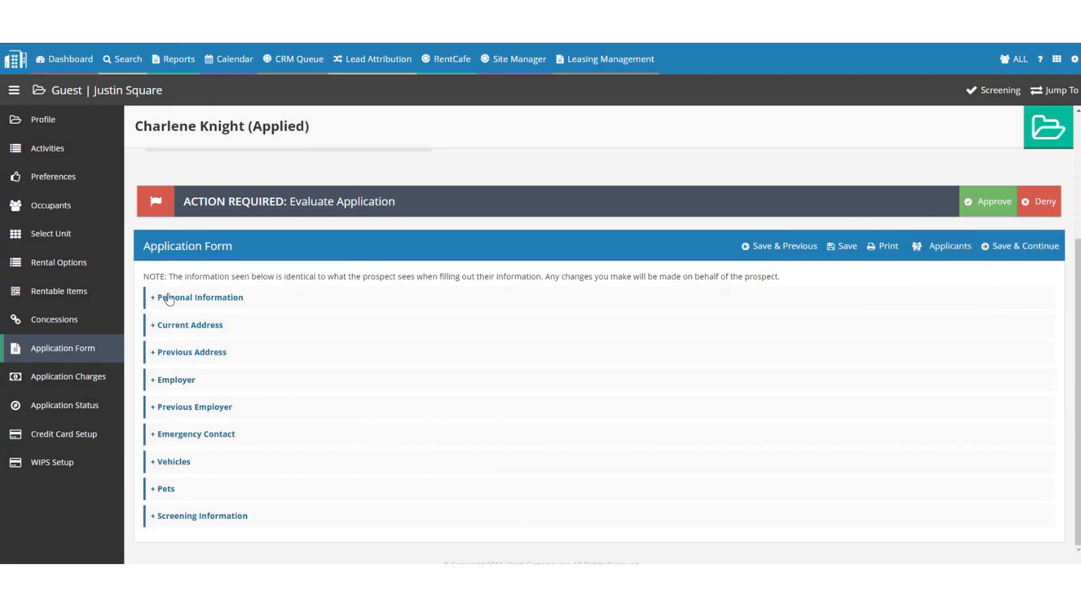
Expand Personal Information, then clear and re-paste the Social Security Number.
click(196, 298)
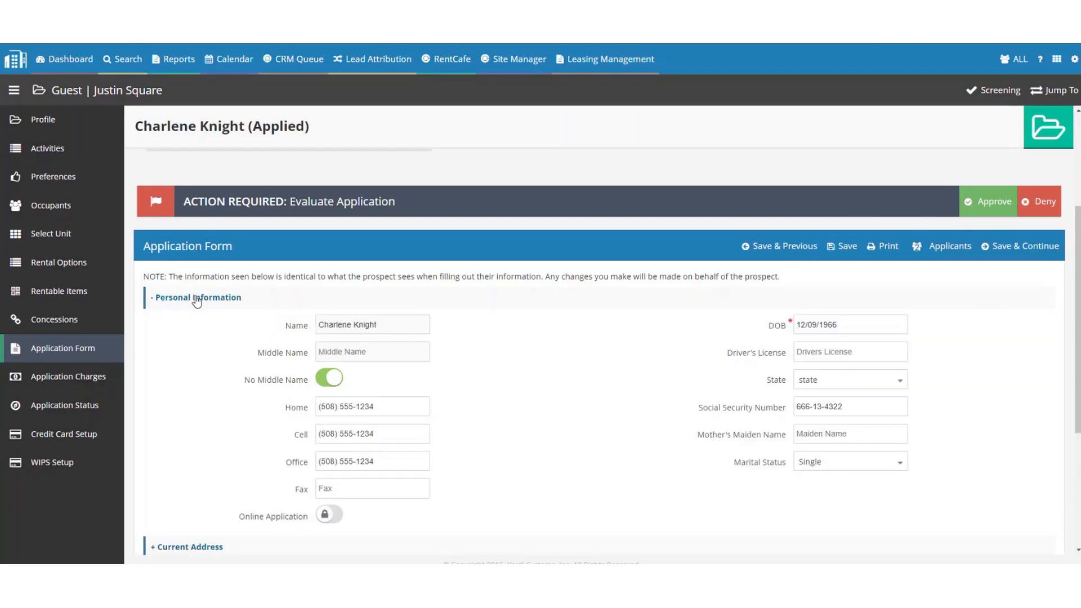
scroll(282, 271, down, 2)
scroll(366, 270, up, 1)
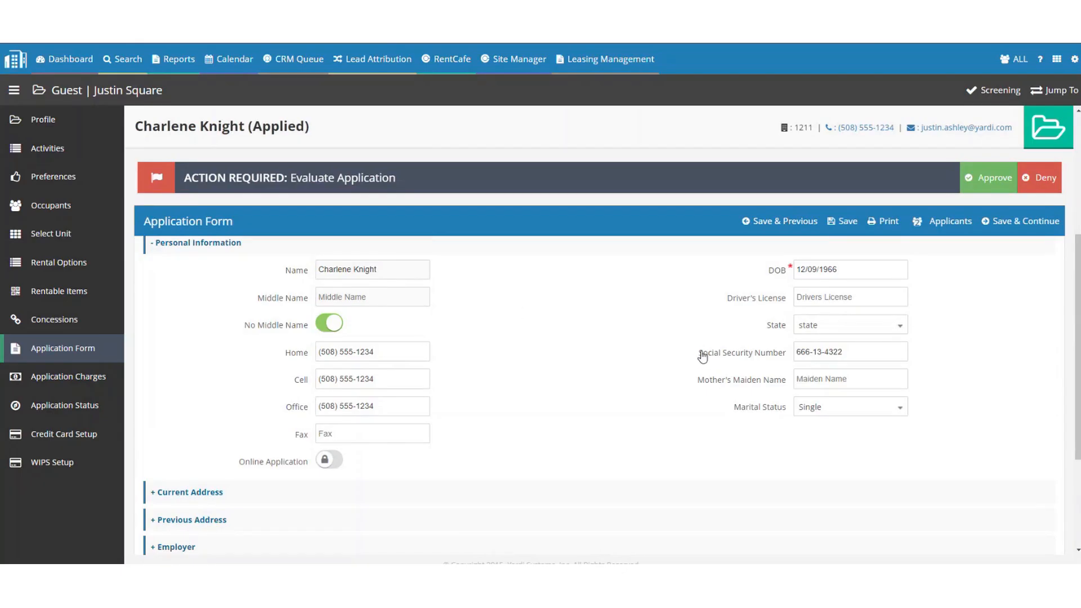
drag(703, 356, 785, 353)
click(874, 352)
key(ctrl+a)
key(ctrl+c)
key(BackSpace)
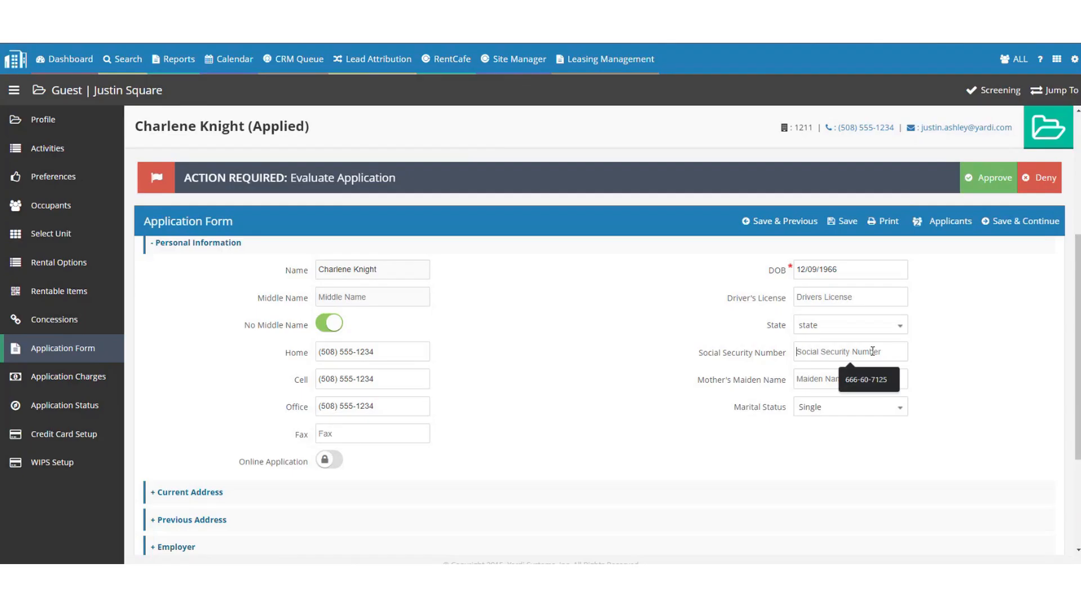
key(ctrl+v)
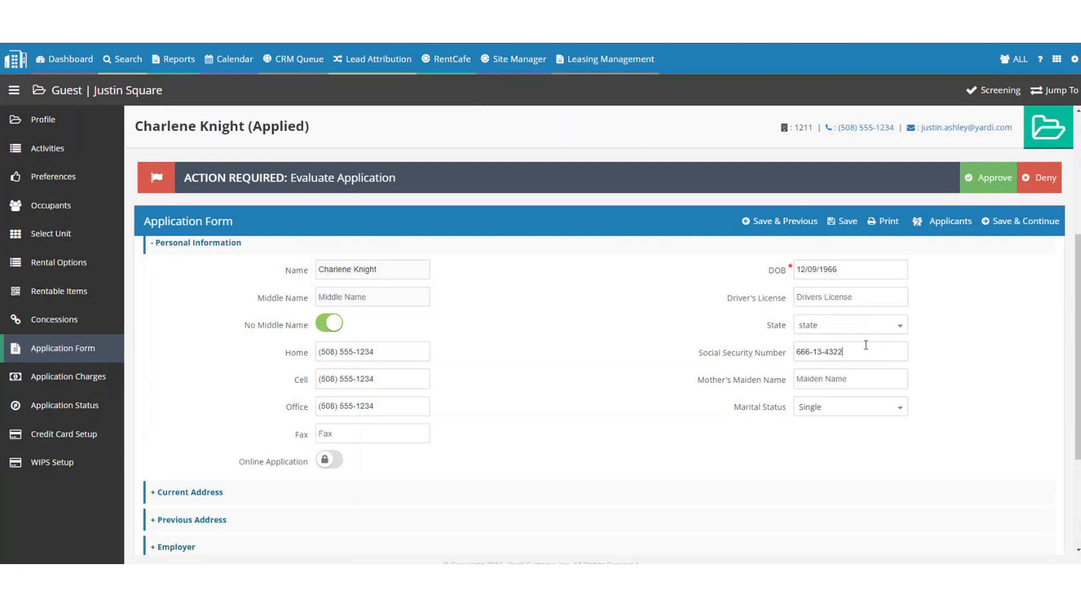
Clear and restore the same Social Security Number again, then expand Current Address.
key(ctrl+a)
key(ctrl+c)
key(BackSpace)
click(852, 351)
key(ctrl+v)
scroll(338, 372, down, 3)
click(242, 324)
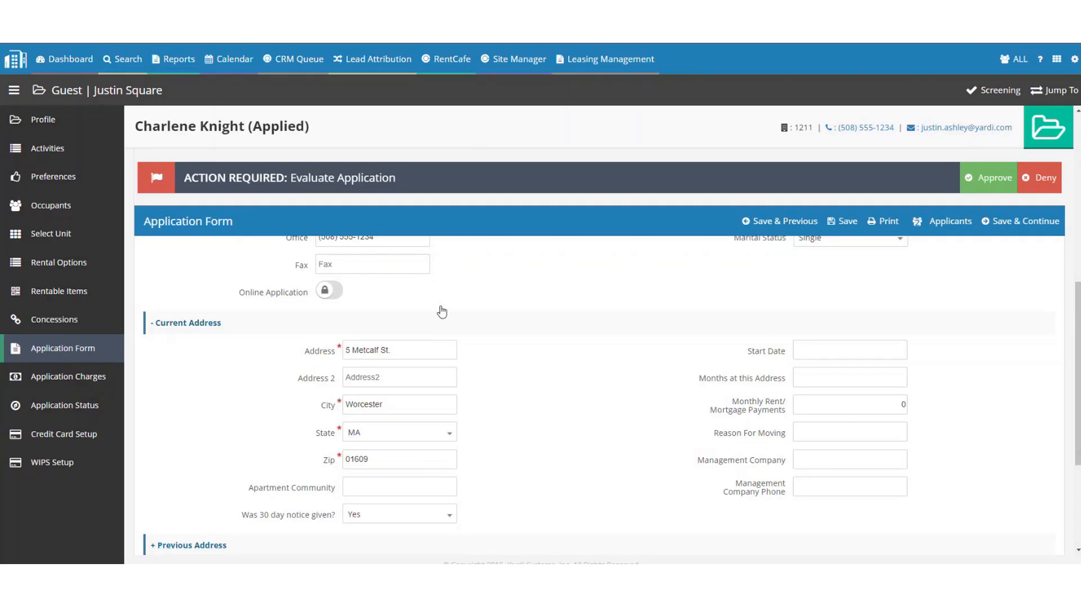
Collapse Current Address and review Employer income: 5000 gross monthly, 0 additional, then collapse it.
scroll(454, 311, down, 4)
scroll(157, 283, up, 4)
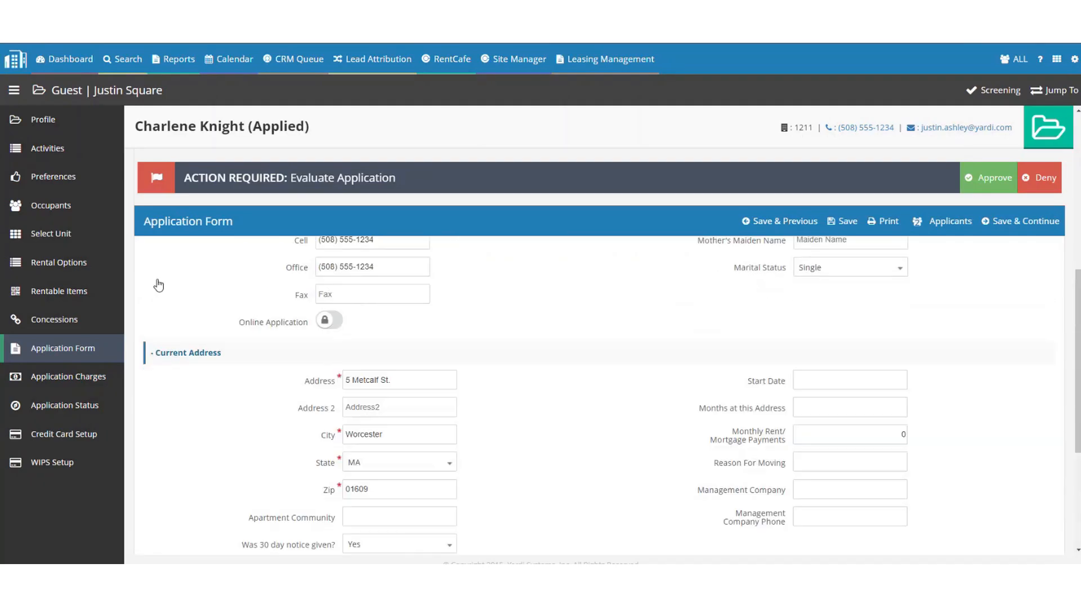
click(169, 352)
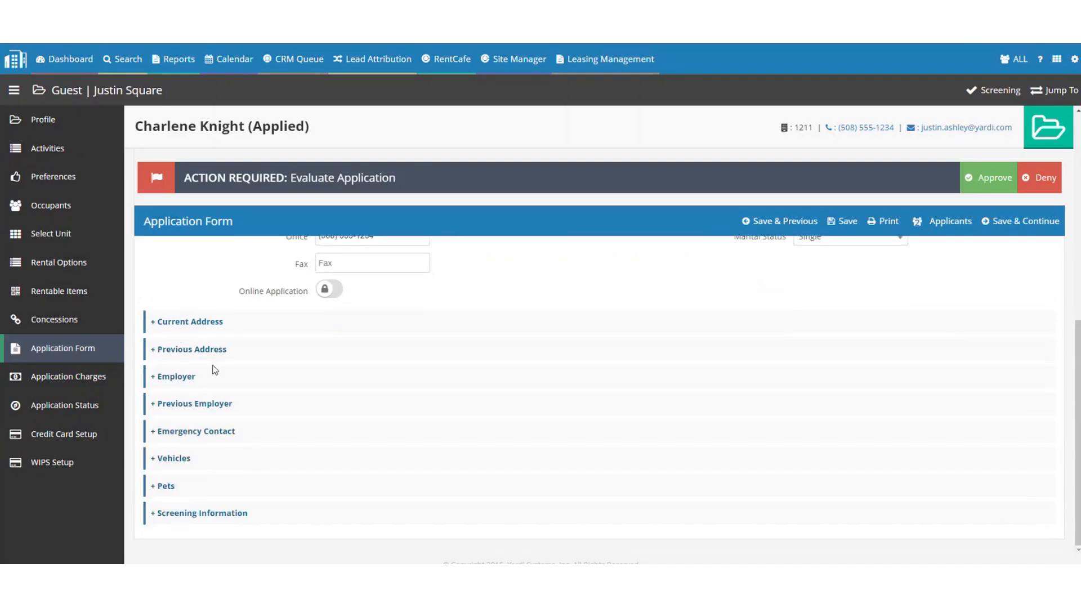
click(175, 376)
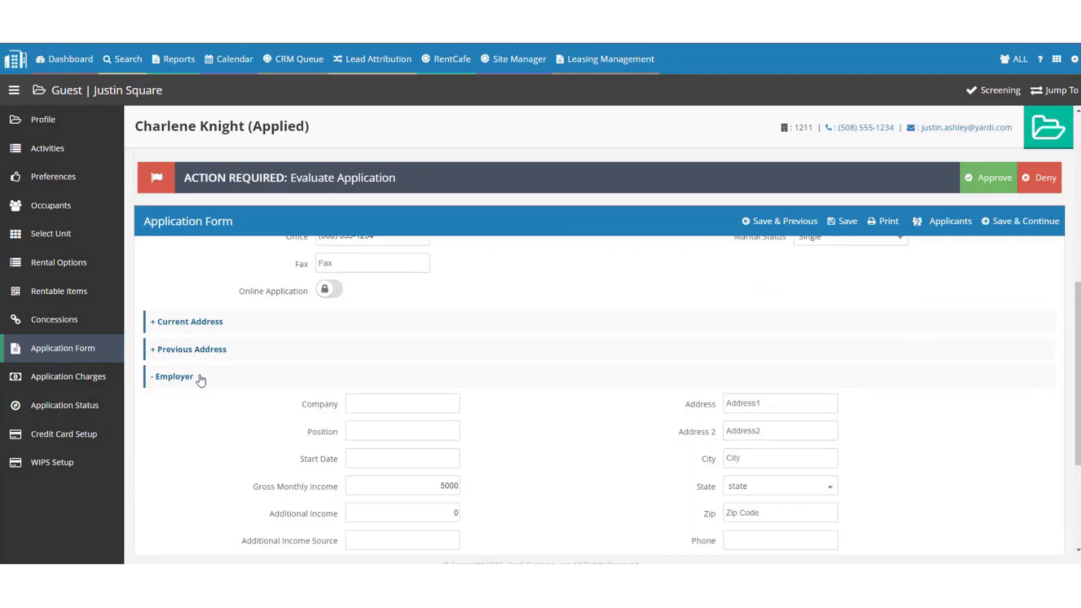
scroll(201, 381, down, 2)
click(414, 368)
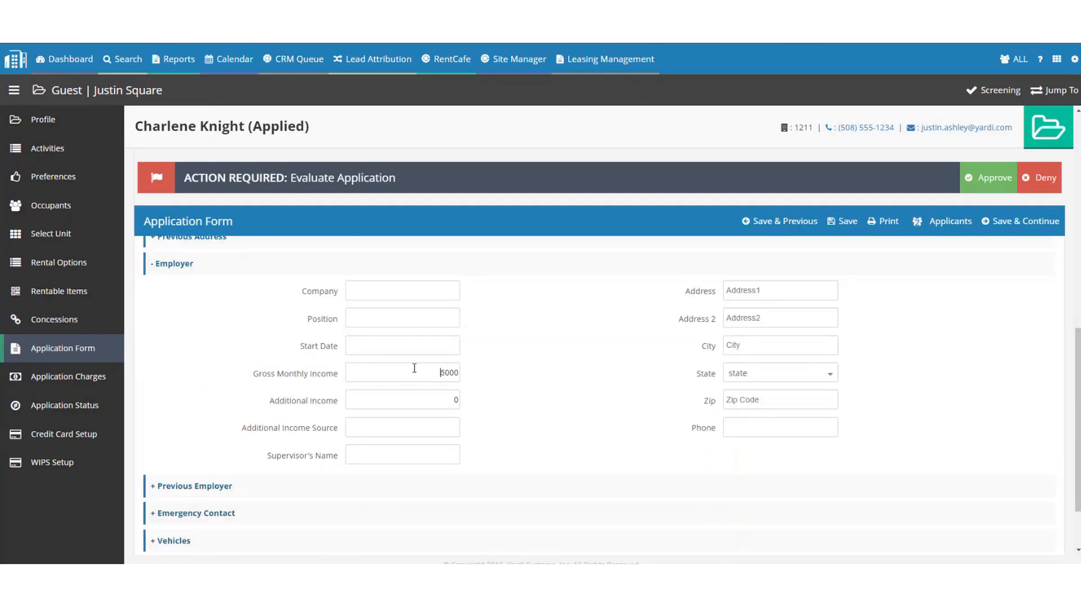
drag(415, 368, 474, 381)
drag(284, 375, 338, 378)
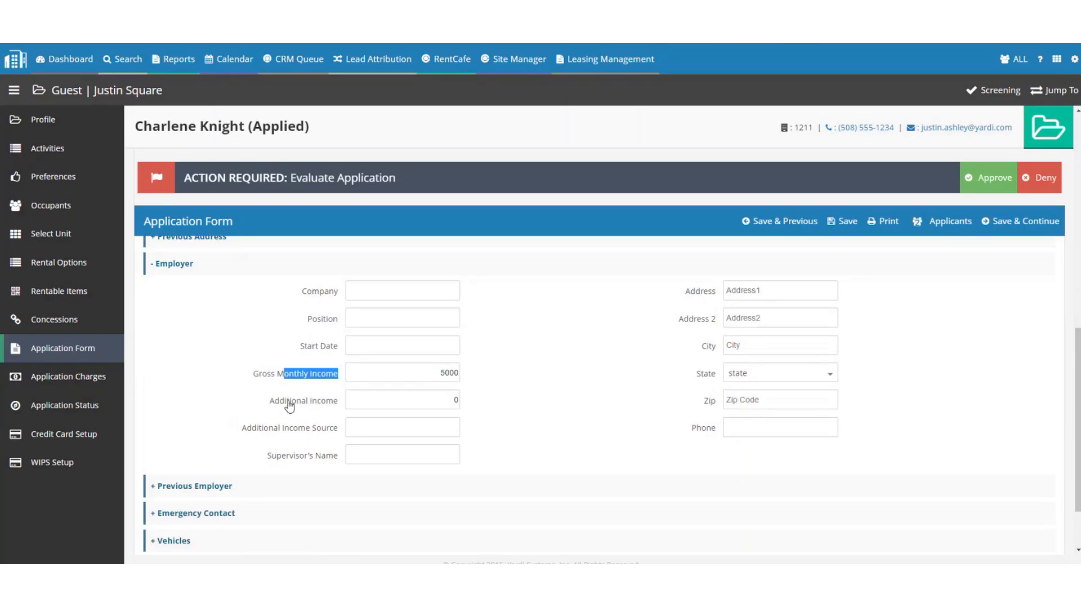
drag(280, 402, 343, 403)
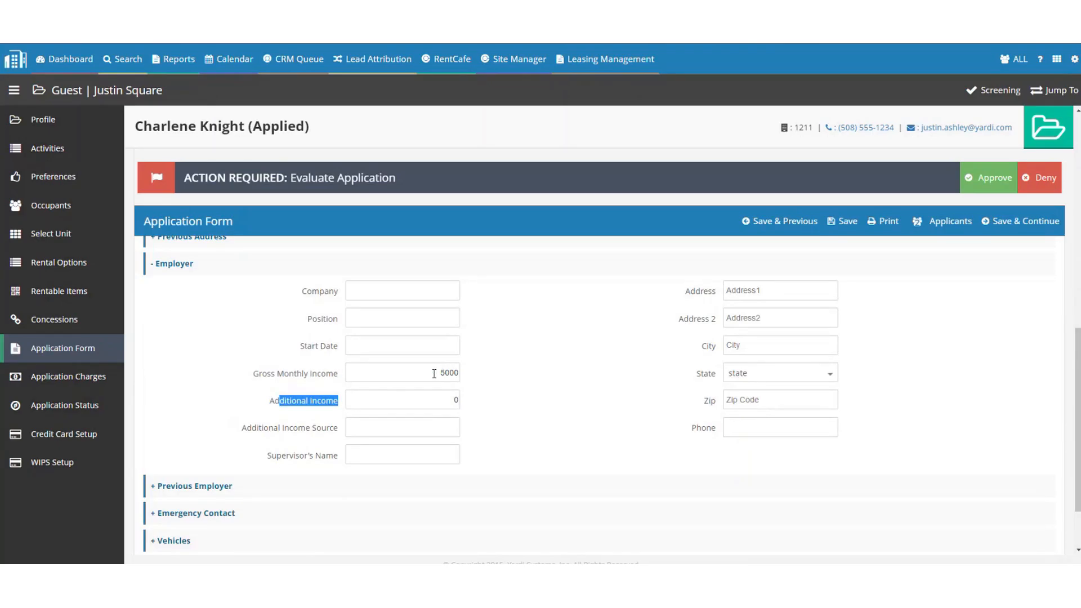
drag(435, 373, 483, 393)
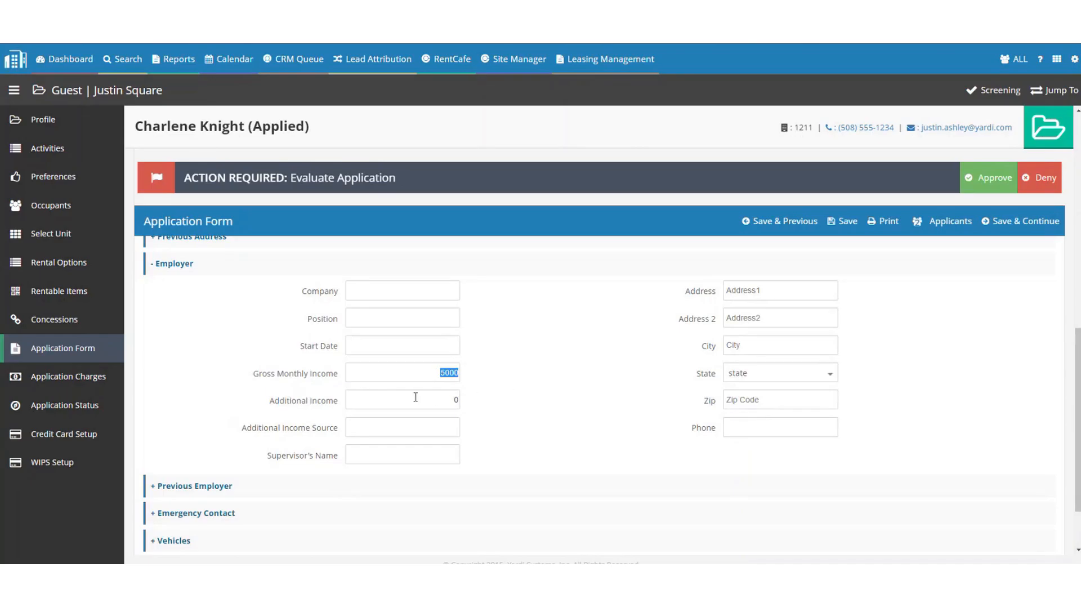
drag(416, 397, 495, 415)
click(201, 263)
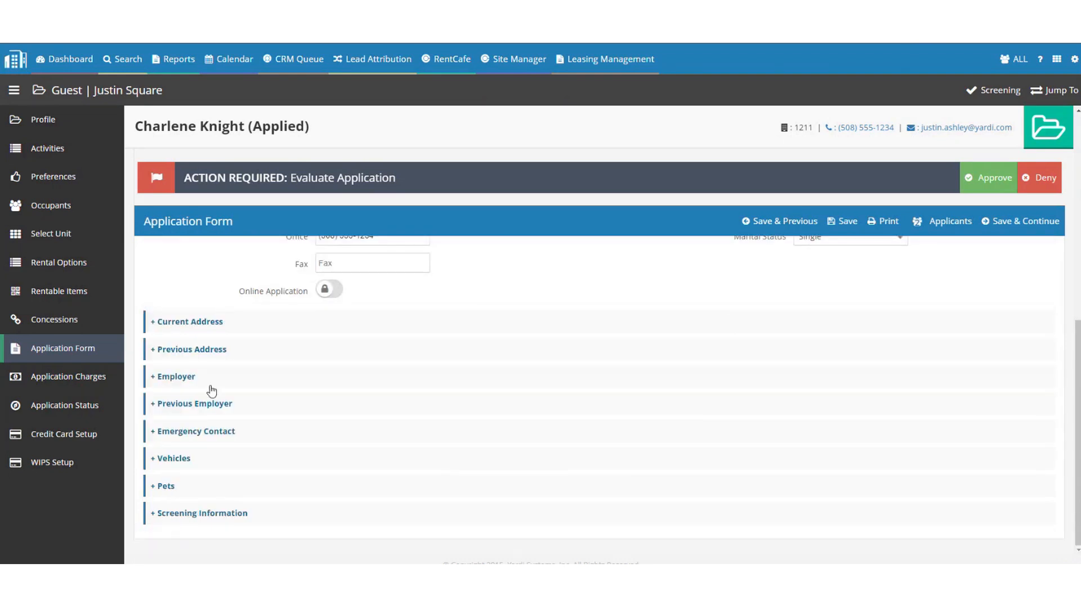
Check the Emergency Contact and Screening Information sections, collapsing each afterwards.
click(189, 441)
click(193, 316)
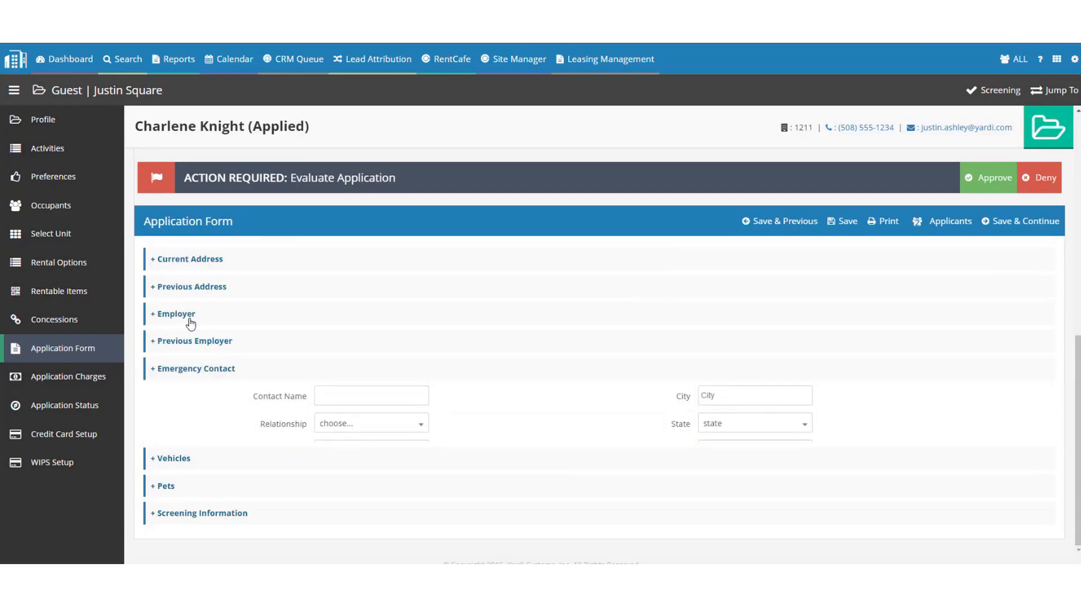
click(192, 513)
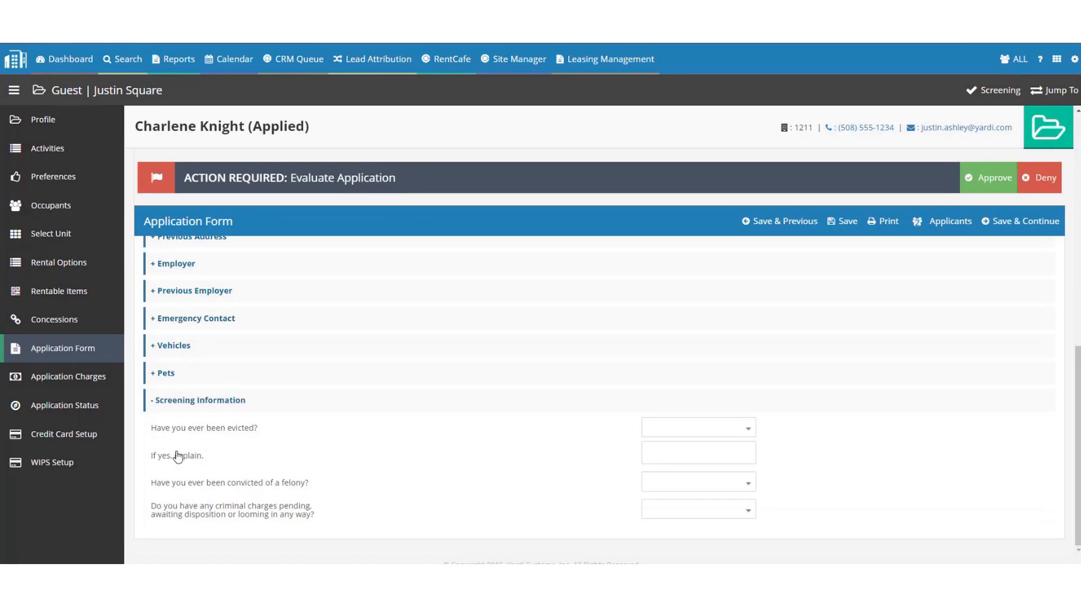
click(208, 400)
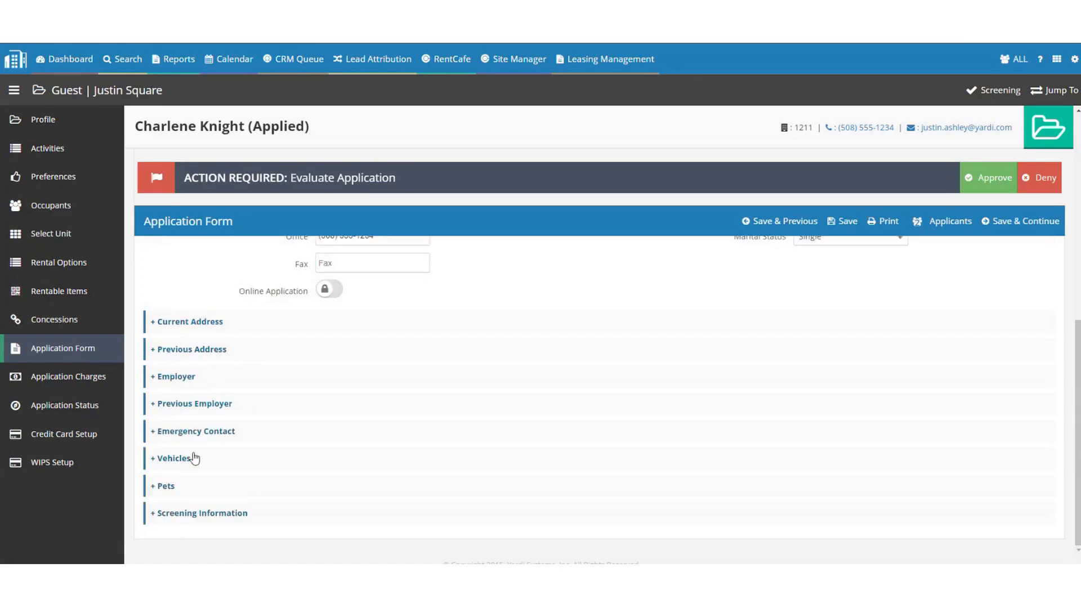
Save the application form and switch it to the co-applicant's details.
click(846, 222)
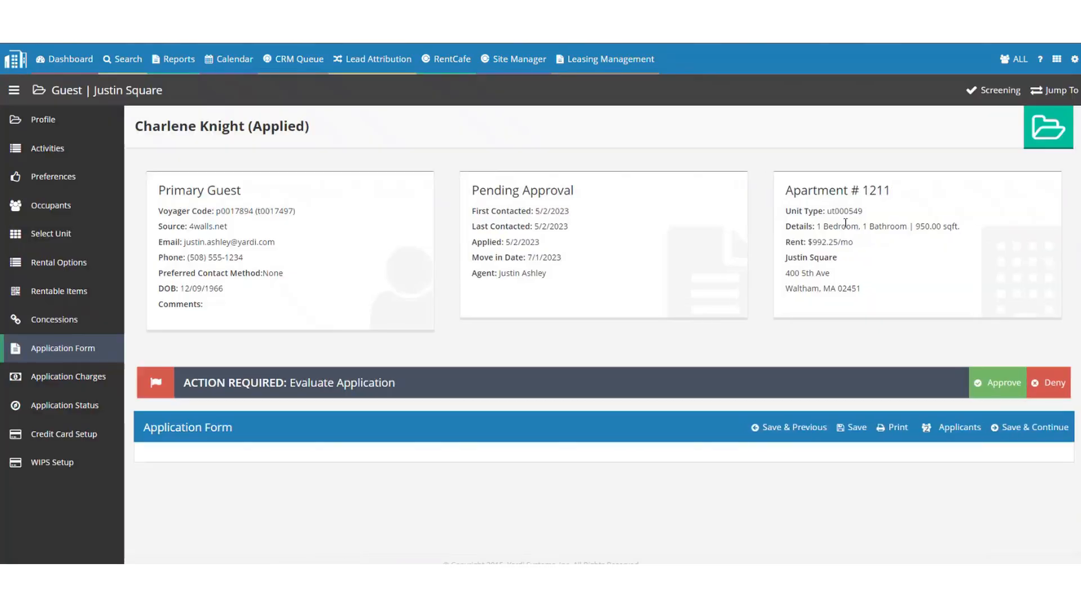
click(949, 428)
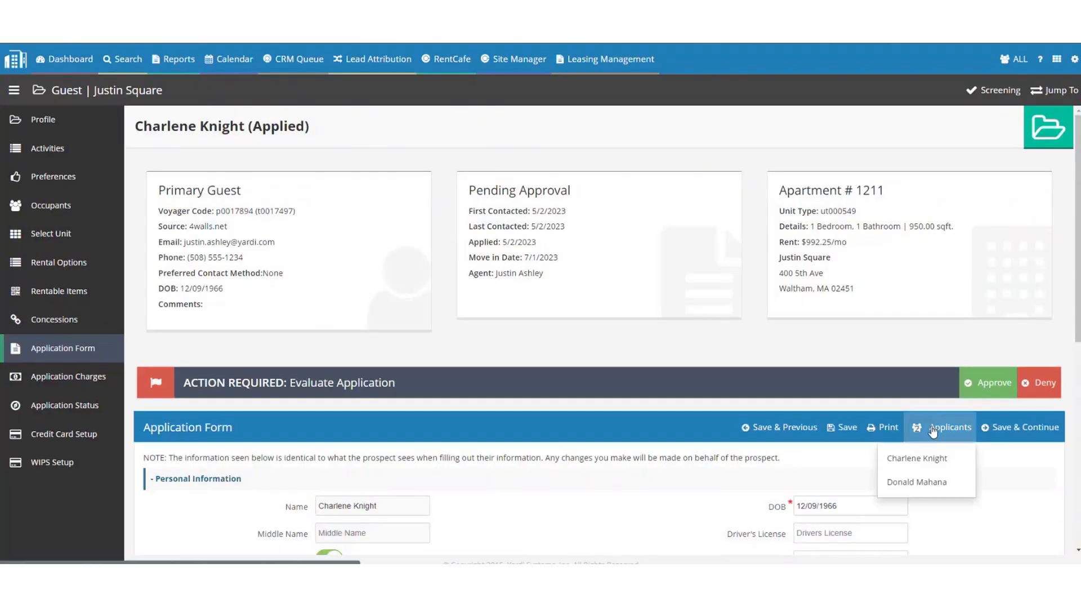
click(917, 483)
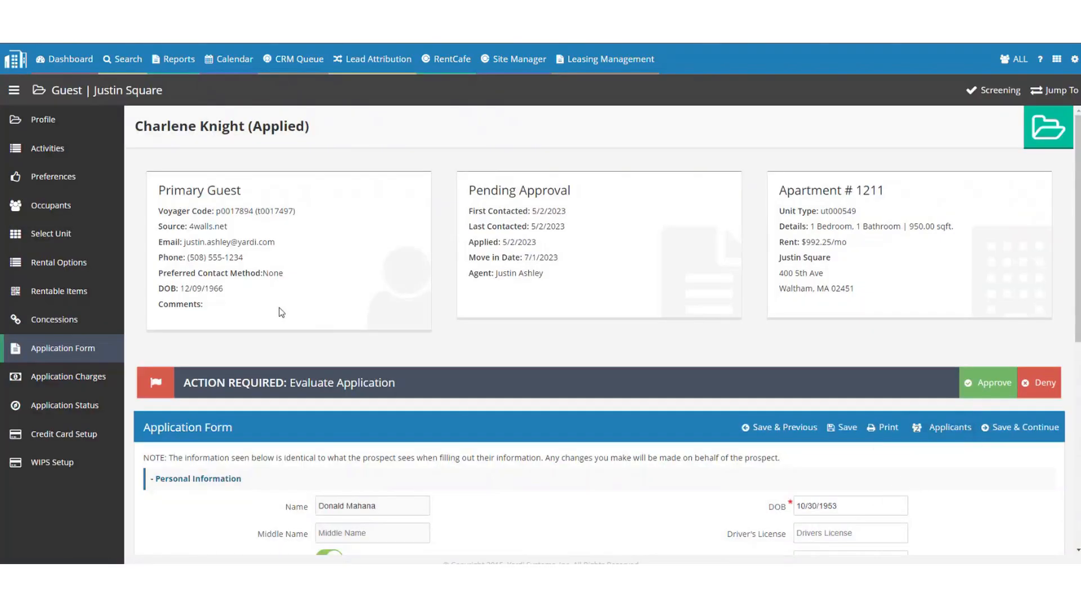
Replace the co-applicant's Social Security Number with a new value and save.
scroll(271, 253, down, 3)
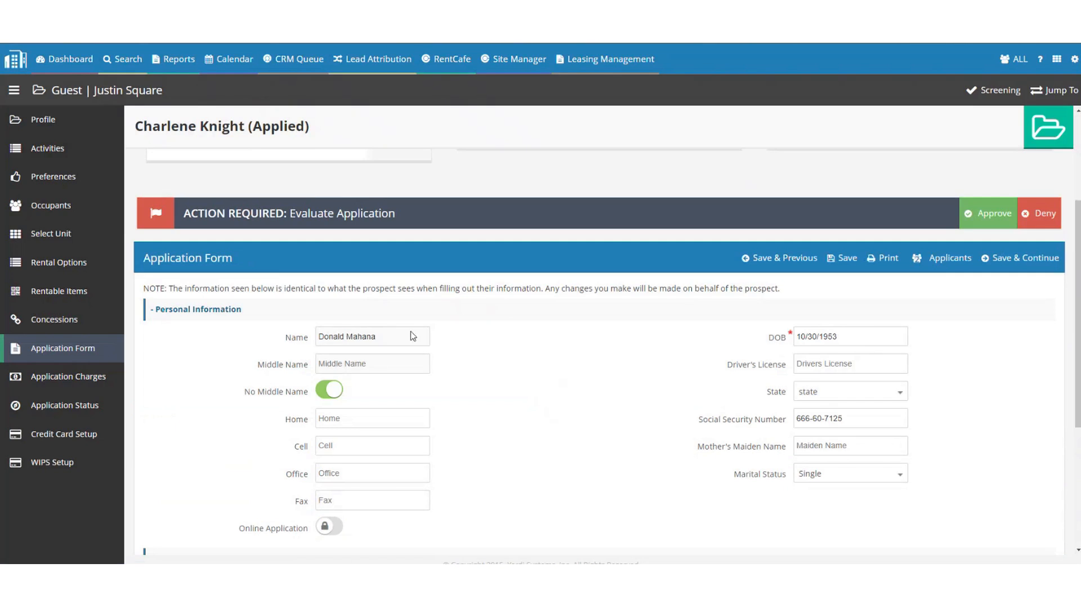
click(849, 416)
triple_click(849, 417)
key(BackSpace)
scroll(509, 429, down, 4)
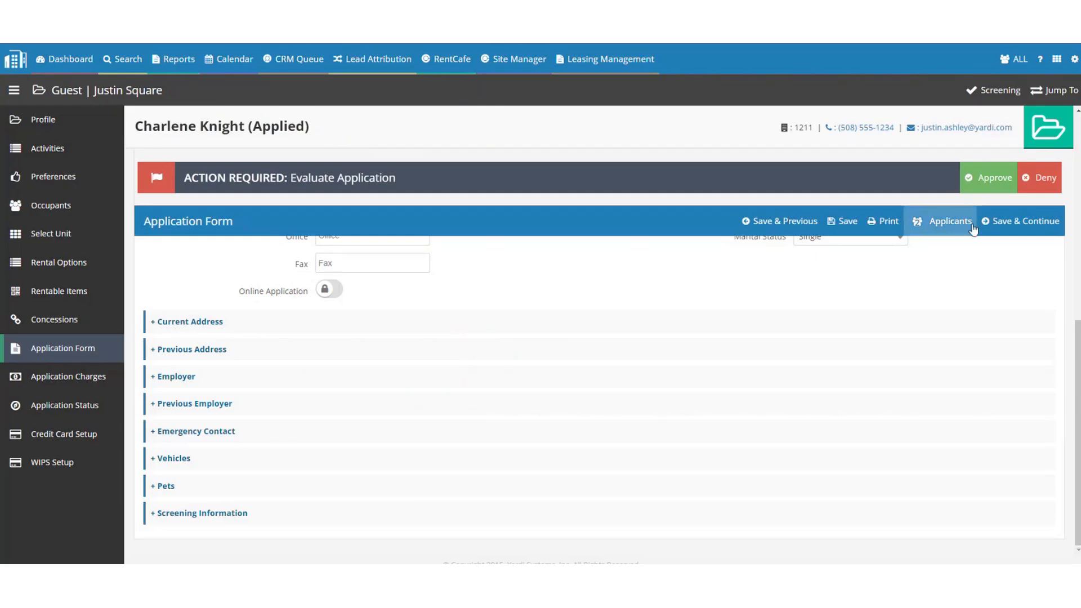
click(841, 232)
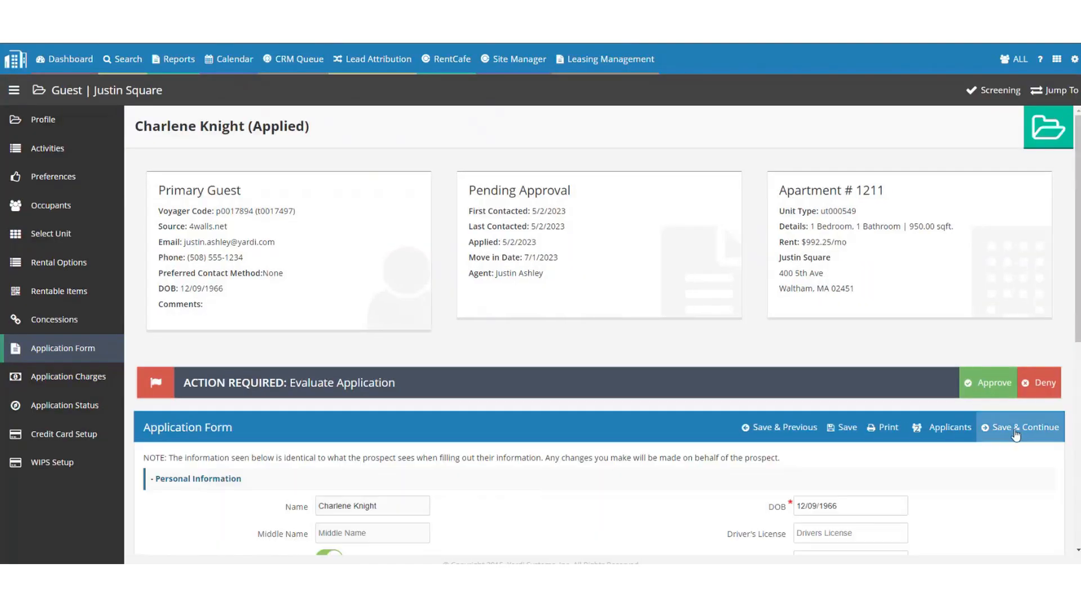
Review the 100.00 holding deposit and 25.00 application fee charges, then continue to Application Status.
click(1039, 427)
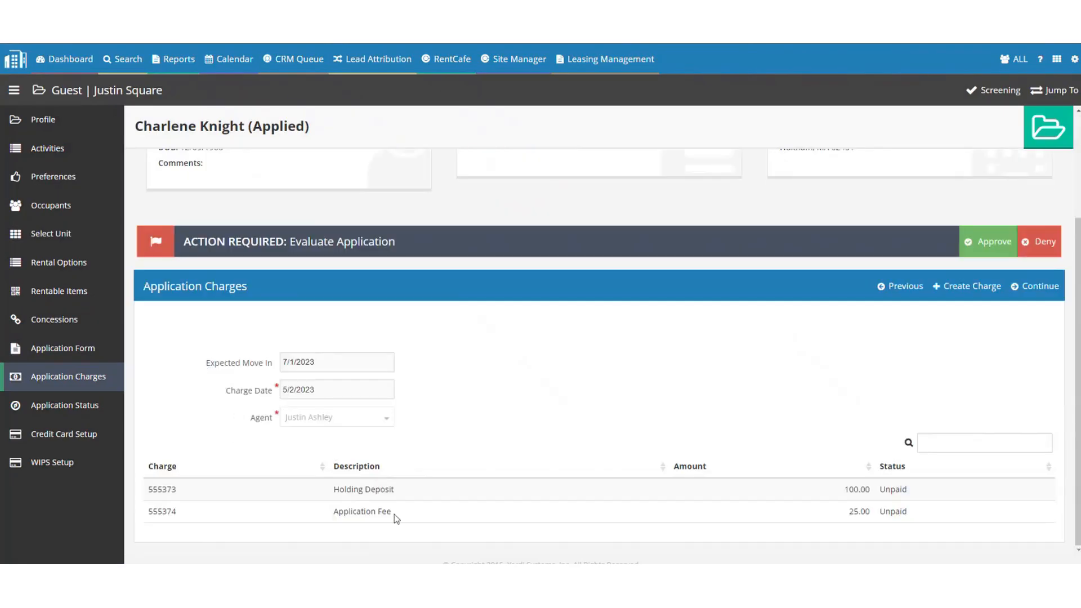
drag(398, 517, 325, 506)
click(1023, 289)
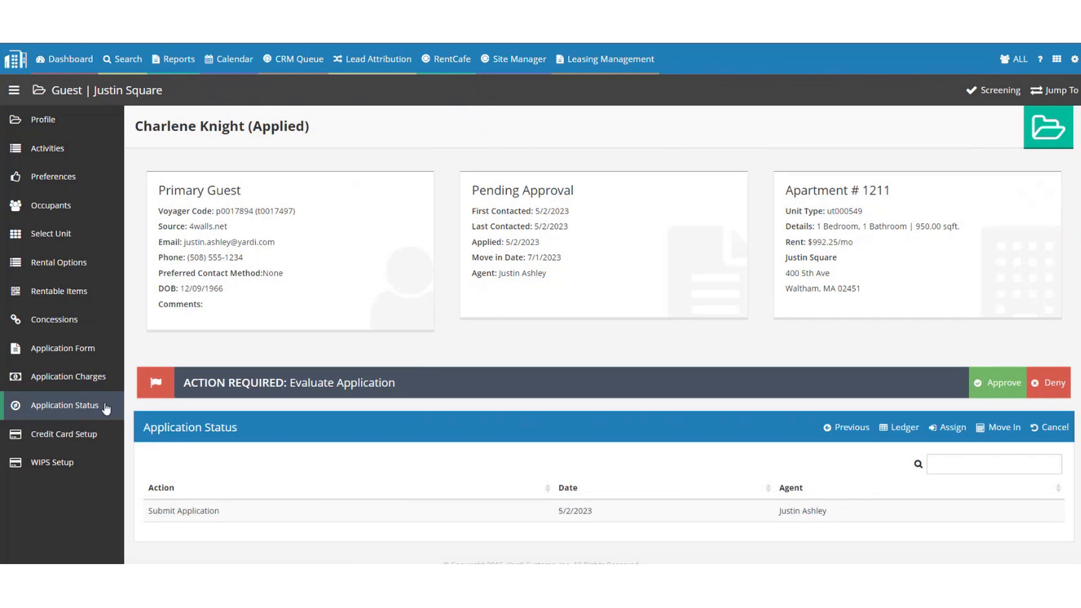
Open the Accepted screening results and browse the list of screened applicants.
click(988, 94)
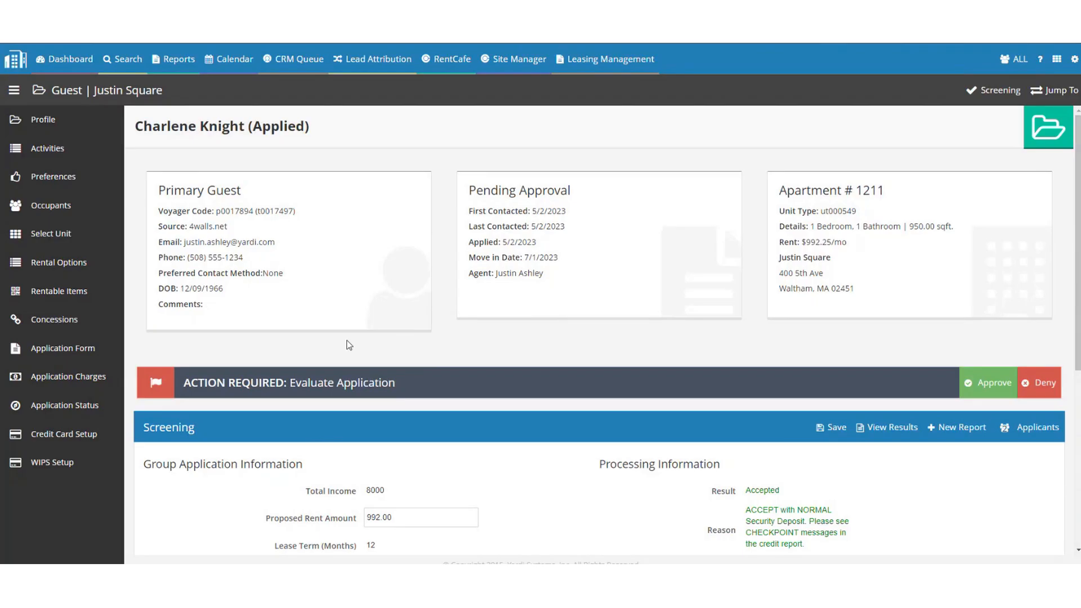
click(1037, 432)
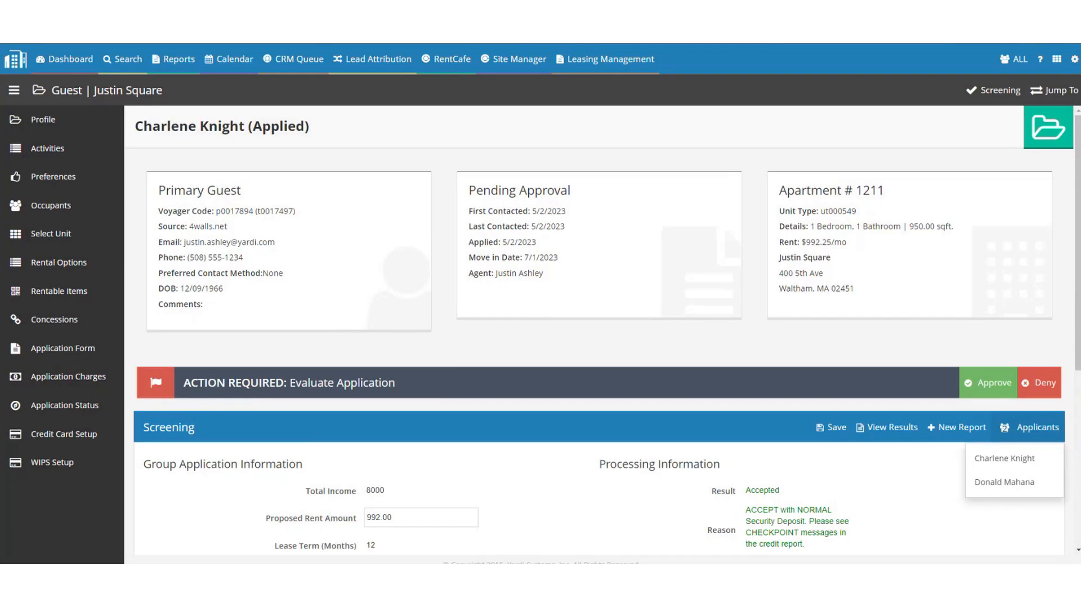
scroll(428, 305, down, 3)
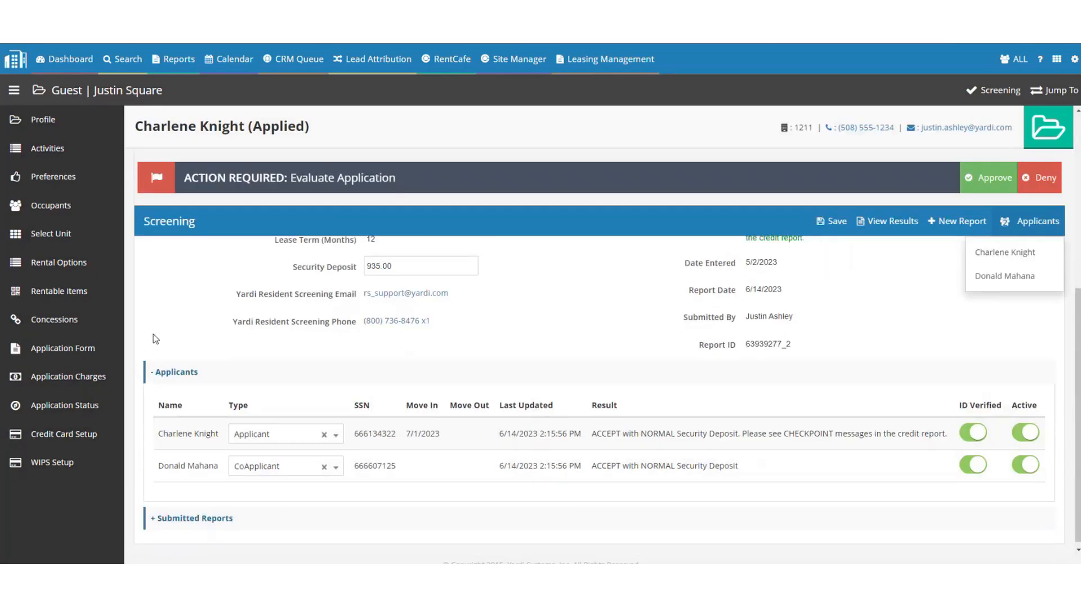
click(181, 372)
scroll(884, 314, up, 5)
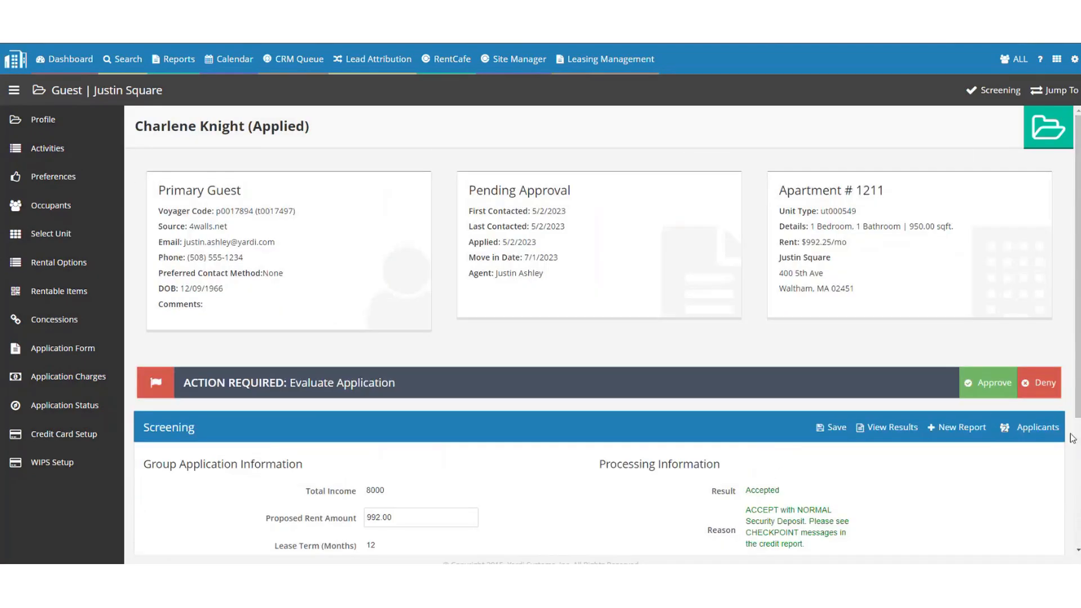
click(1036, 428)
Select the primary applicant and re-expand her screening Personal Information.
click(1028, 459)
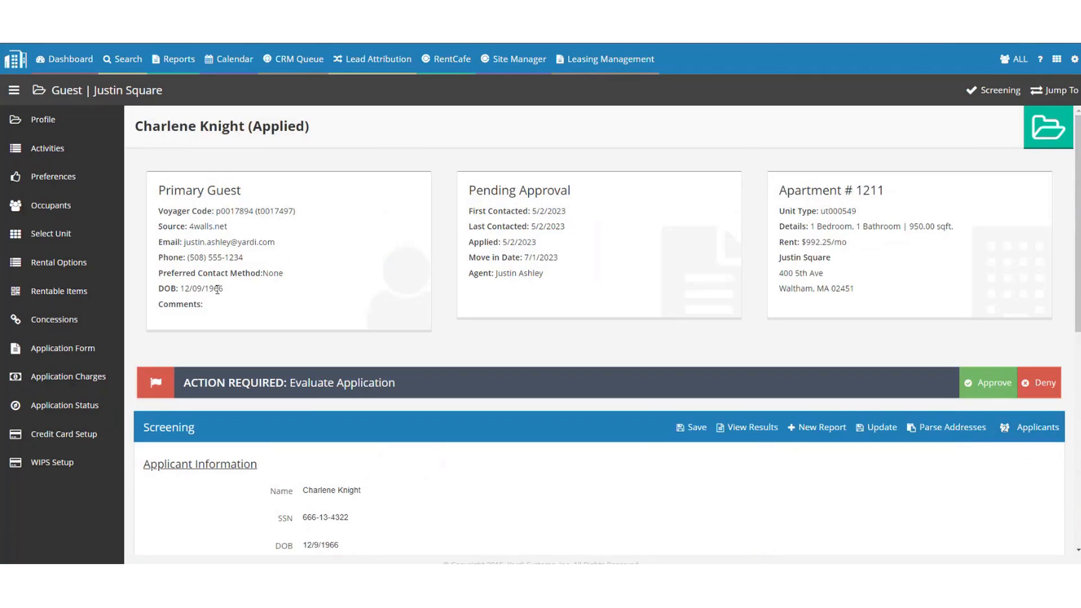
scroll(218, 282, down, 6)
click(217, 260)
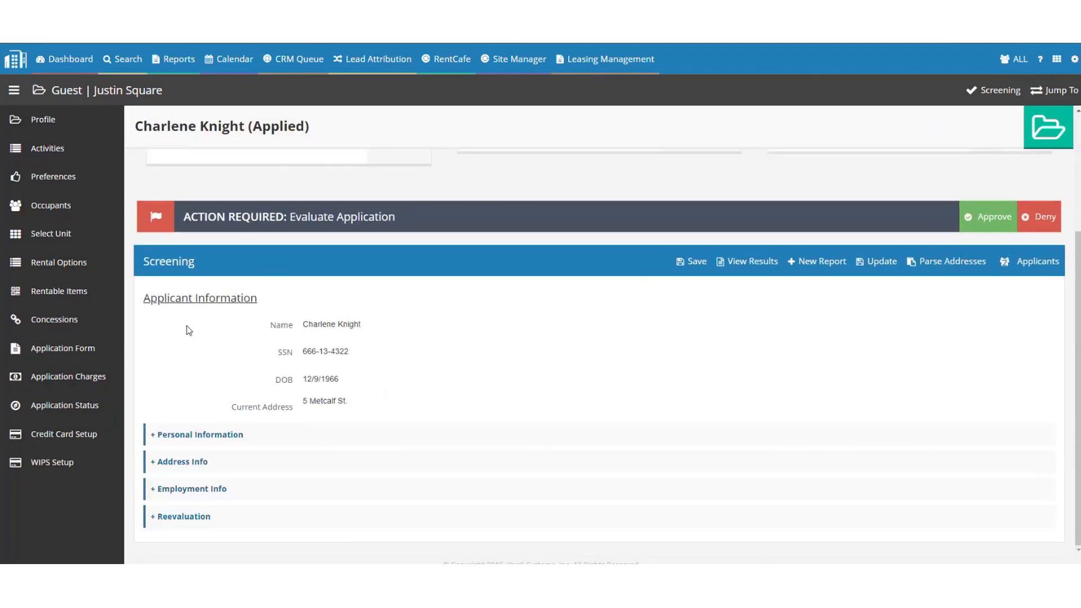
click(231, 438)
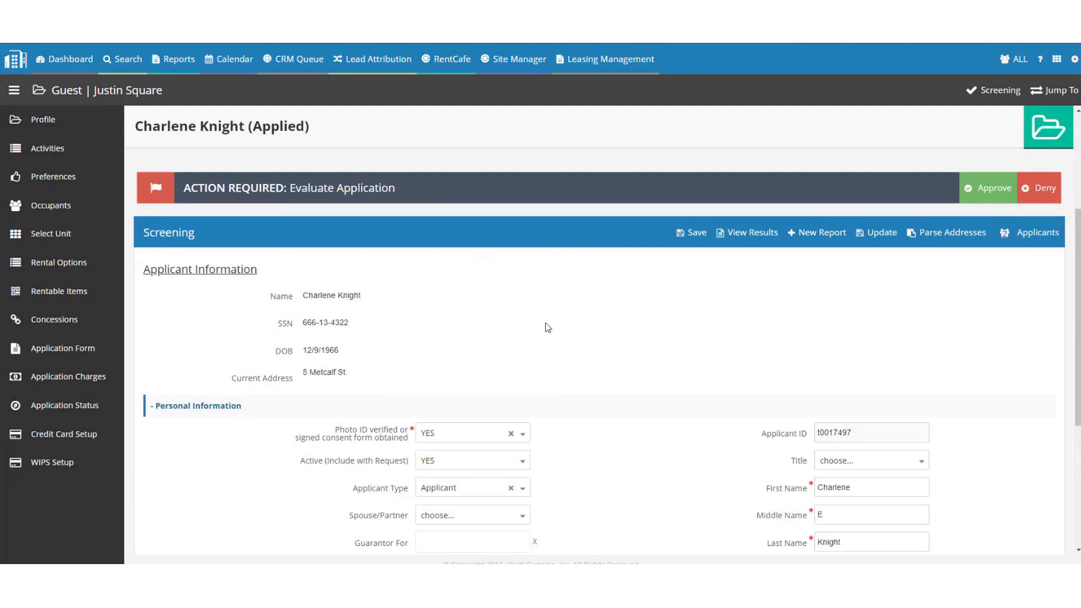
scroll(536, 321, down, 2)
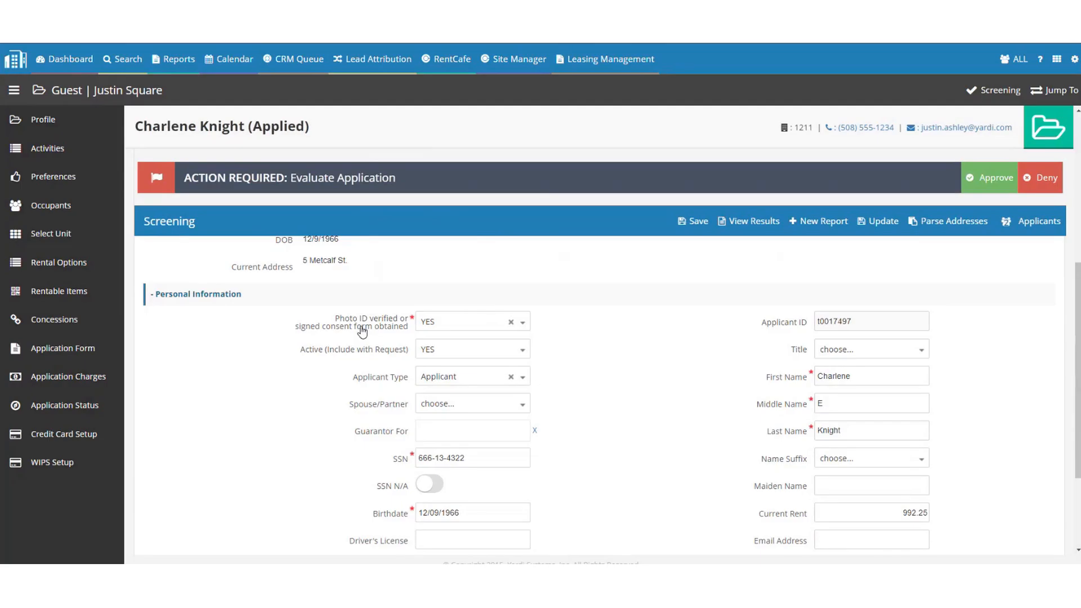
Keep Photo ID verified and Active (Include with Request) both set to YES.
click(463, 324)
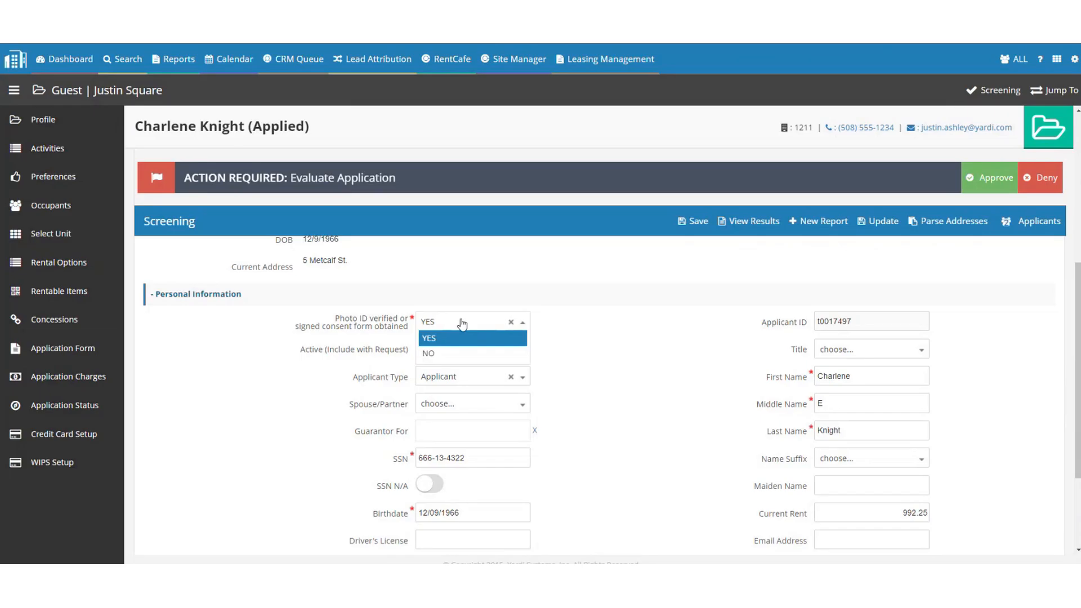
click(461, 324)
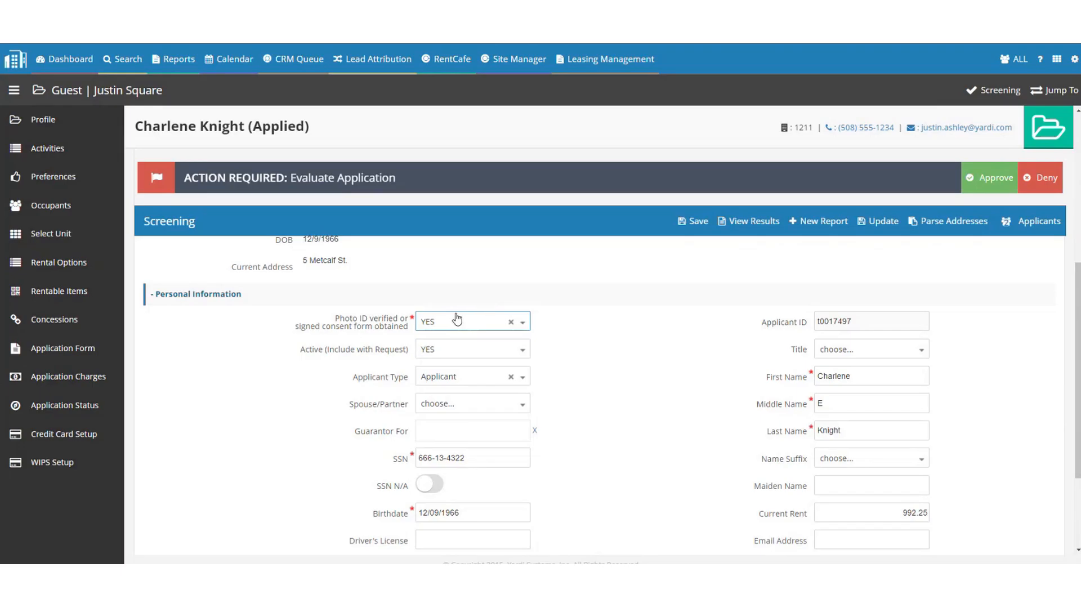
drag(309, 350, 390, 354)
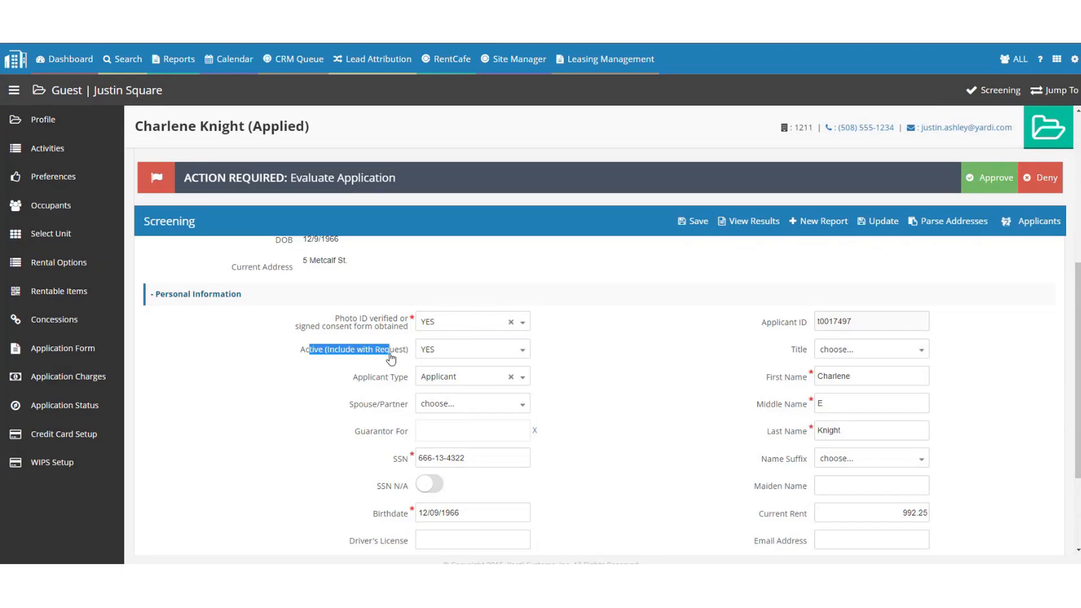
click(467, 353)
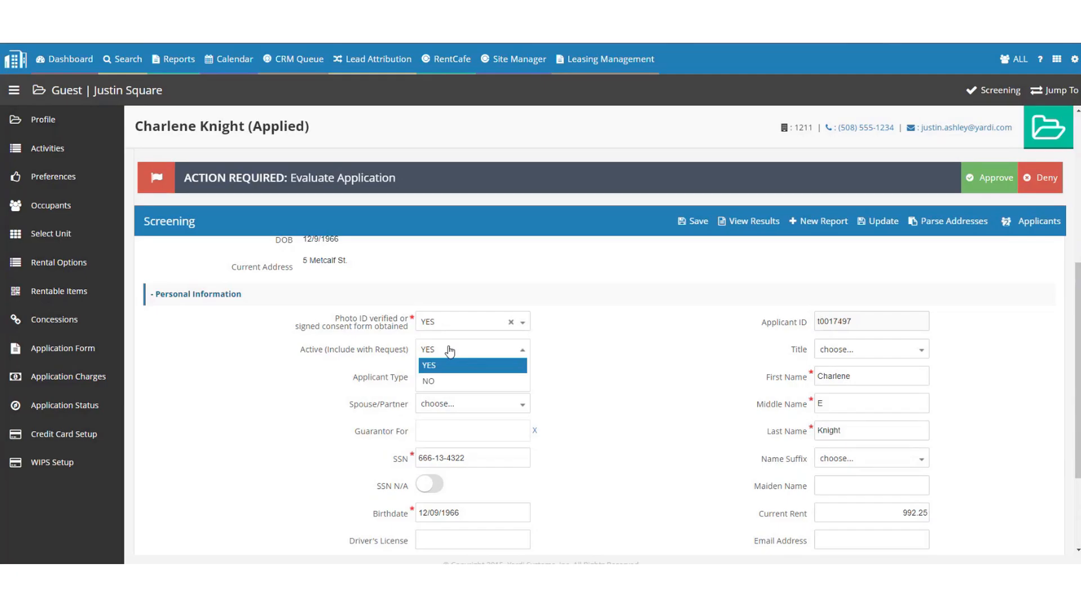
click(450, 351)
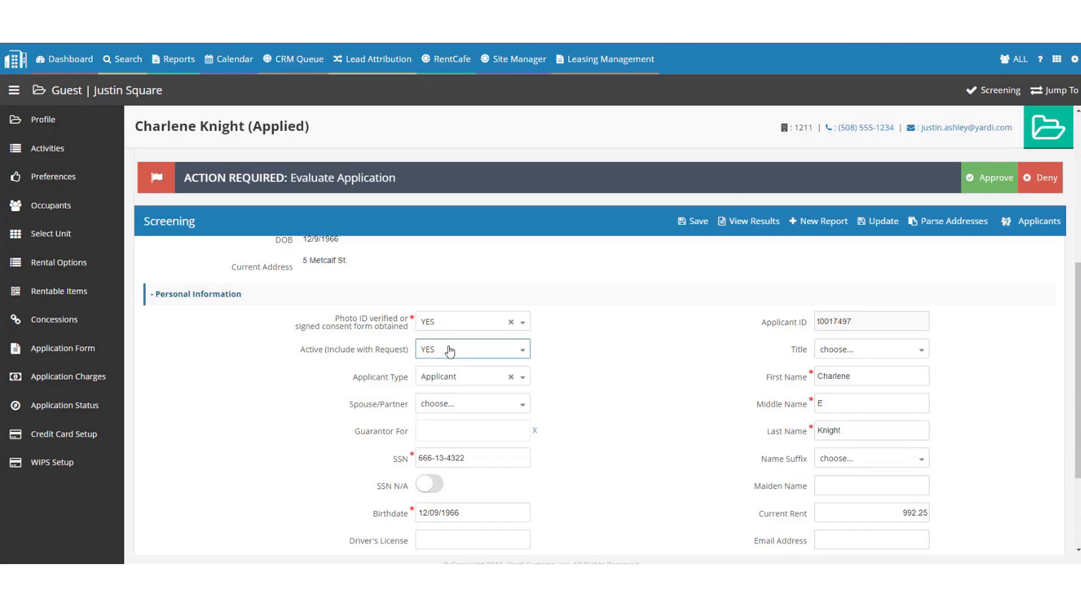
scroll(559, 329, down, 1)
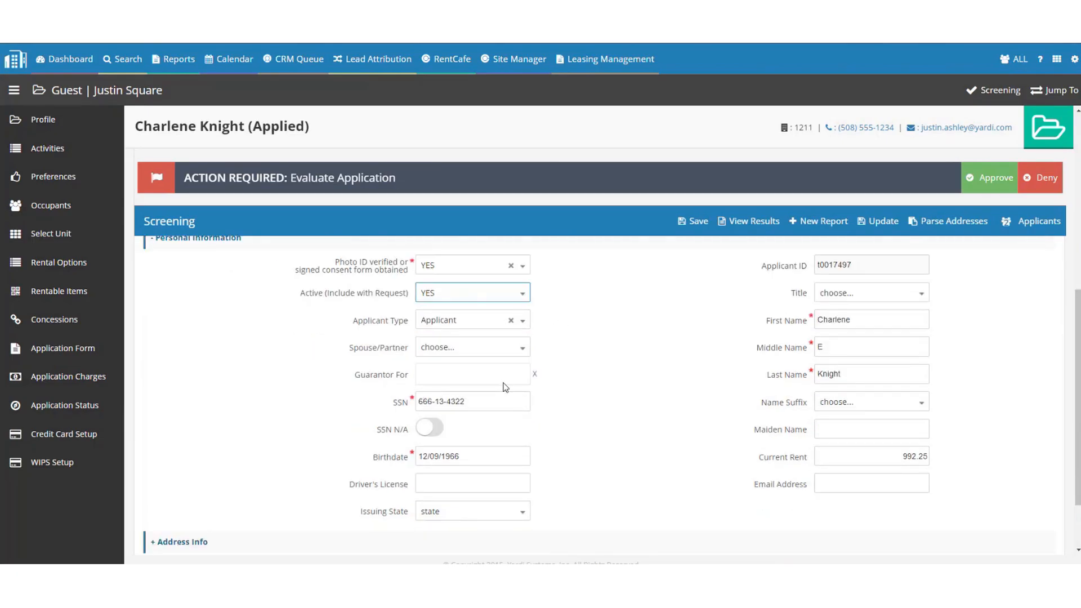
Clear and re-enter the applicant's SSN, toggling SSN not applicable on and back off.
click(497, 400)
triple_click(497, 399)
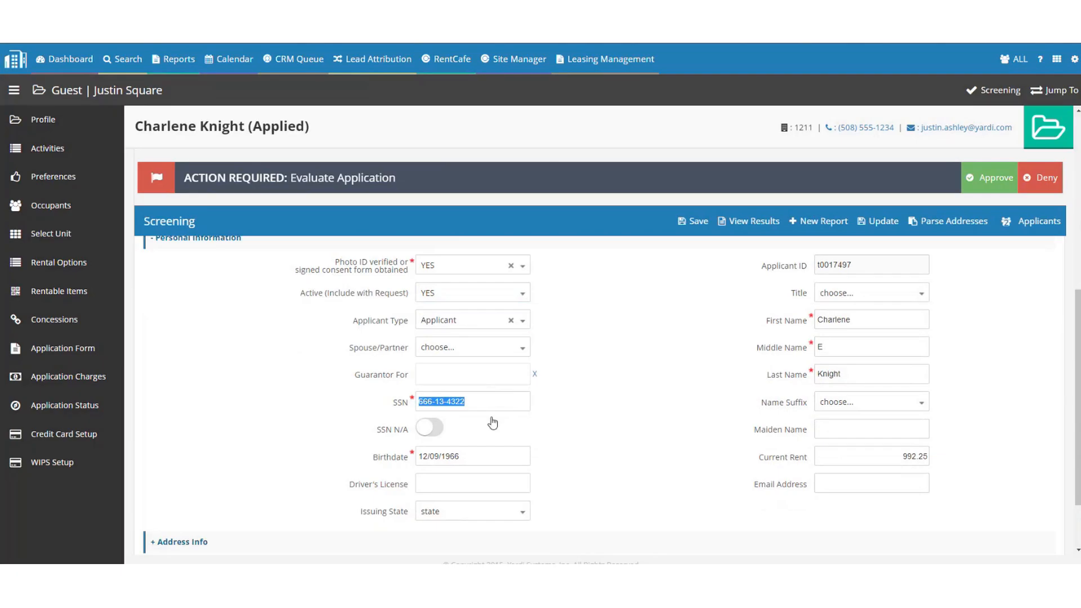
key(BackSpace)
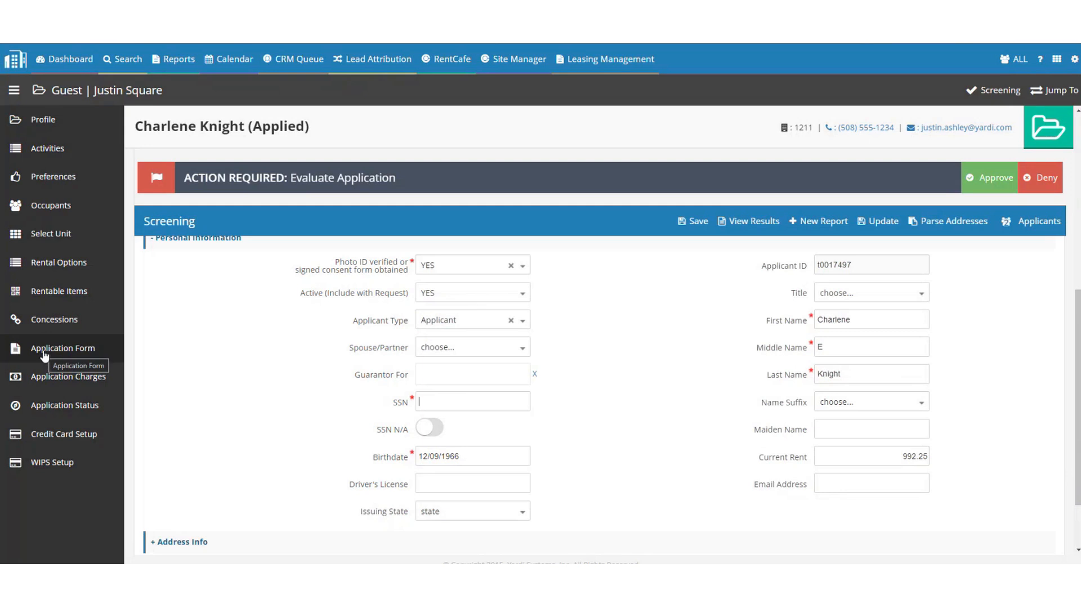
mouse_move(447, 398)
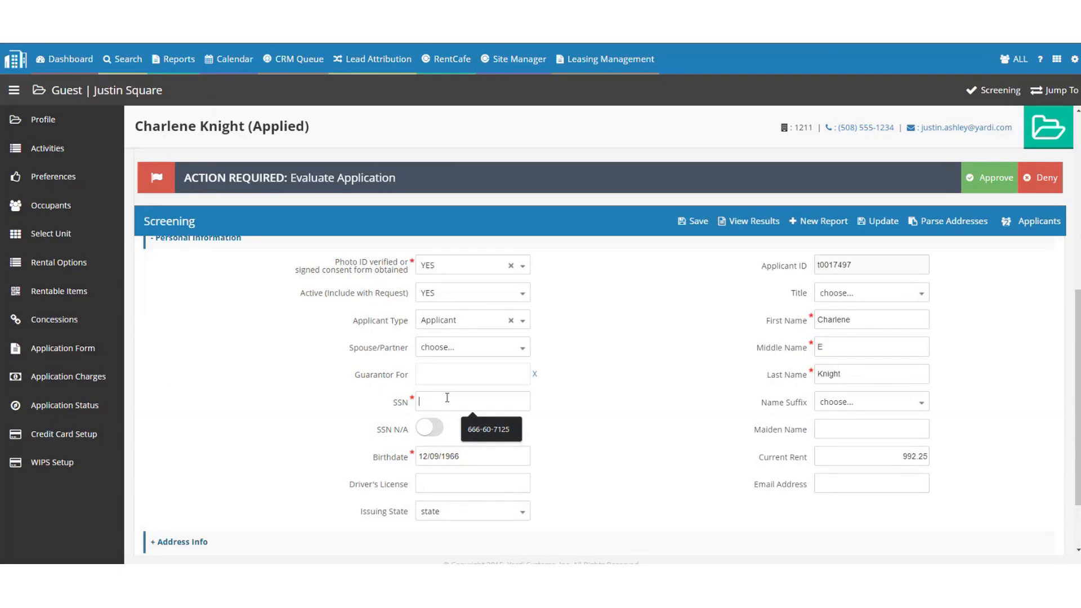
click(447, 394)
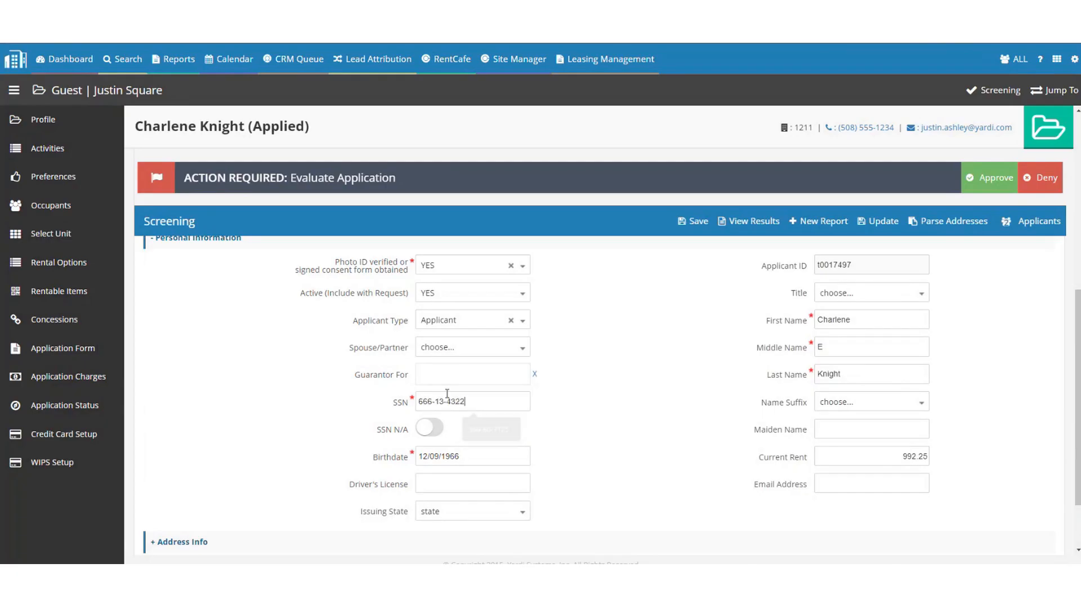
triple_click(447, 394)
key(BackSpace)
click(435, 431)
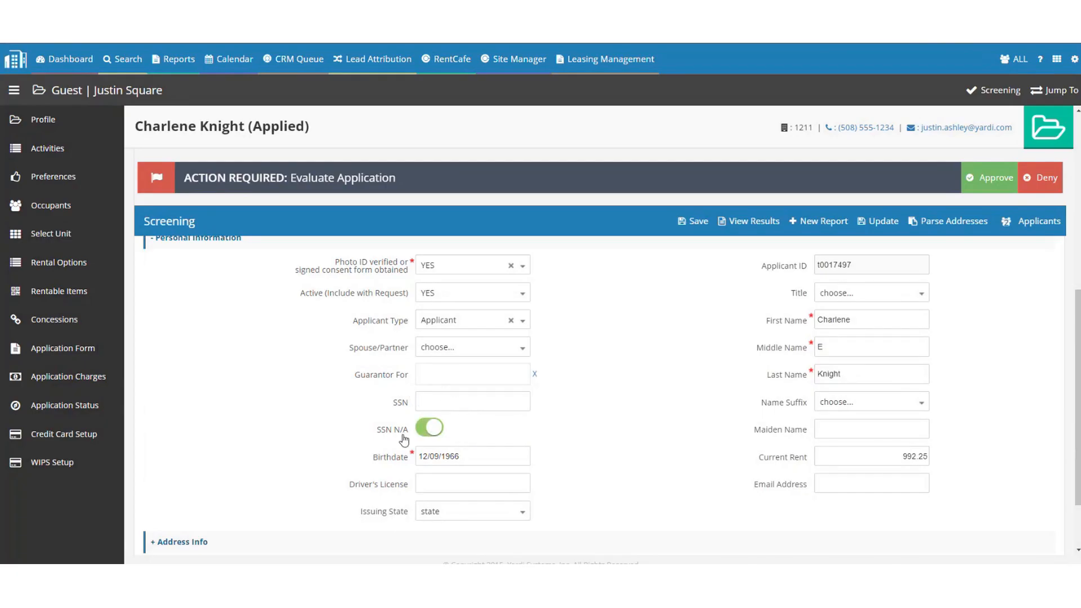
click(451, 405)
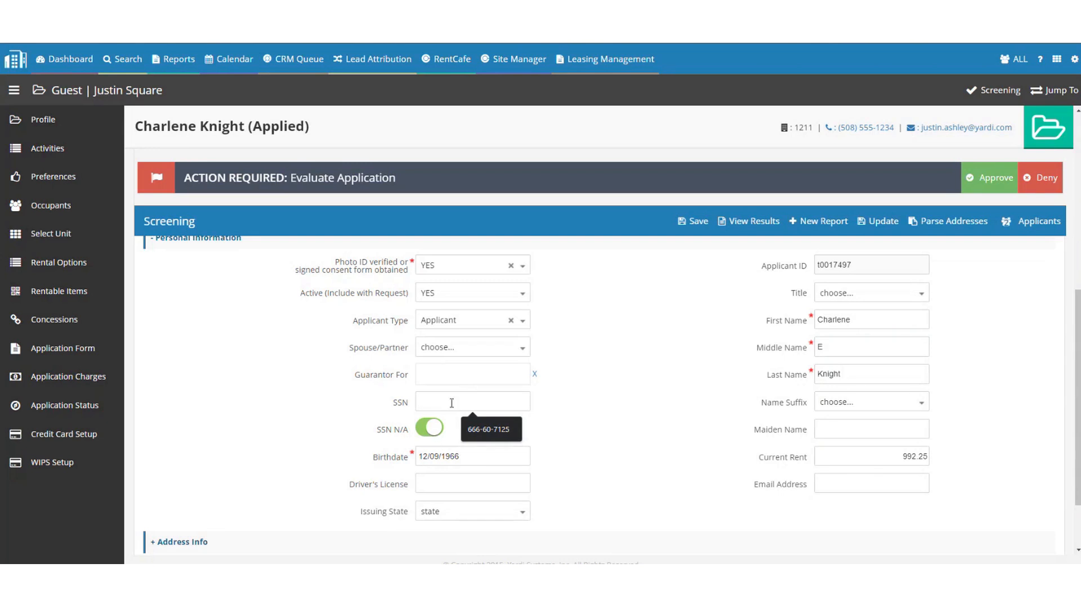
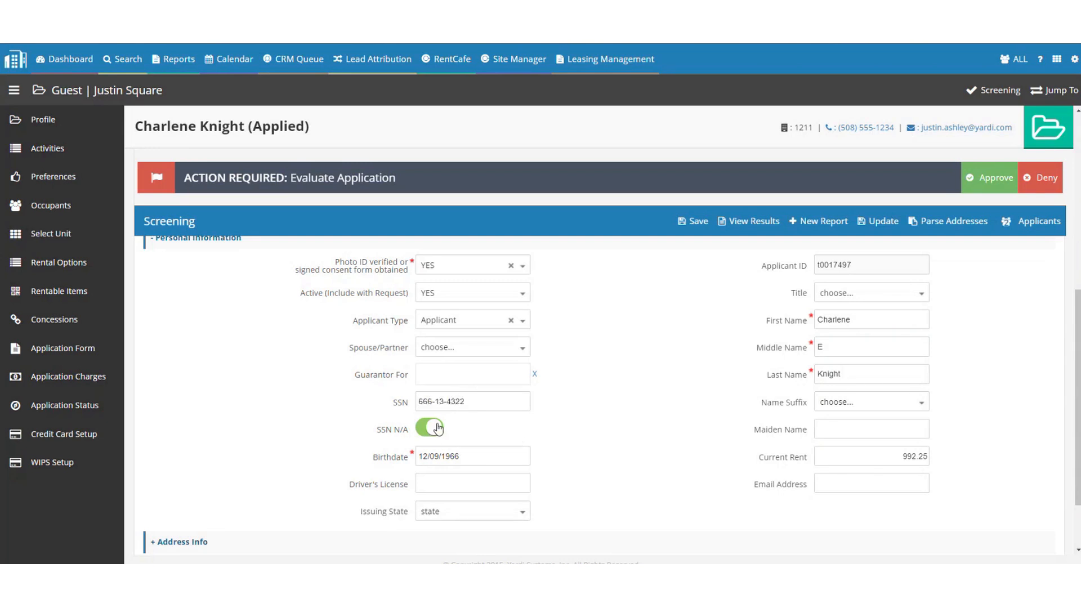
click(438, 428)
Try Sr as the name suffix, then clear it back to blank.
double_click(854, 370)
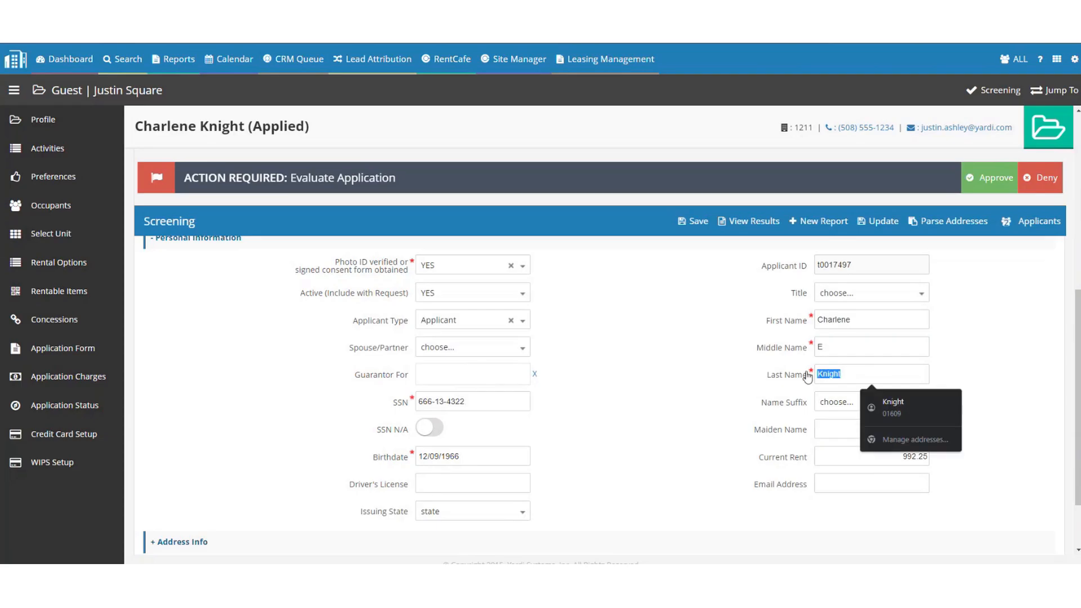
drag(766, 404, 804, 404)
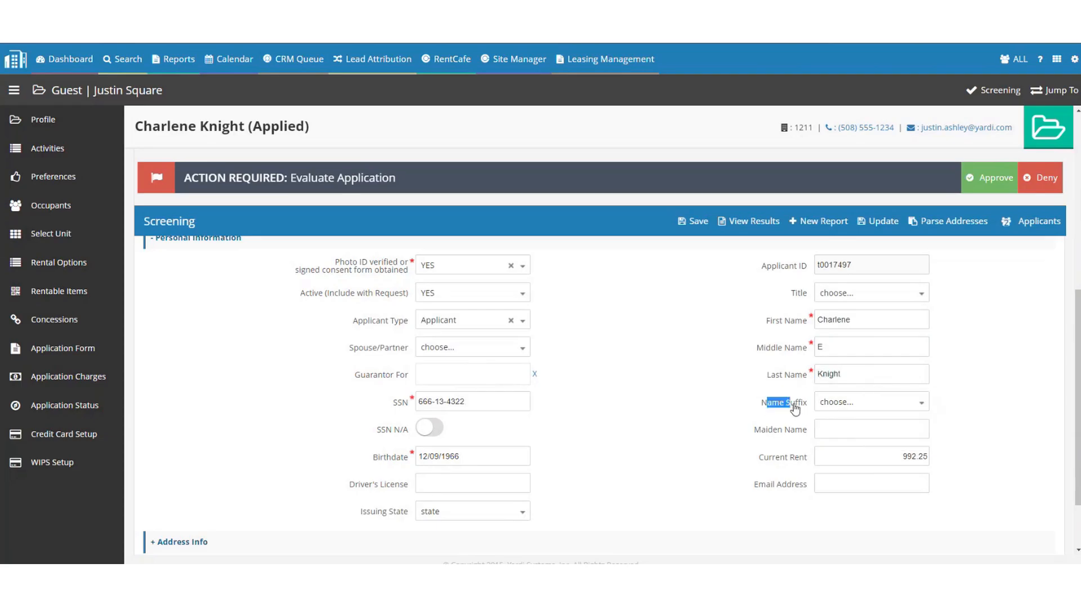
click(837, 404)
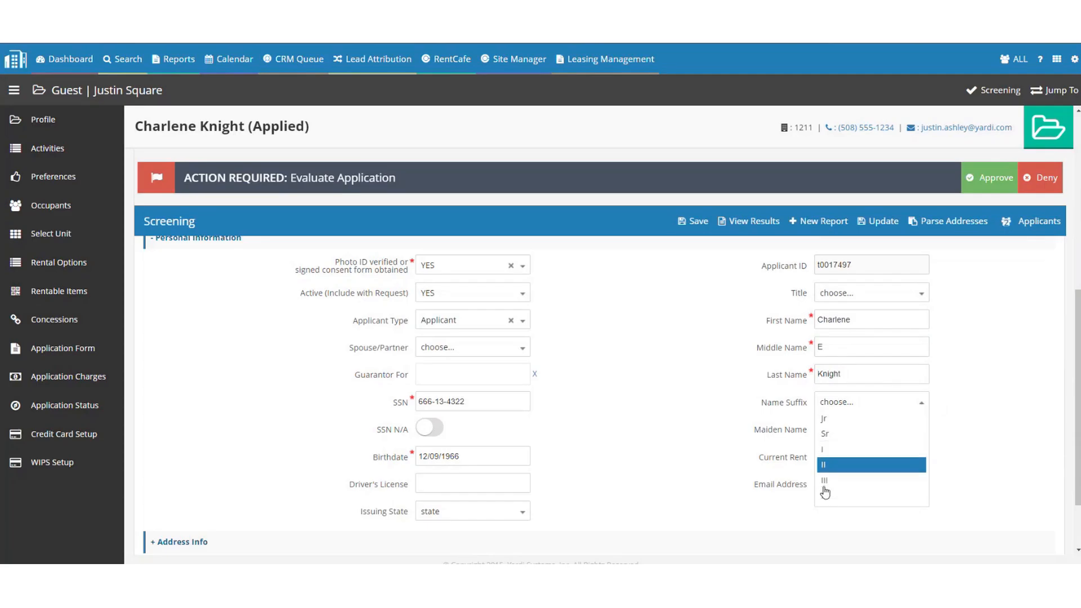
click(856, 434)
click(839, 402)
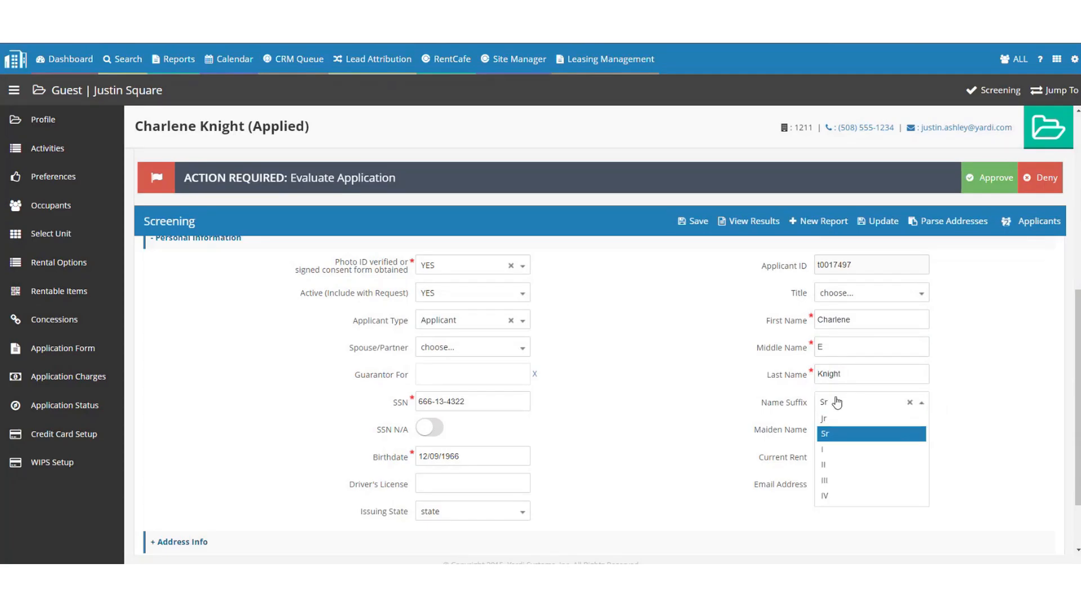
click(910, 403)
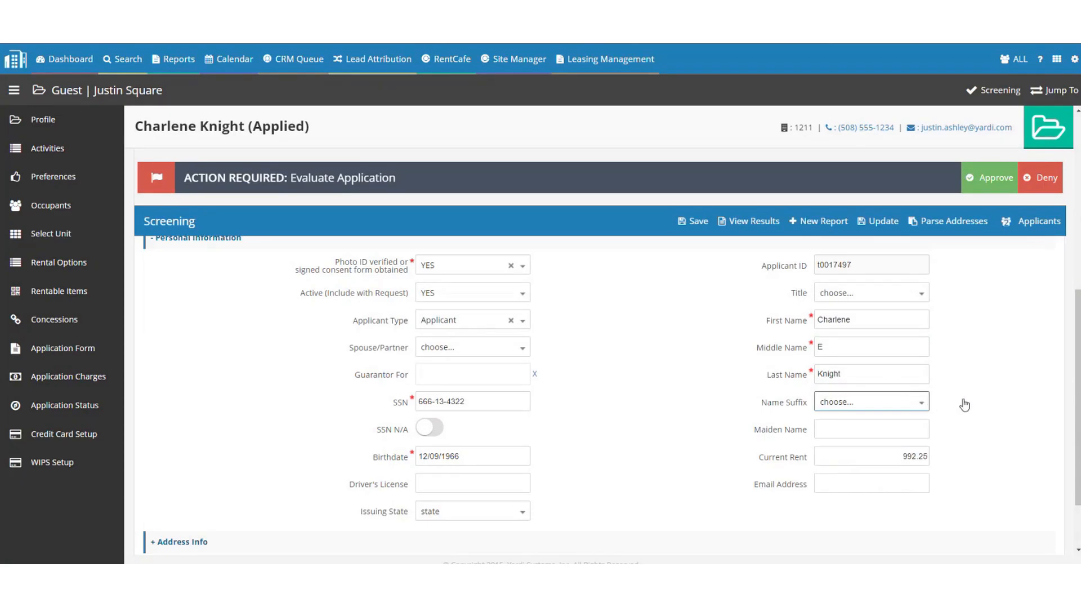
click(873, 375)
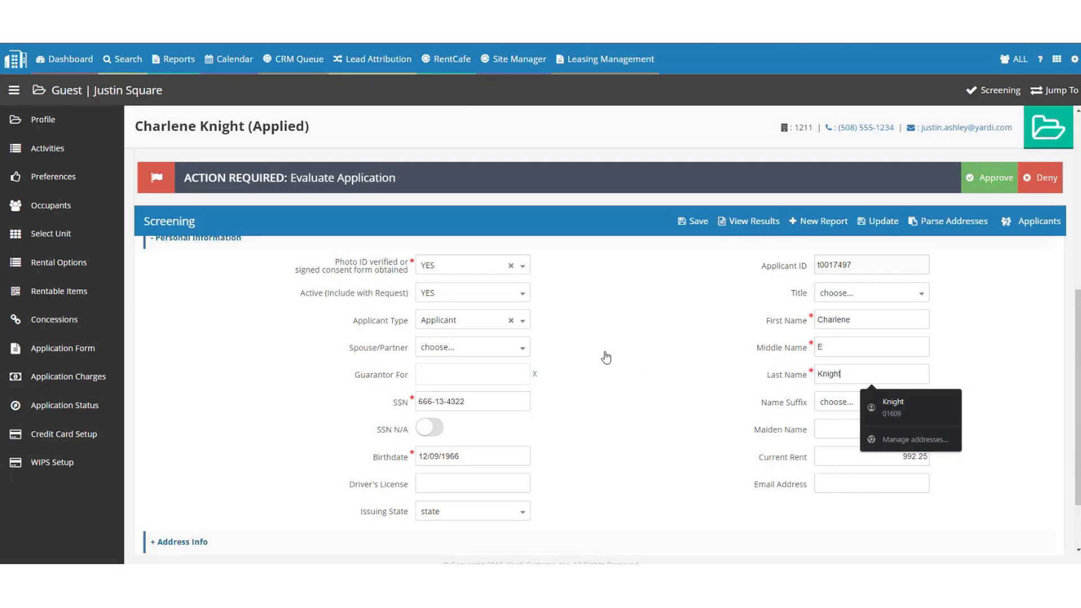
scroll(603, 352, down, 3)
Expand Address Info to review the current address, then collapse it.
click(195, 458)
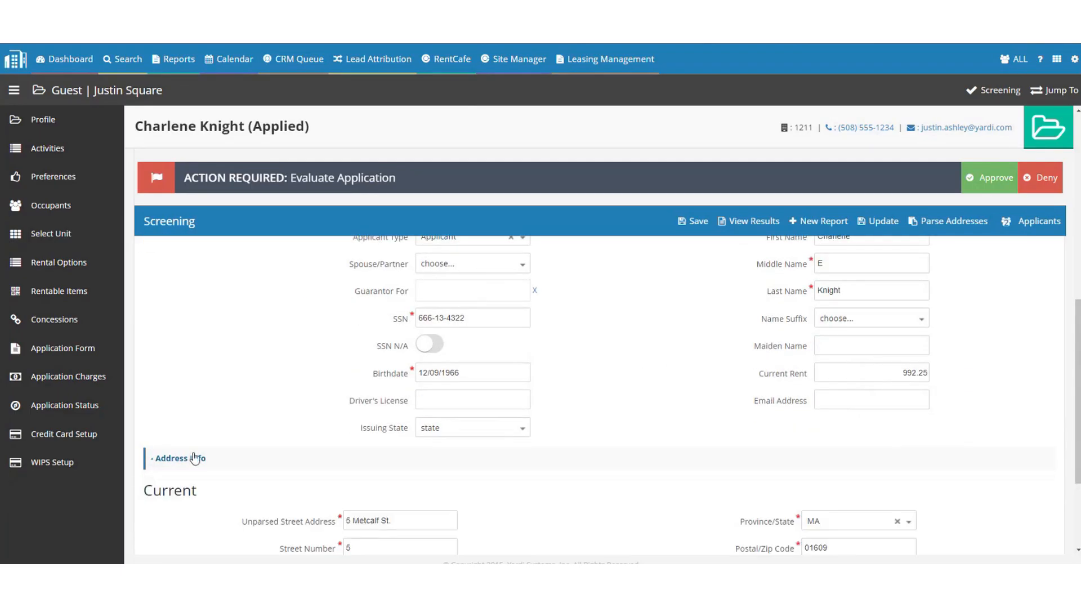
scroll(287, 353, down, 5)
scroll(456, 343, up, 1)
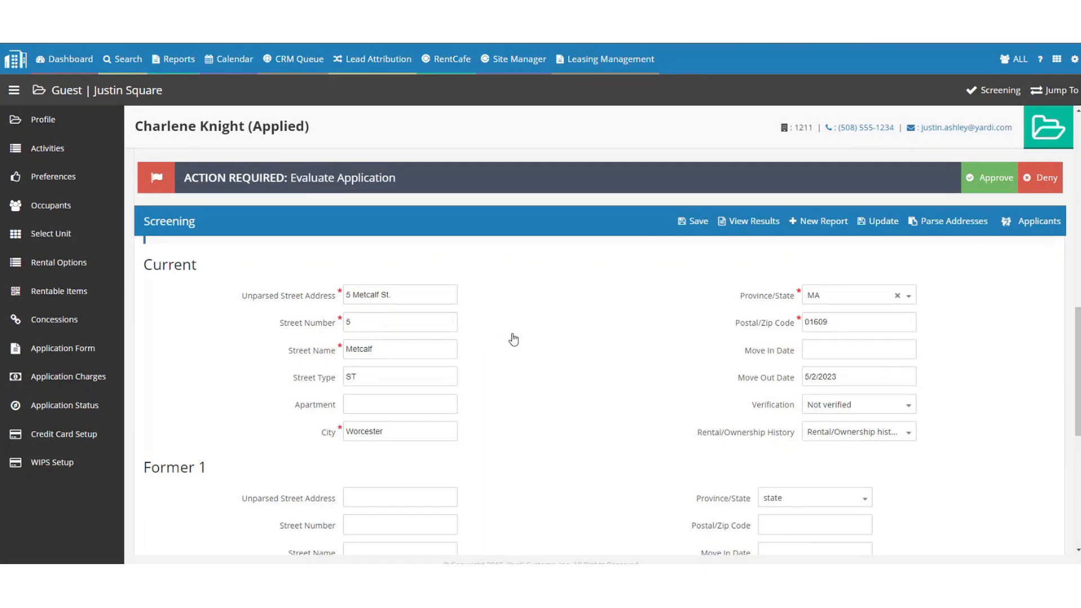
scroll(510, 340, up, 1)
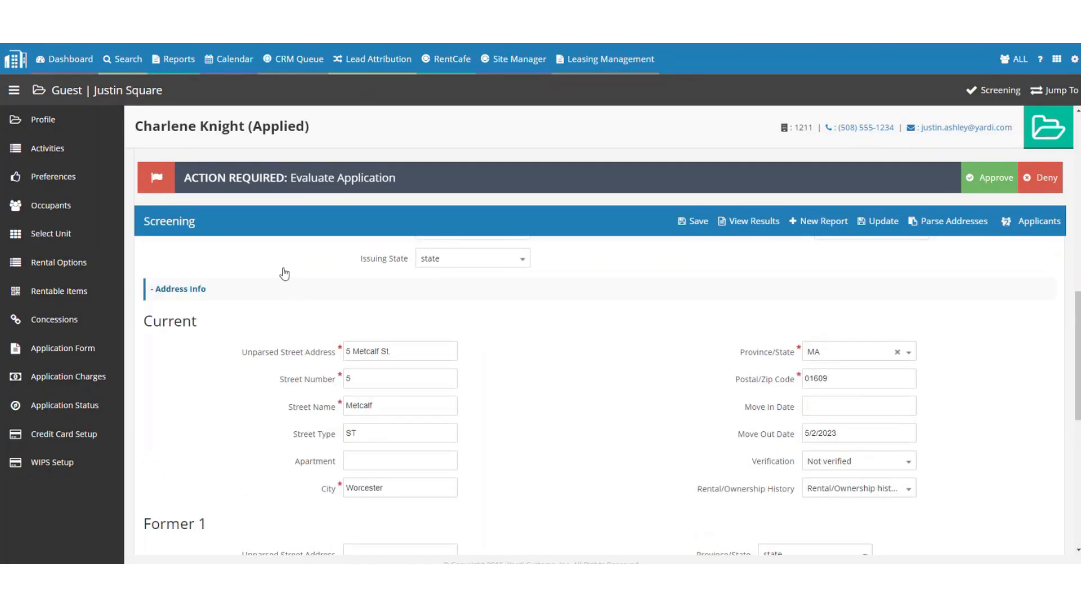
click(229, 291)
Review the 5,000.00 monthly employment income and yearly other income, then collapse Employment Info.
click(214, 483)
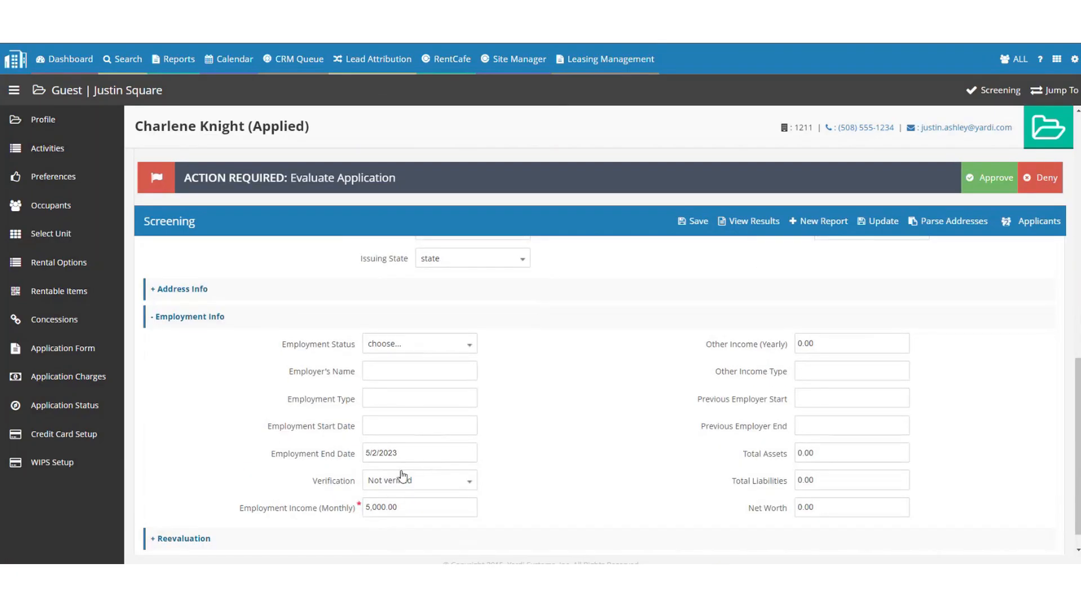
drag(413, 509, 342, 510)
drag(714, 346, 777, 348)
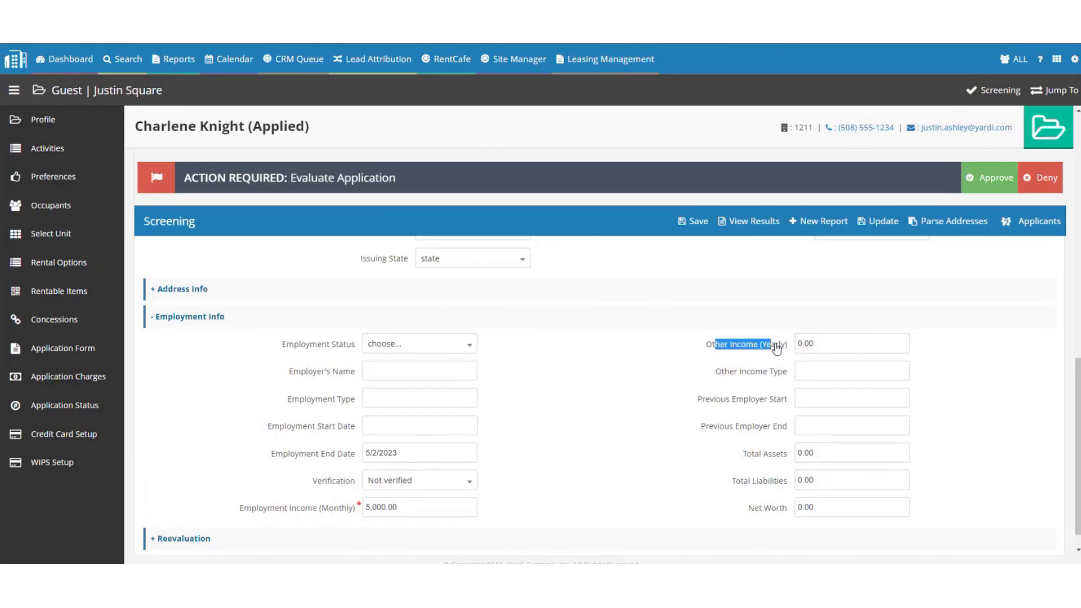
drag(434, 507, 341, 511)
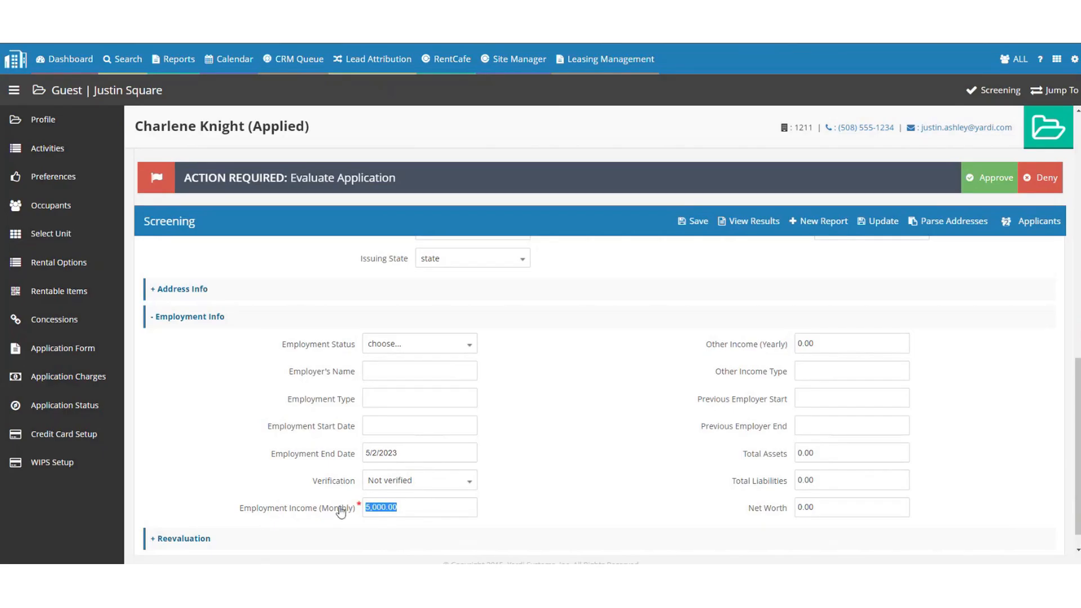
click(805, 339)
double_click(806, 339)
drag(419, 507, 355, 510)
click(198, 322)
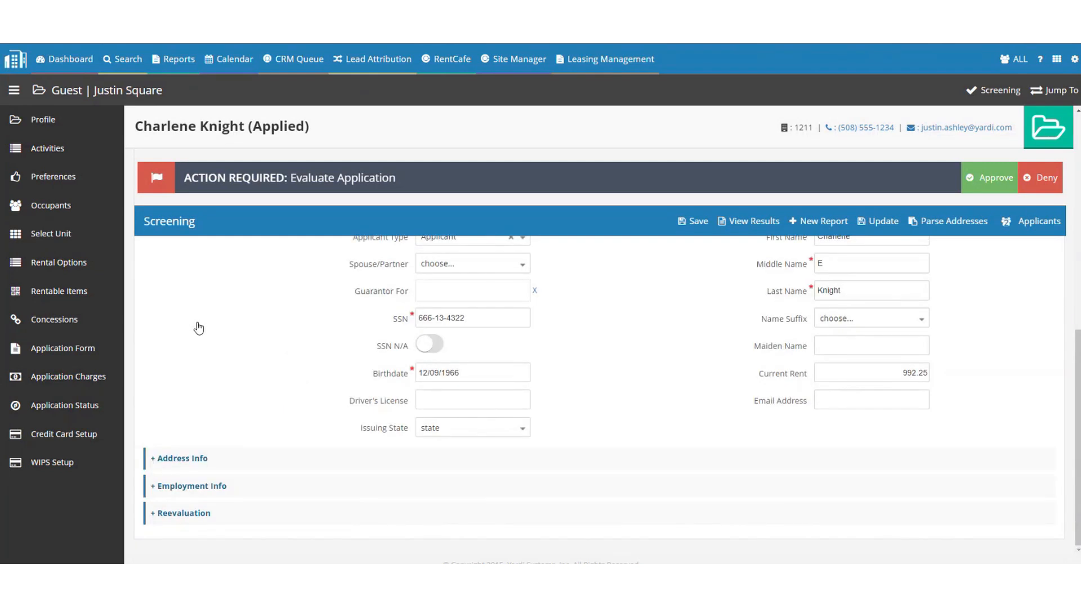
Save the primary applicant's details and switch to the co-applicant's screening form.
click(698, 222)
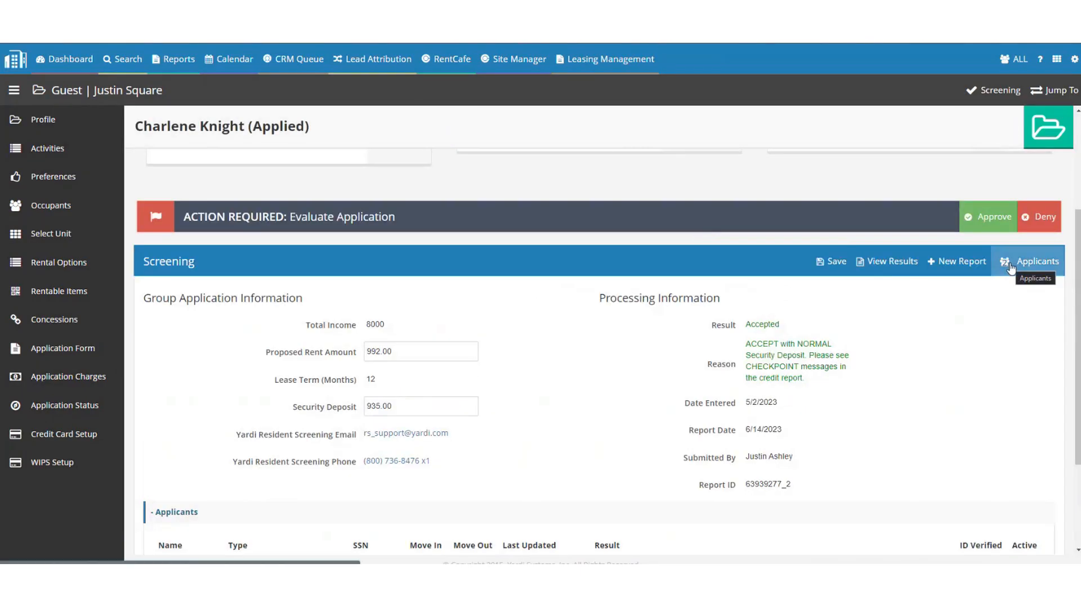
click(1011, 268)
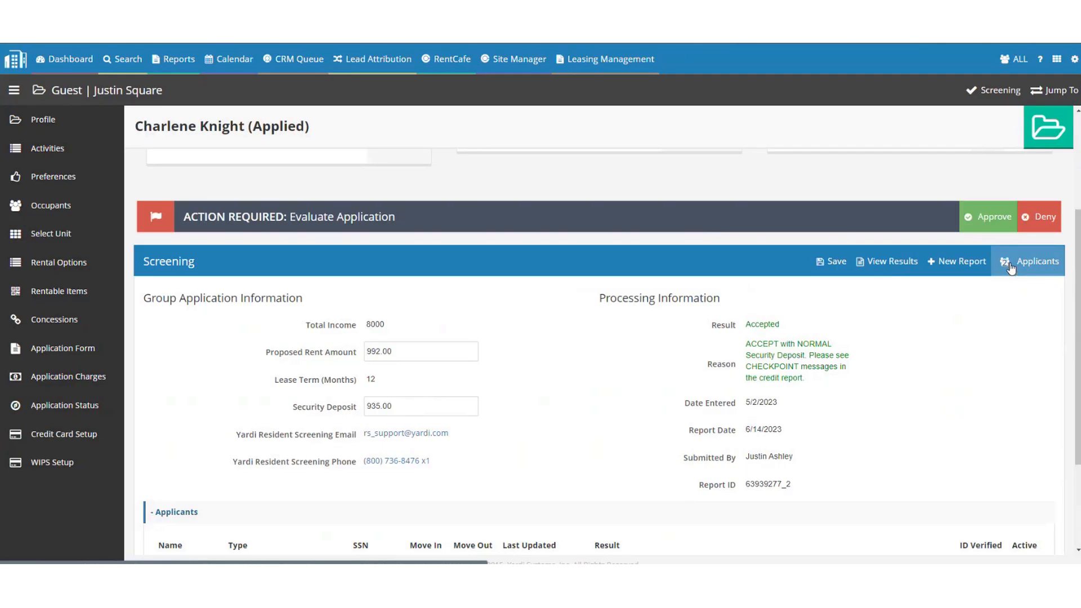
click(998, 314)
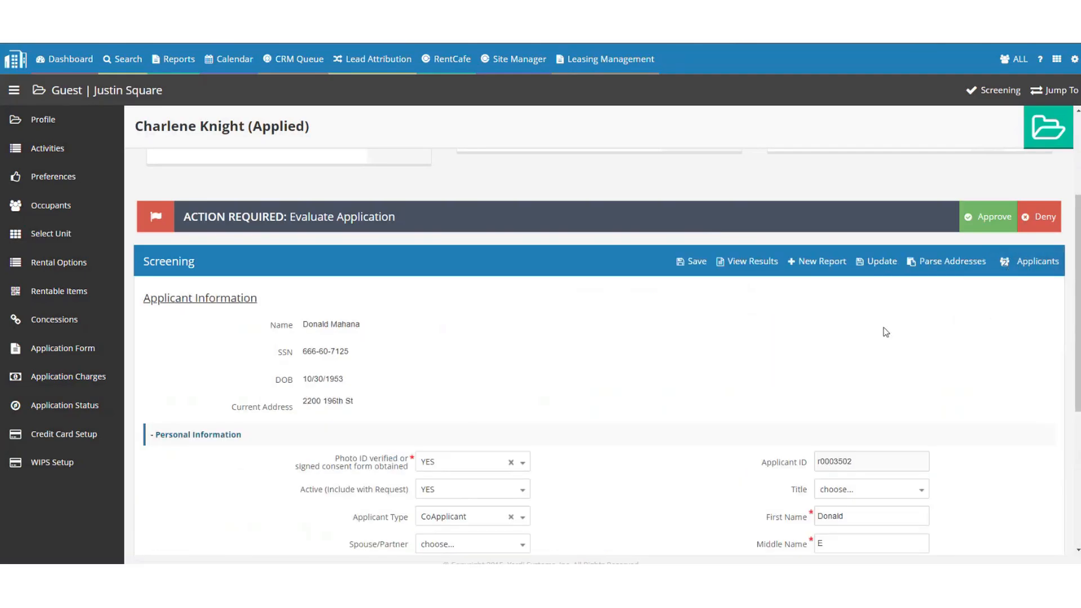
scroll(432, 390, down, 3)
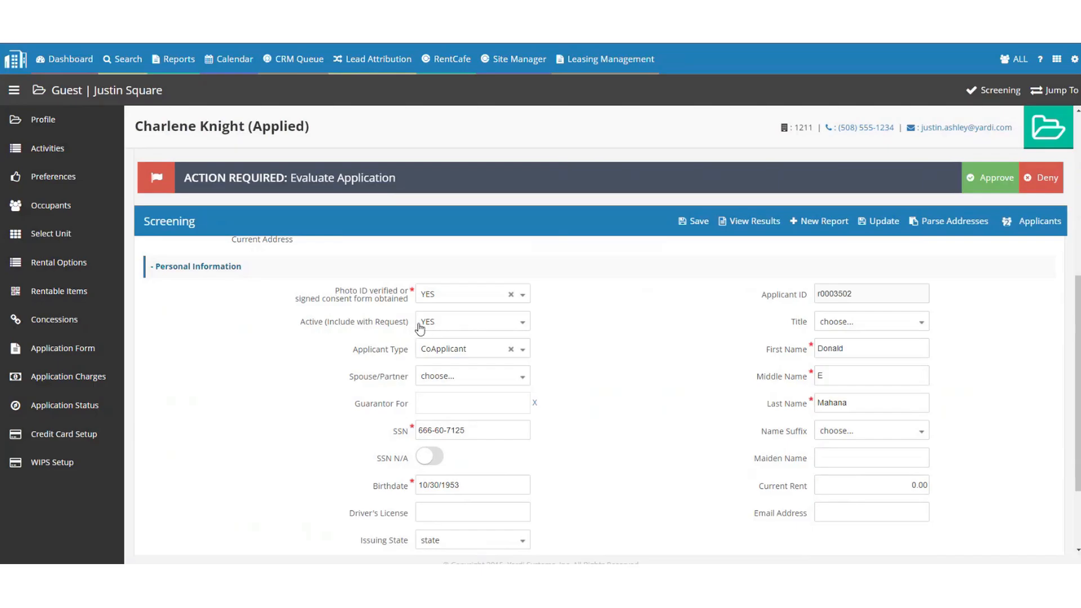
scroll(611, 358, down, 2)
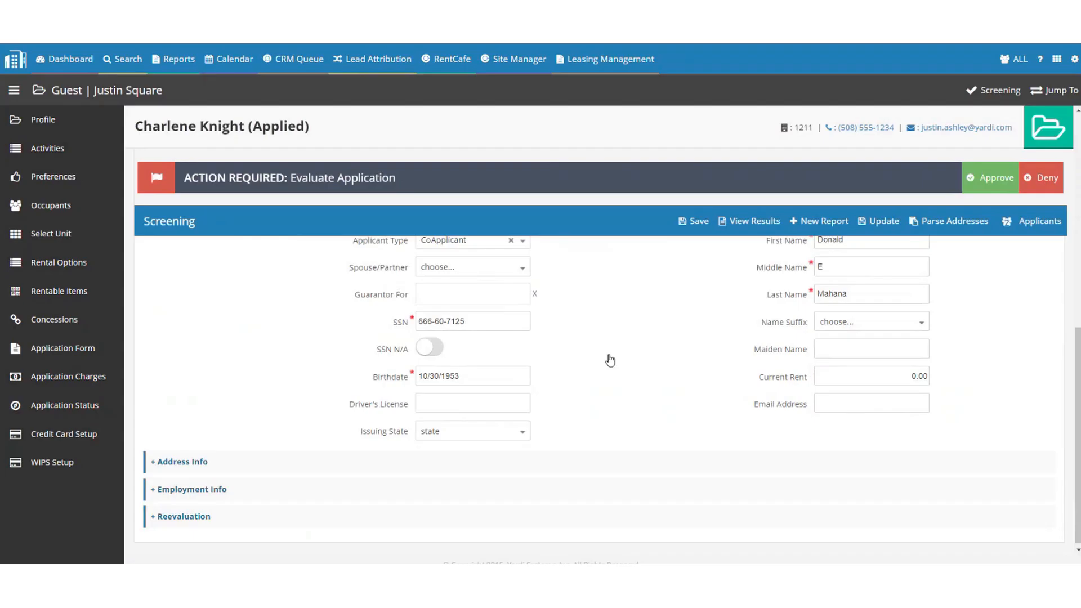
Clear the co-applicant's SSN, toggle SSN N/A on and off, then paste the original SSN back.
drag(470, 317, 392, 315)
key(ctrl+c)
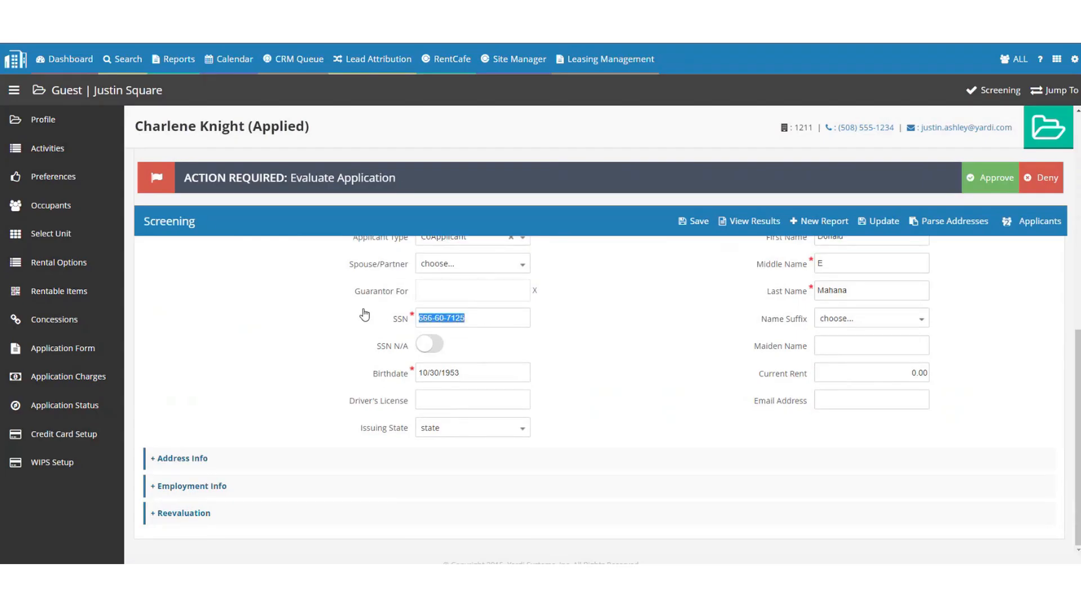
key(BackSpace)
click(435, 343)
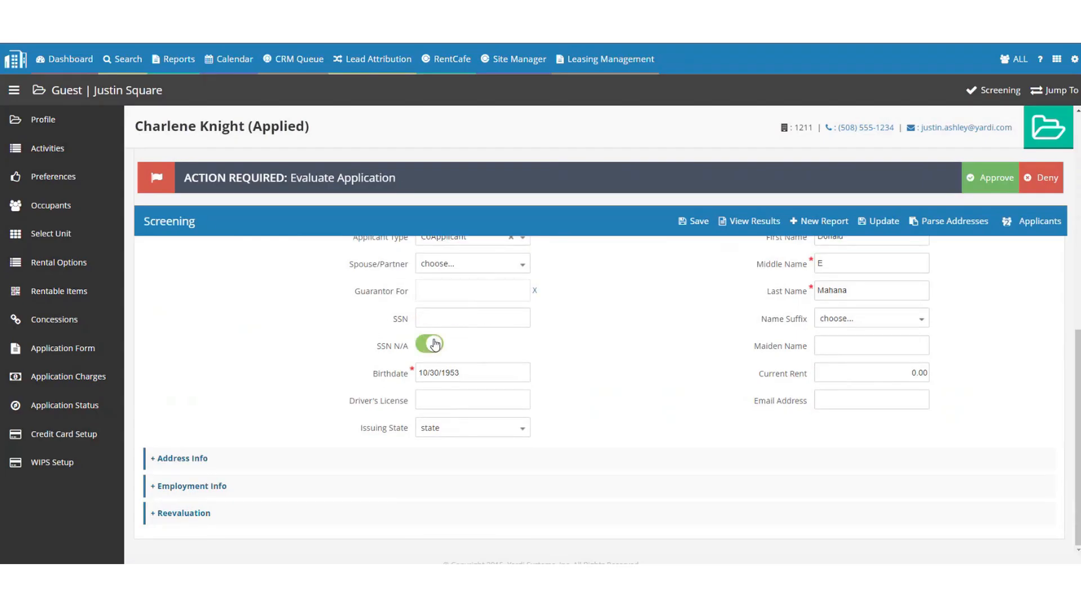
click(435, 343)
click(474, 316)
key(ctrl+v)
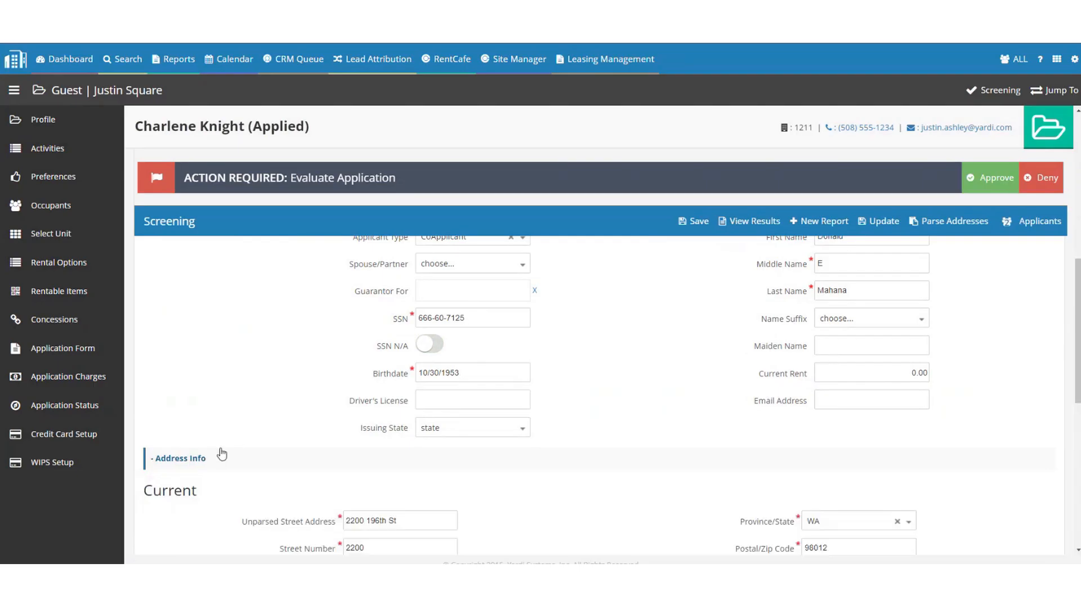
Expand and collapse the Address and Employment Info sections to review them.
click(221, 454)
scroll(276, 394, down, 4)
scroll(203, 311, up, 1)
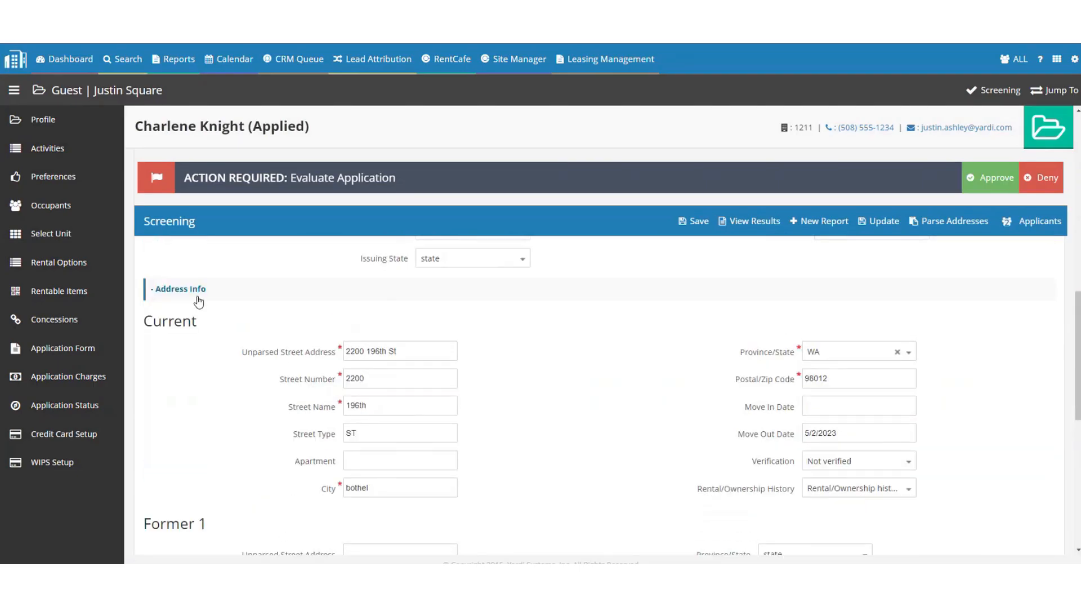
click(197, 293)
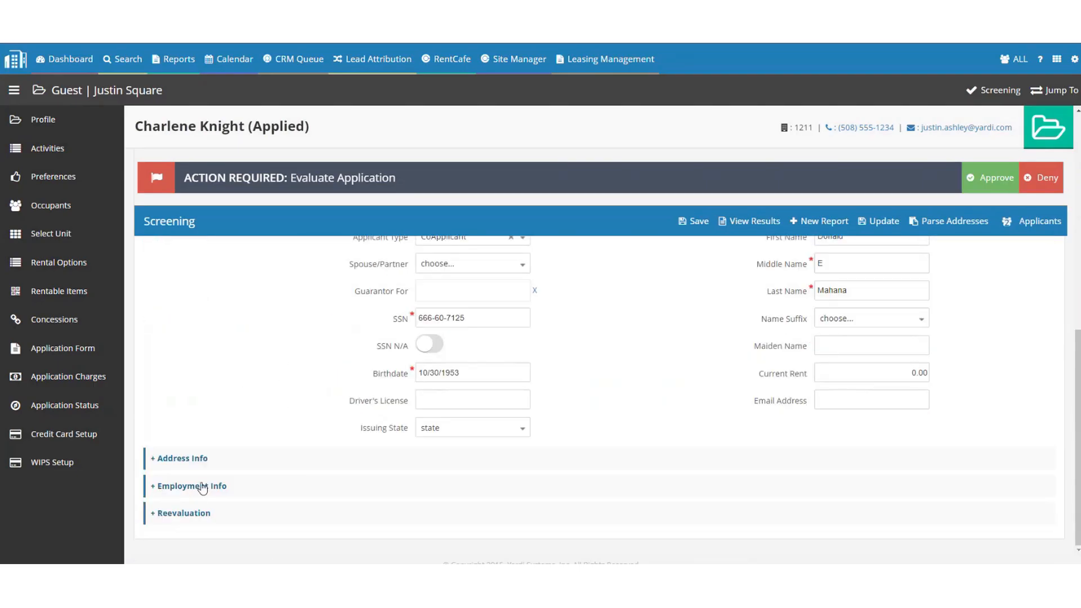
click(202, 488)
scroll(229, 394, down, 3)
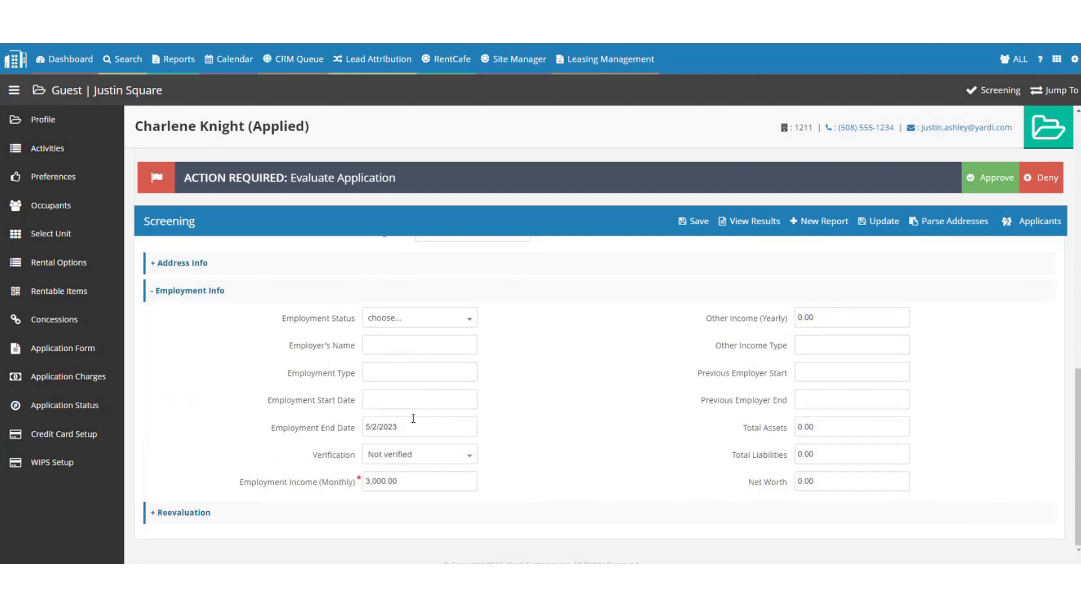
click(214, 289)
scroll(592, 281, up, 4)
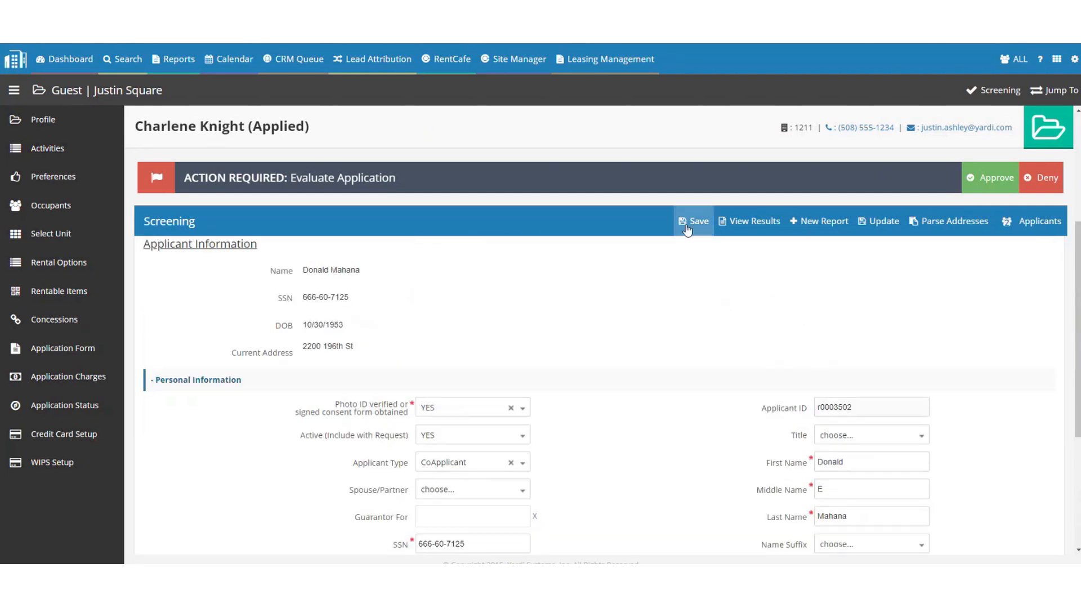
Save the co-applicant's details and launch a new Yardi Screening report.
click(693, 222)
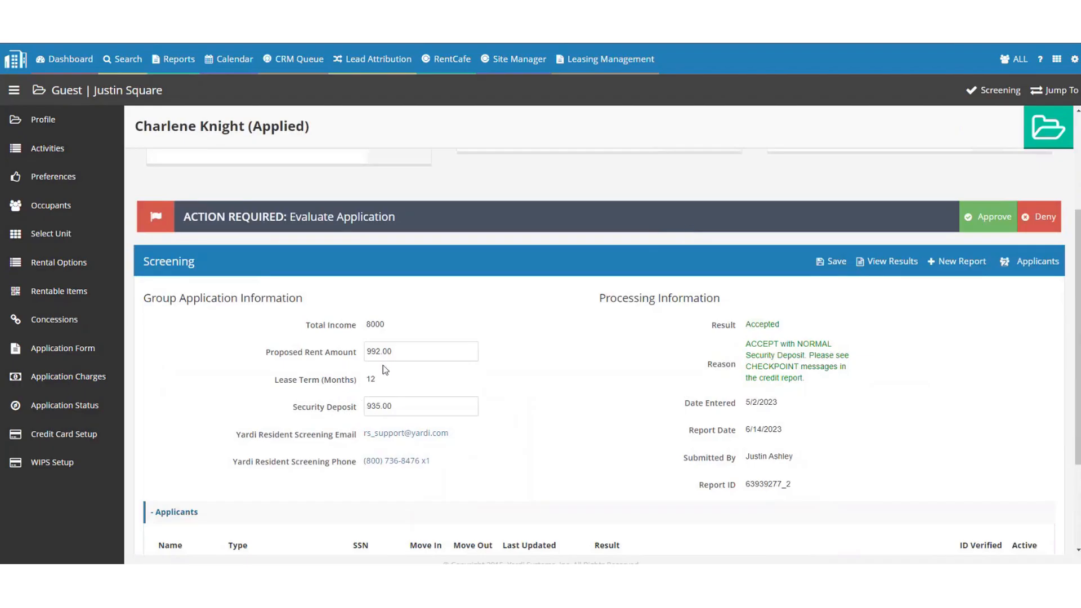
click(952, 268)
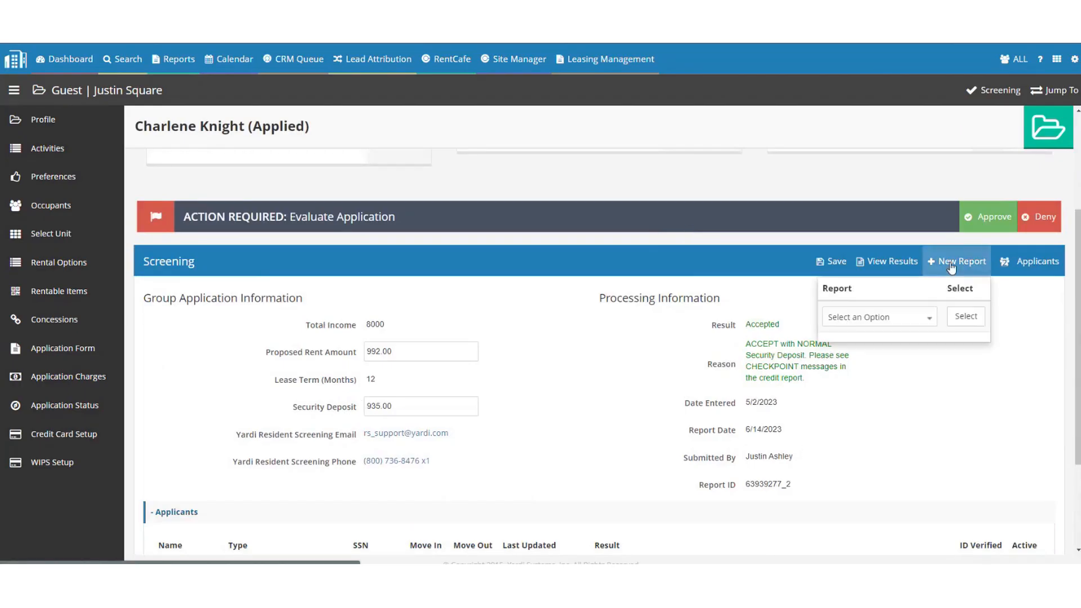
click(860, 317)
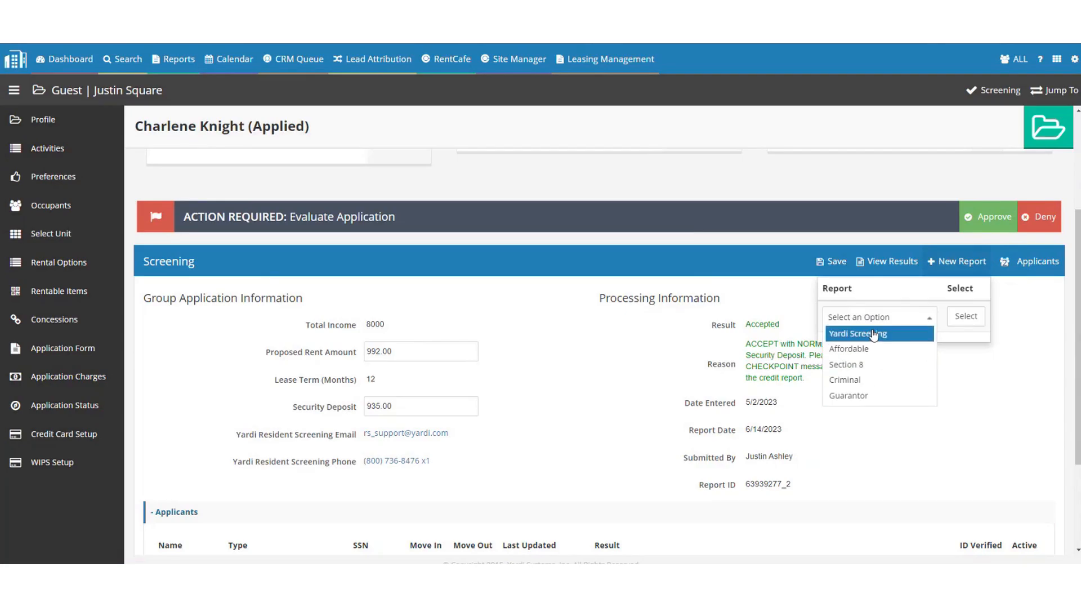
click(873, 334)
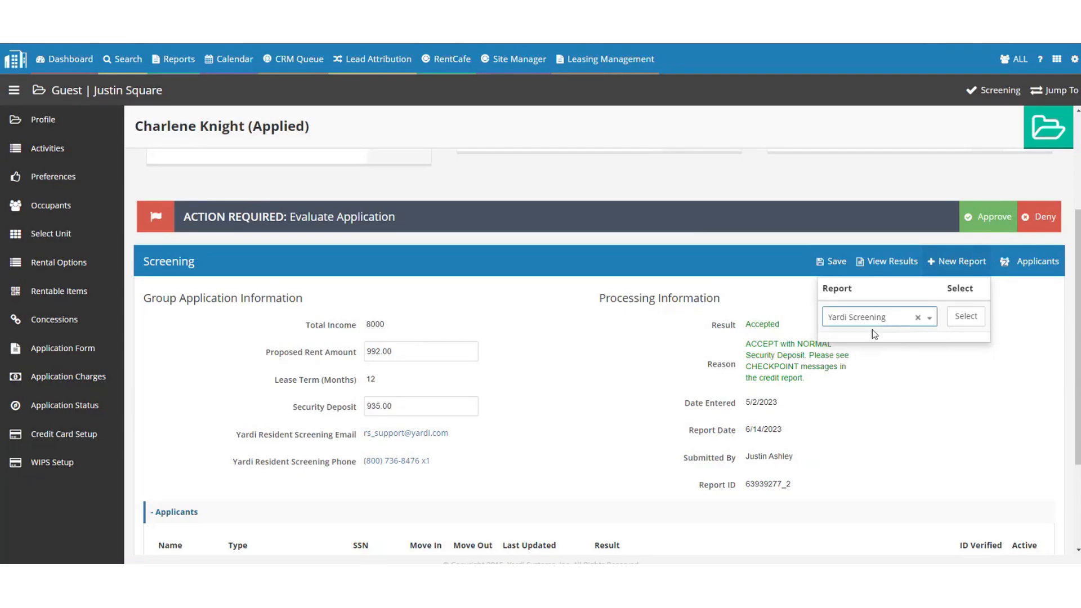
click(966, 317)
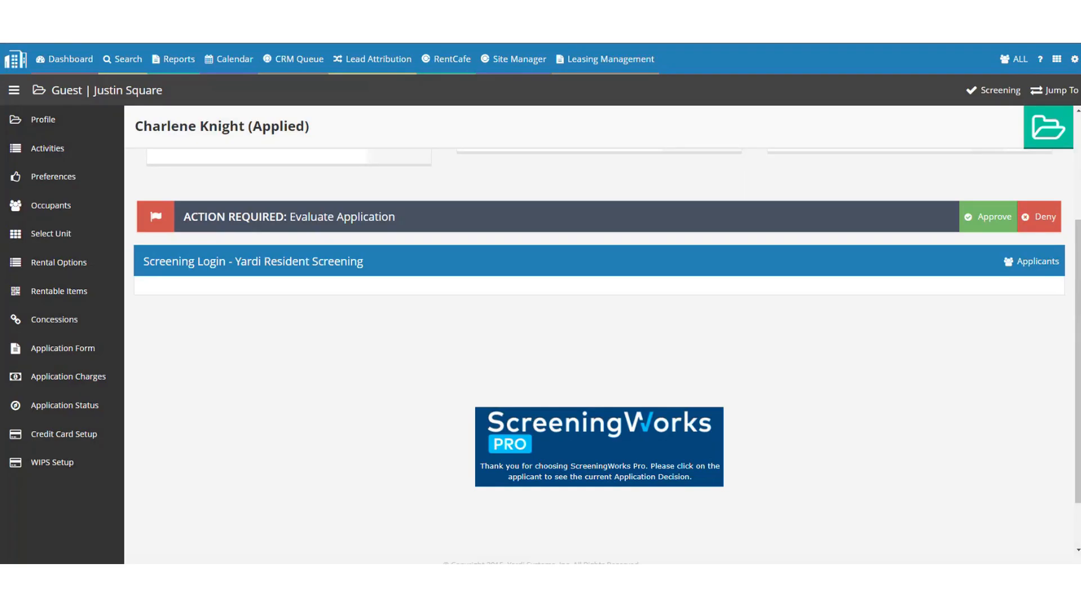
click(602, 22)
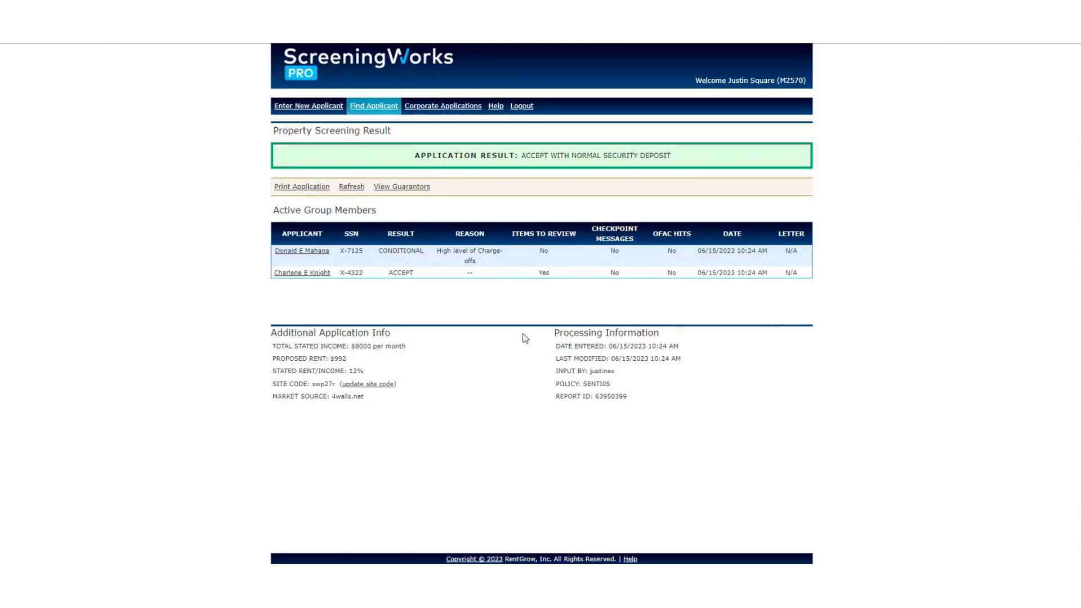
scroll(525, 338, up, 4)
scroll(526, 338, down, 1)
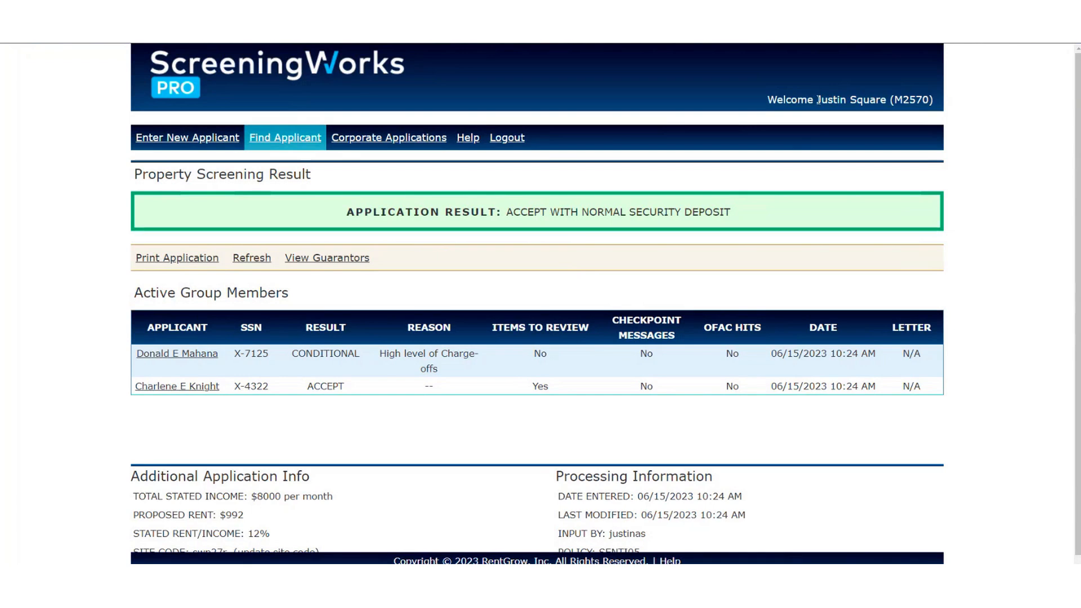
drag(818, 99, 908, 115)
click(598, 183)
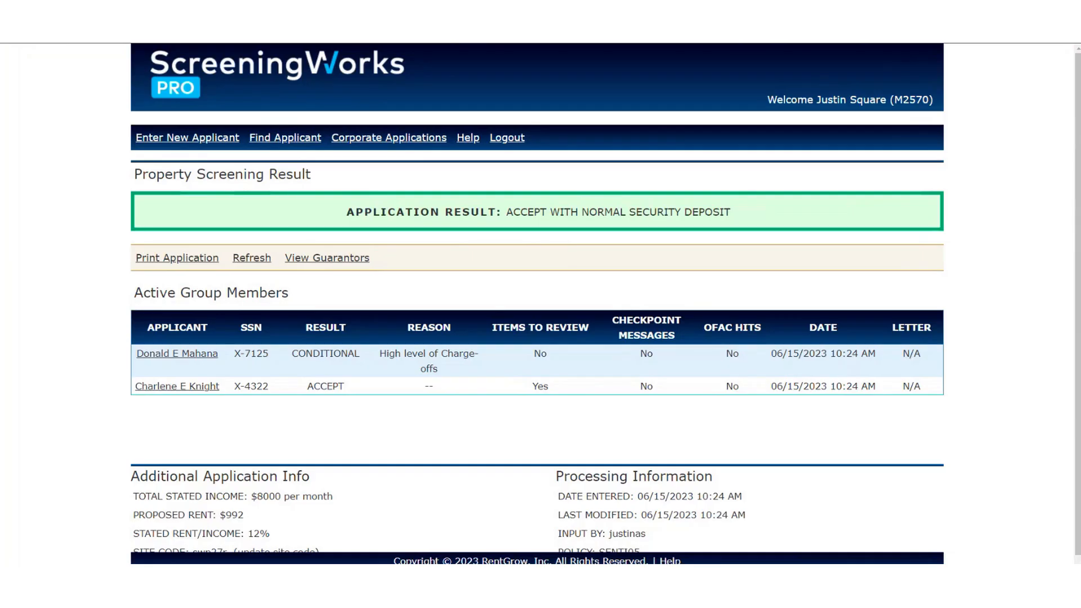
drag(346, 212, 657, 263)
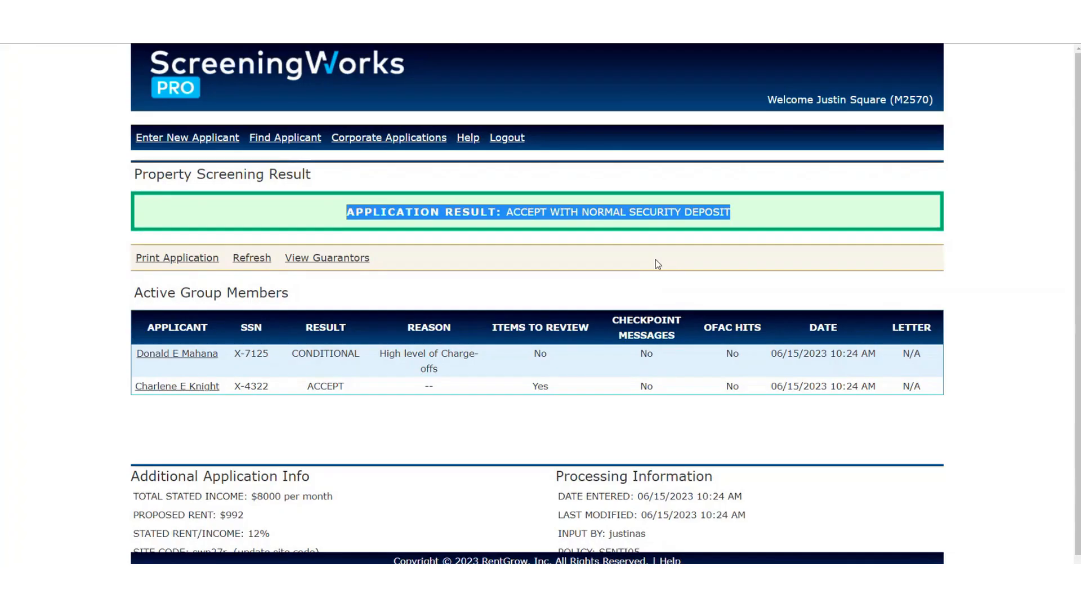
click(657, 258)
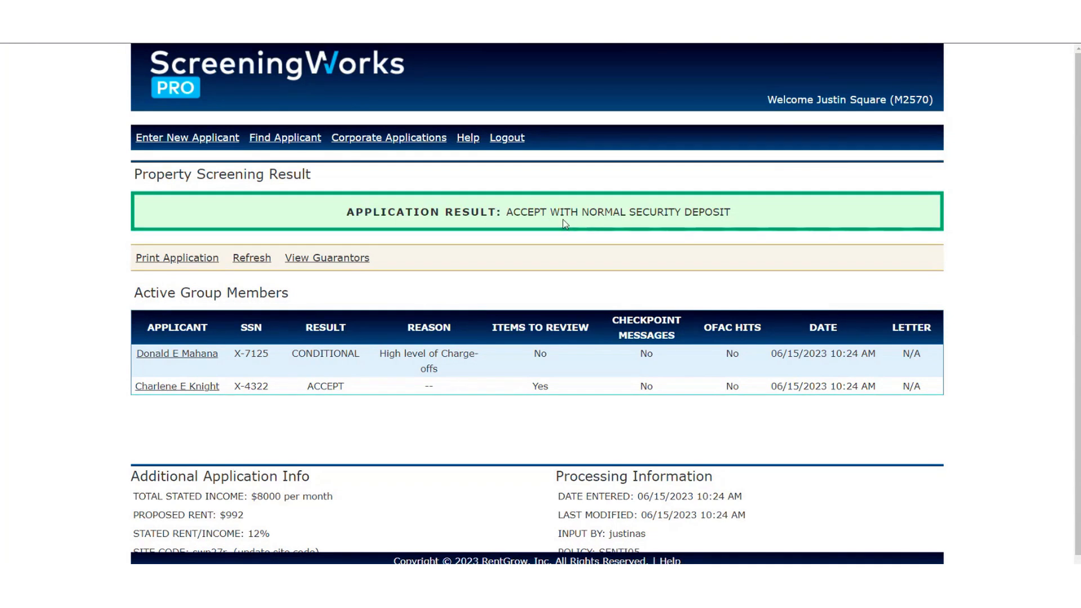
scroll(535, 206, down, 1)
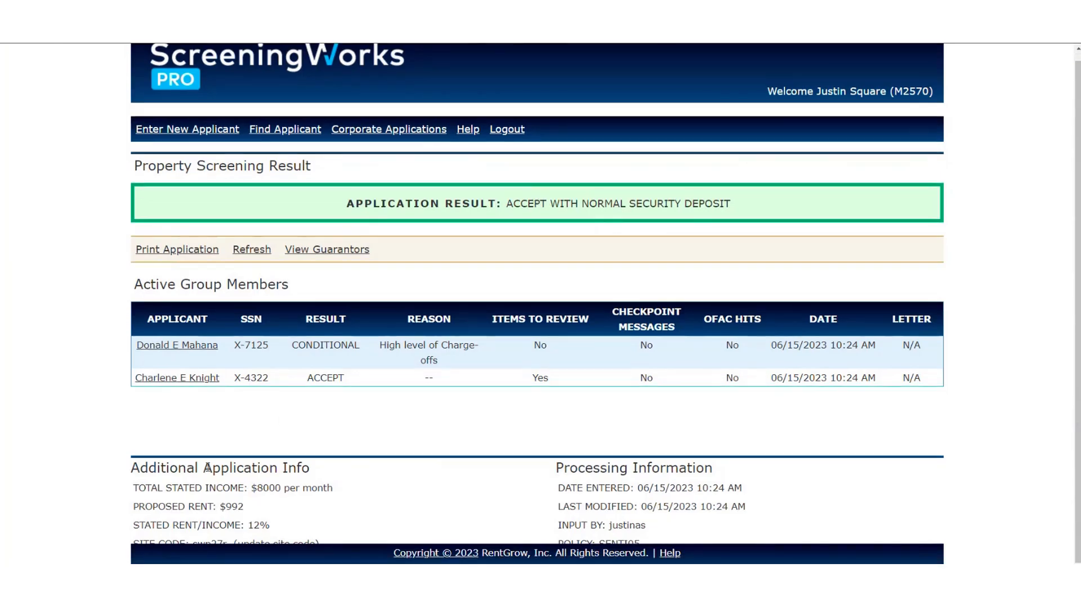
Highlight the stated income, Active Group Members heading and co-applicant's CONDITIONAL result in turn.
drag(195, 488, 393, 498)
click(392, 494)
drag(156, 284, 314, 325)
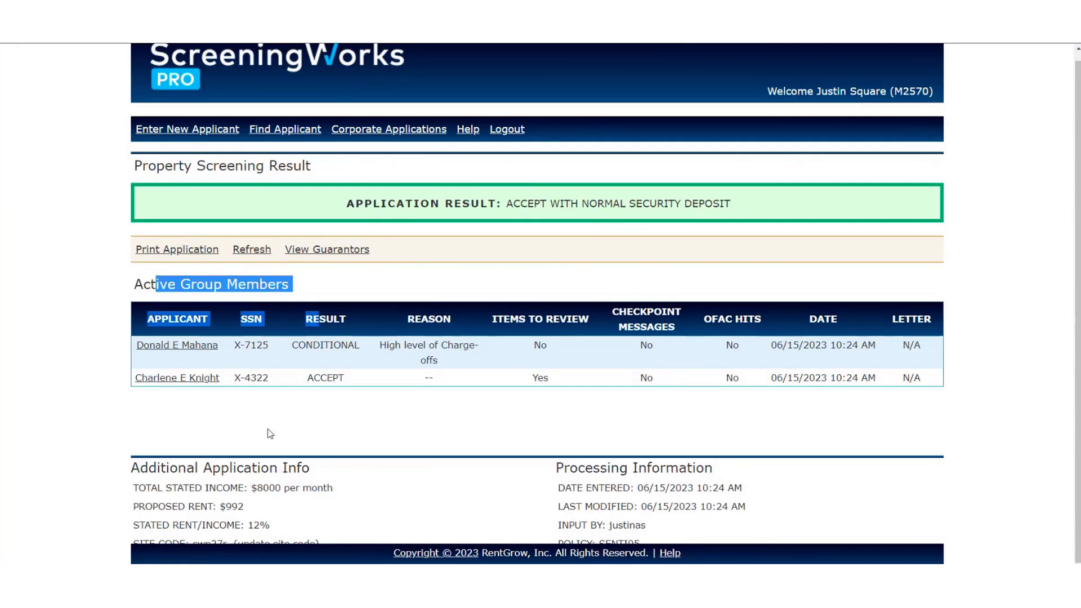
click(268, 433)
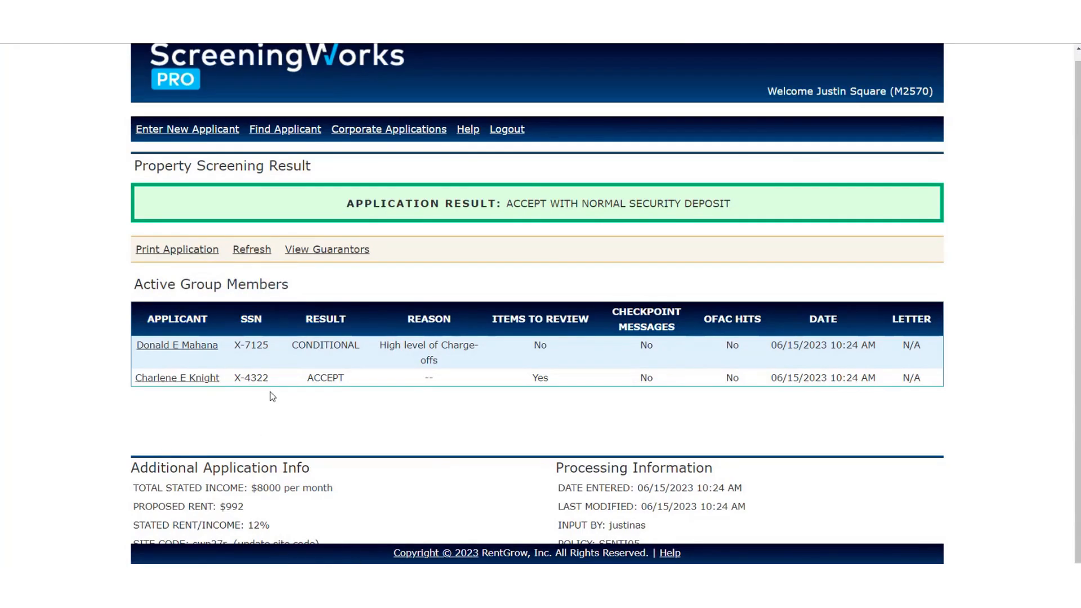
double_click(324, 346)
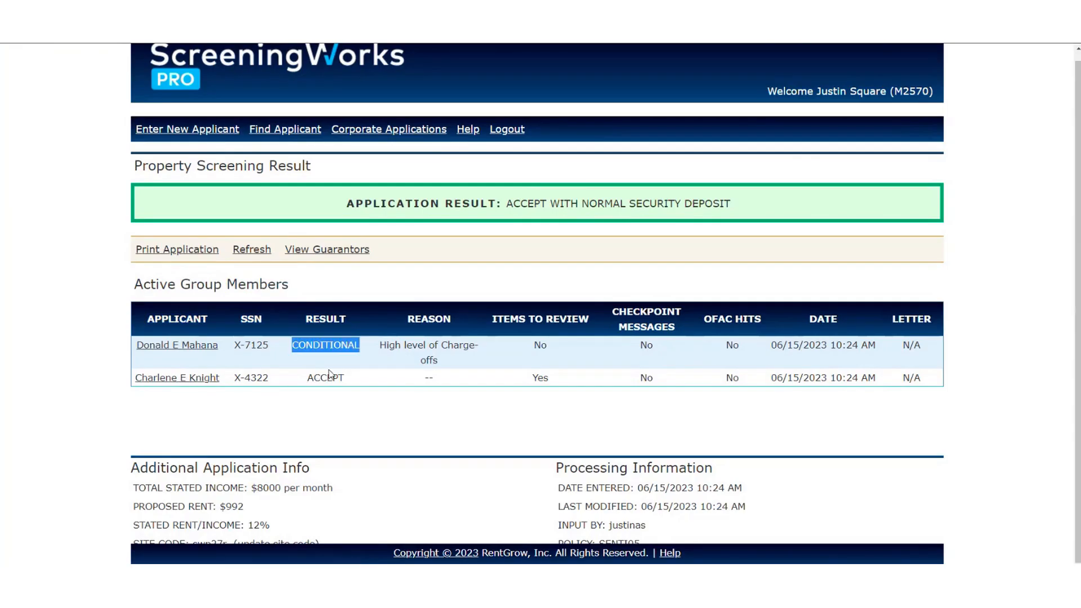
click(541, 385)
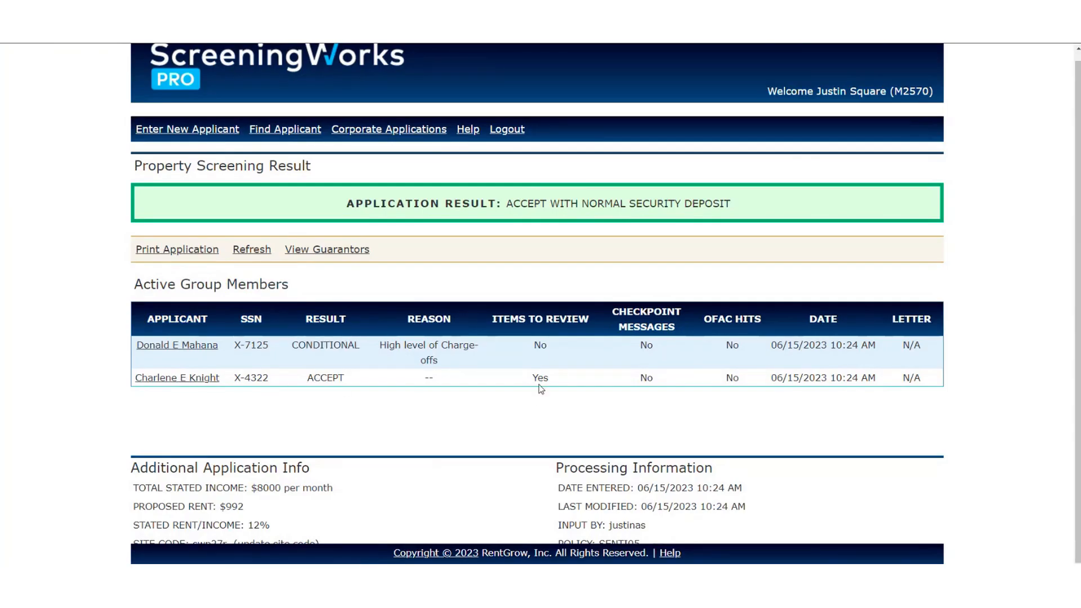
Highlight the Yes under items to review, then open the primary applicant's individual result.
double_click(541, 380)
click(574, 395)
click(166, 381)
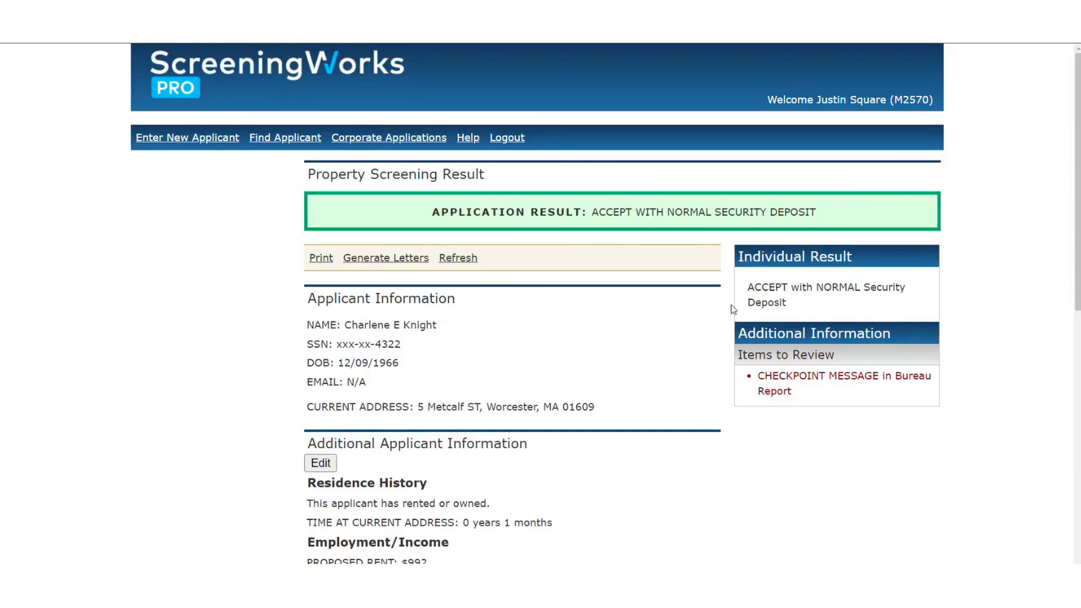
drag(795, 307, 748, 284)
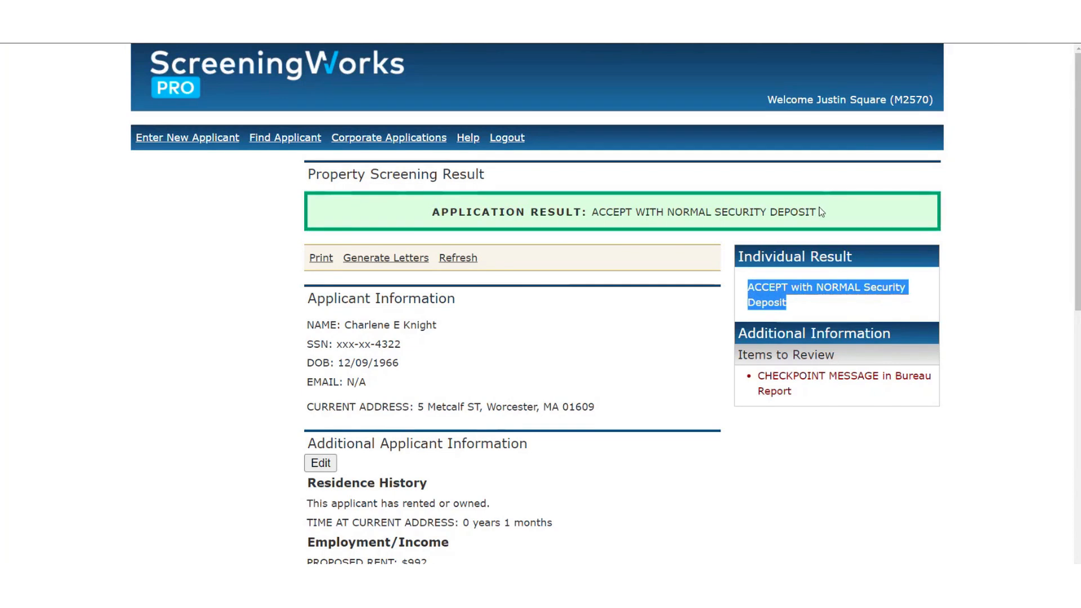
drag(828, 217, 393, 214)
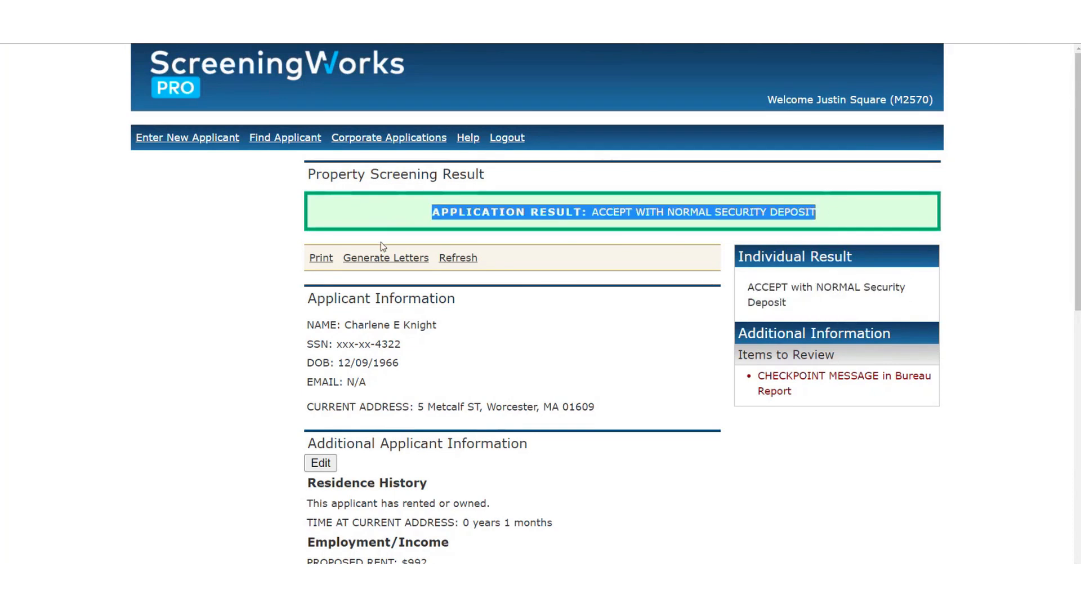
click(229, 360)
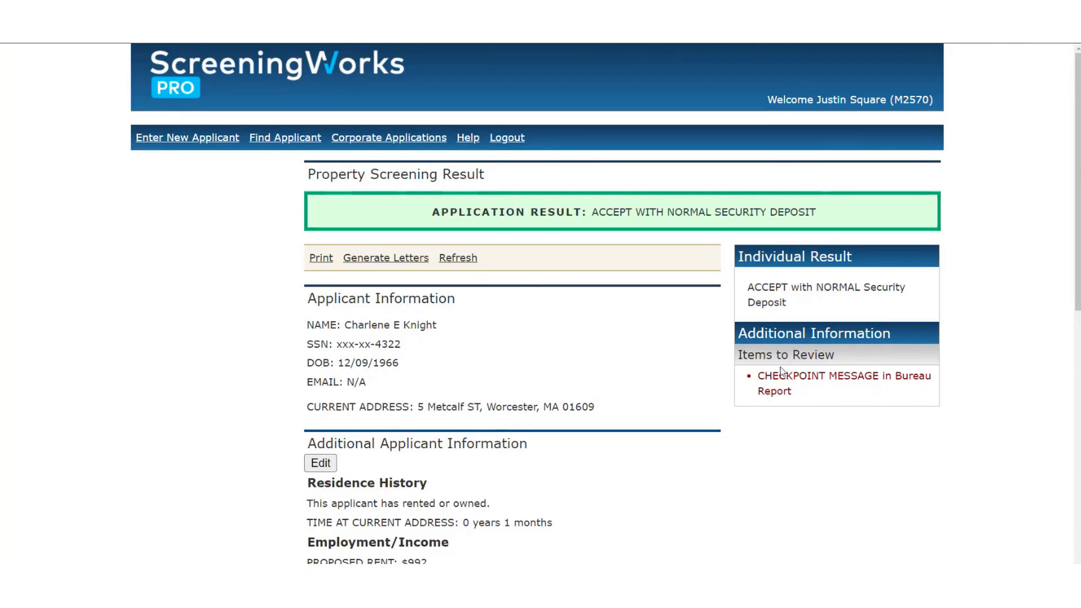
drag(765, 376, 810, 404)
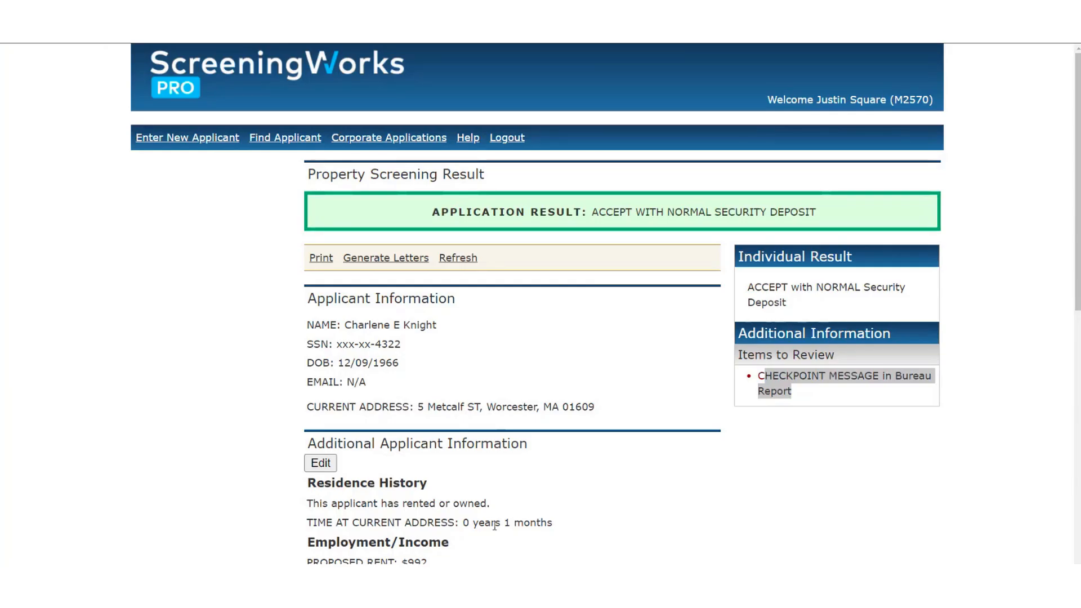
click(699, 506)
scroll(604, 362, down, 1)
scroll(597, 338, down, 3)
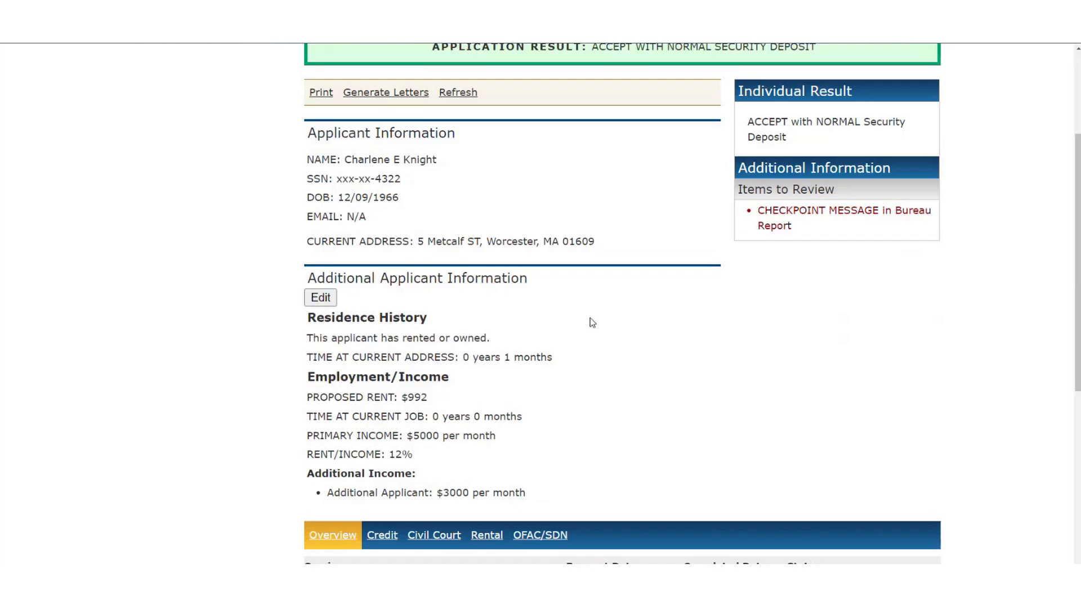
scroll(363, 169, down, 1)
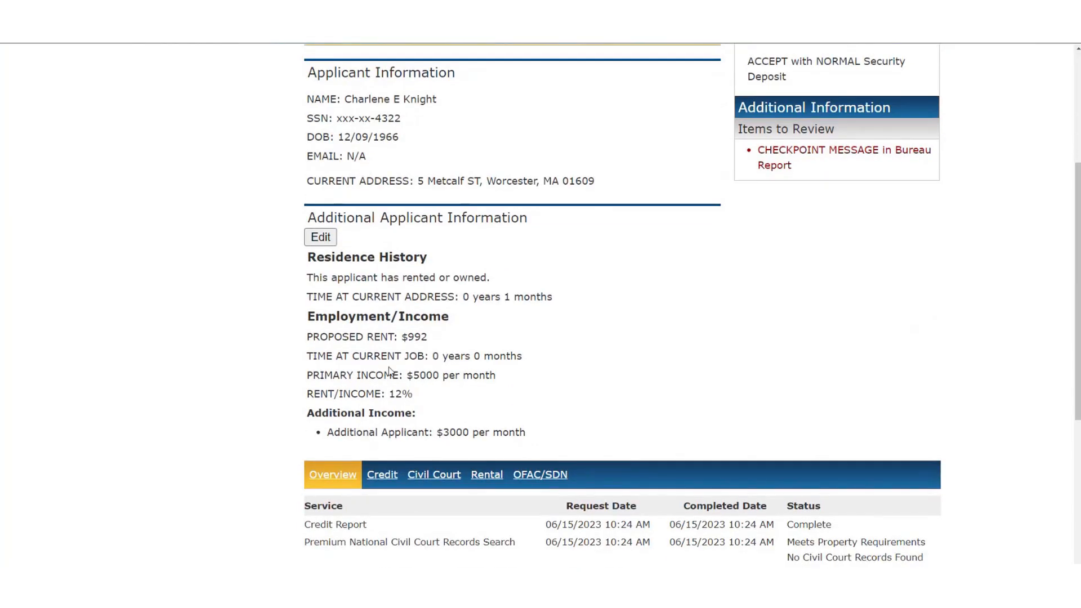
drag(349, 337, 408, 337)
drag(340, 375, 514, 385)
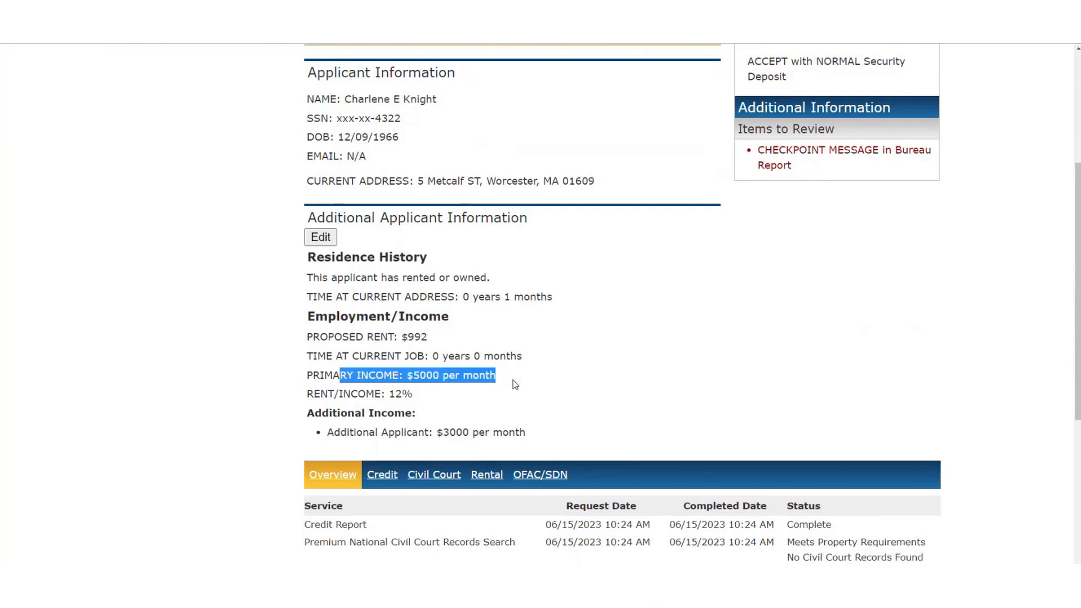
scroll(514, 385, down, 3)
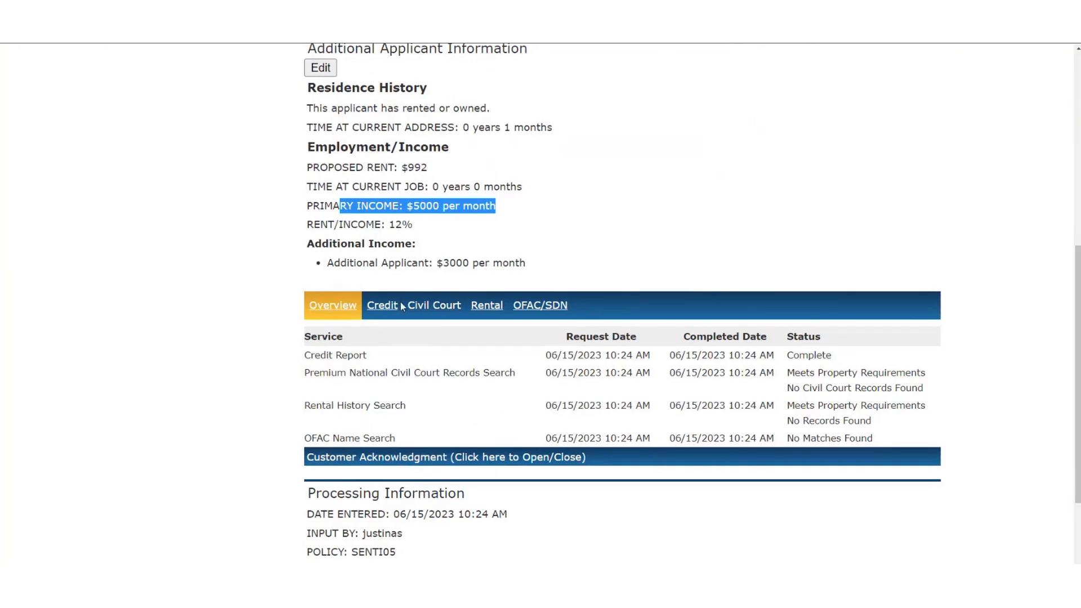
Cycle through the Credit, Civil Court, Rental and OFAC/SDN tabs, ending on the Experian credit report.
click(381, 309)
click(433, 311)
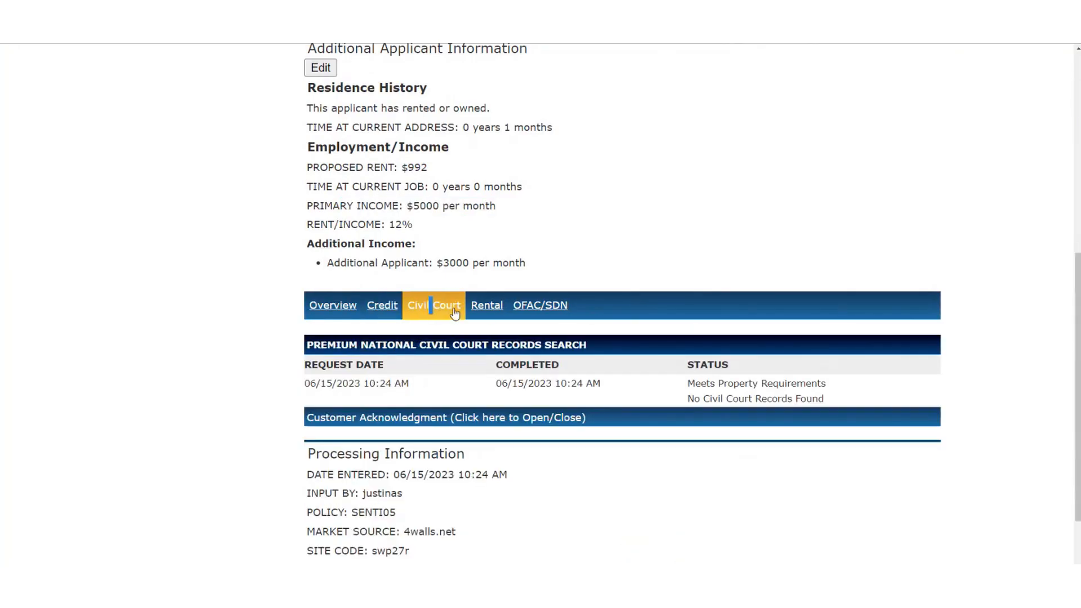
click(486, 308)
click(540, 309)
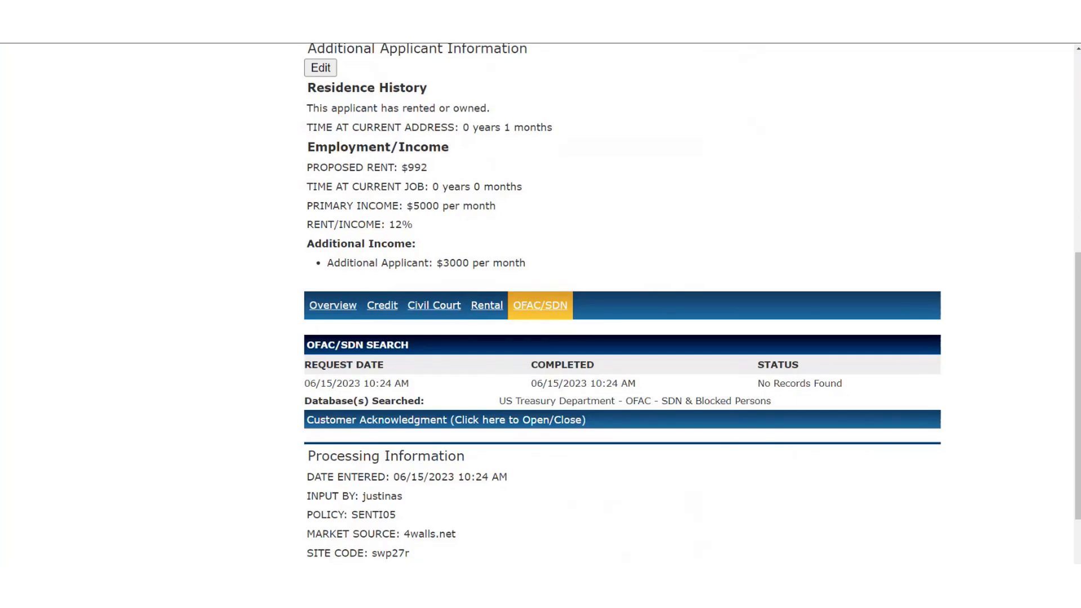
click(483, 311)
click(439, 307)
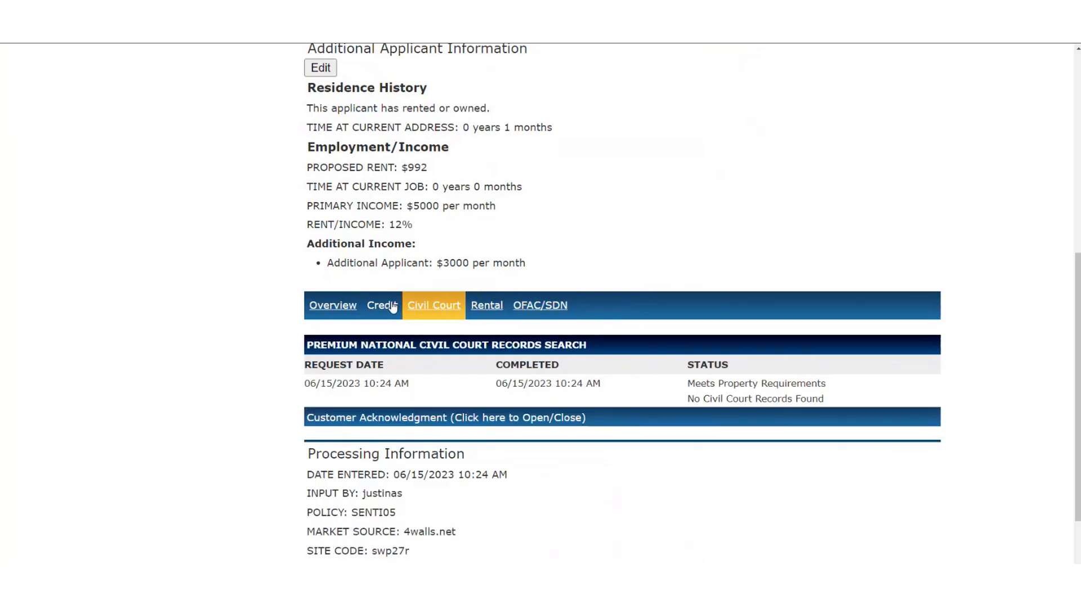
click(393, 308)
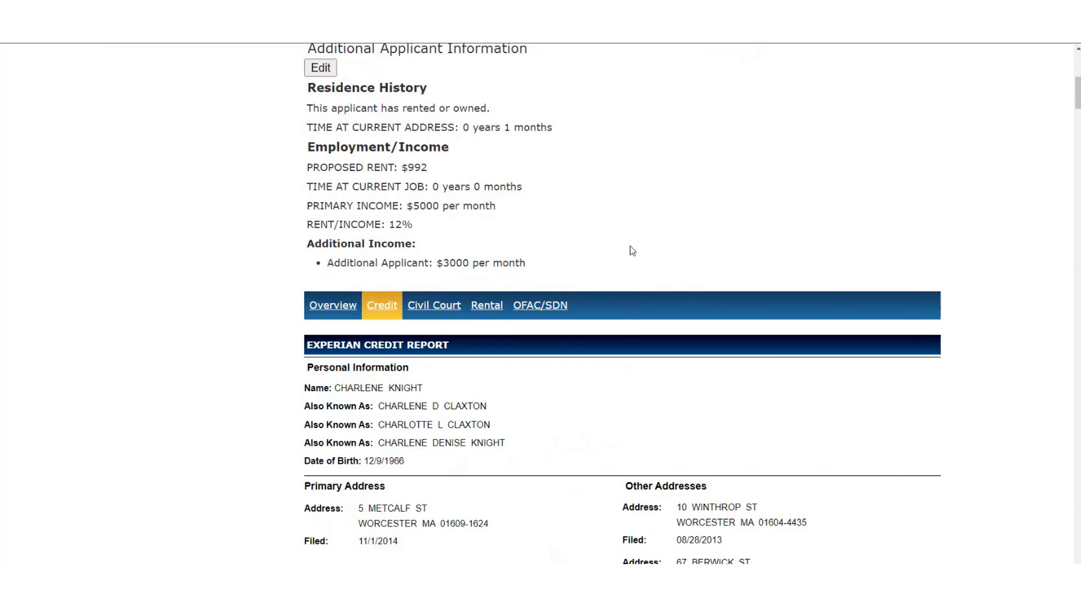
Scroll down to the credit report's Checkpoint Messages and back up to the top.
scroll(631, 246, down, 6)
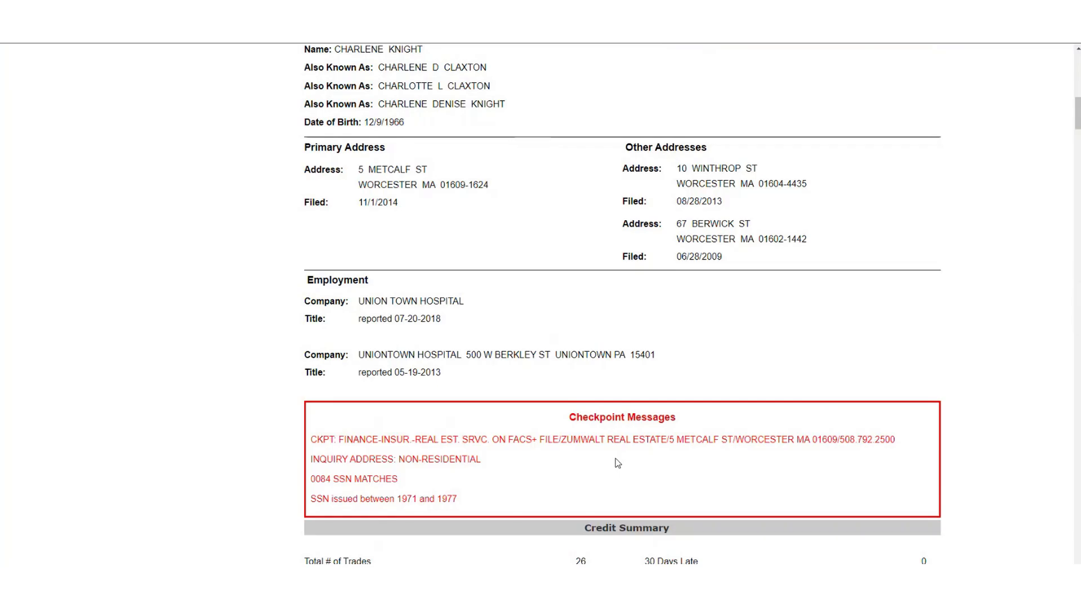
scroll(600, 340, up, 13)
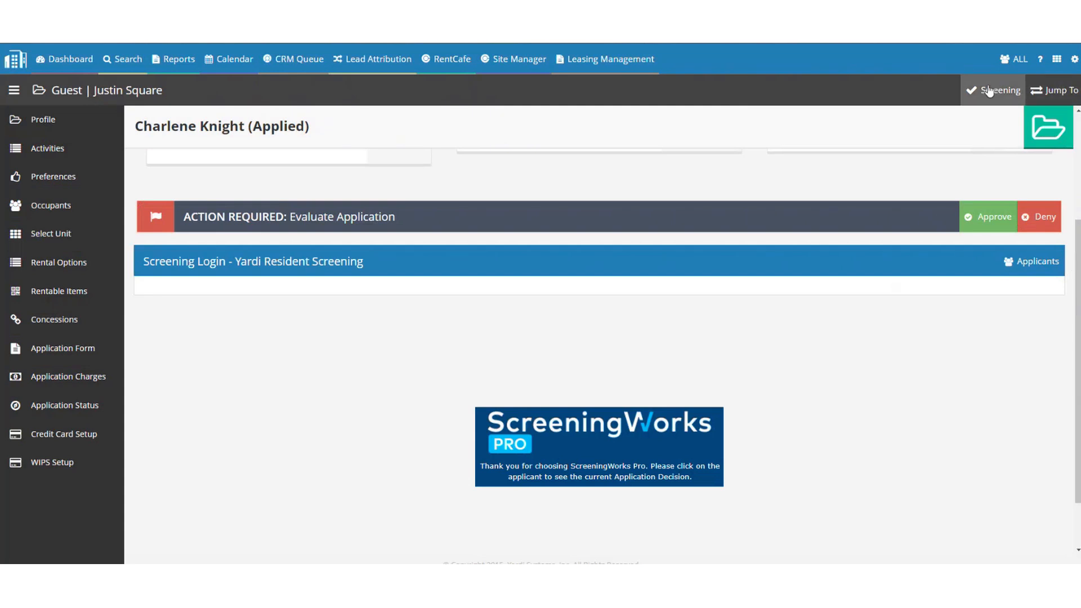
Open the guest's Screening panel and expand the Submitted Reports list.
click(990, 91)
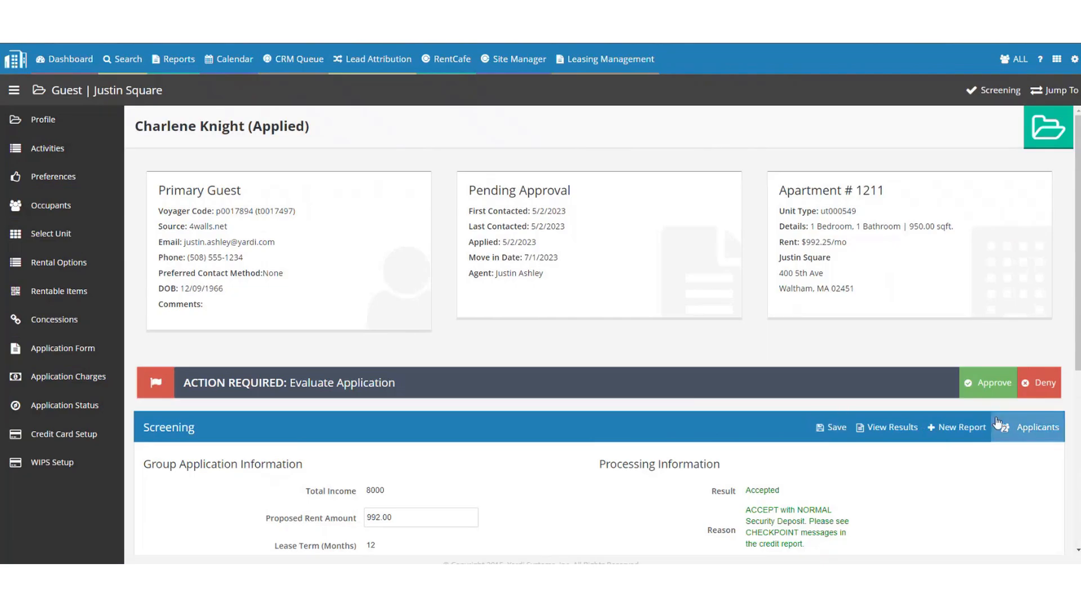
click(958, 427)
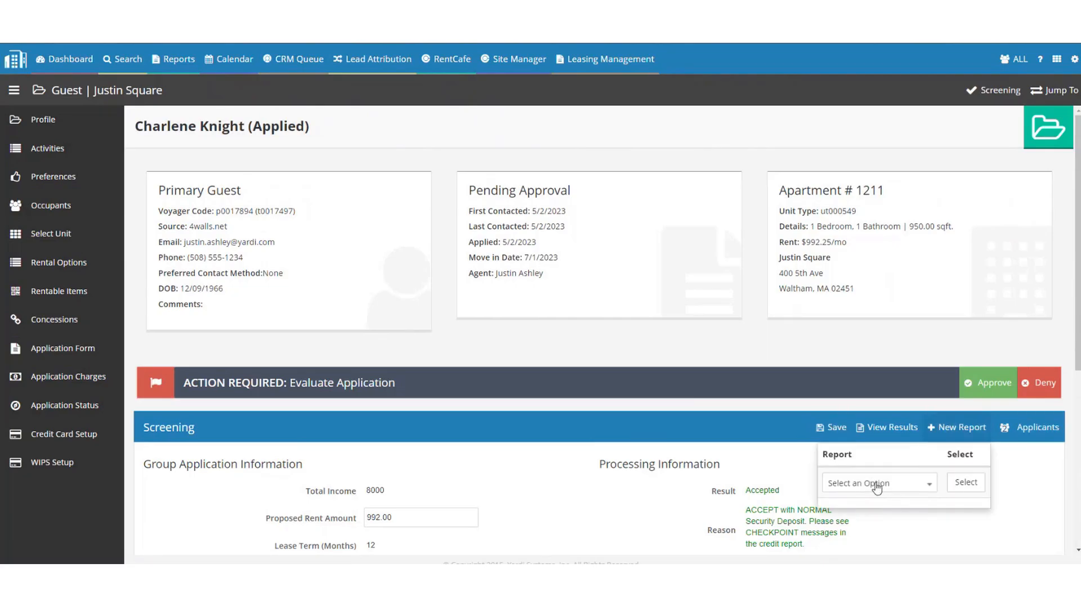
click(480, 301)
scroll(482, 304, down, 5)
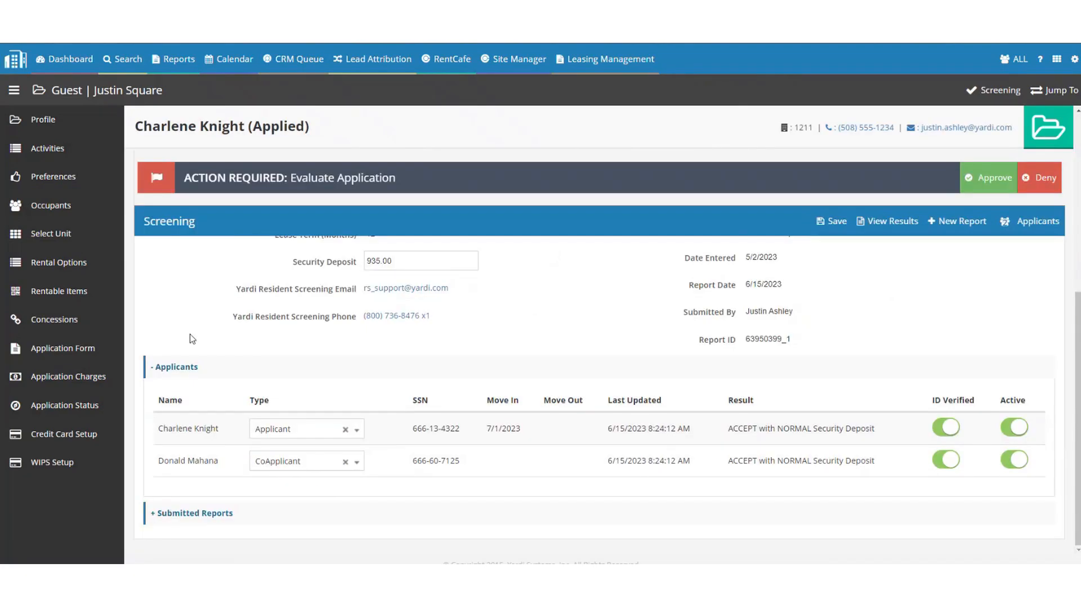
click(180, 512)
scroll(224, 420, down, 3)
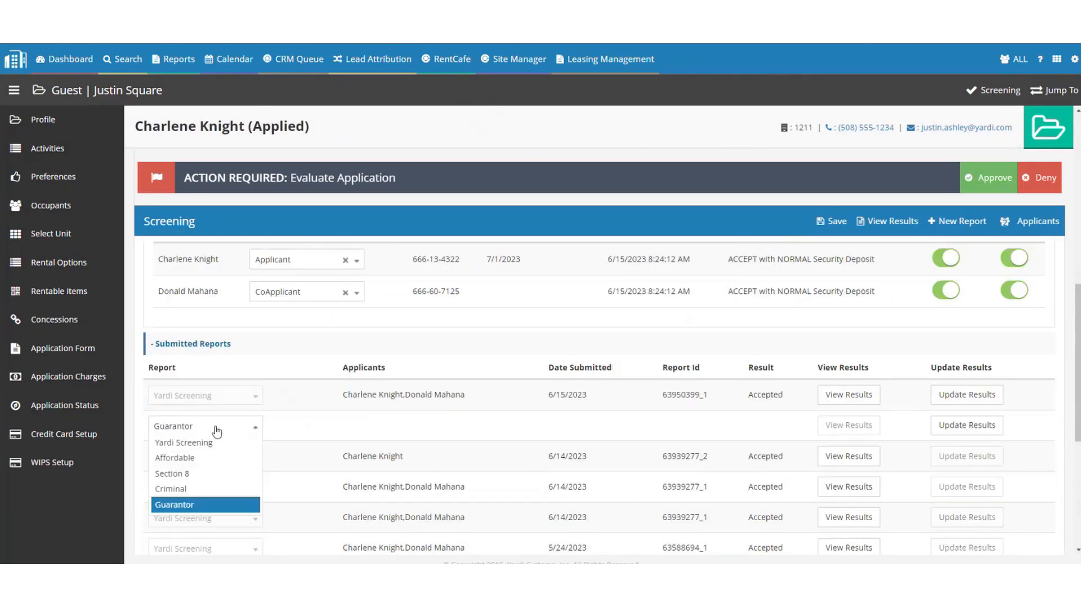
click(213, 430)
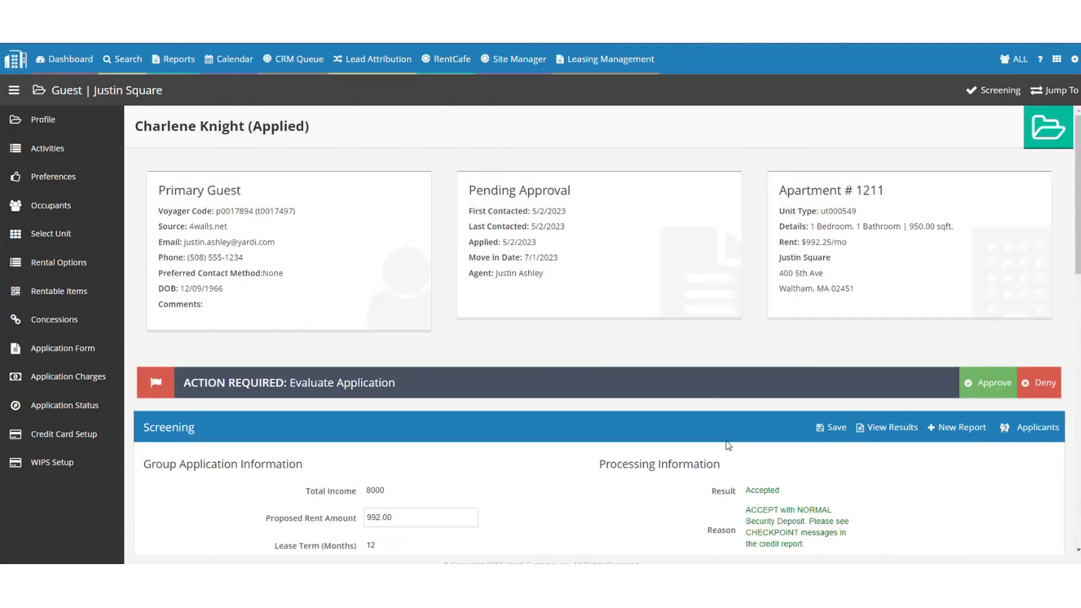
Browse the New Report types without choosing, then update results on the 6/15/2023 report.
click(961, 431)
click(862, 484)
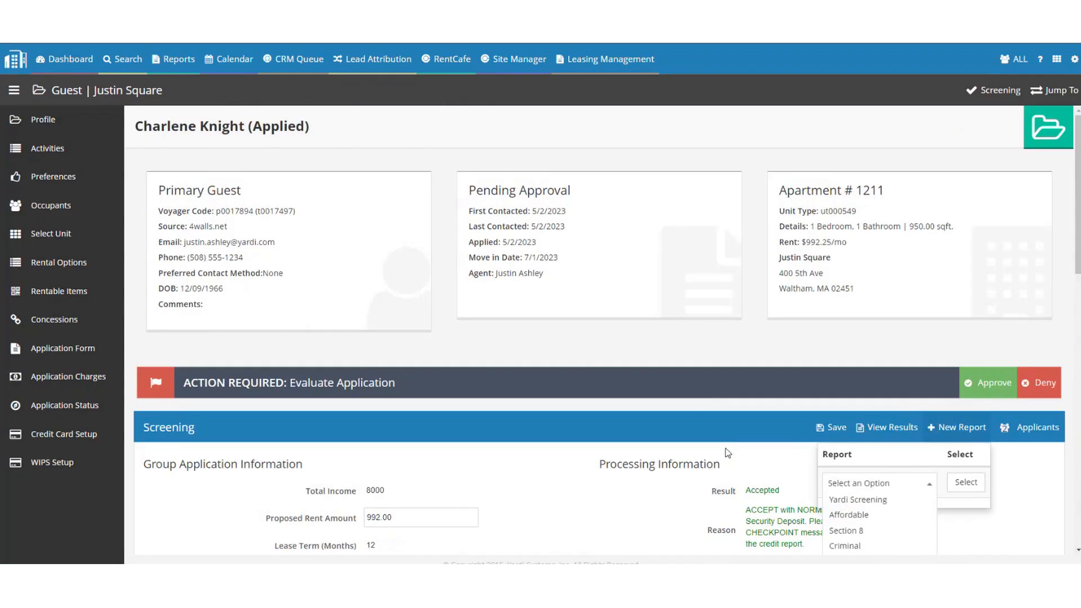
click(697, 418)
scroll(583, 377, down, 10)
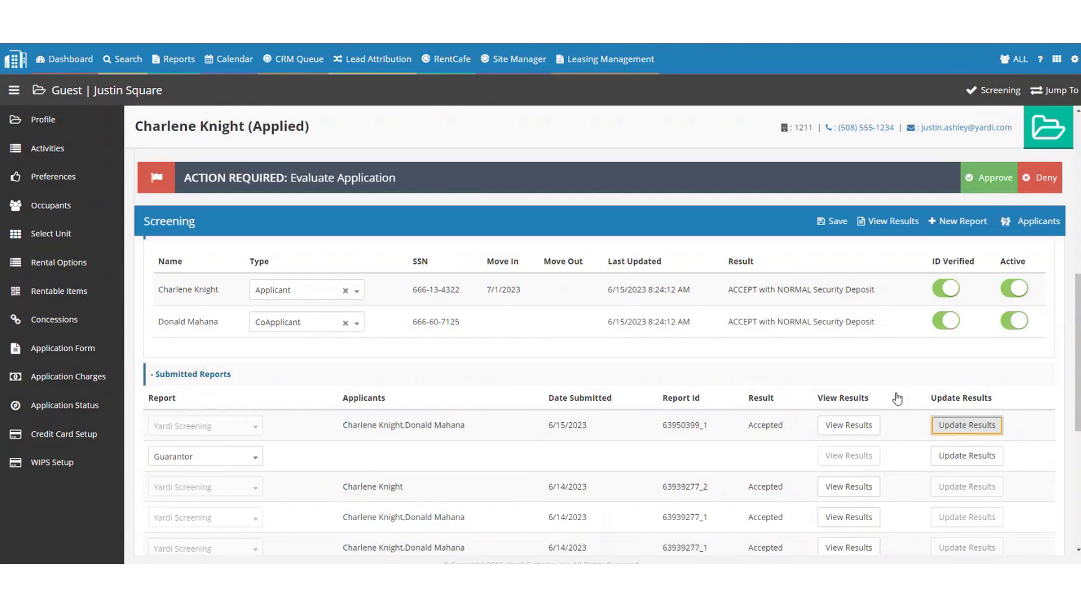
click(888, 222)
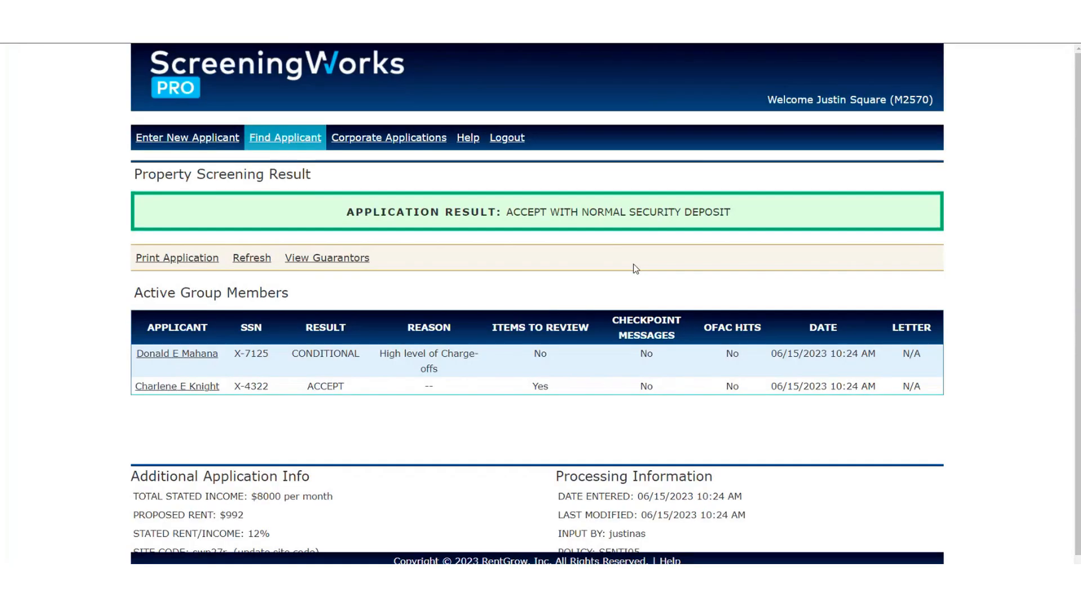
Open the accepted applicant's result and scroll her credit report down to Employment and Checkpoint Messages.
click(186, 387)
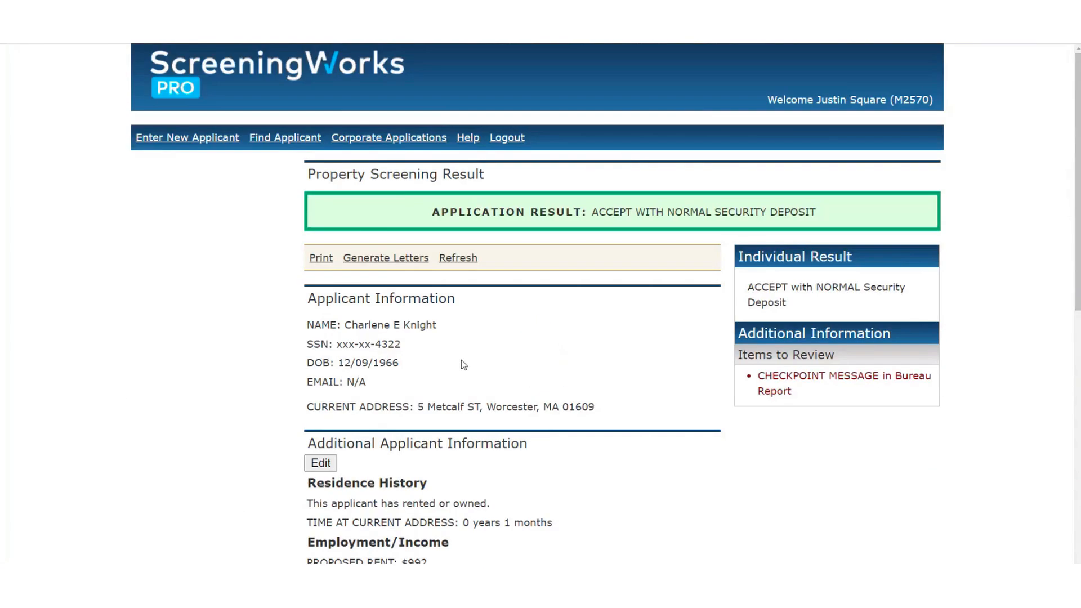
scroll(372, 366, down, 6)
click(371, 363)
scroll(434, 326, down, 7)
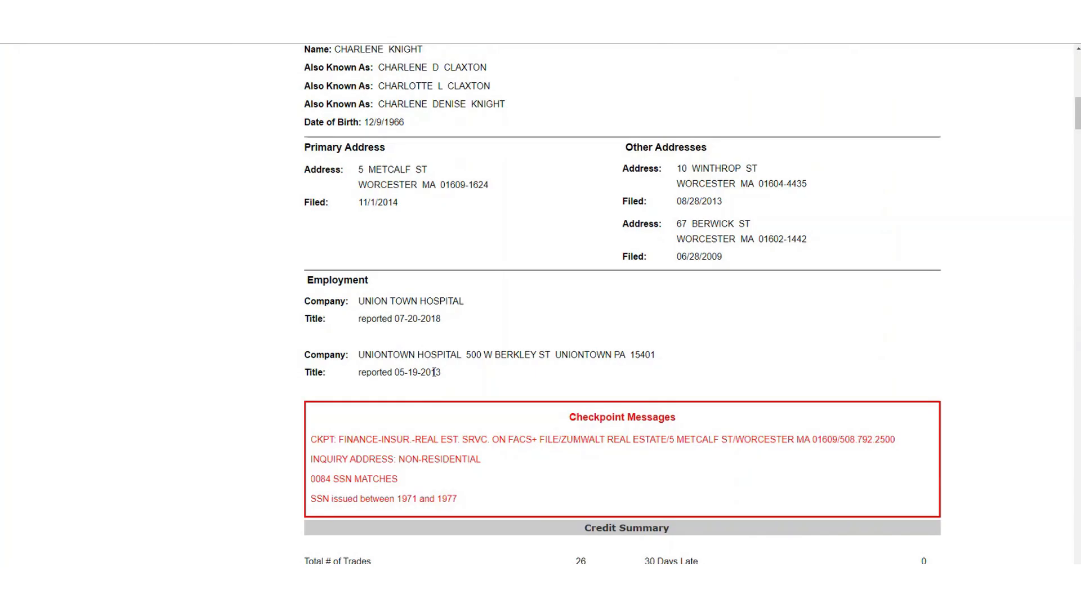
click(444, 318)
click(499, 484)
scroll(558, 469, up, 15)
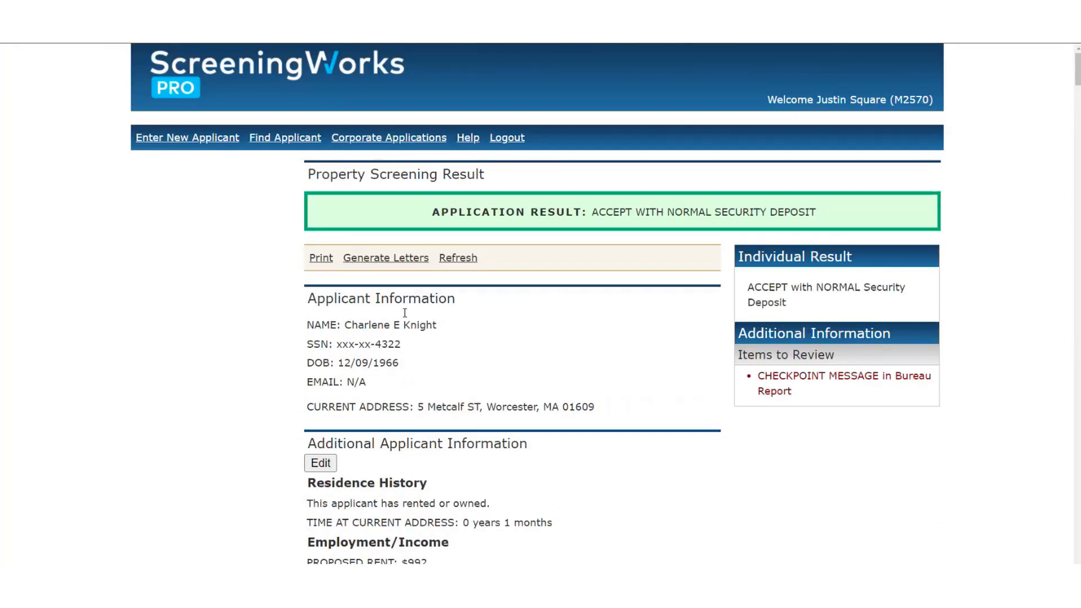
drag(351, 325, 387, 376)
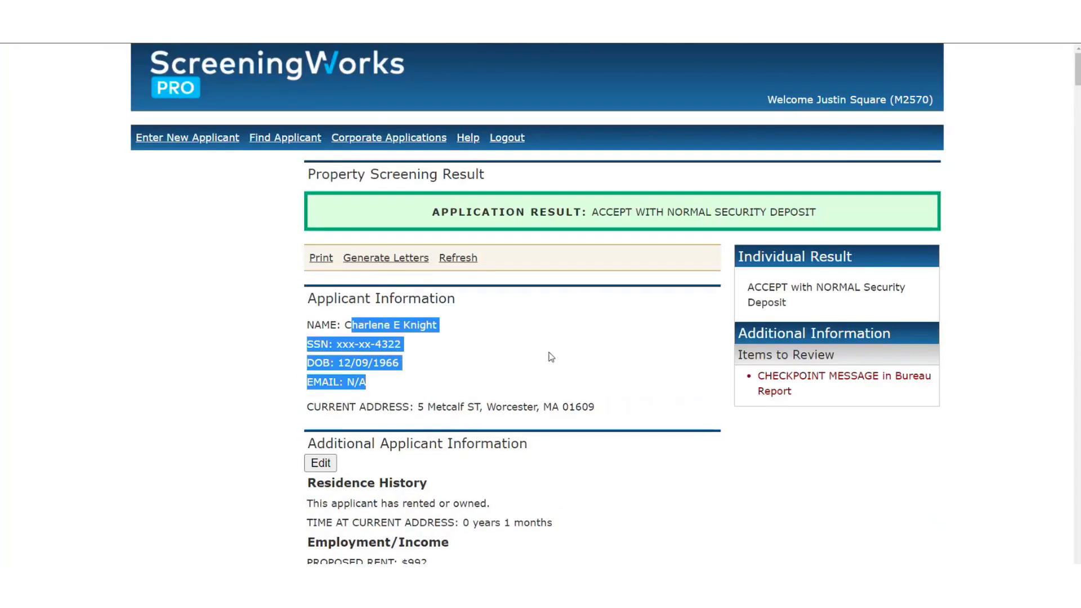
scroll(549, 355, down, 10)
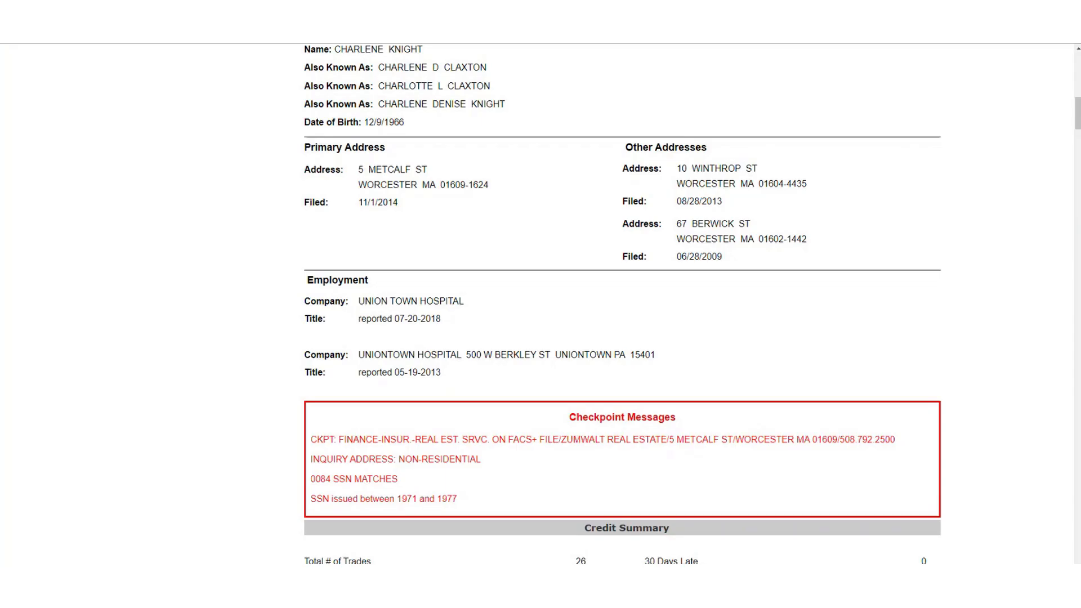
Scroll the credit report, then view the Civil Court and Rental tabs down to Processing Information.
scroll(724, 367, up, 3)
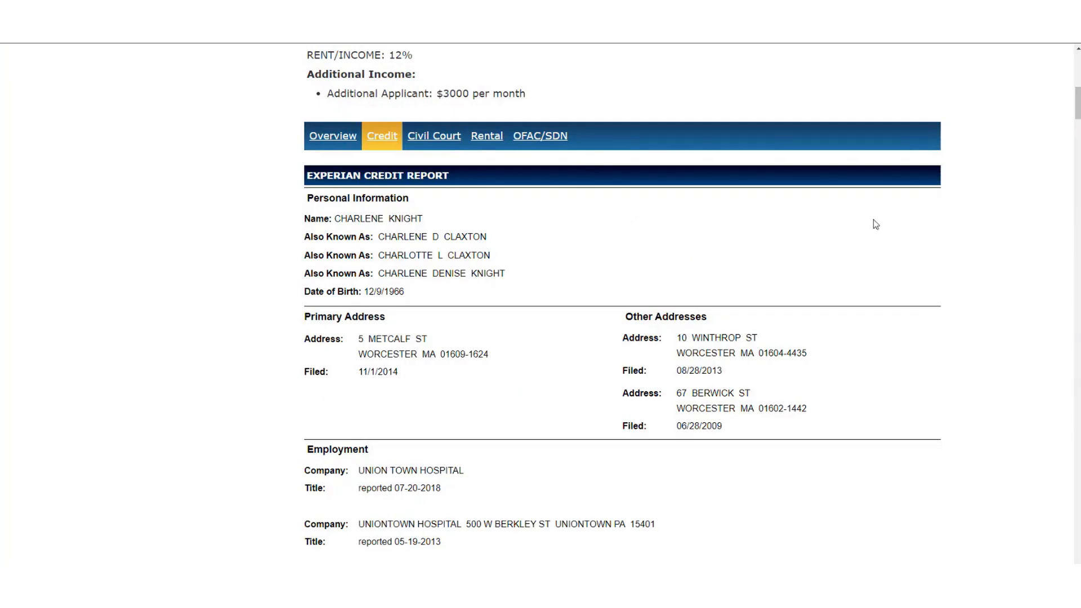
scroll(681, 450, down, 3)
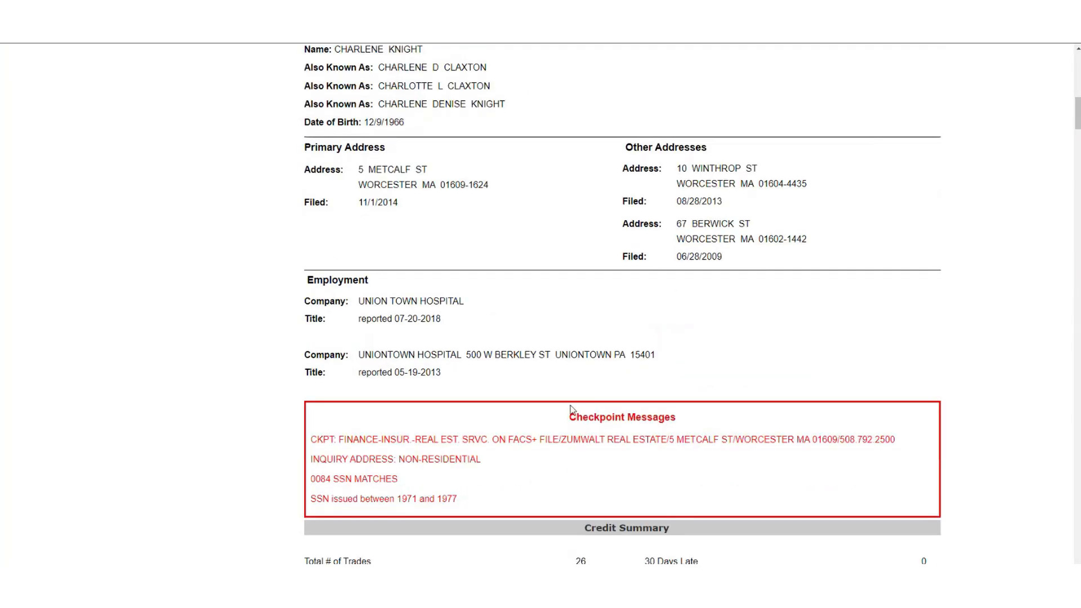
scroll(583, 394, up, 12)
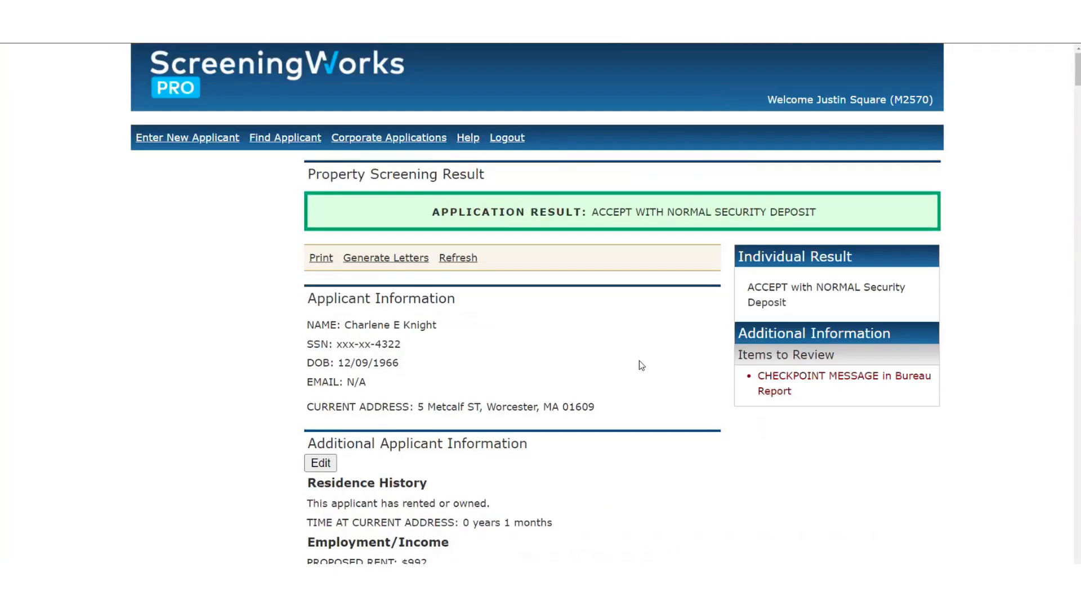
scroll(624, 343, down, 6)
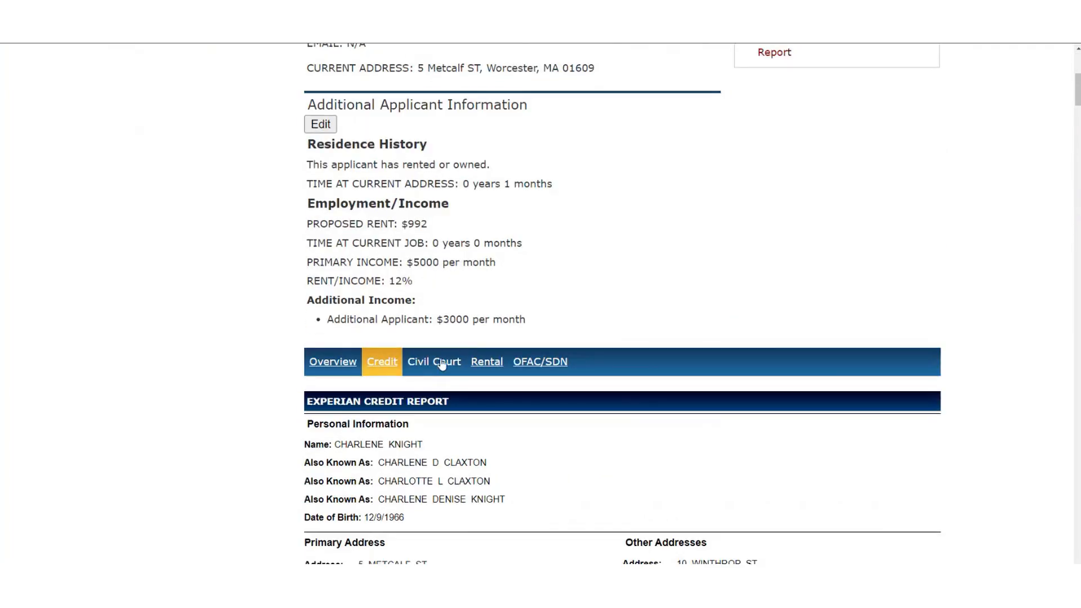
click(442, 363)
click(495, 365)
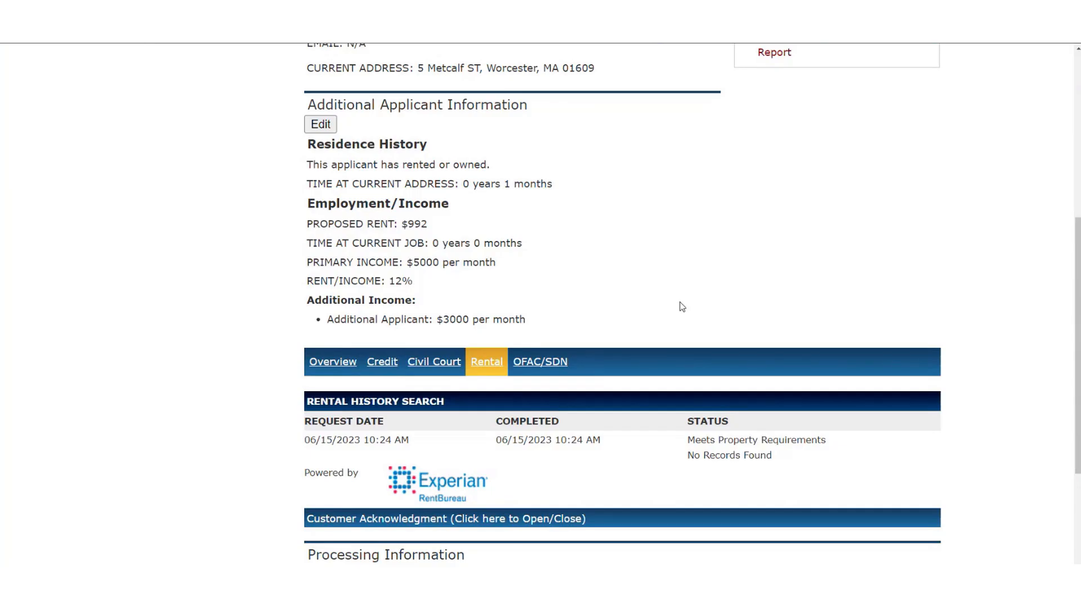
scroll(639, 292, down, 3)
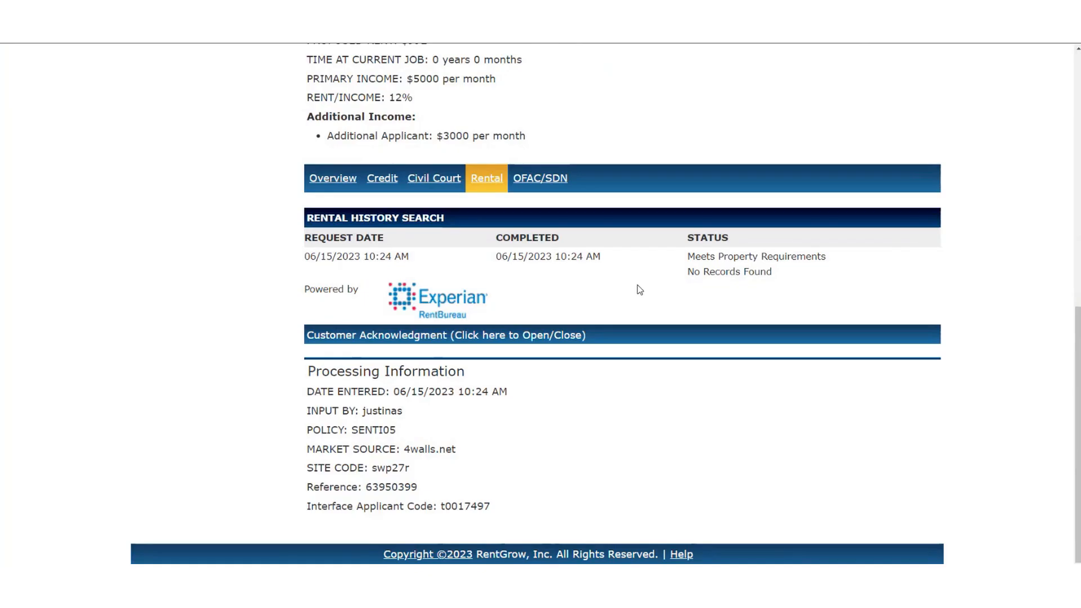
Return to the Credit tab, select and clear the Checkpoint Messages, and scroll back to the top.
click(381, 182)
scroll(440, 230, down, 1)
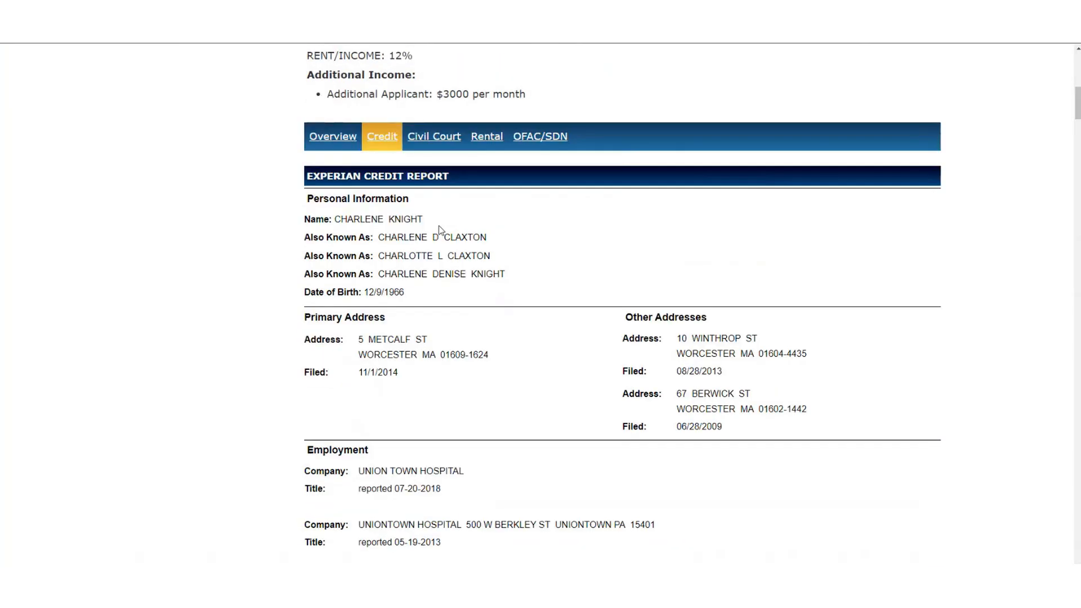
scroll(440, 230, down, 4)
drag(566, 345, 627, 423)
click(626, 423)
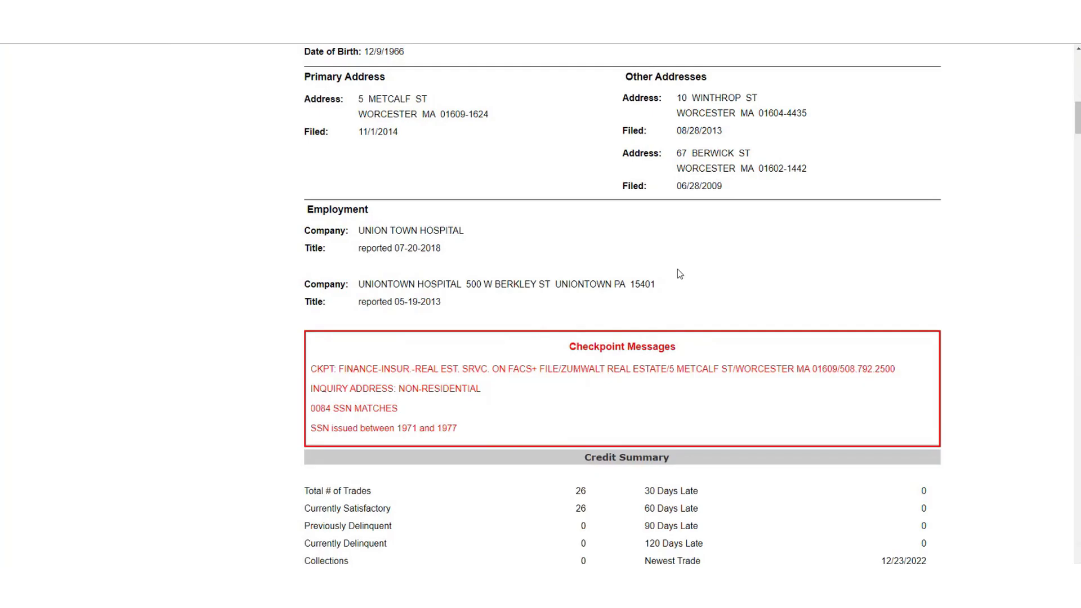
scroll(679, 274, up, 13)
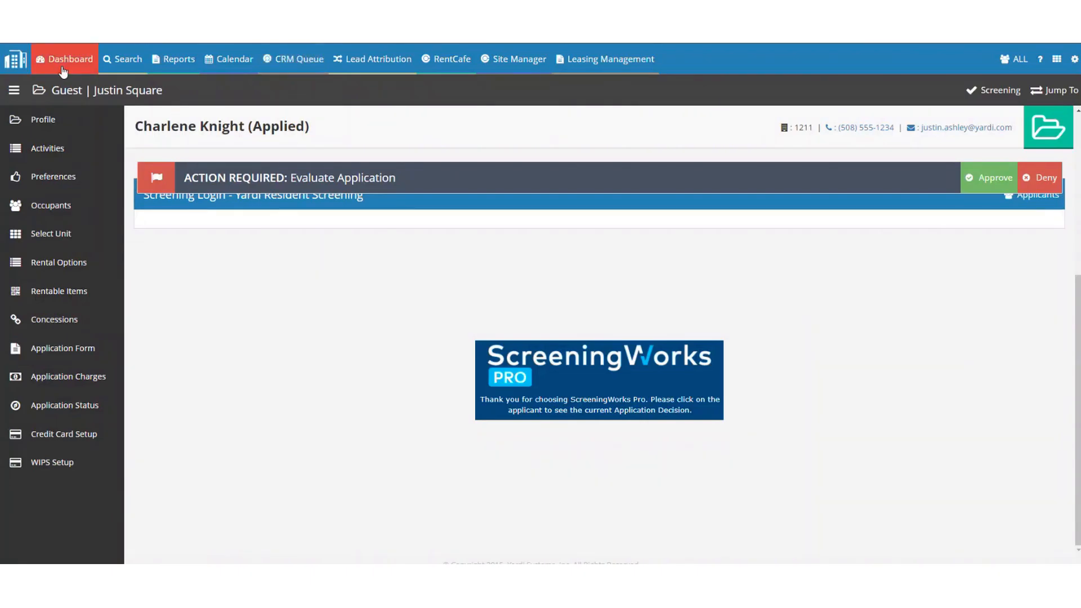
Visit the CRM dashboard and scroll the guest search list, then return to the dashboard.
click(63, 59)
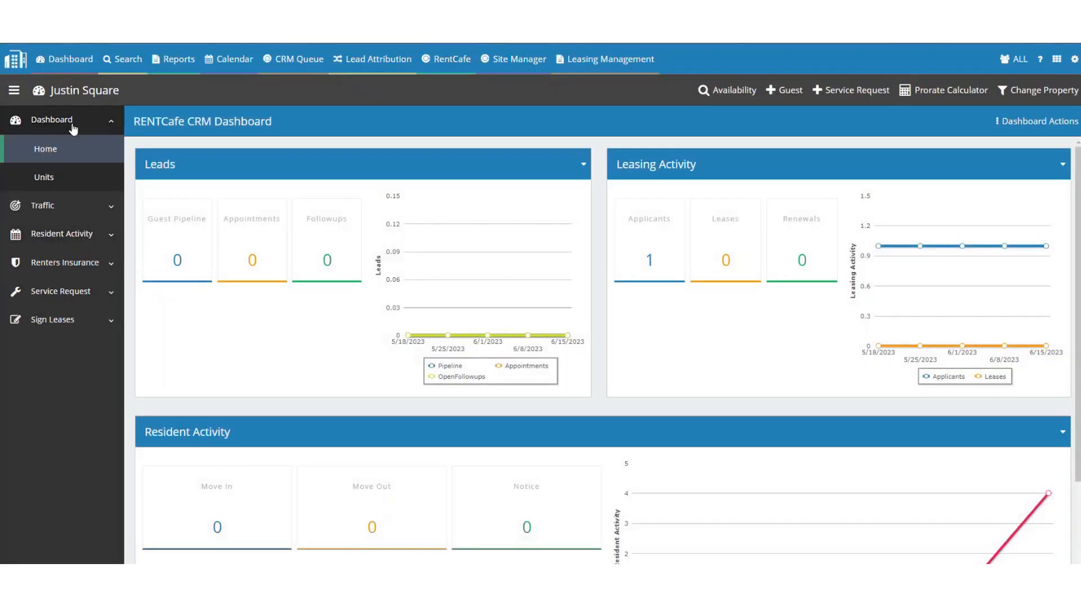
click(123, 59)
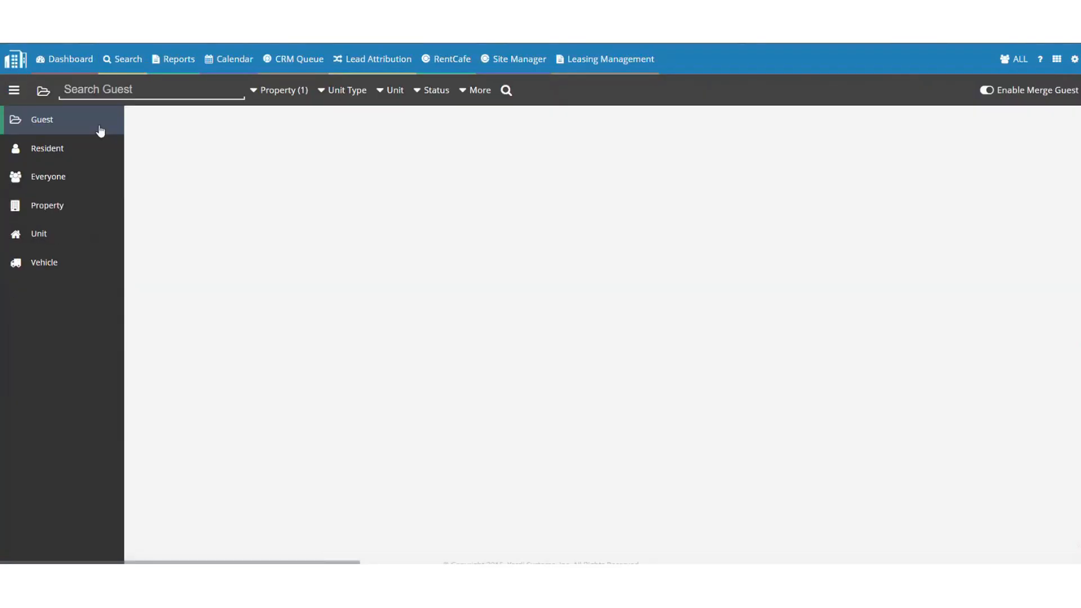
scroll(234, 138, down, 4)
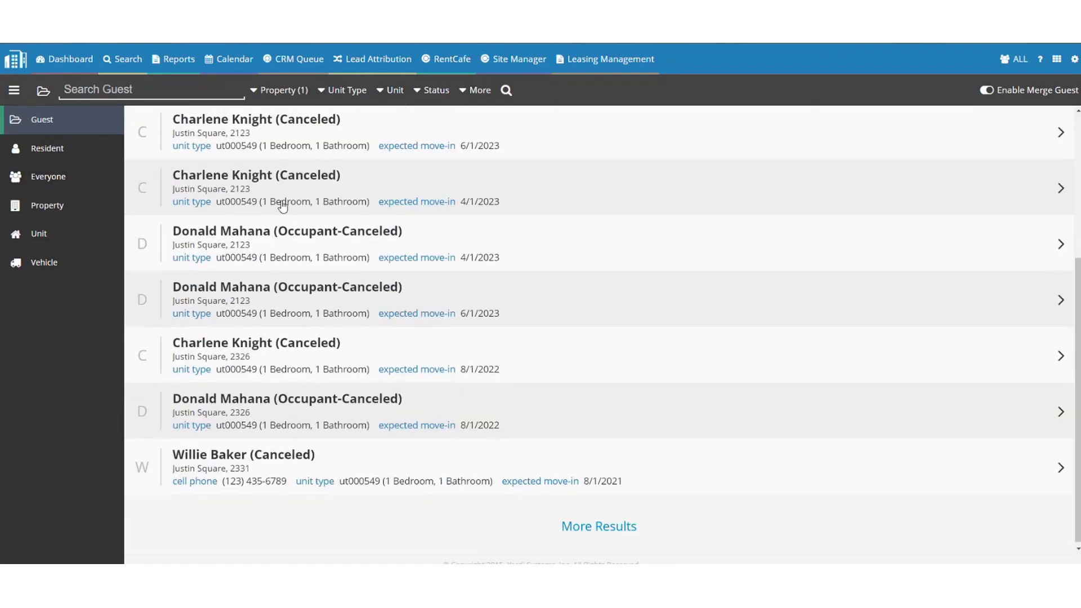
click(81, 63)
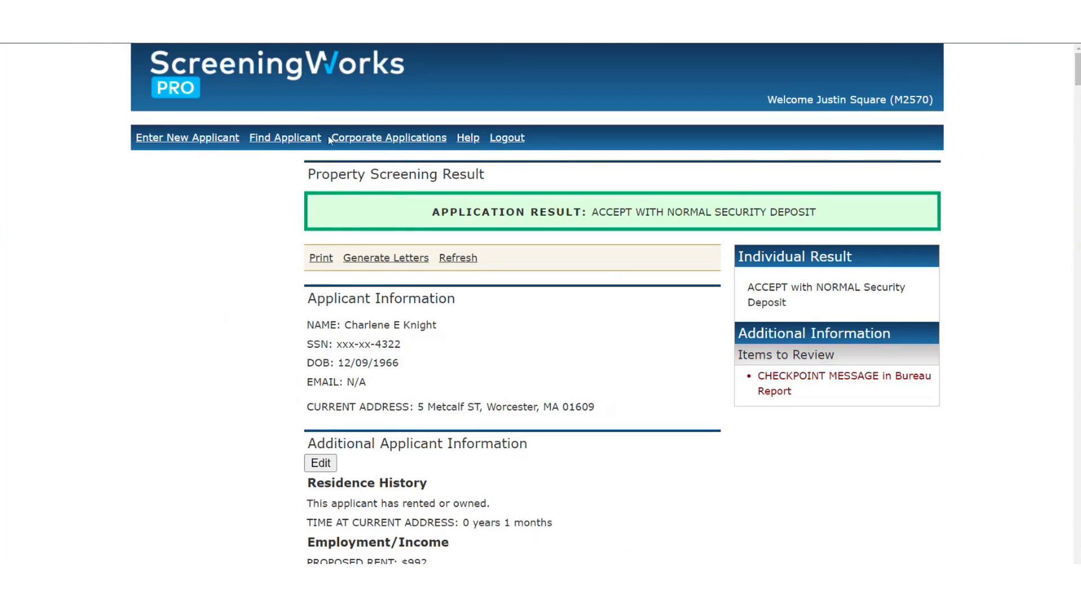
Go to the applicant search page and open the applicant's 5/16/2023 screening result.
click(303, 139)
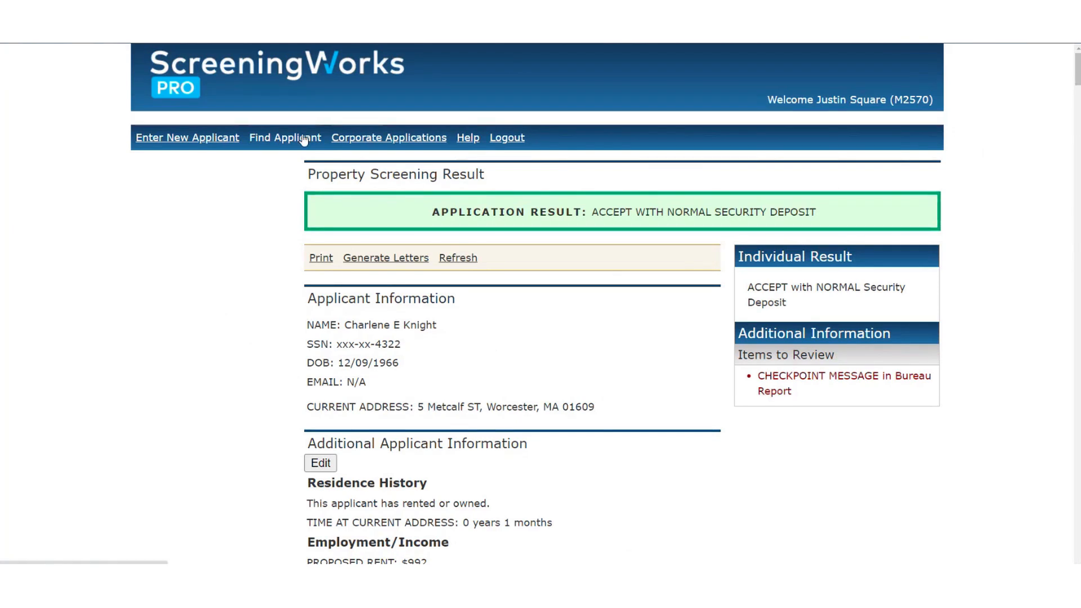
scroll(429, 217, down, 2)
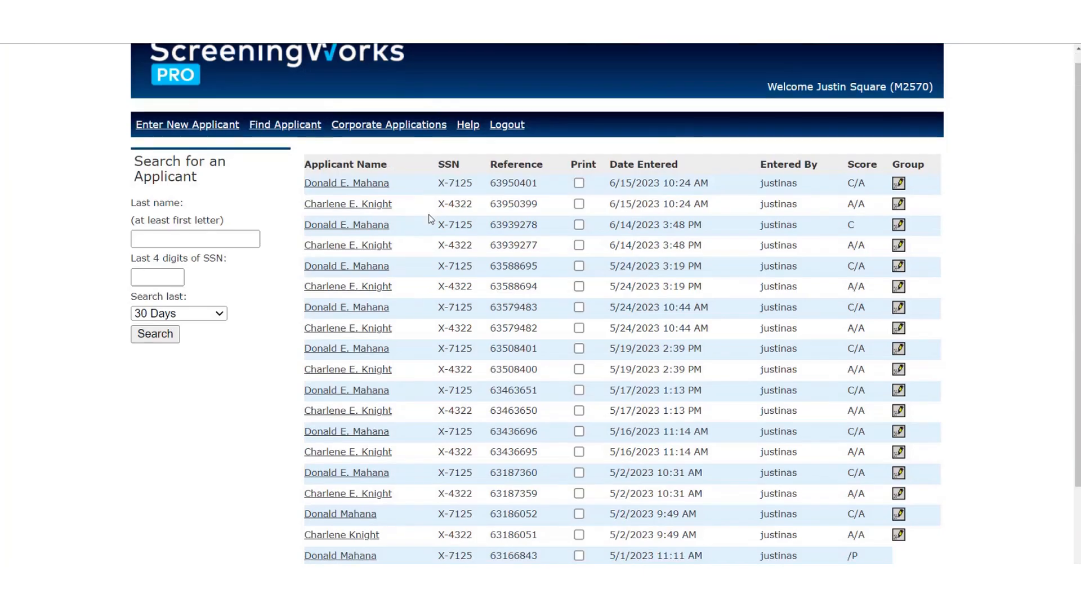
scroll(414, 220, up, 2)
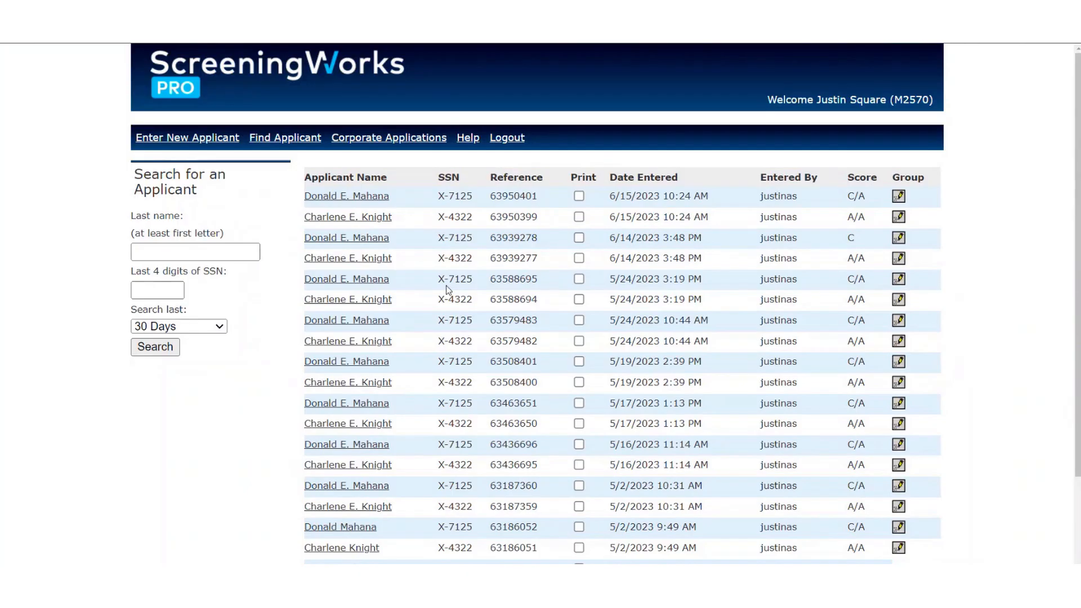
drag(815, 101, 876, 101)
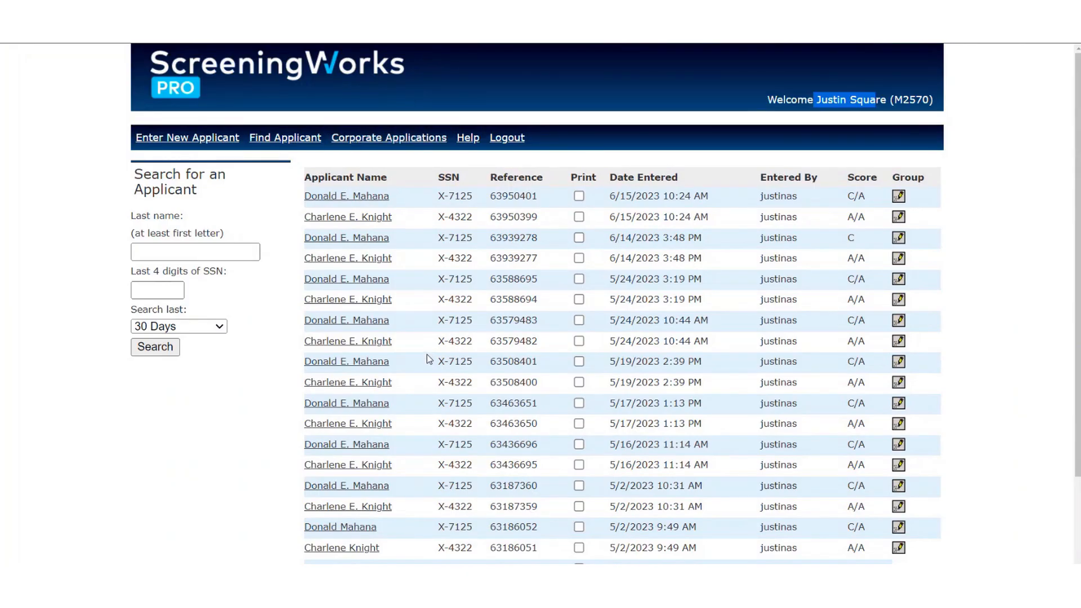
scroll(438, 212, down, 2)
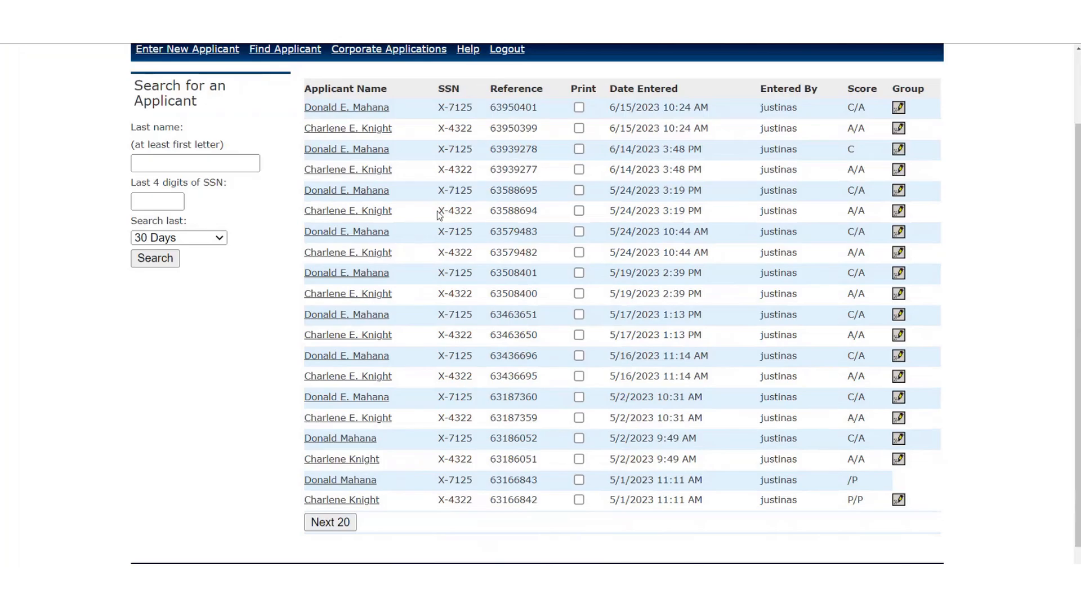
scroll(550, 342, down, 1)
scroll(551, 342, up, 3)
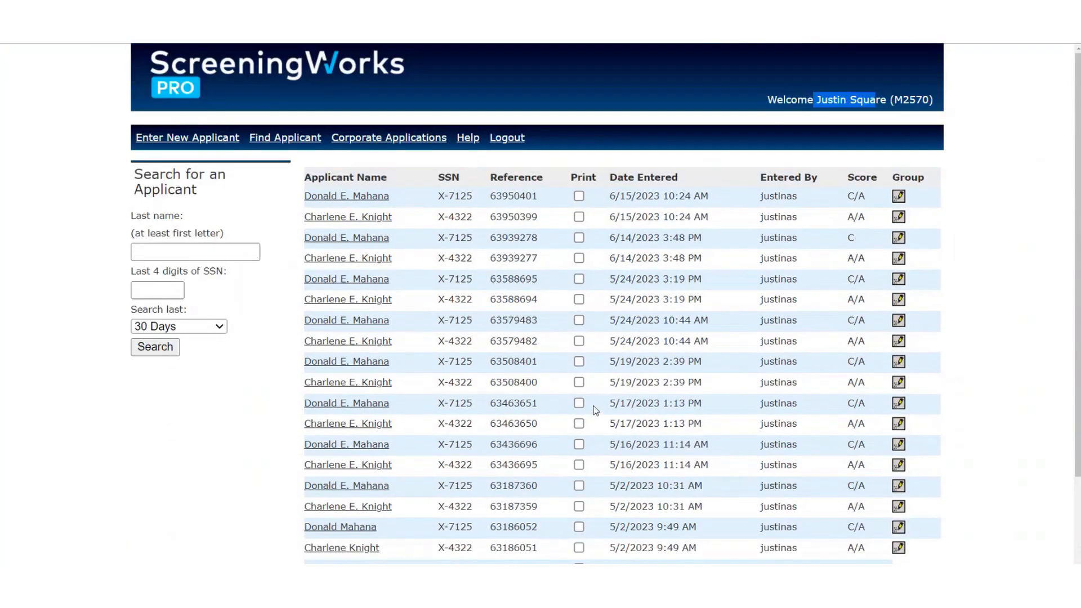
scroll(434, 304, down, 3)
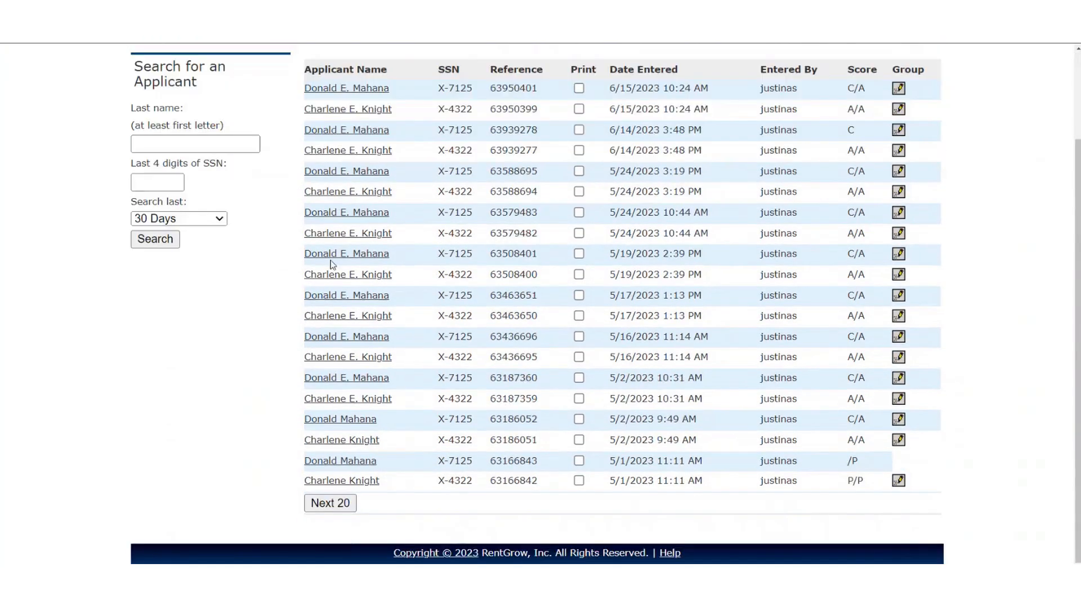
scroll(333, 265, up, 3)
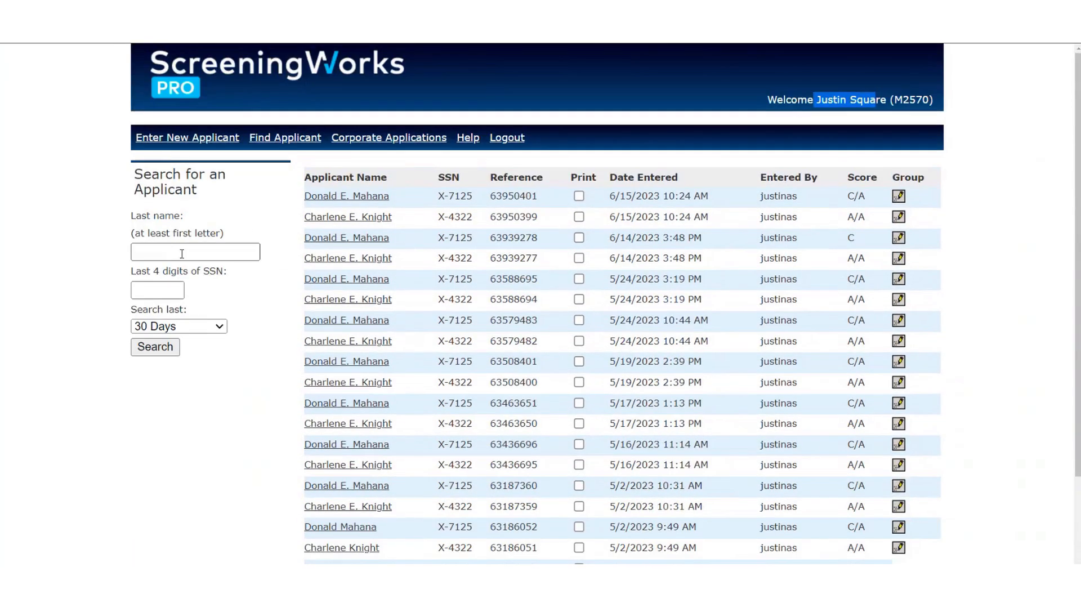
click(376, 465)
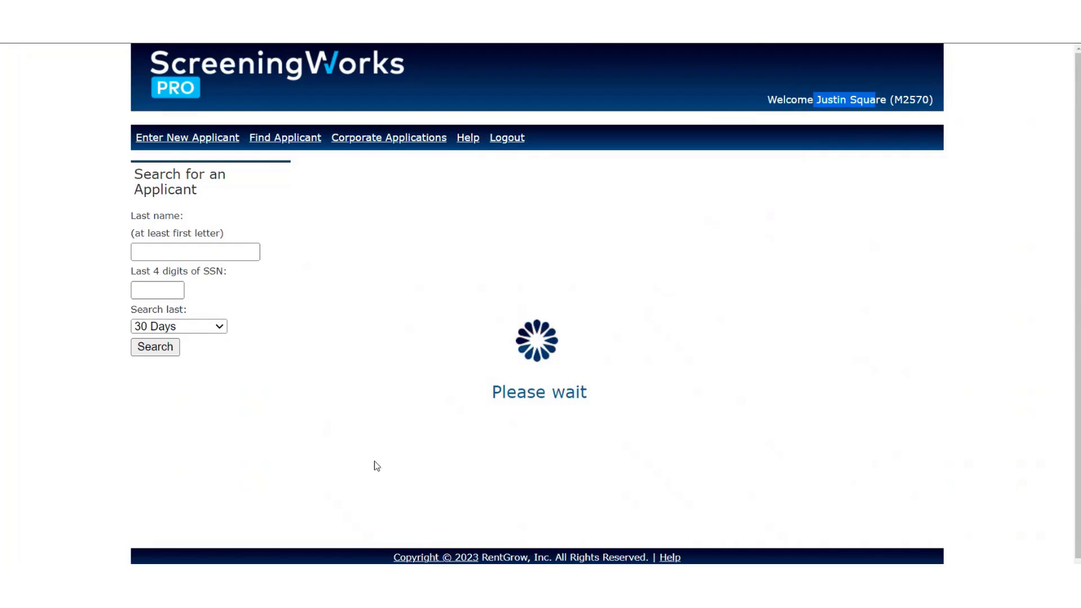
Search applicants by the applicant's last name over 1 Year and review the 80 results.
click(160, 252)
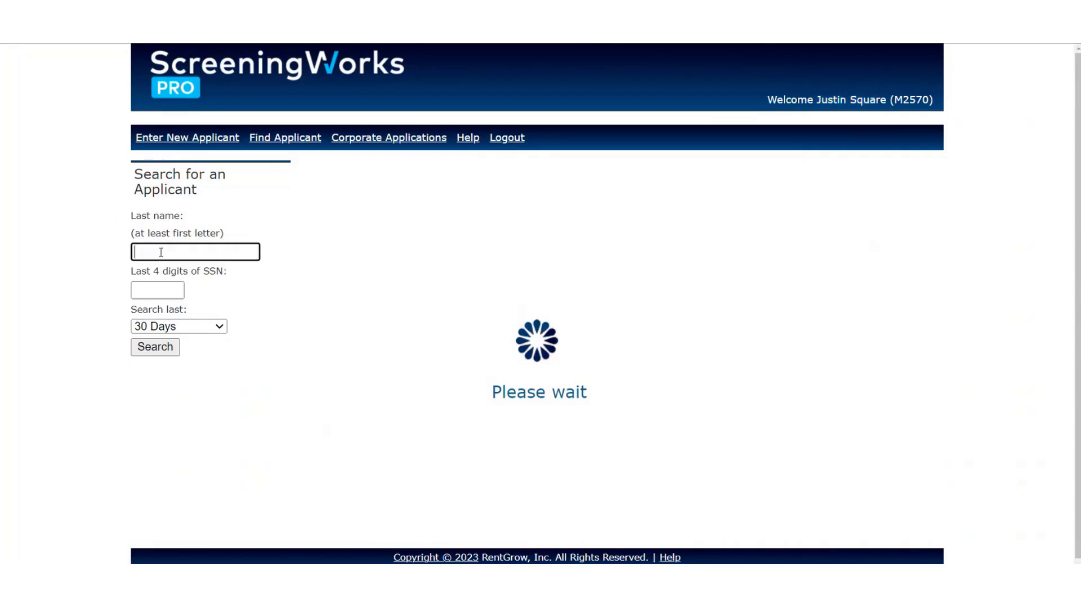
text(kn)
click(200, 278)
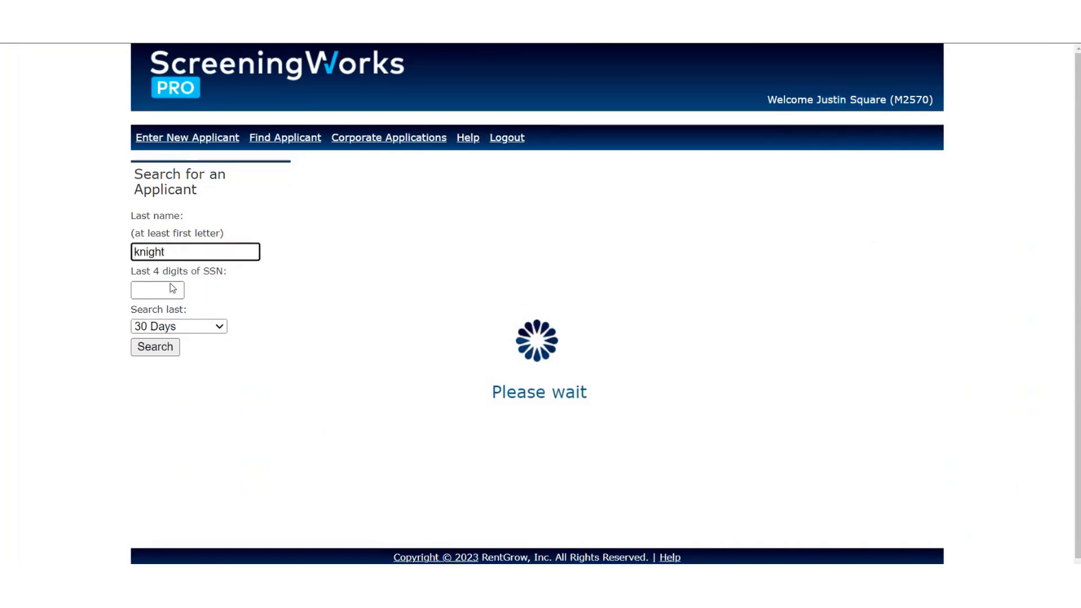
click(169, 327)
click(160, 396)
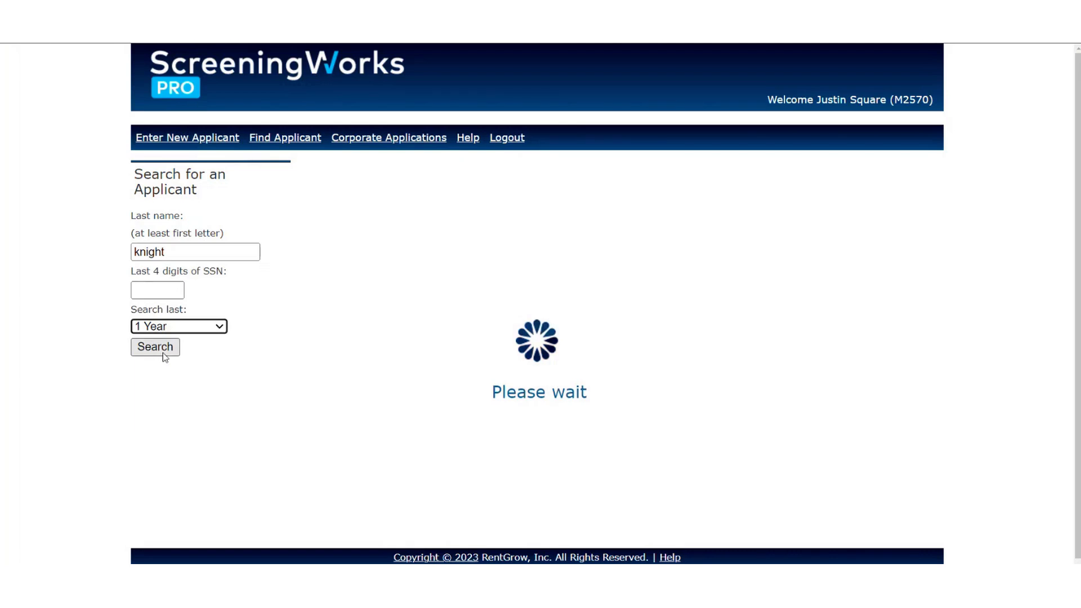
click(168, 349)
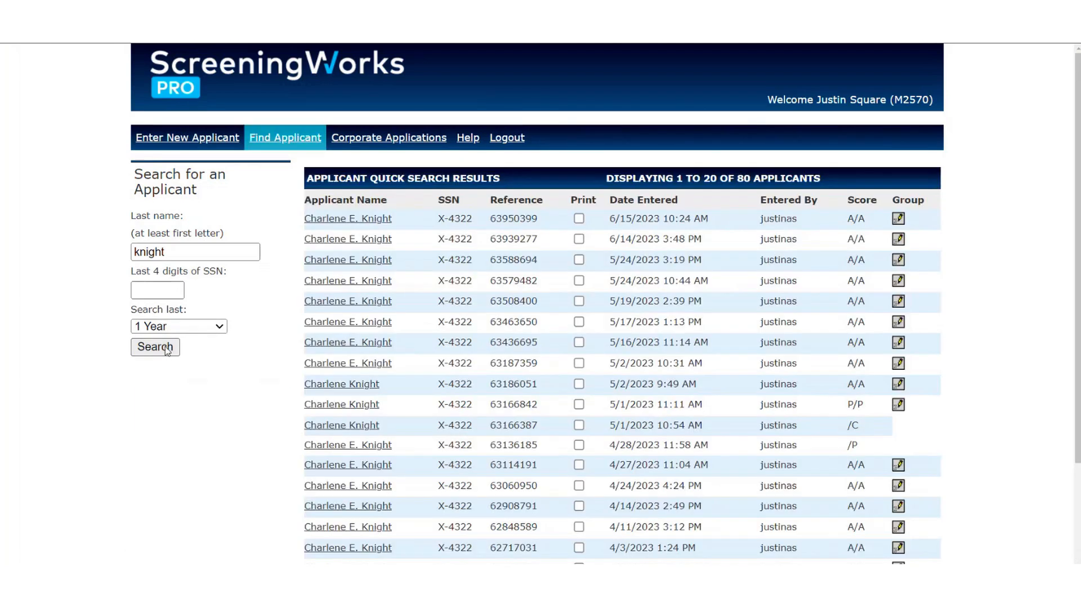
scroll(540, 420, down, 3)
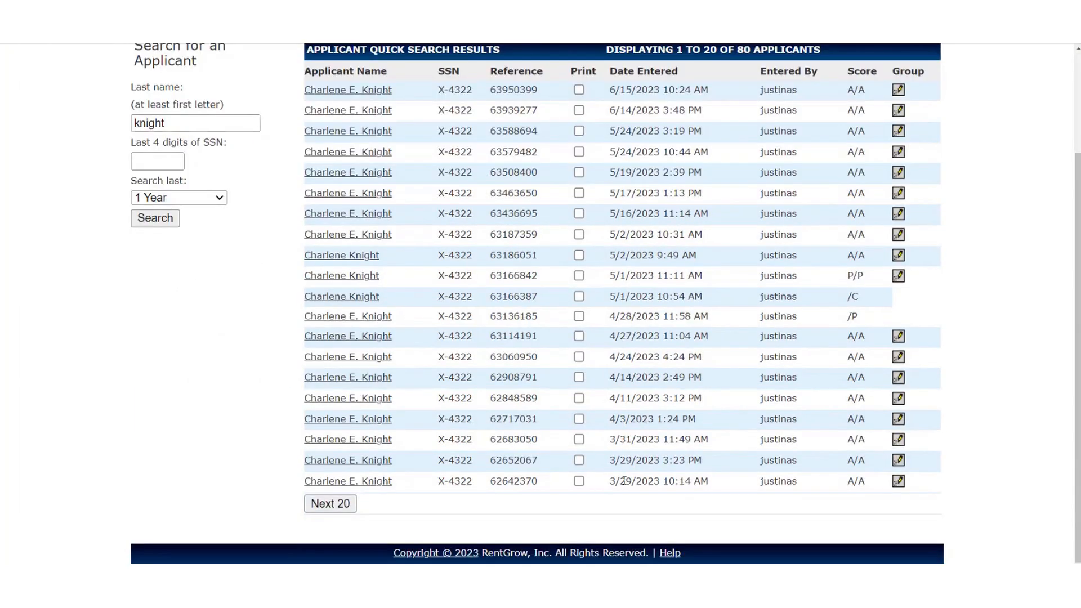
drag(684, 482, 609, 483)
scroll(661, 473, up, 3)
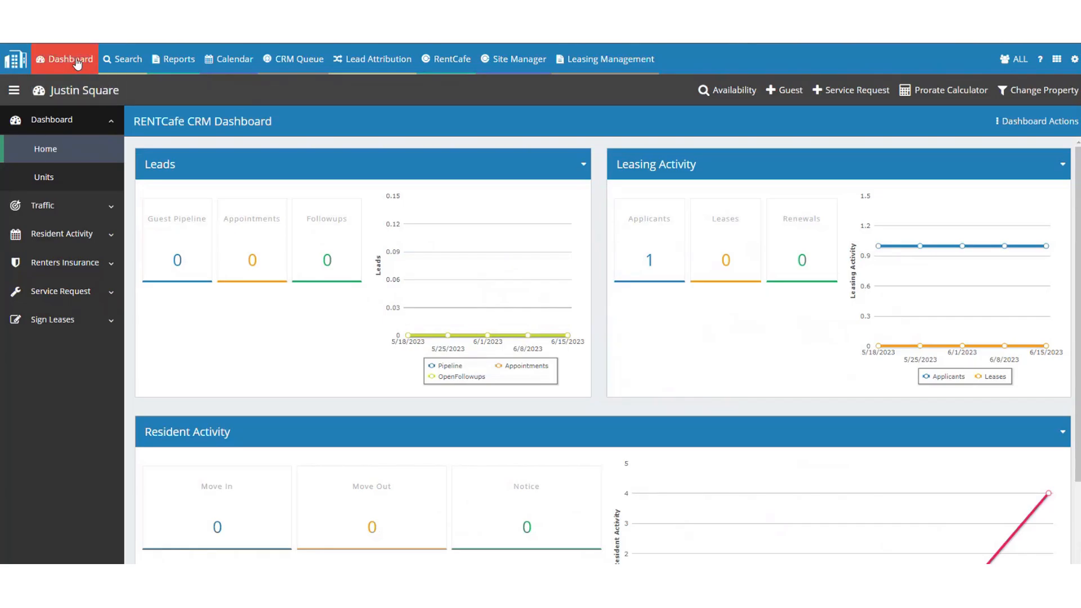
Open the applicant's guest record from the Applicants list of current applications.
click(652, 262)
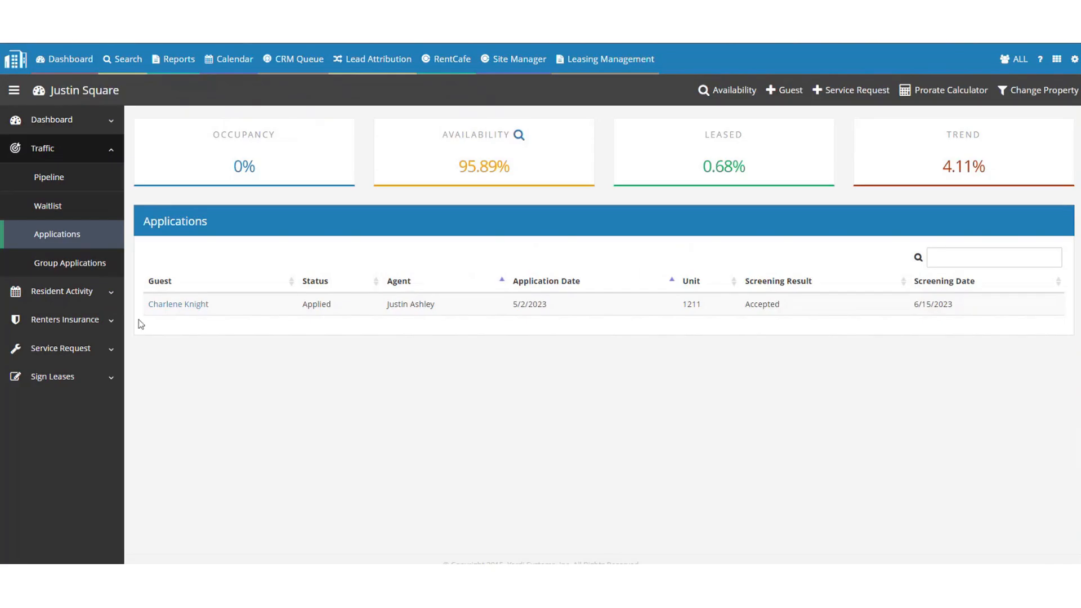
click(188, 303)
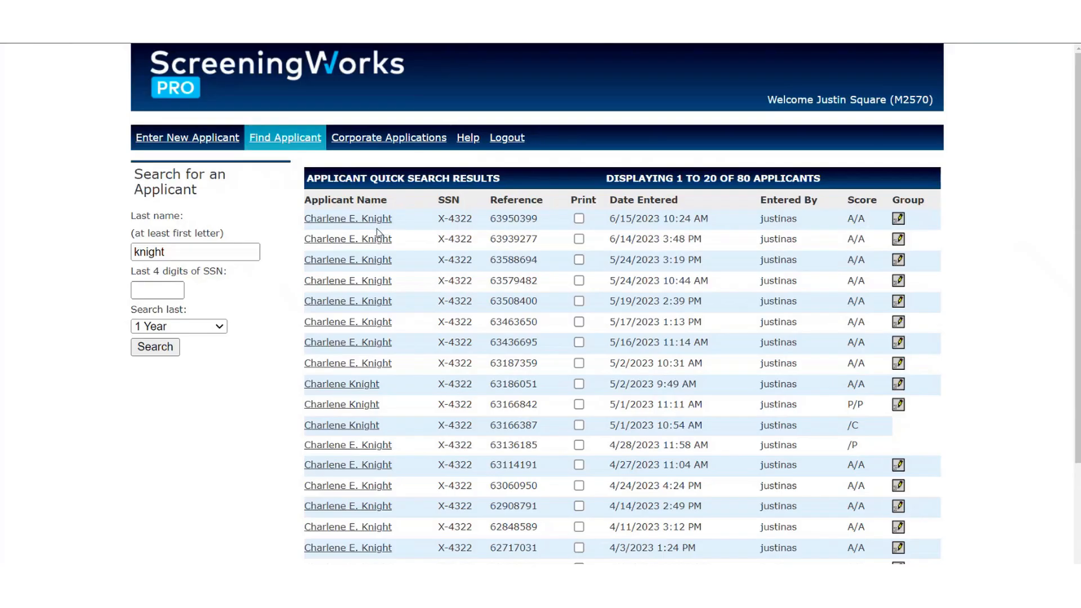
Open the applicant's latest individual screening result and generate her Conditional letter.
click(367, 219)
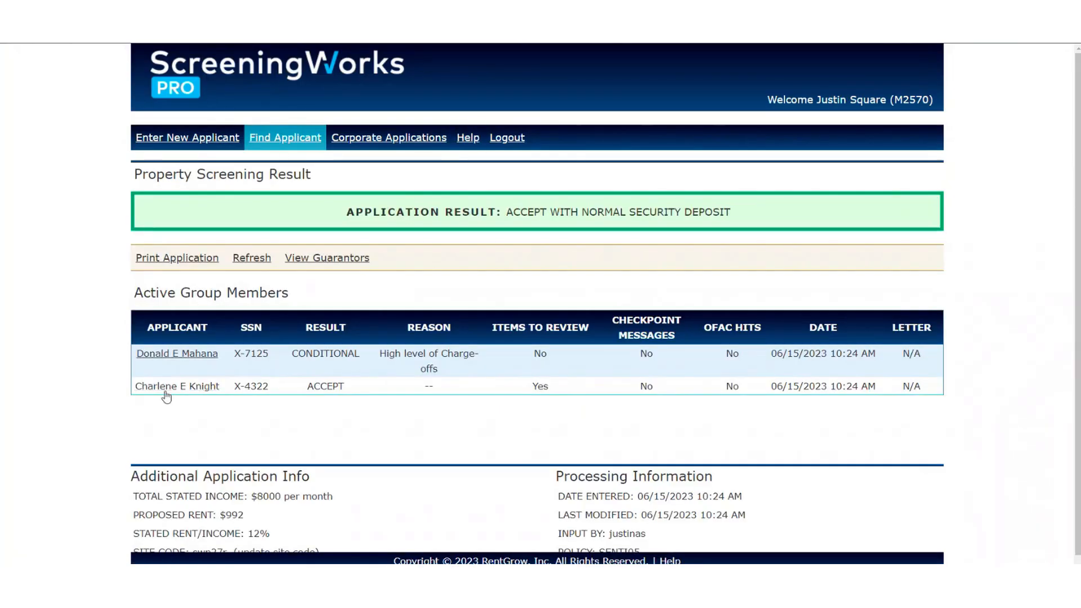
click(172, 387)
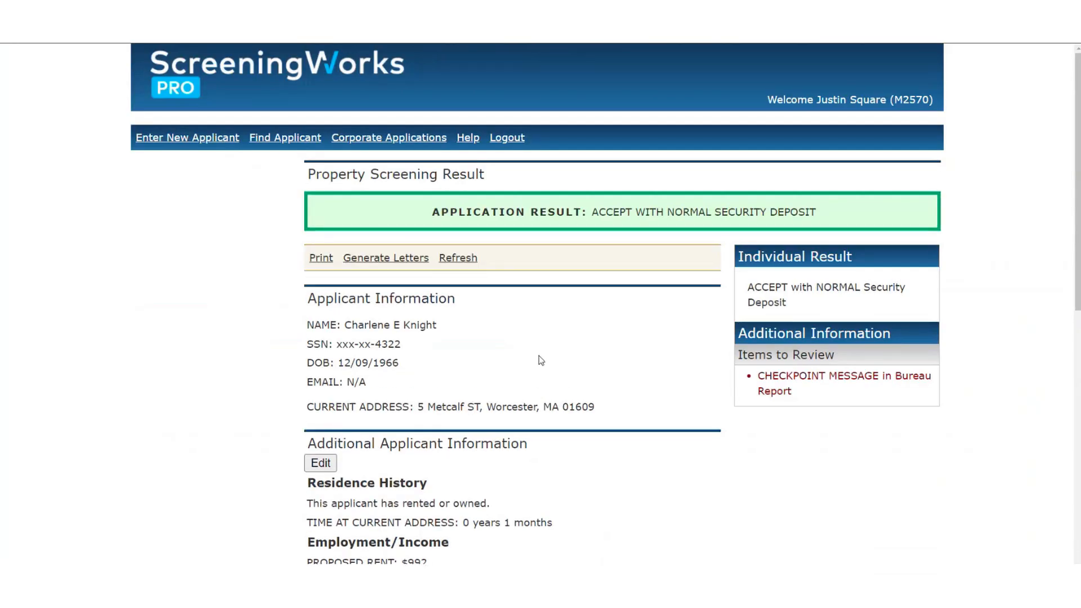
click(376, 259)
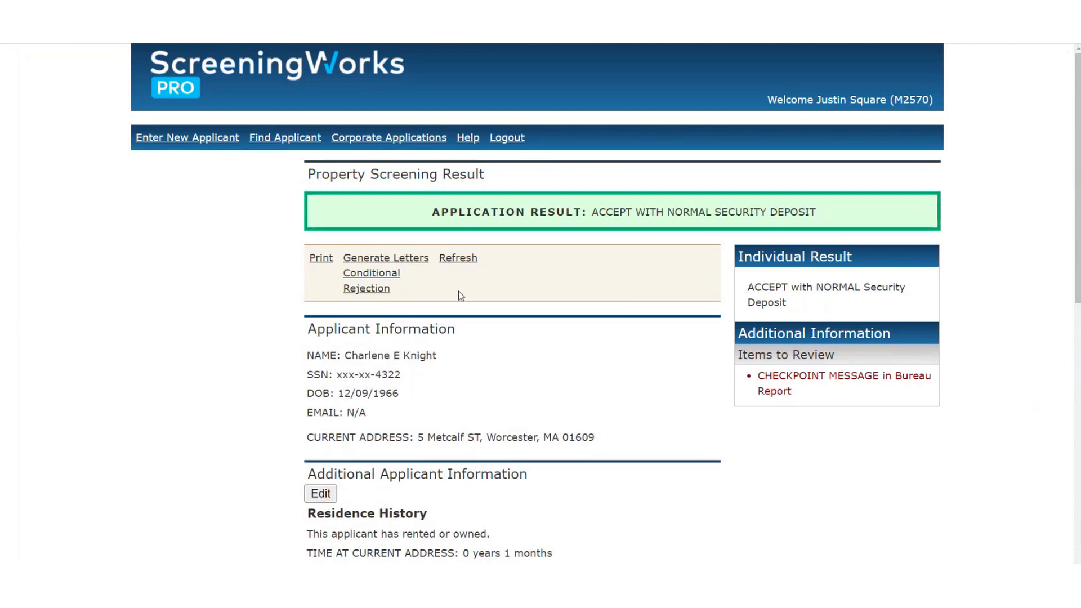
click(371, 273)
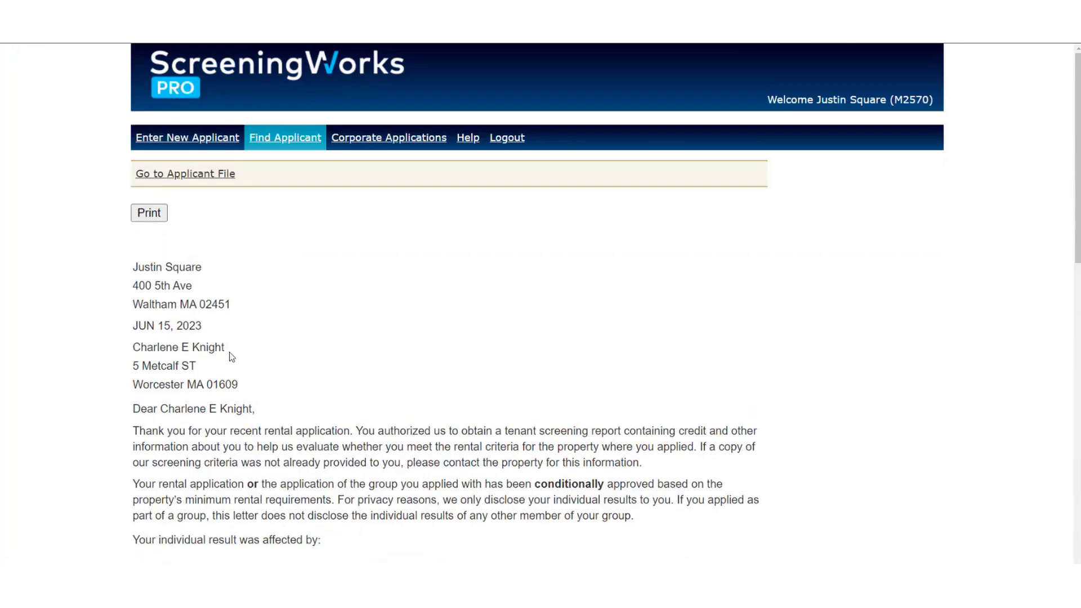
Scroll the Conditional letter and highlight RentGrow, Inc.'s Boston address, phone and website.
scroll(270, 394, down, 1)
scroll(269, 394, down, 1)
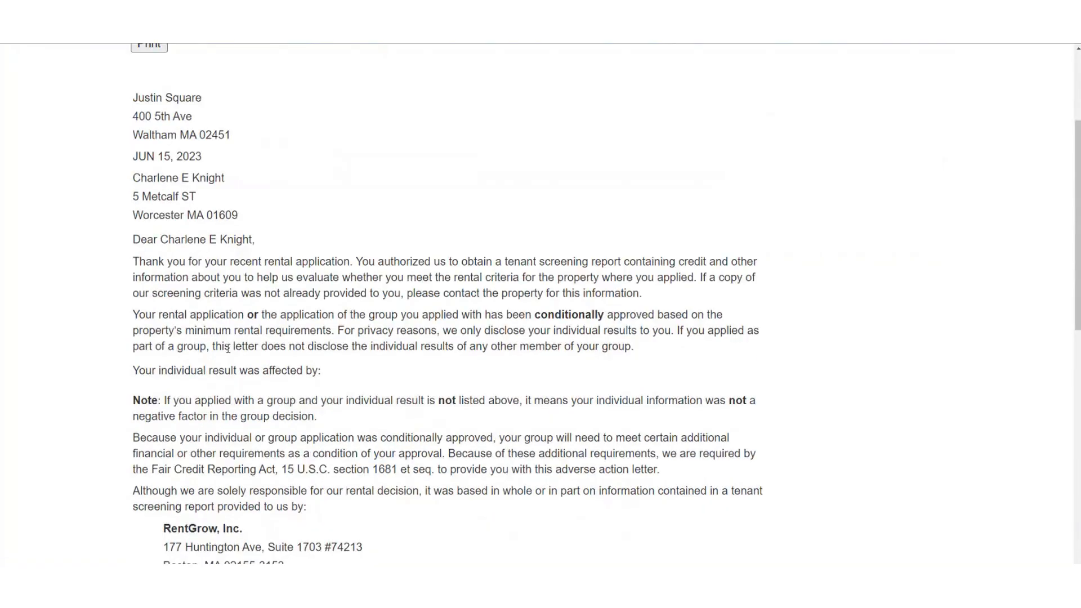
scroll(223, 274, down, 1)
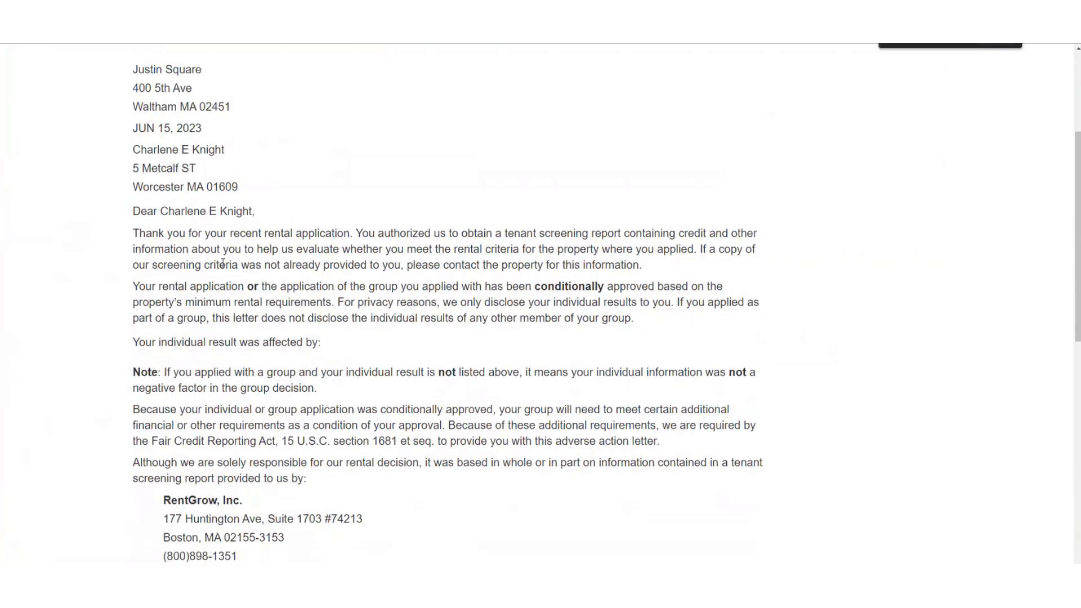
drag(181, 314, 331, 329)
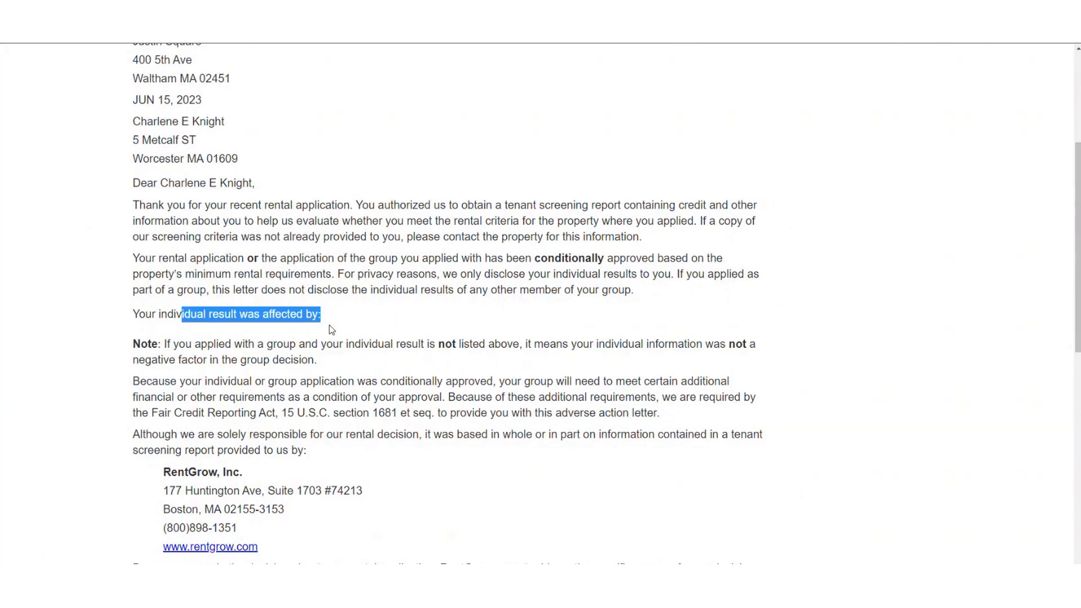
scroll(331, 329, down, 2)
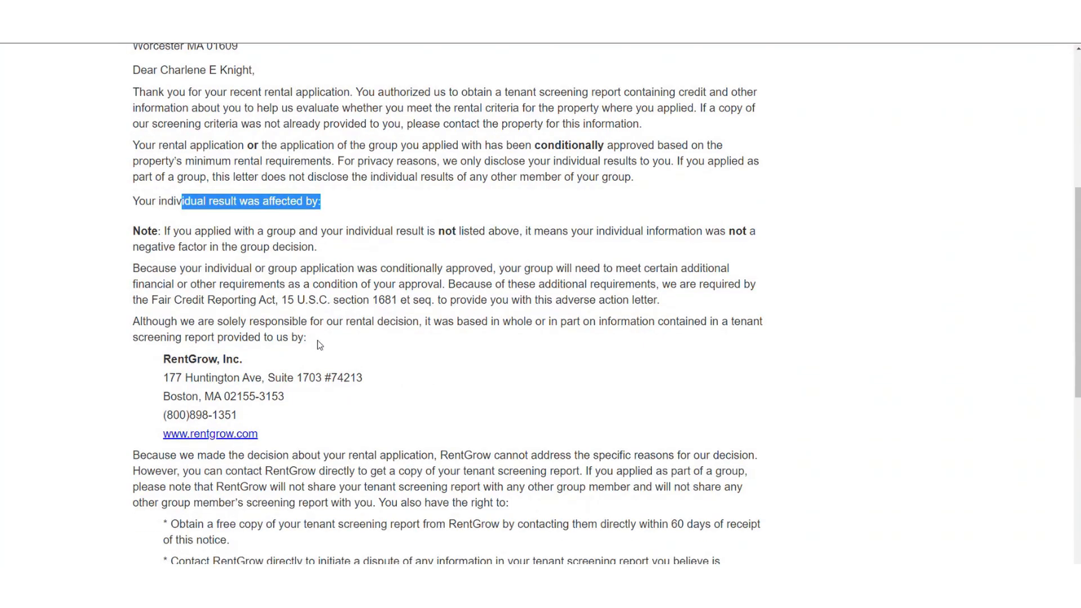
drag(163, 359, 290, 437)
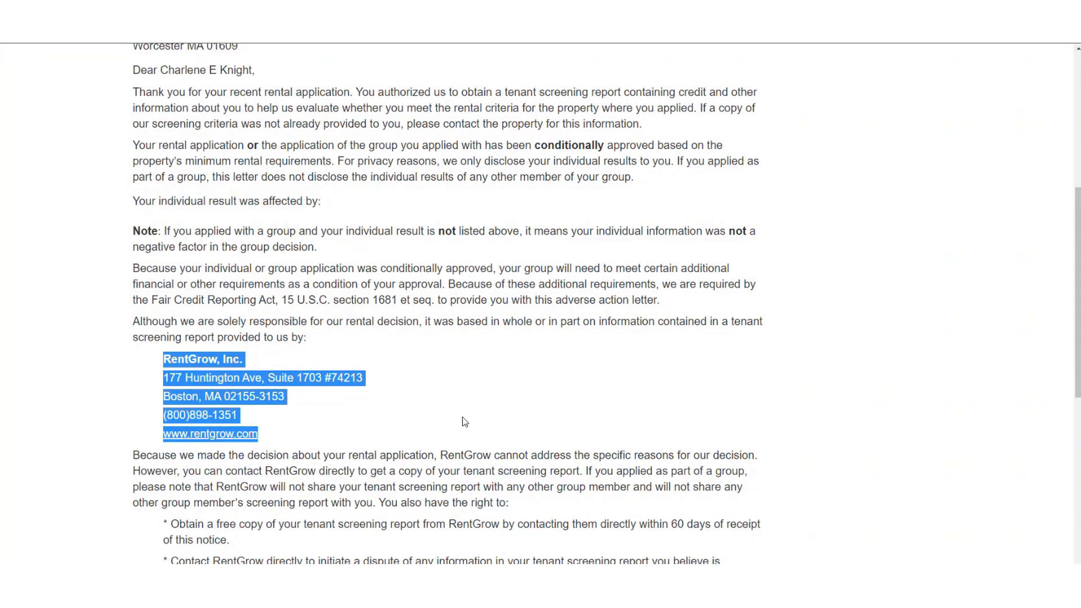
click(411, 409)
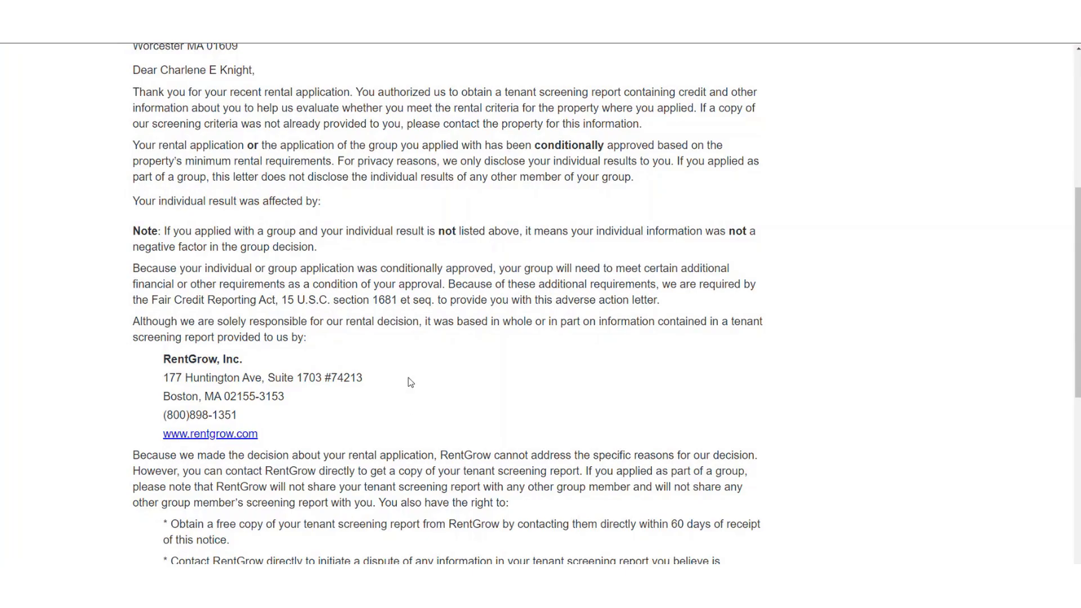
scroll(405, 389, down, 4)
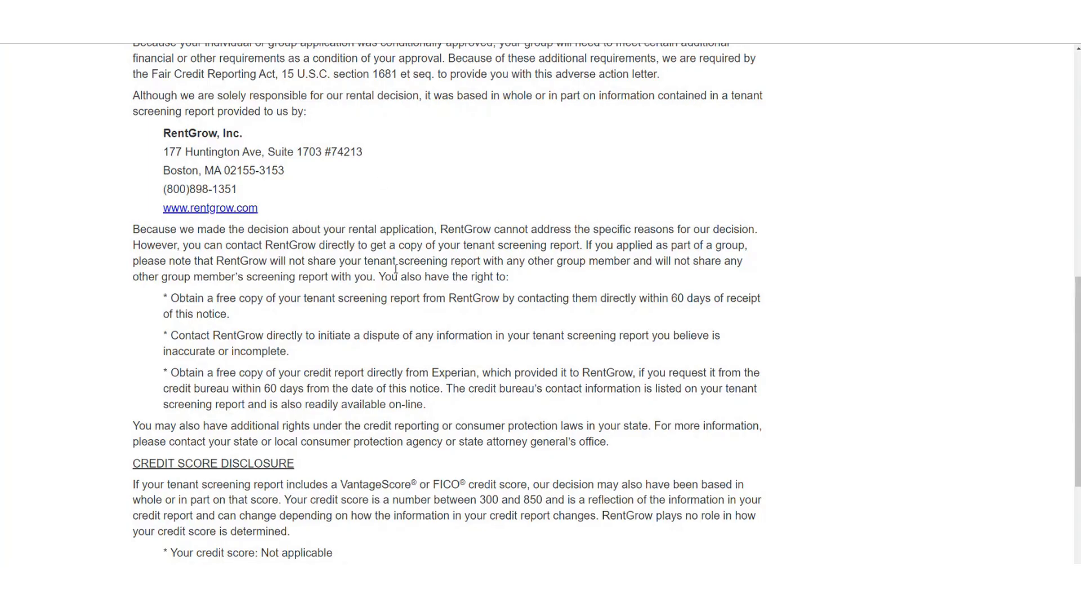
scroll(396, 270, up, 15)
Go to the Customer Help page and open the rentgrow.com link in a new tab.
click(473, 139)
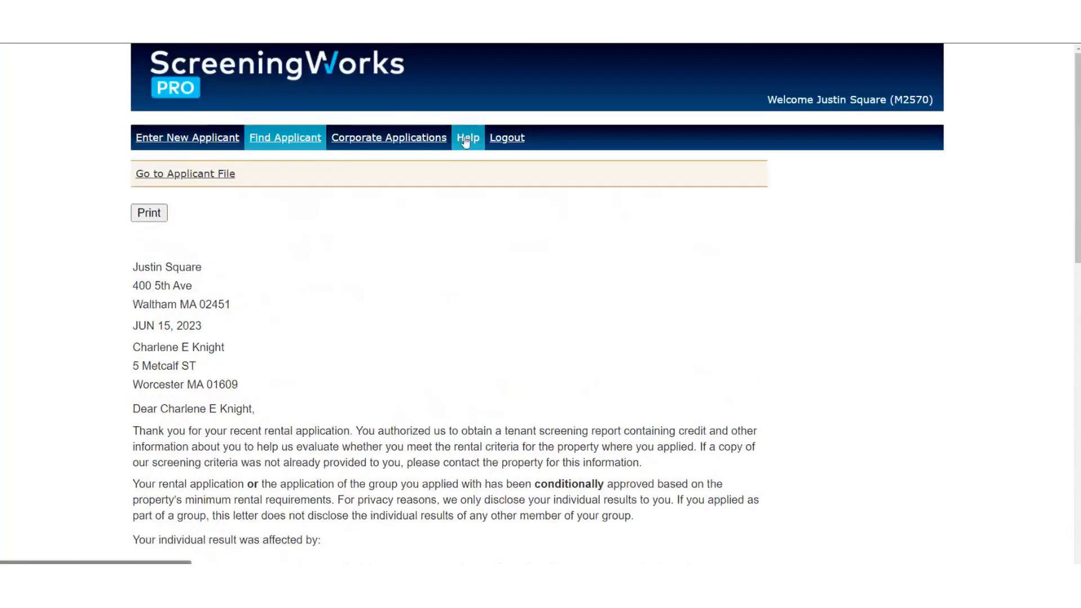
scroll(348, 325, down, 2)
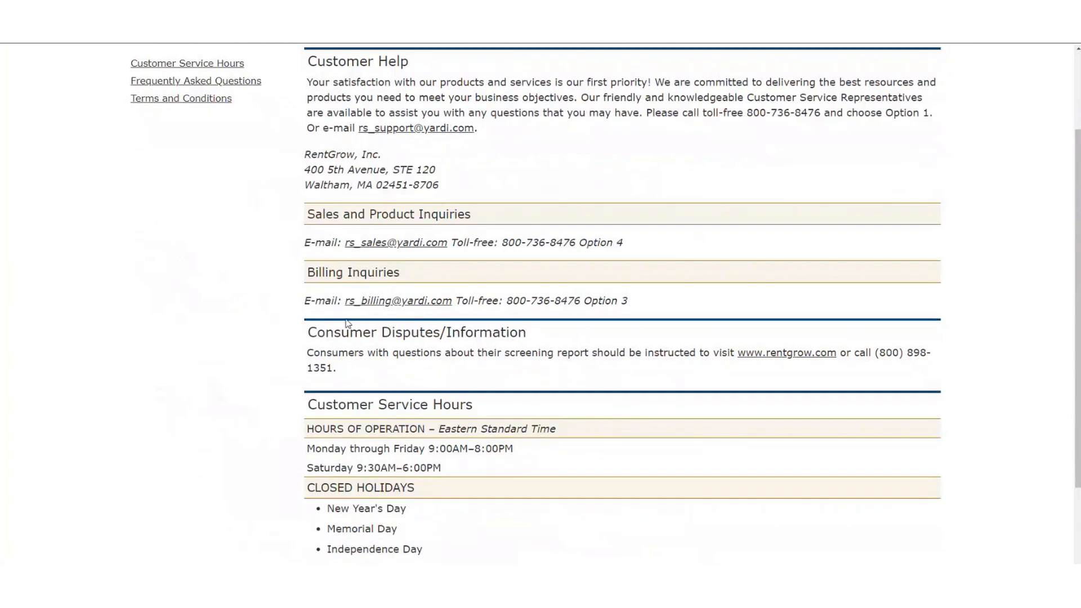
right_click(782, 355)
click(822, 365)
Highlight the consumer dispute phone number, then the customer support phone and e-mail.
drag(880, 353, 896, 372)
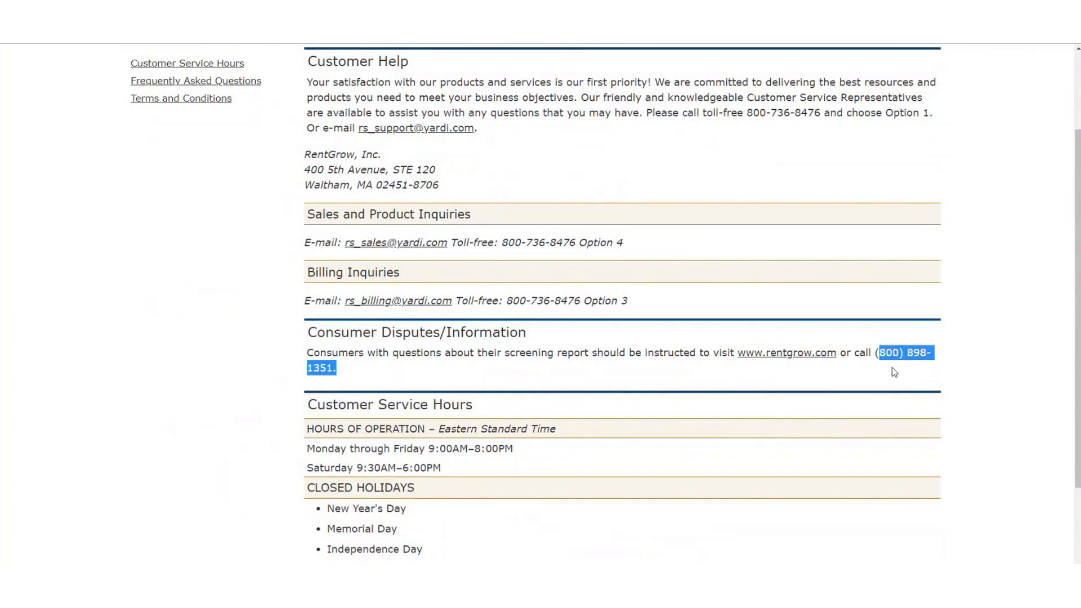
click(509, 378)
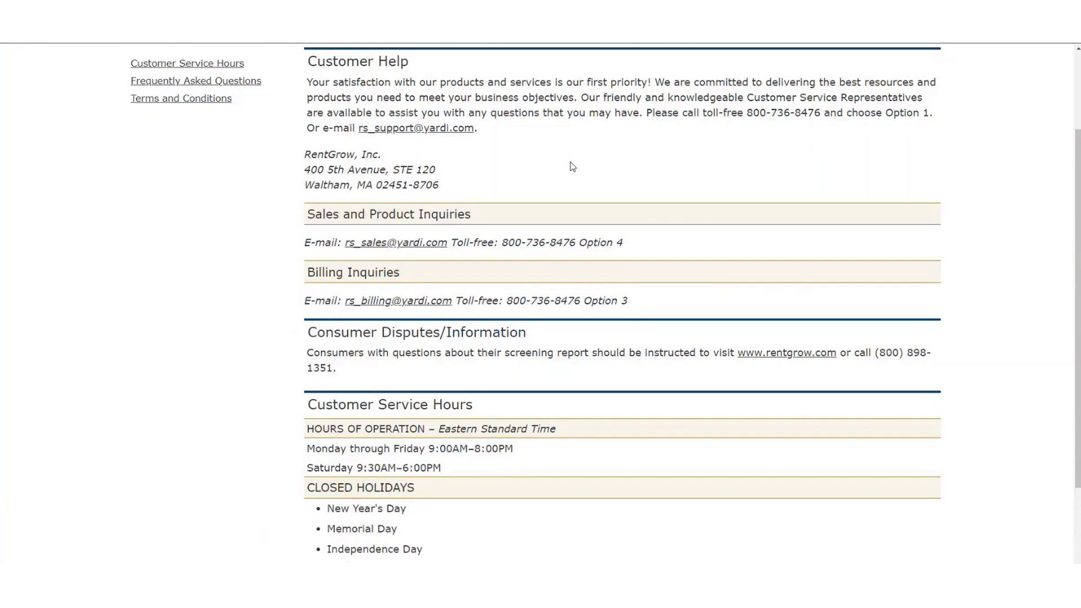
scroll(572, 167, up, 3)
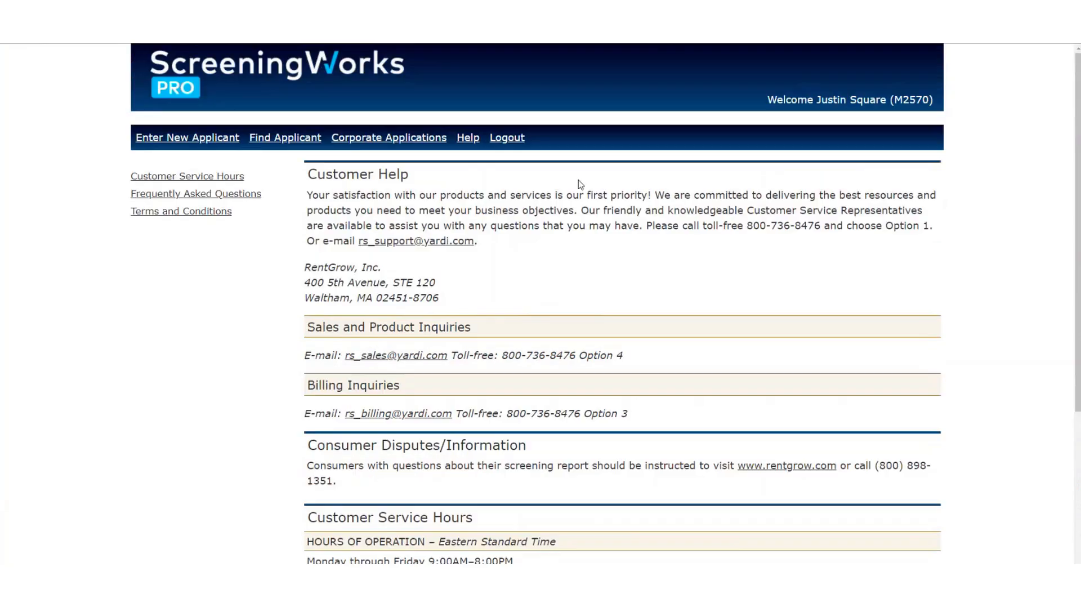
drag(746, 231, 752, 244)
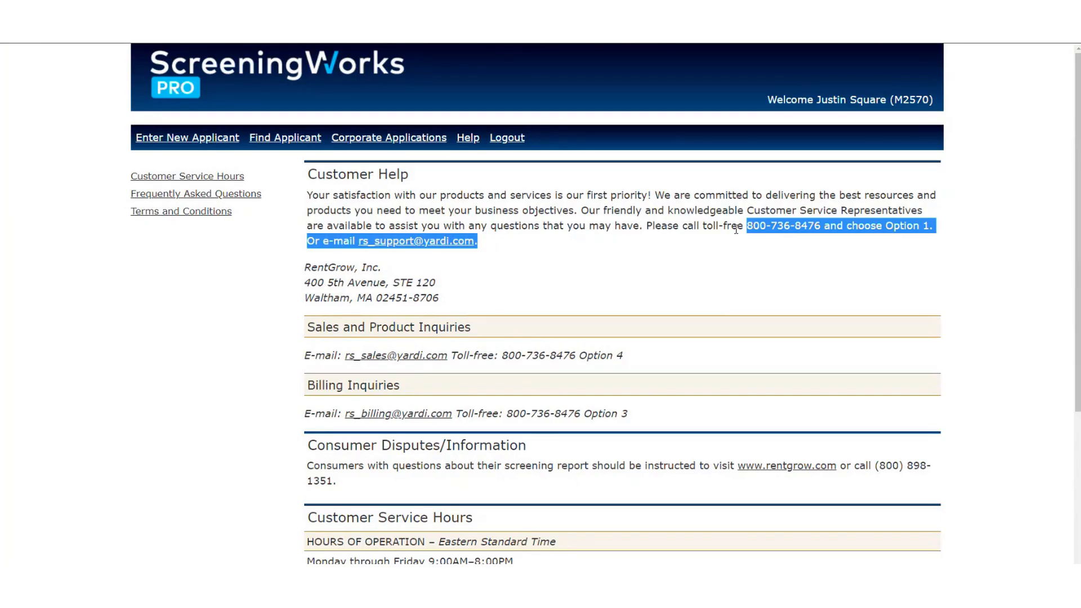
Clear the highlight on the customer support contact details.
click(541, 234)
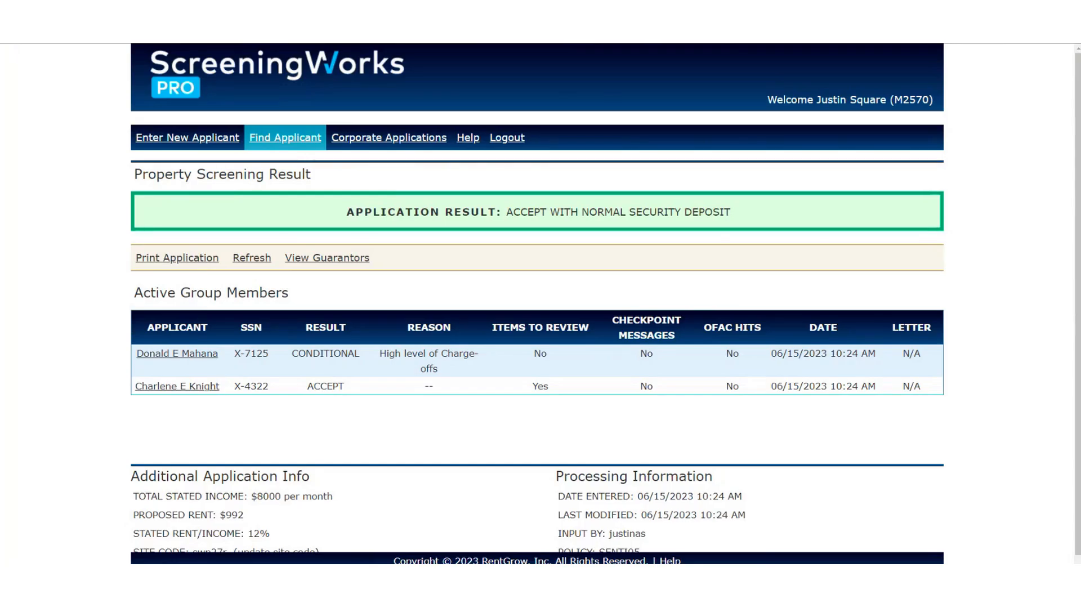
Open the applicant's individual result from the Active Group Members table.
click(198, 391)
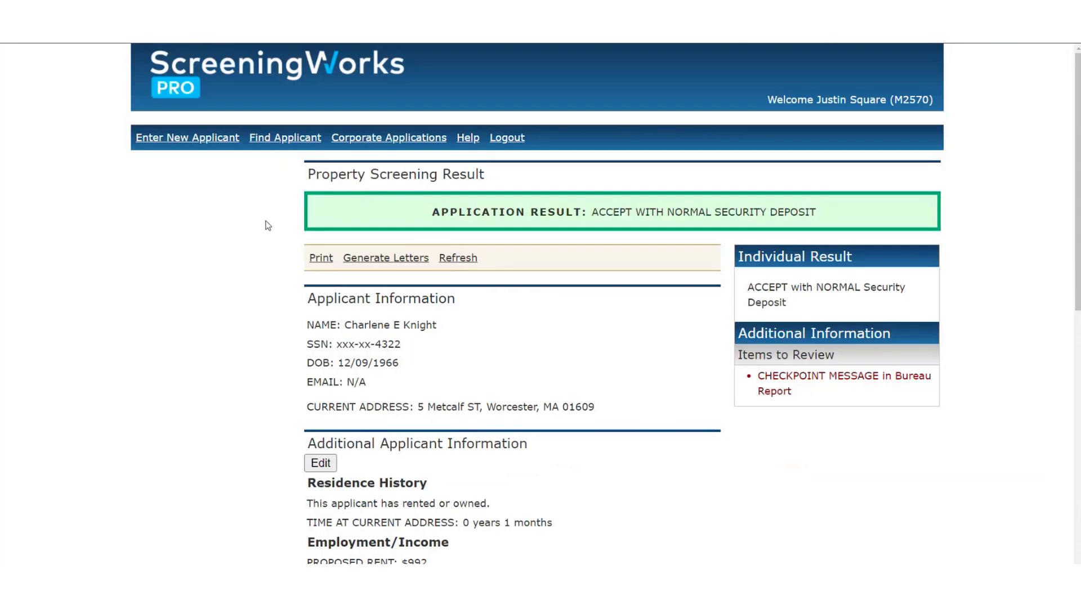
Reload the page, return to Find Applicant and reopen the applicant's individual result.
key(F5)
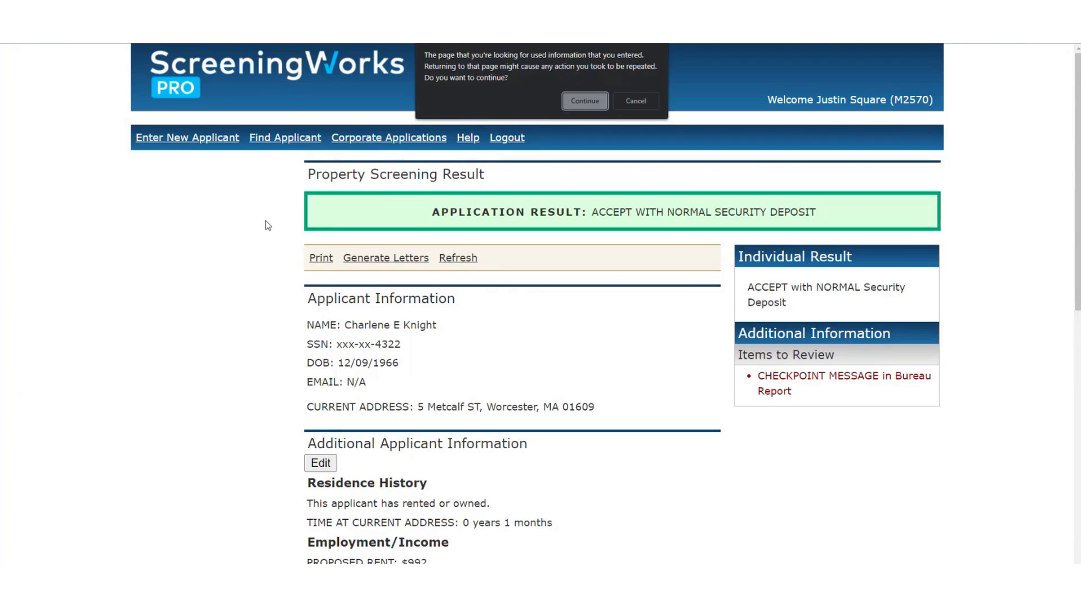
key(Return)
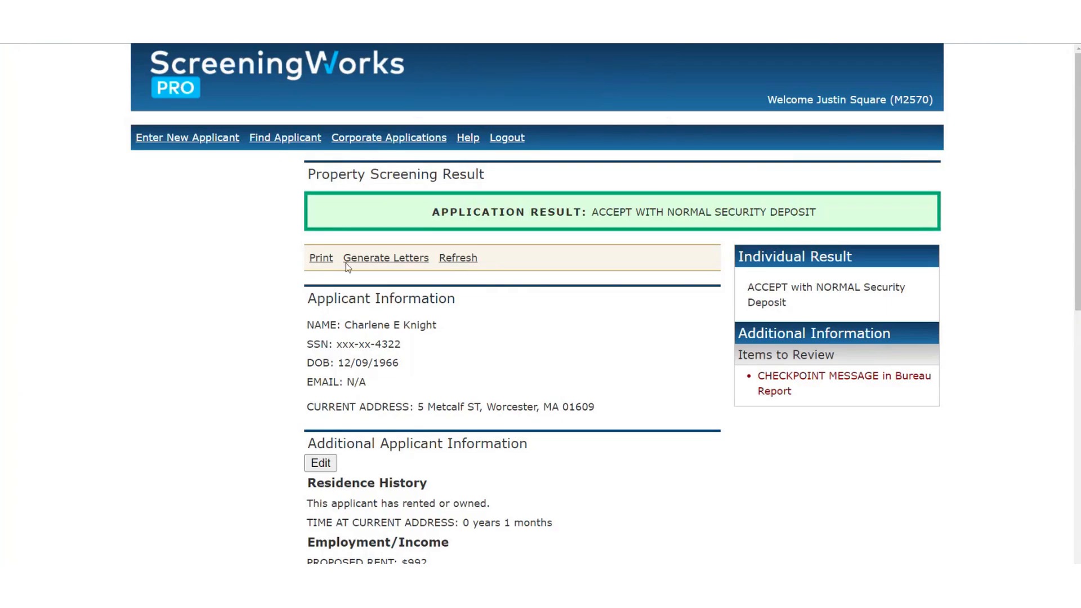
click(275, 142)
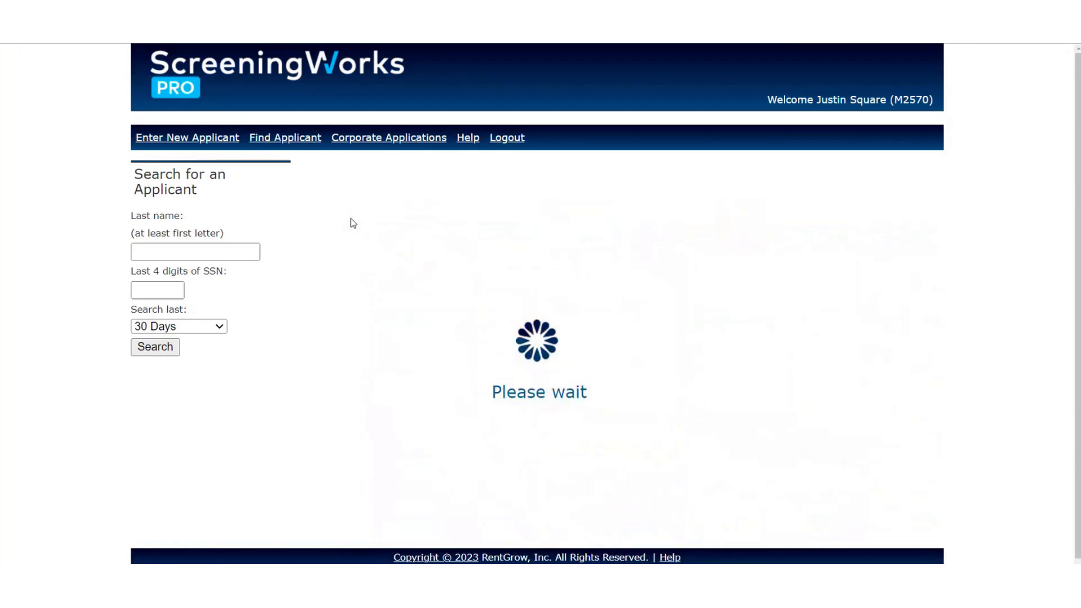
click(191, 388)
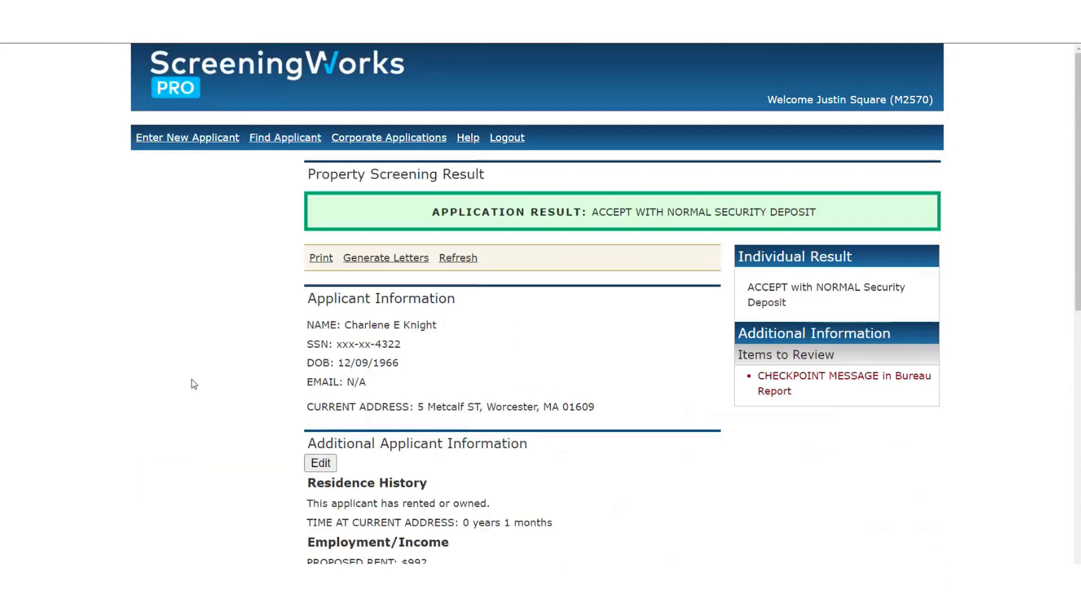
Scroll the result and bring the NOVA Credit Countries - November 2022.txt Notepad window onscreen.
scroll(260, 331, down, 2)
scroll(261, 331, down, 5)
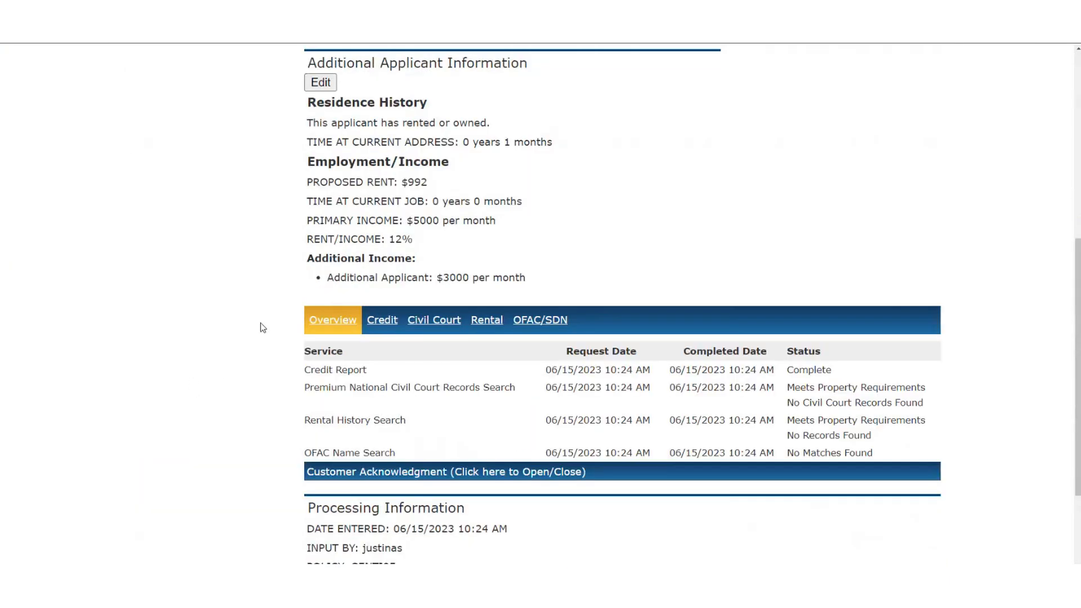
scroll(260, 328, up, 7)
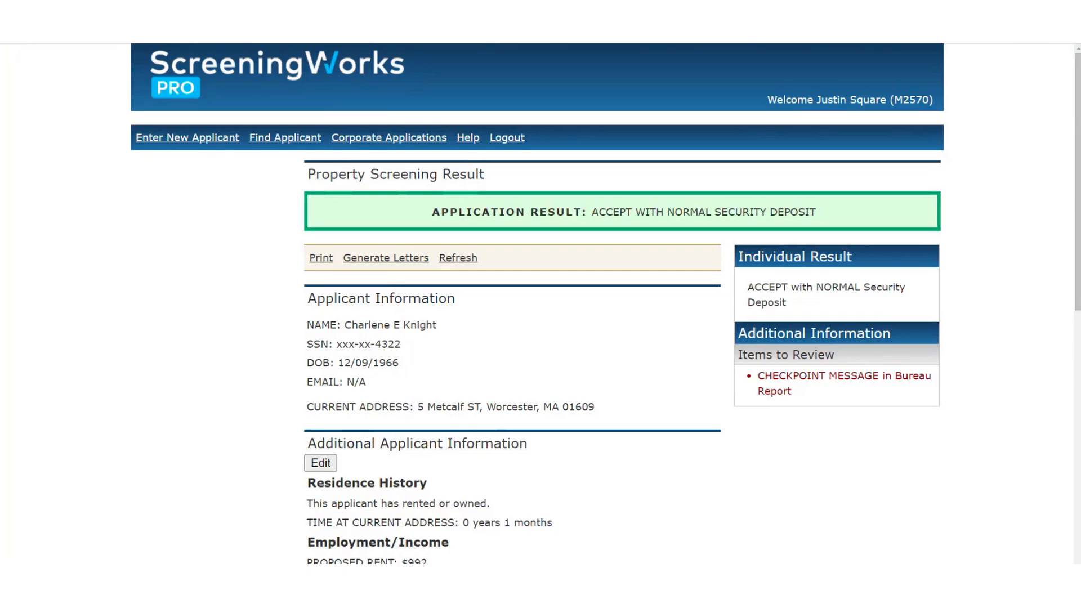
drag(0, 142, 481, 59)
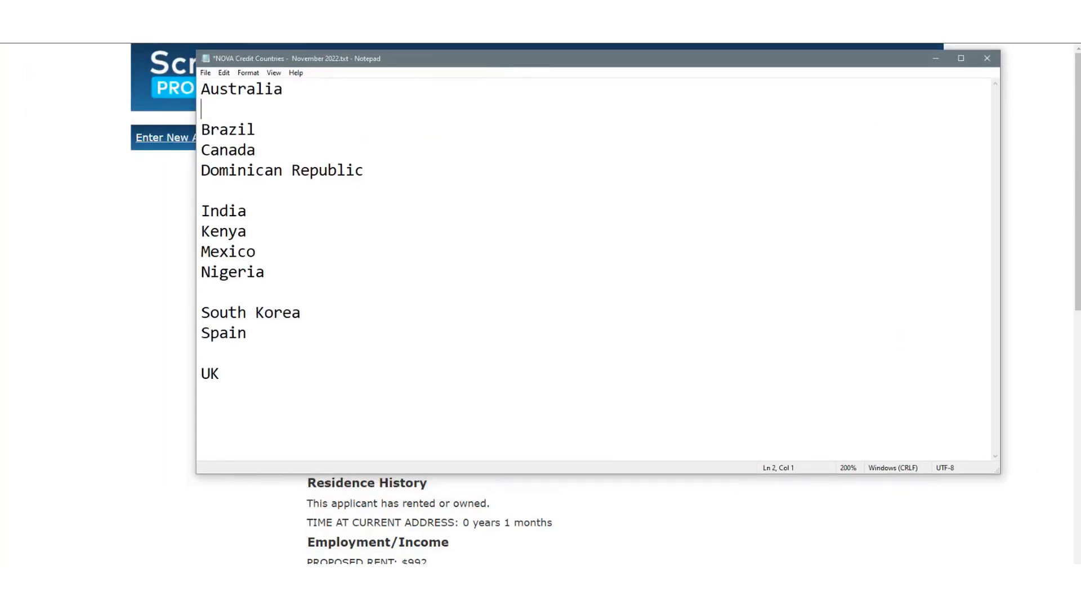
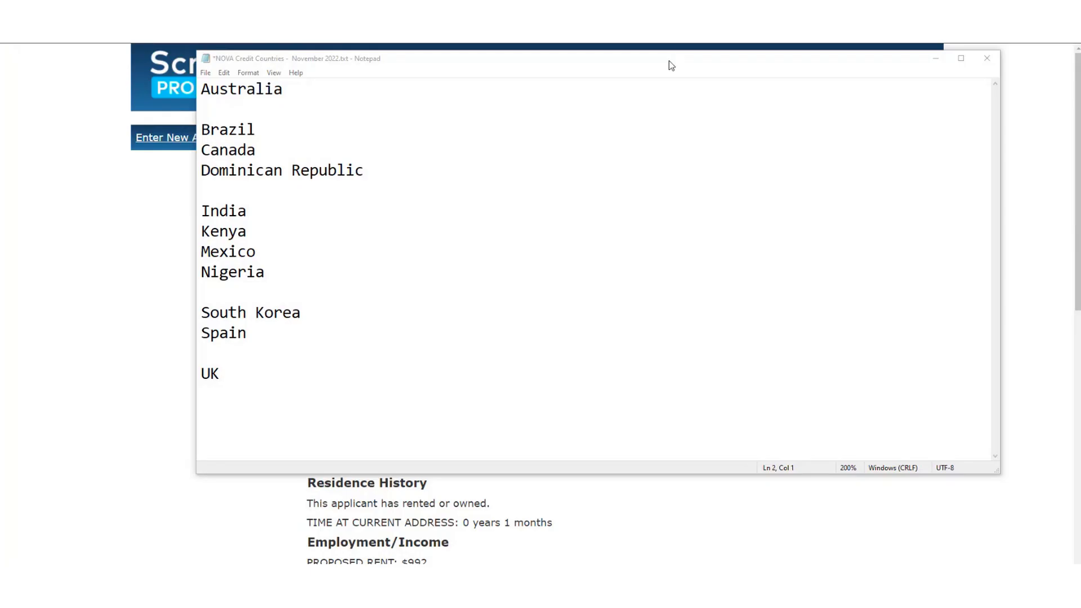
Minimize the country list and review the Accept With Normal Security Deposit report, including the checkpoint message.
click(936, 59)
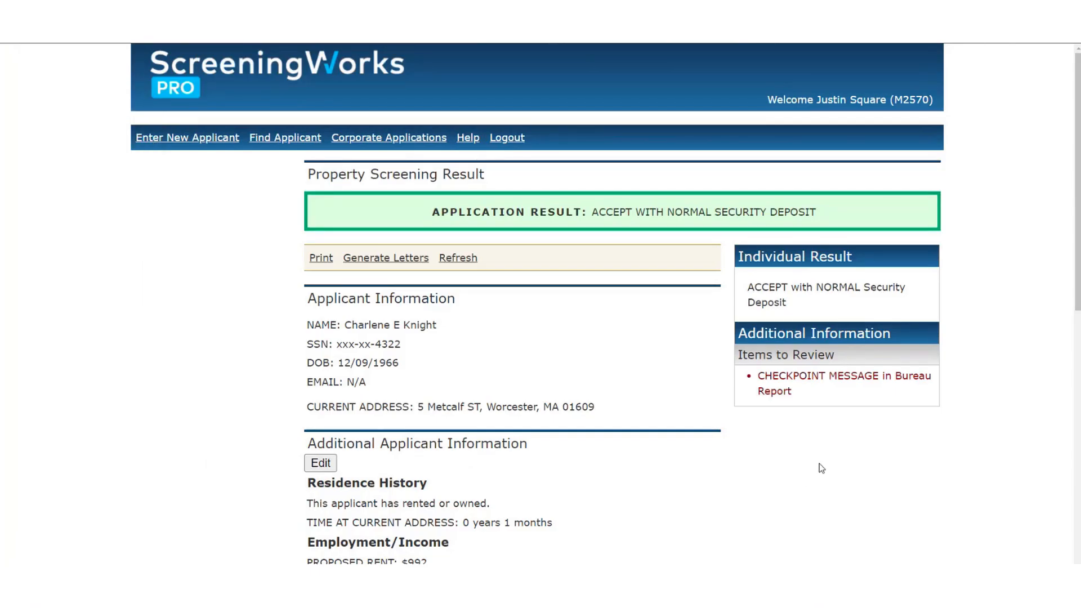
drag(824, 401, 752, 383)
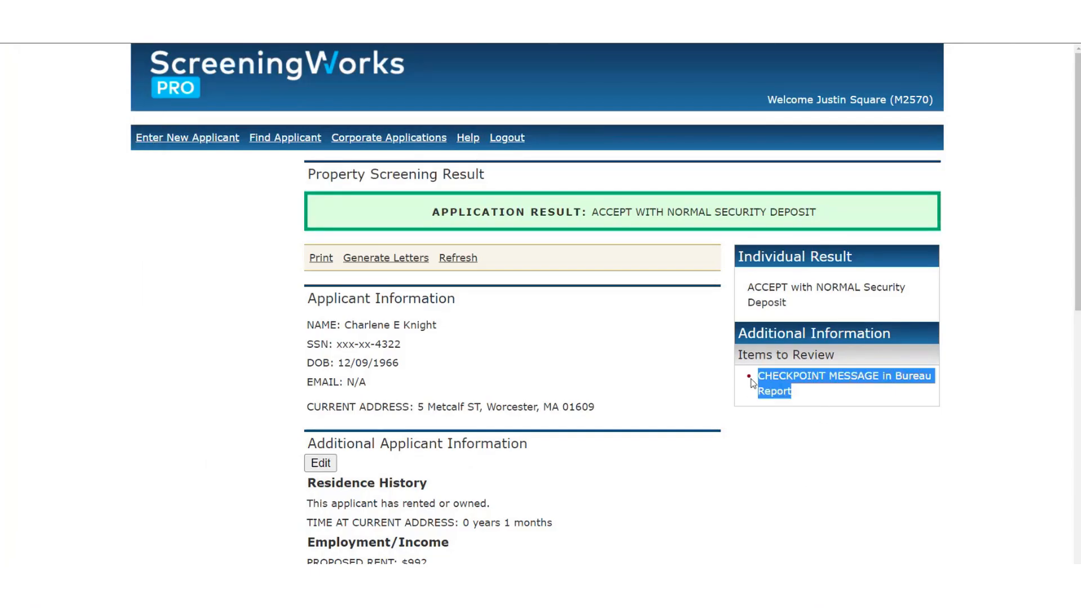
click(826, 396)
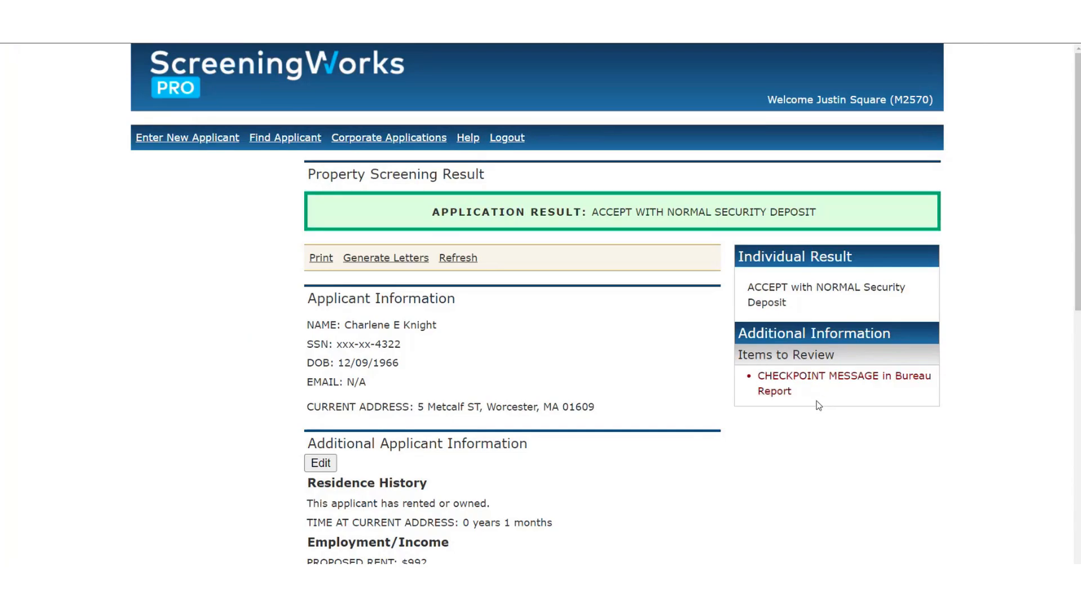
scroll(424, 338, down, 4)
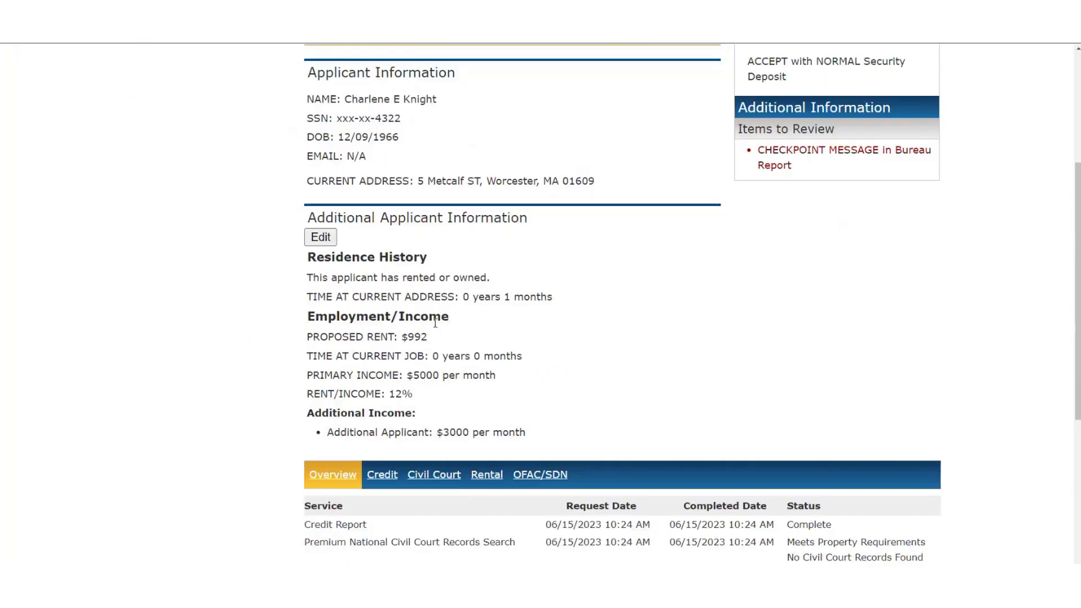
scroll(436, 324, down, 2)
scroll(438, 318, up, 6)
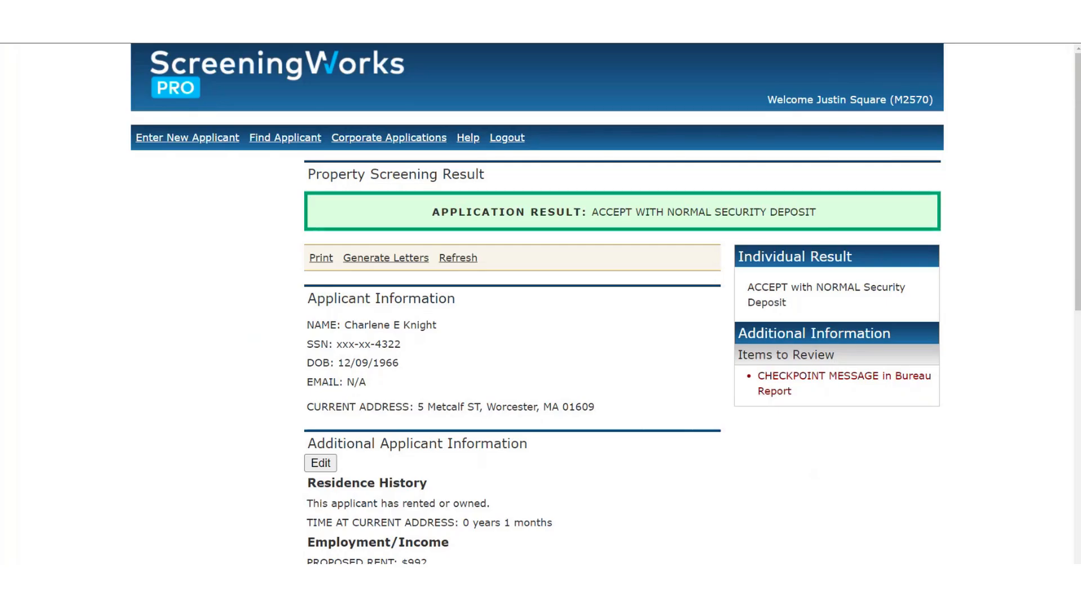
drag(0, 155, 500, 60)
double_click(620, 59)
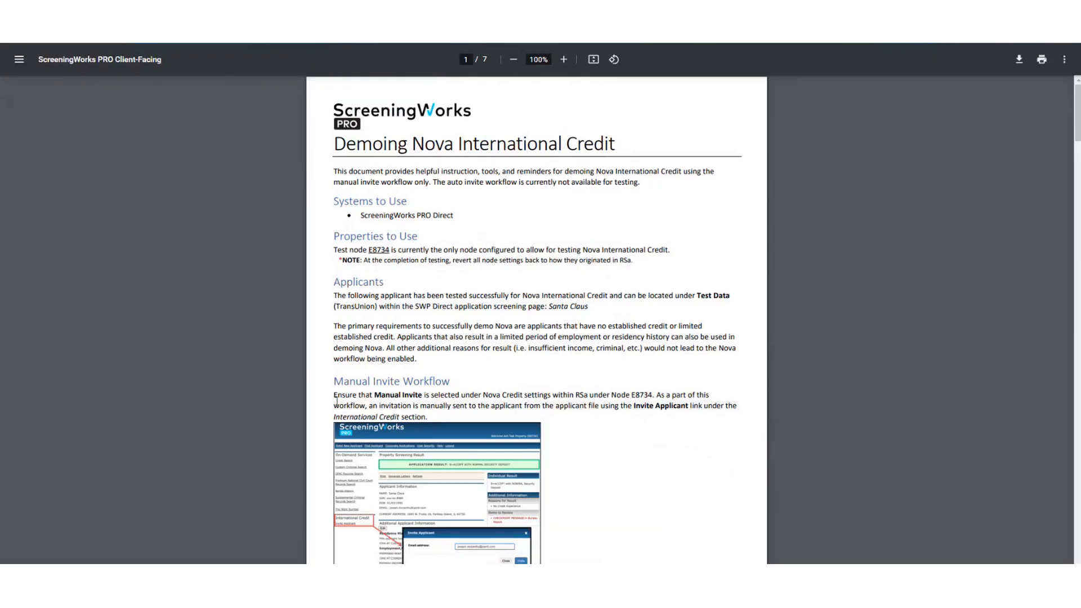
scroll(337, 401, up, 2)
scroll(337, 401, up, 3)
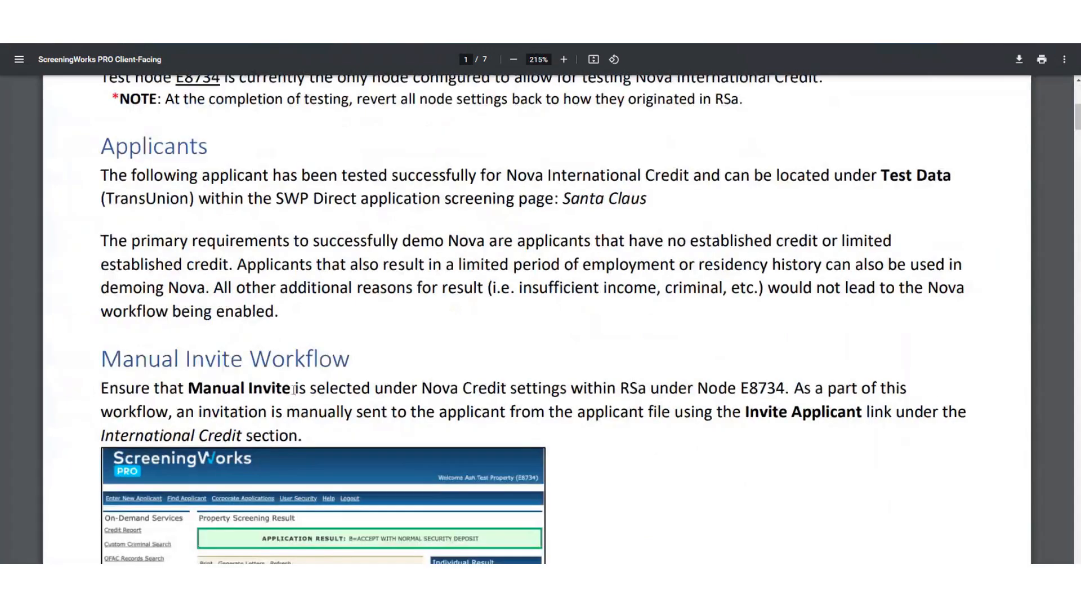
scroll(290, 386, down, 1)
scroll(290, 385, down, 5)
scroll(146, 316, up, 1)
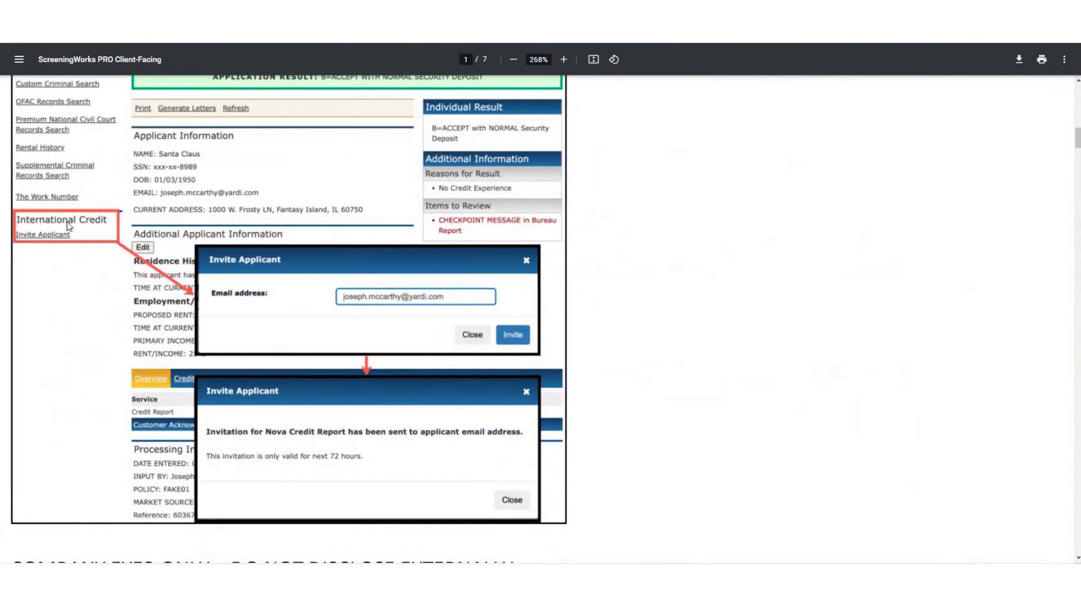
scroll(371, 311, down, 1)
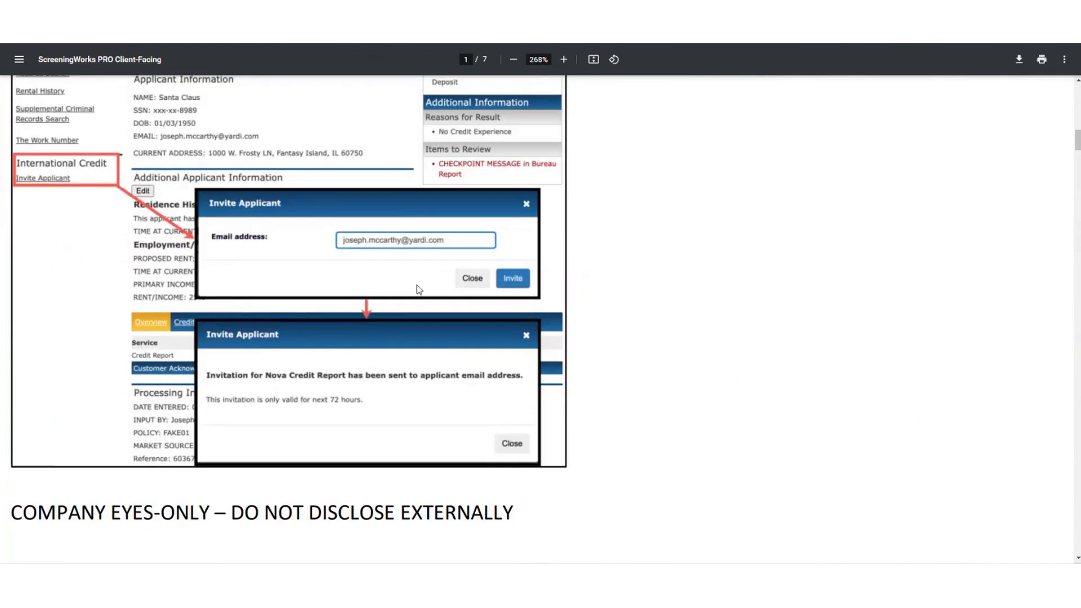
scroll(371, 270, down, 10)
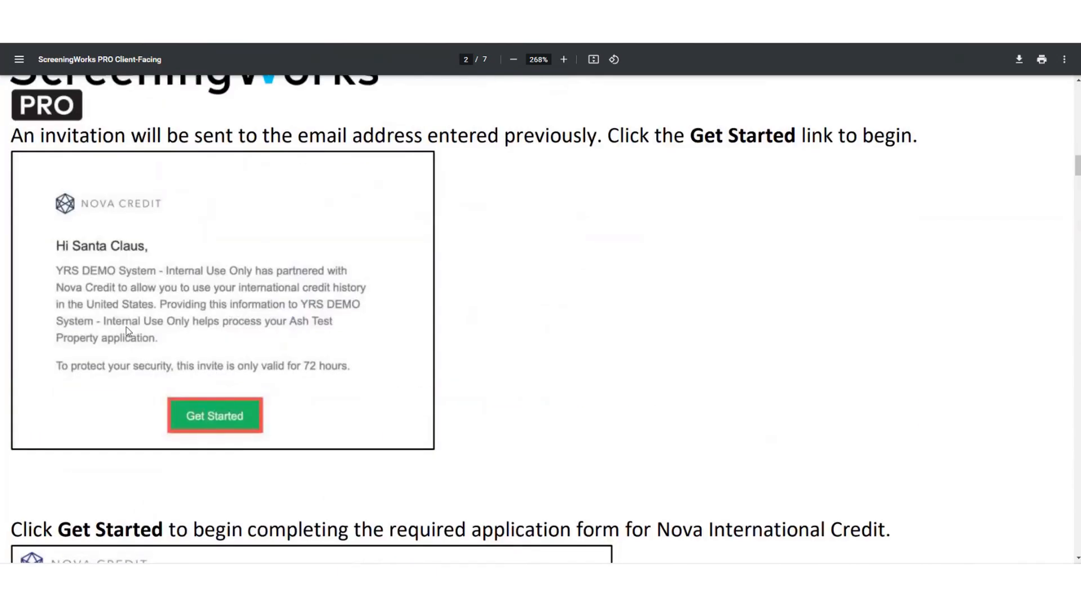
scroll(152, 323, down, 7)
scroll(302, 265, down, 8)
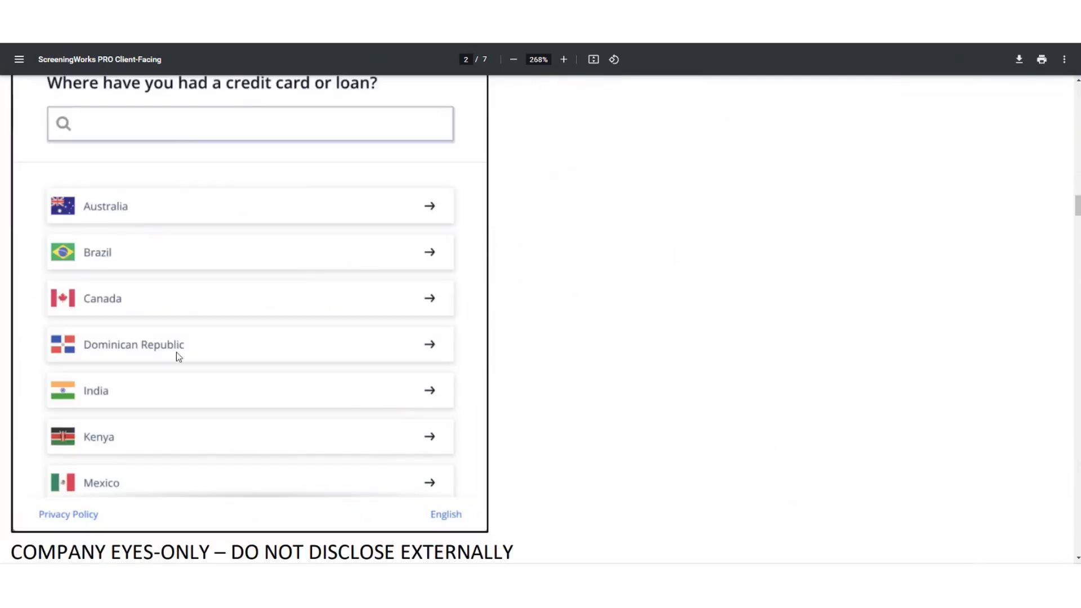
scroll(250, 405, down, 8)
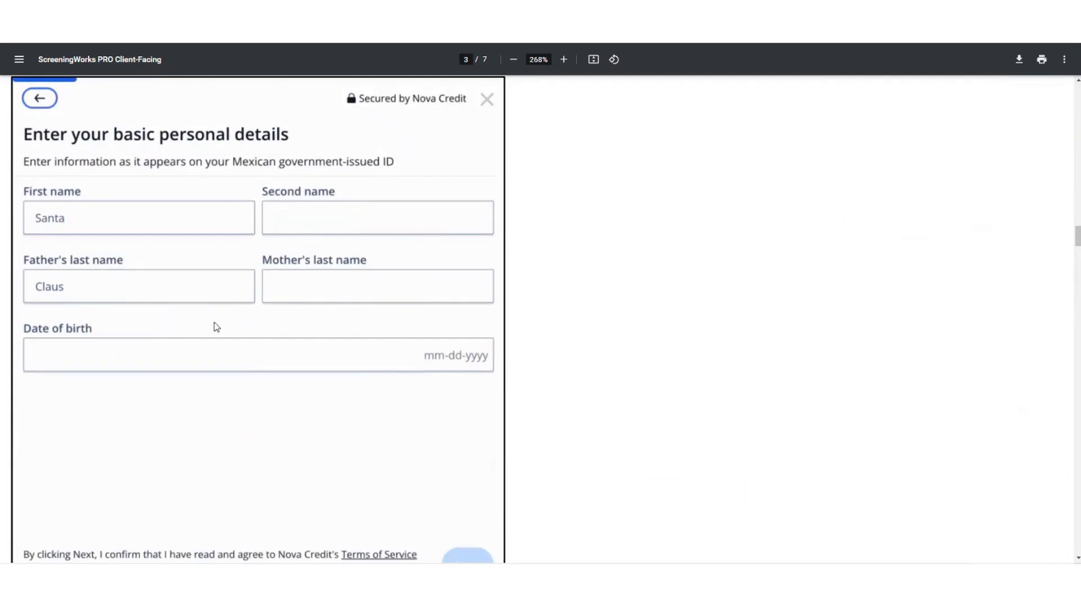
scroll(214, 323, down, 12)
scroll(246, 316, down, 1)
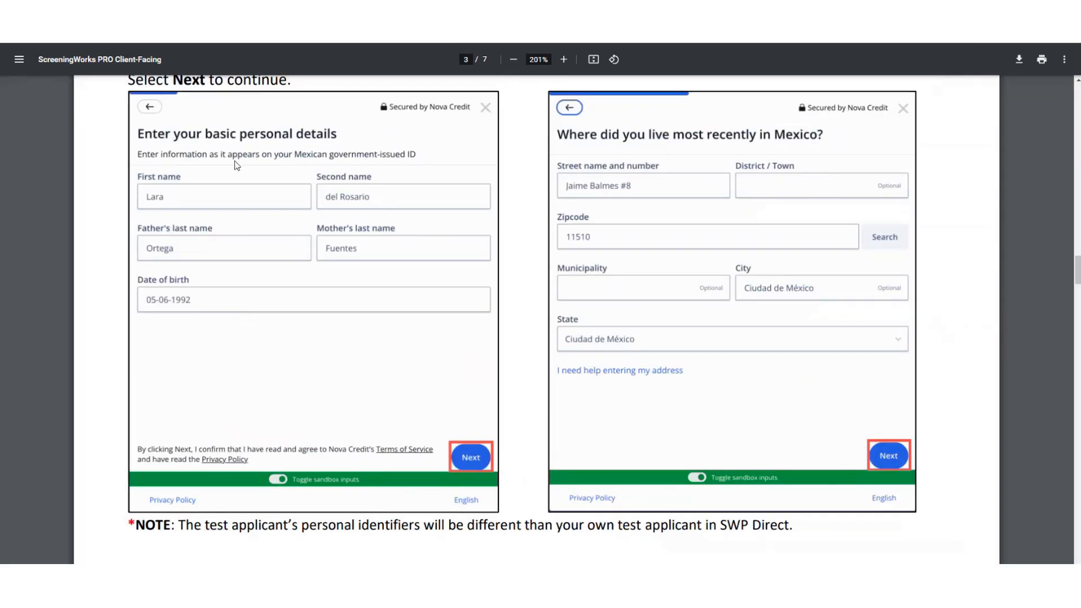
scroll(251, 209, up, 1)
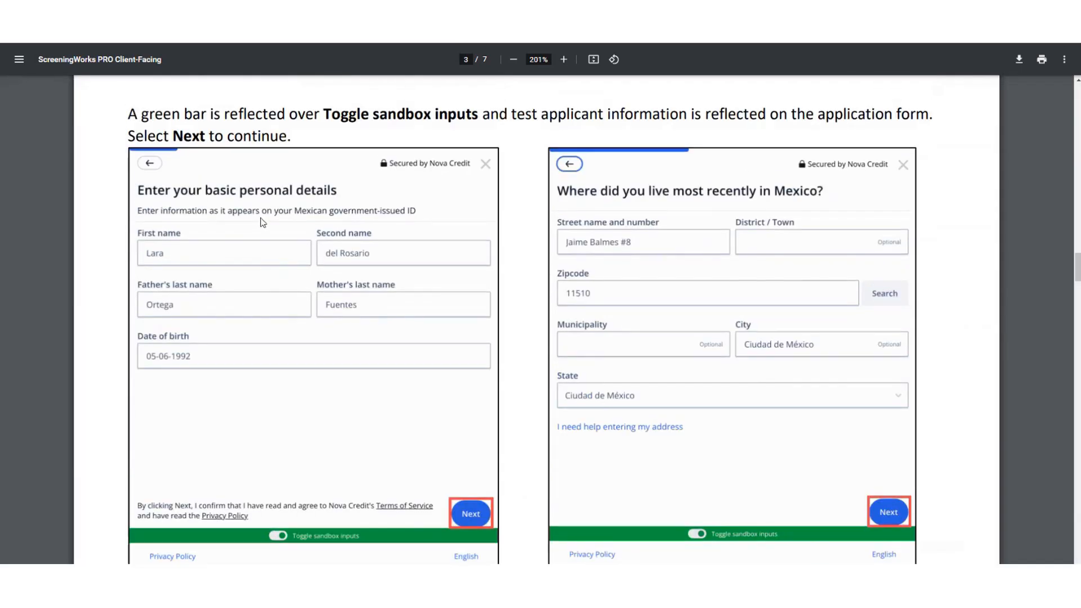
scroll(262, 222, down, 20)
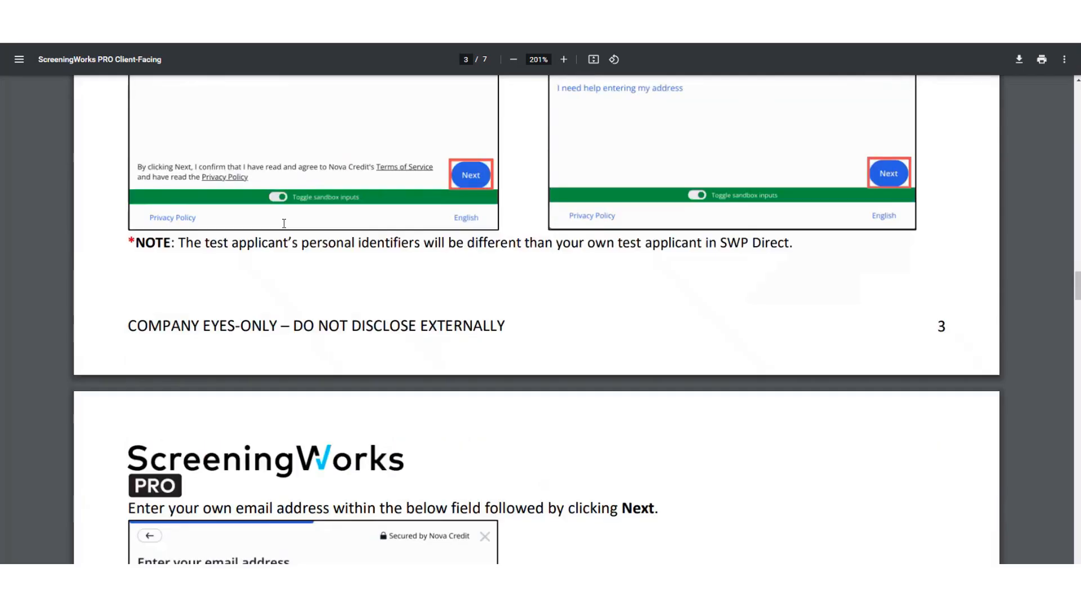
scroll(287, 231, down, 6)
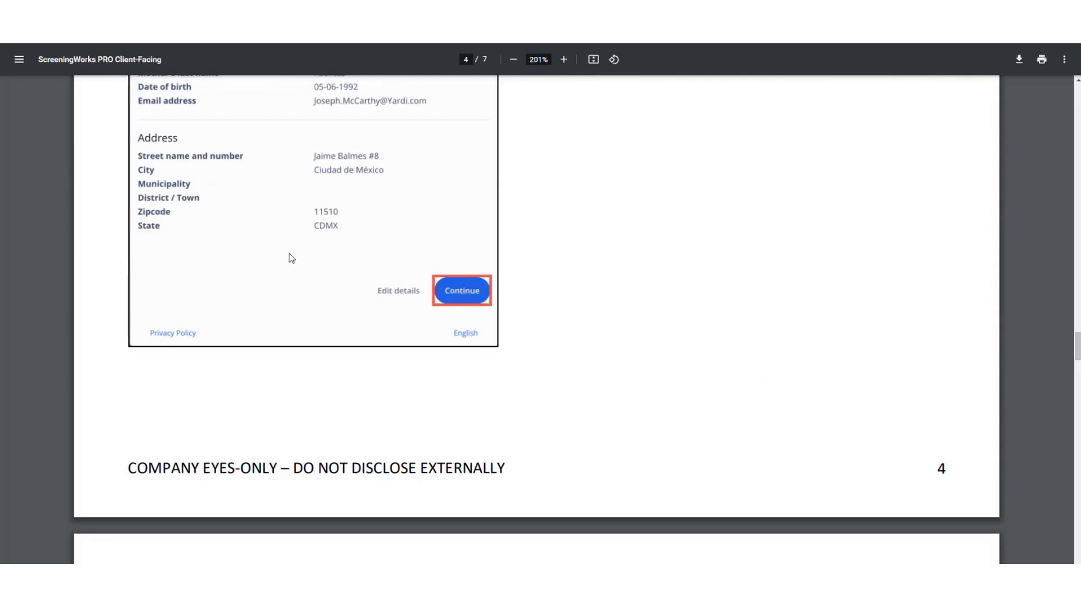
scroll(292, 257, down, 7)
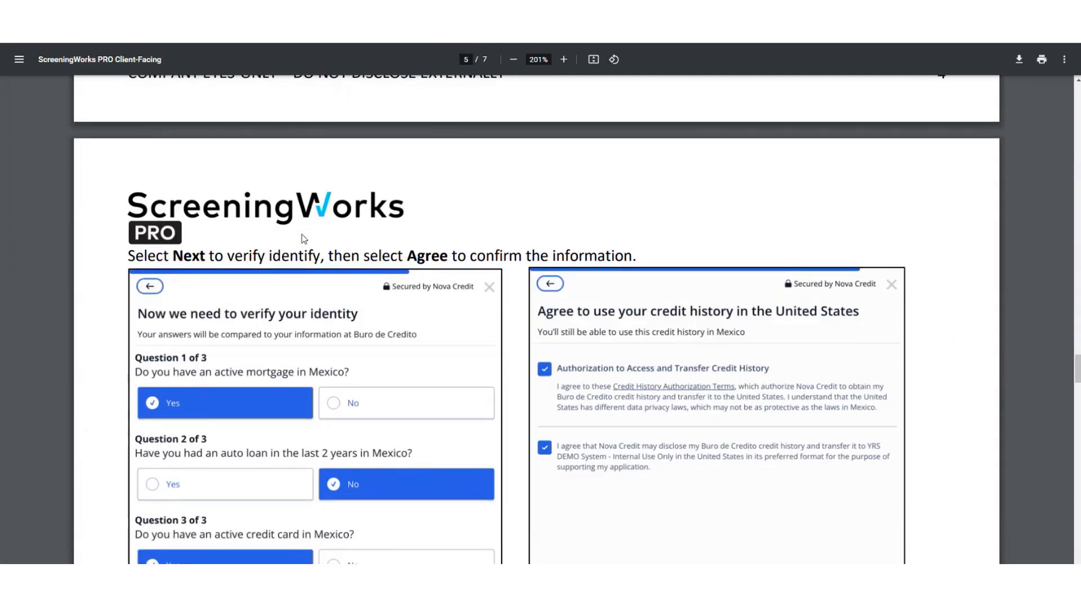
scroll(304, 239, down, 20)
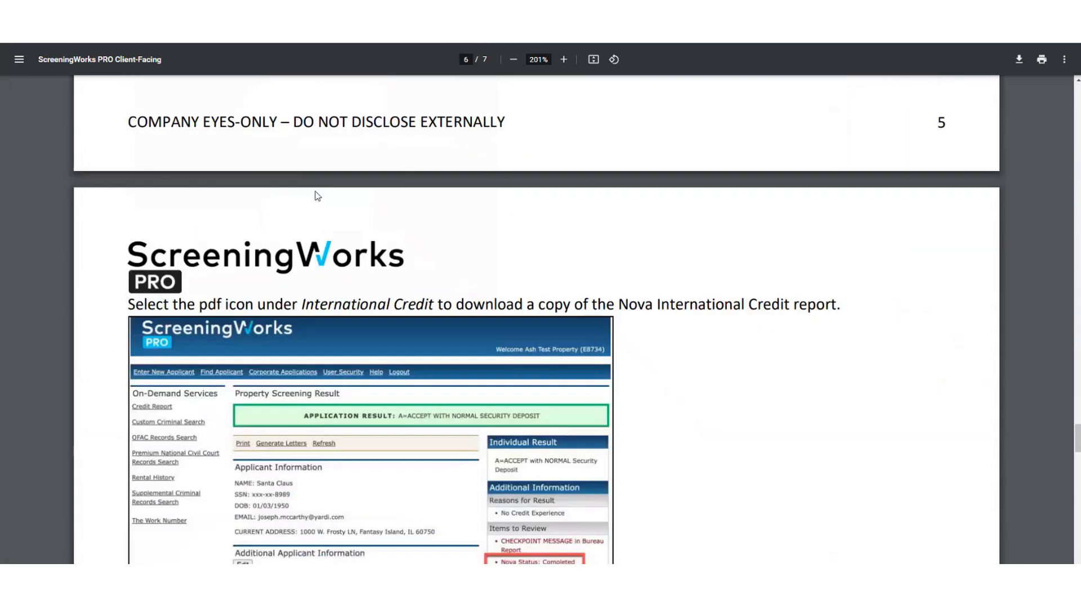
scroll(318, 192, up, 6)
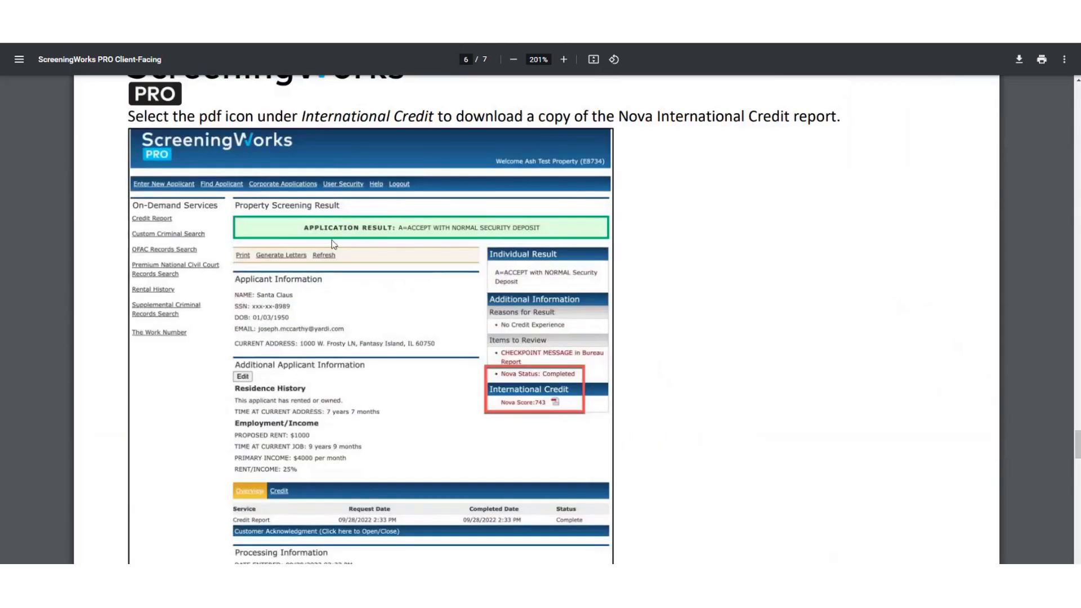
scroll(300, 284, up, 3)
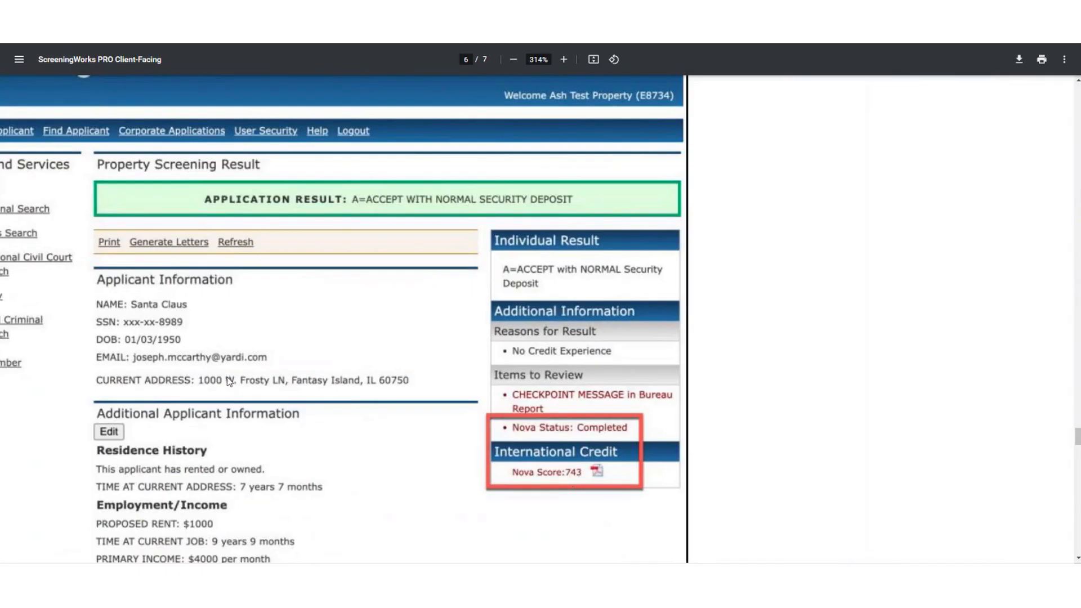
scroll(230, 382, down, 3)
scroll(313, 363, down, 10)
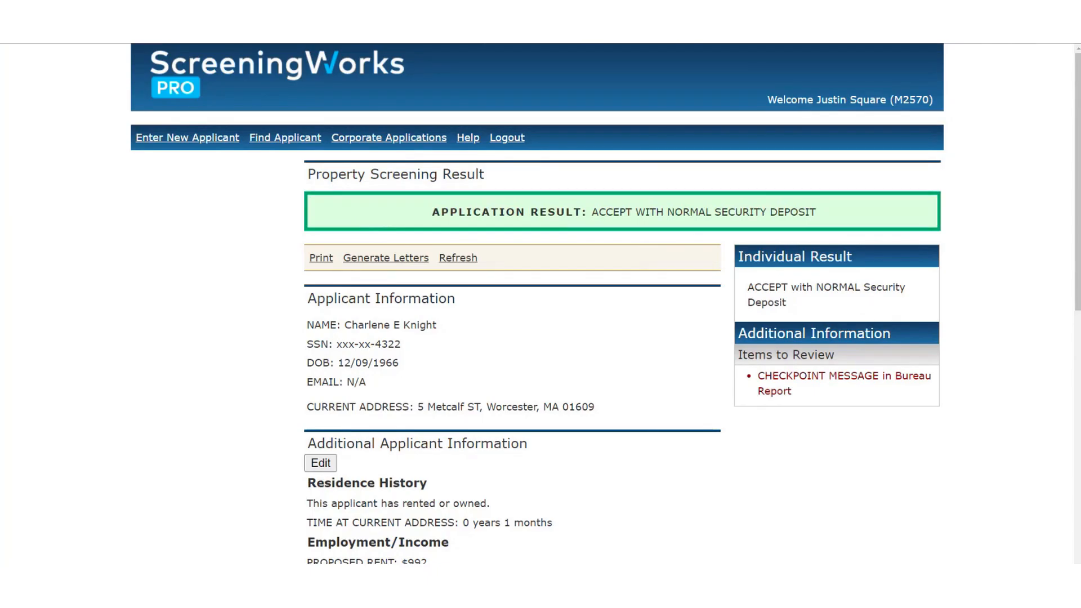
Point out India and Kenya in the NOVA Credit Countries list, then close it without saving.
drag(0, 146, 678, 88)
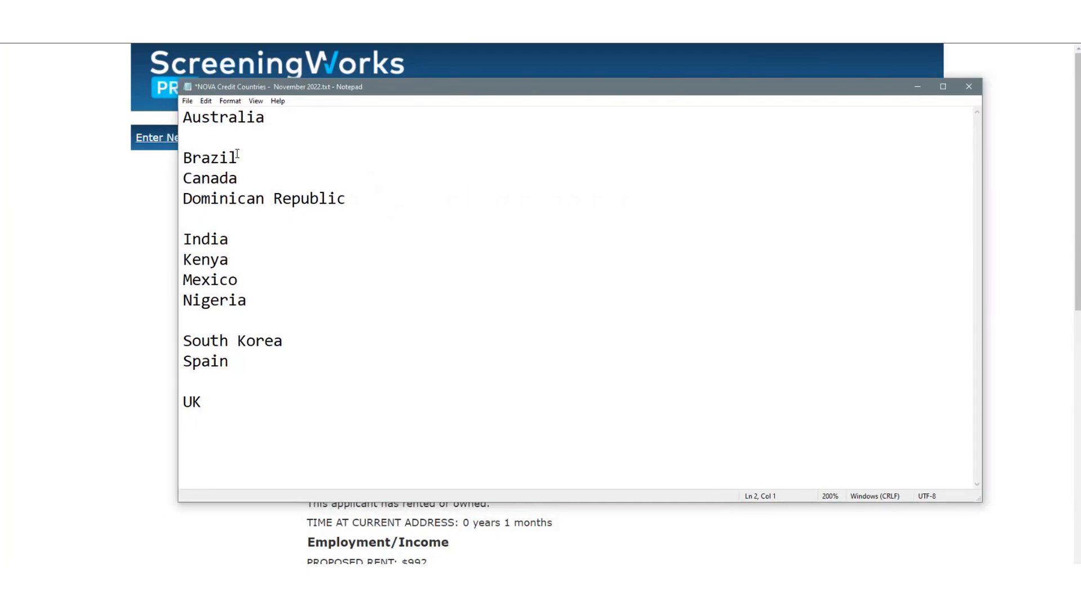
click(529, 246)
click(408, 252)
click(977, 92)
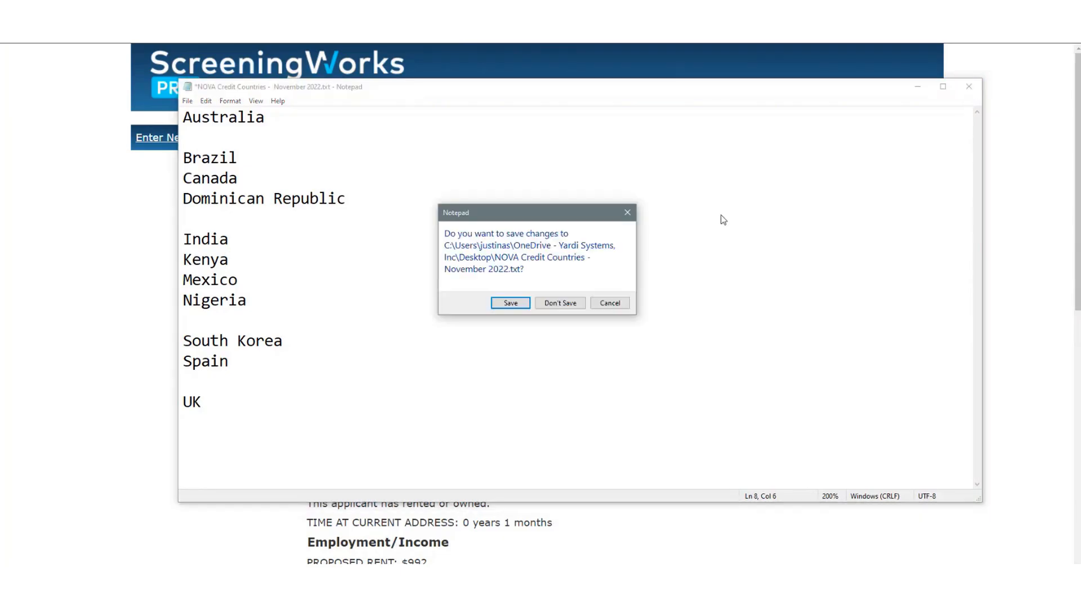
click(554, 304)
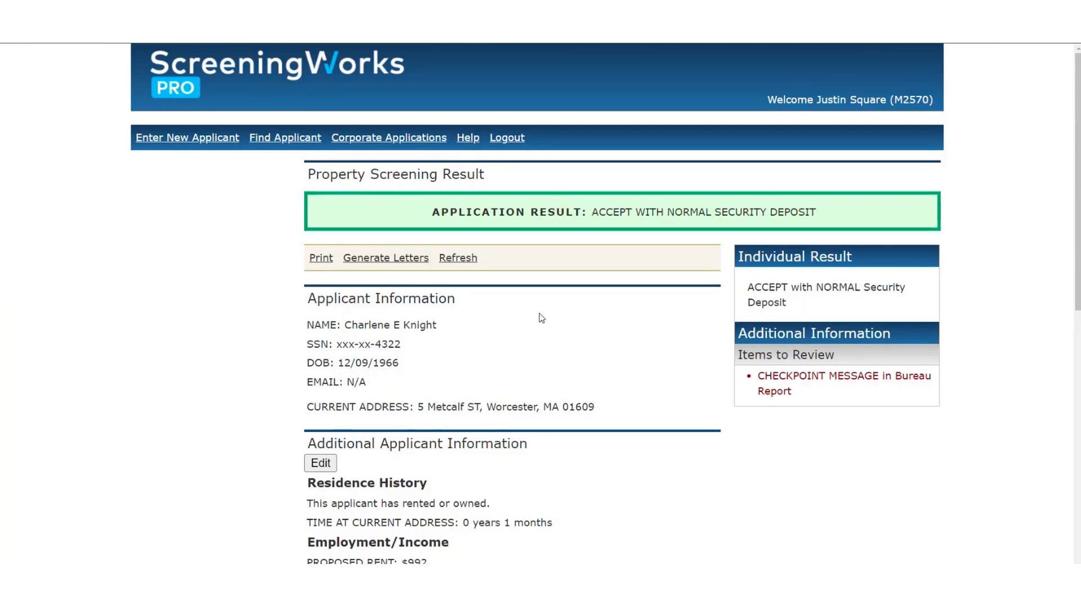
Go to Corporate Applications to bring up the Enter New Corporate Application form.
click(431, 145)
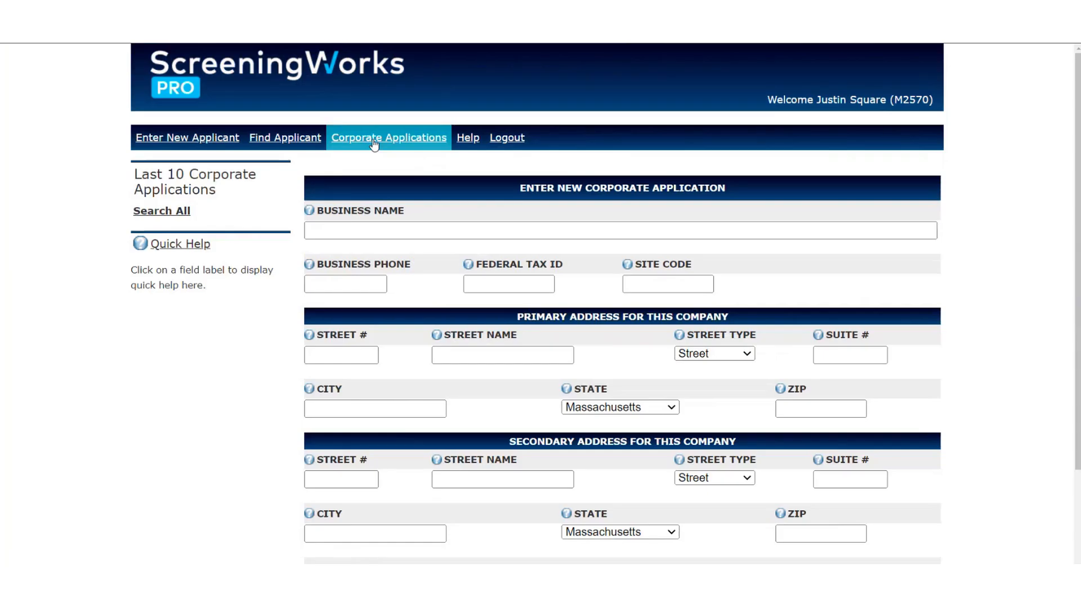
Zoom out the form and enter 'home depot' as the Business Name, correcting the typo.
drag(557, 194, 752, 194)
click(751, 194)
key(ctrl+minus)
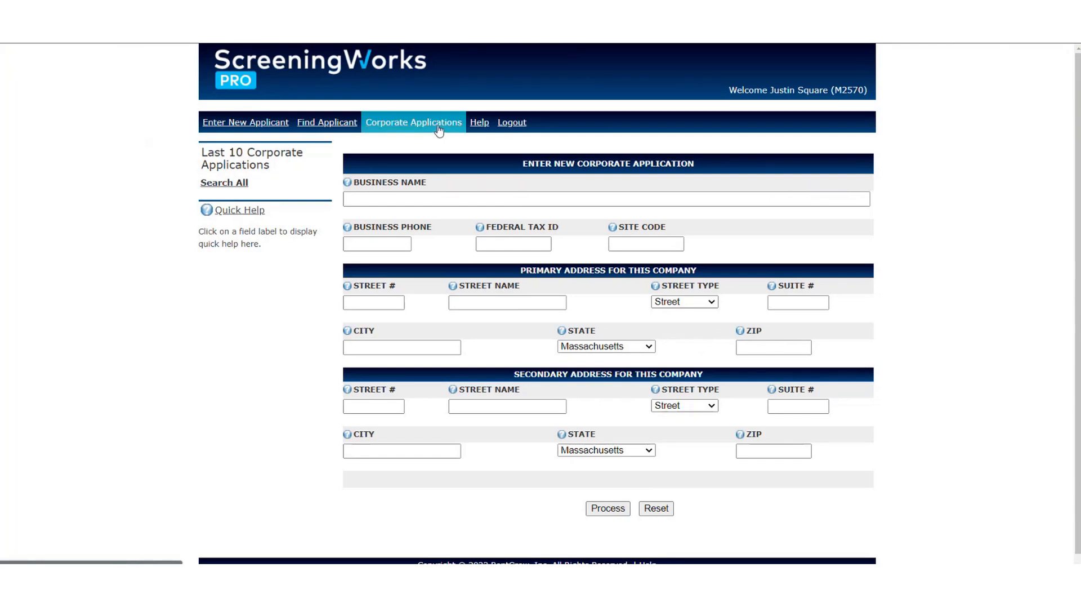
click(408, 198)
text(h)
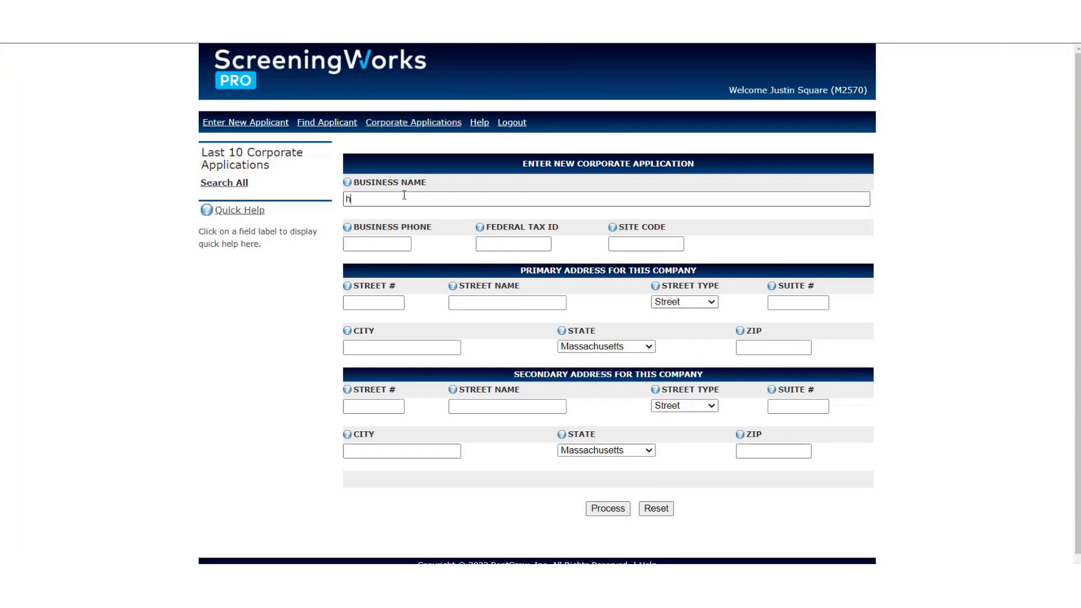
text(ome dpoet)
key(BackSpace)
key(BackSpace)
key(BackSpace)
key(BackSpace)
text(epoty)
double_click(404, 195)
text(depot)
Step through Business Phone, Federal Tax ID and Street # fields, leaving them blank.
click(385, 242)
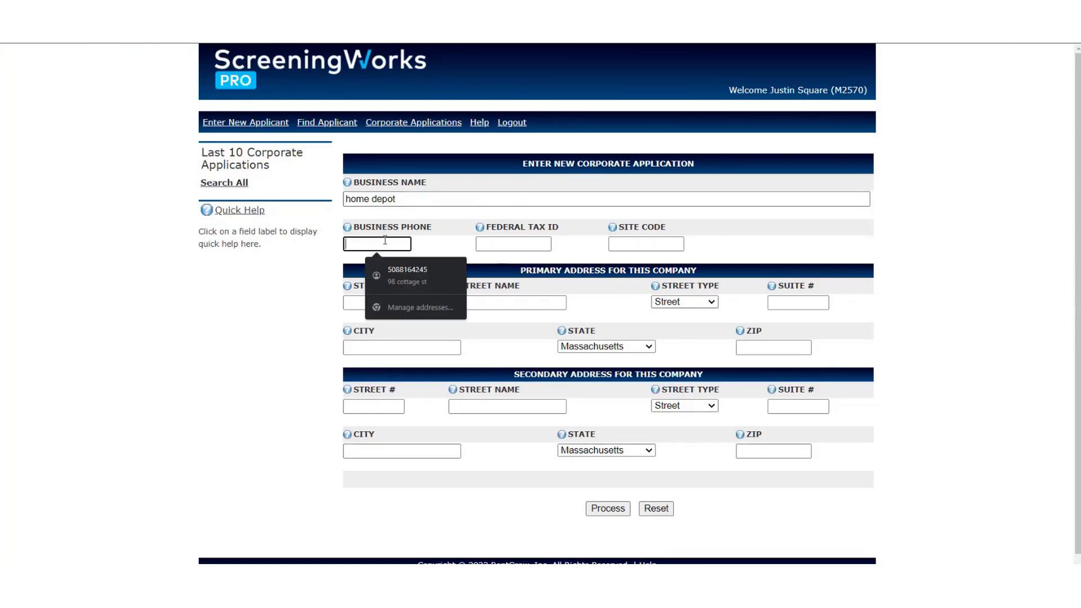
click(524, 240)
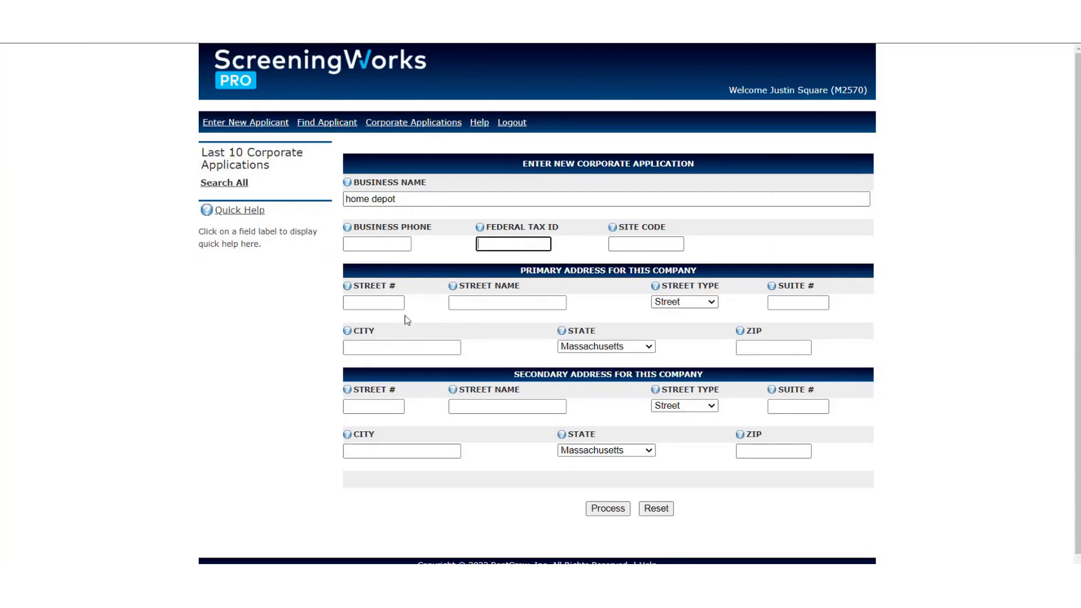
click(392, 305)
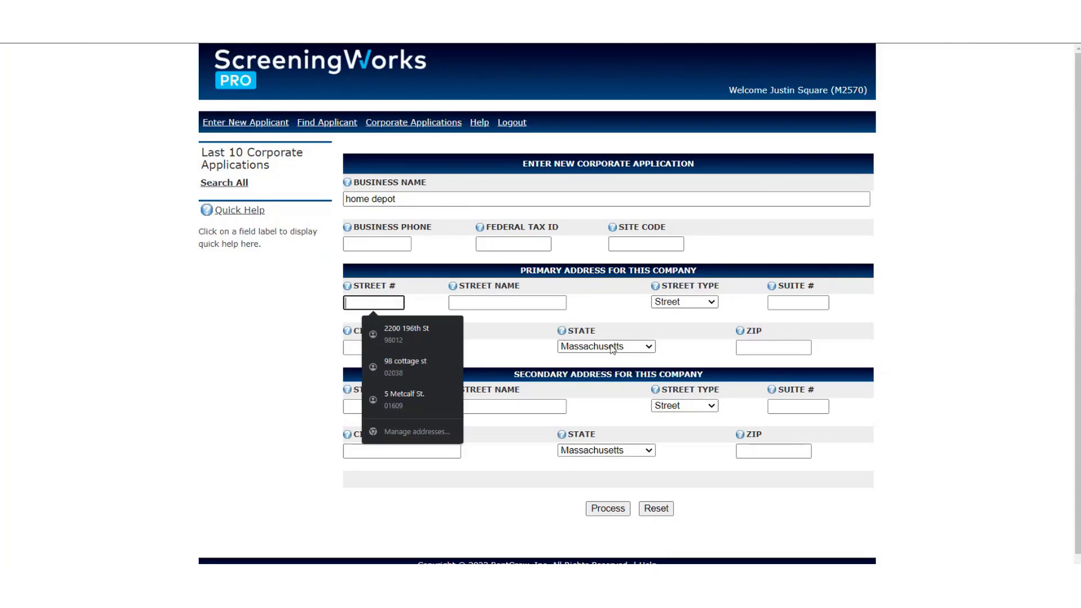
click(516, 449)
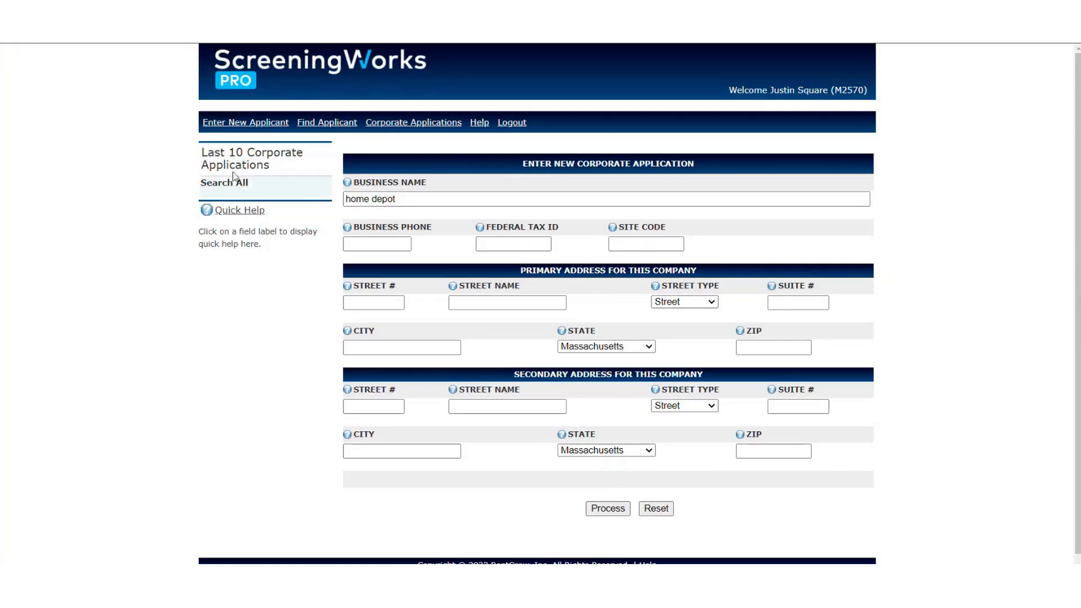
drag(214, 150, 287, 174)
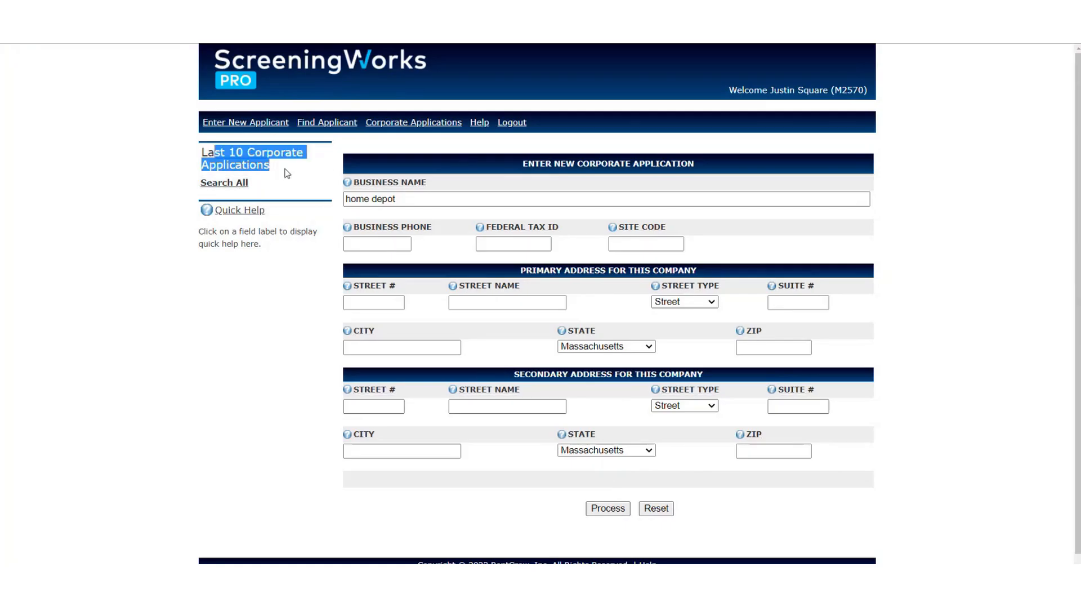
Search all corporate applications for business name 'home depot', then navigate back.
click(227, 187)
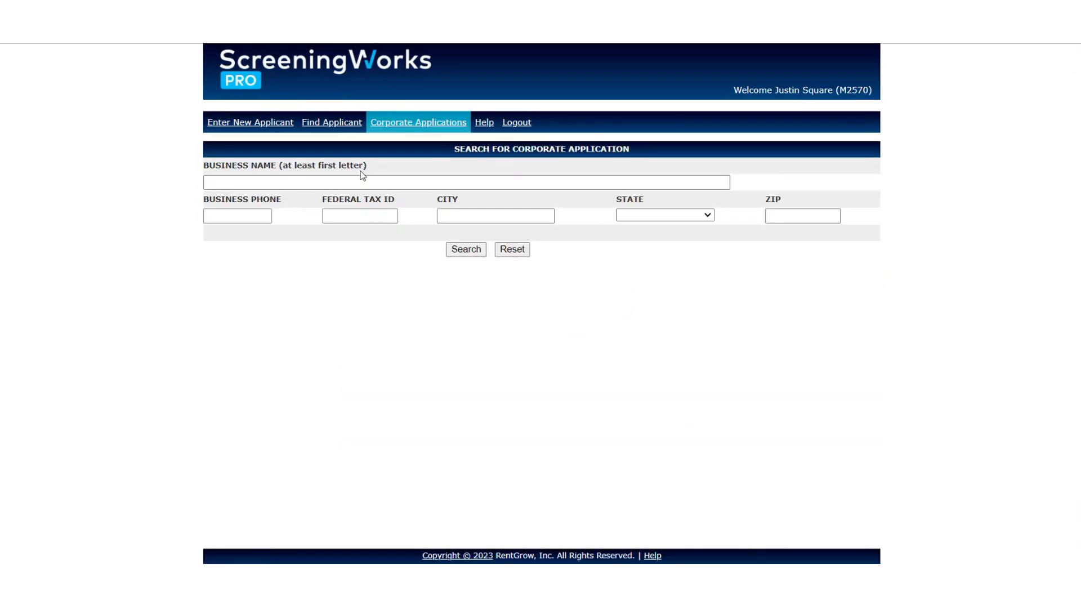
click(320, 183)
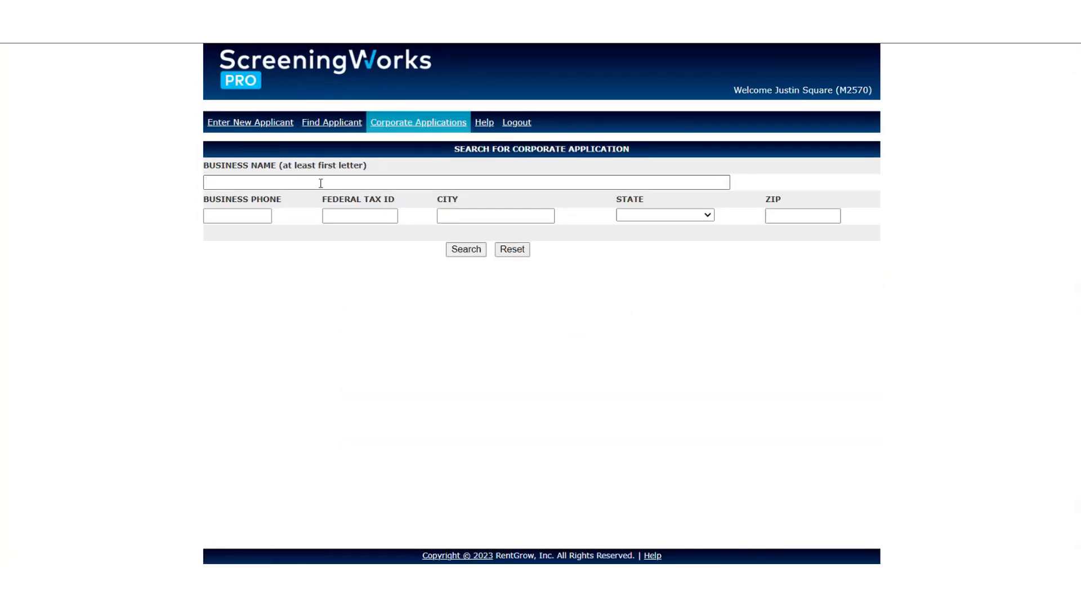
text(home depot)
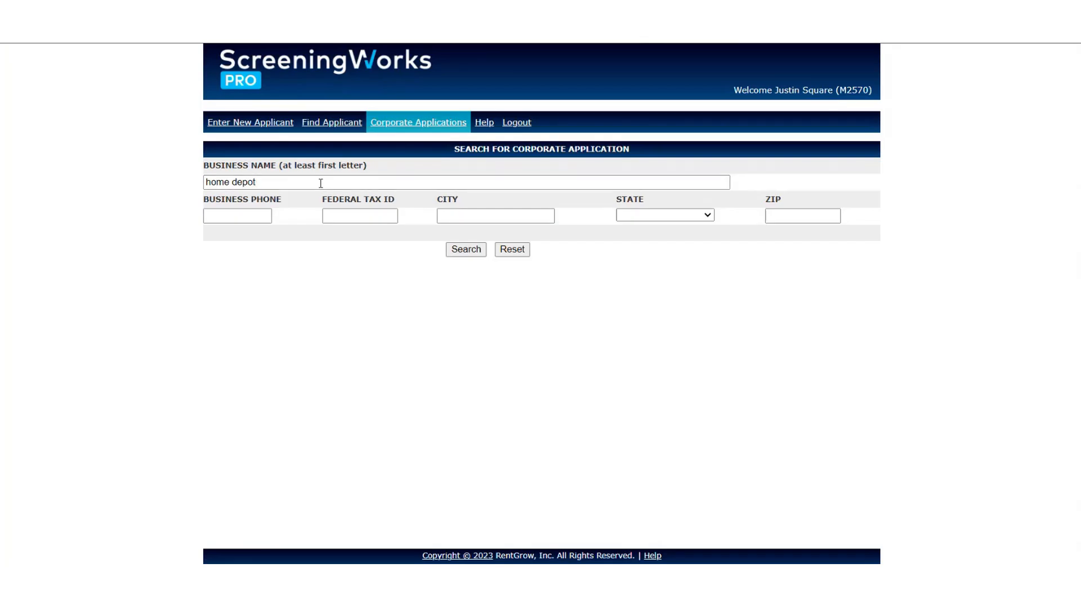
click(408, 126)
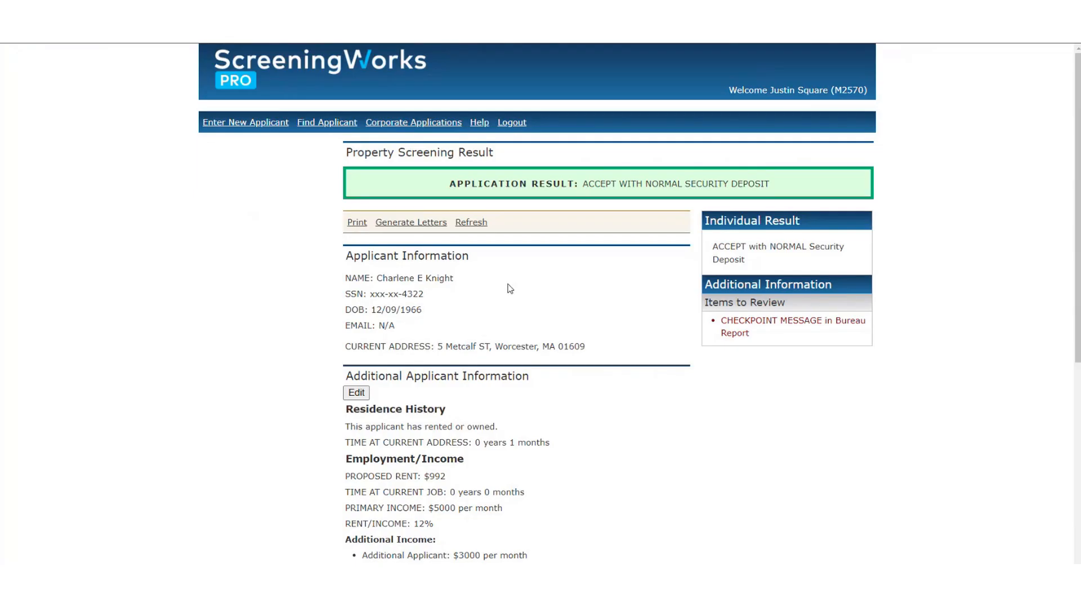
click(428, 125)
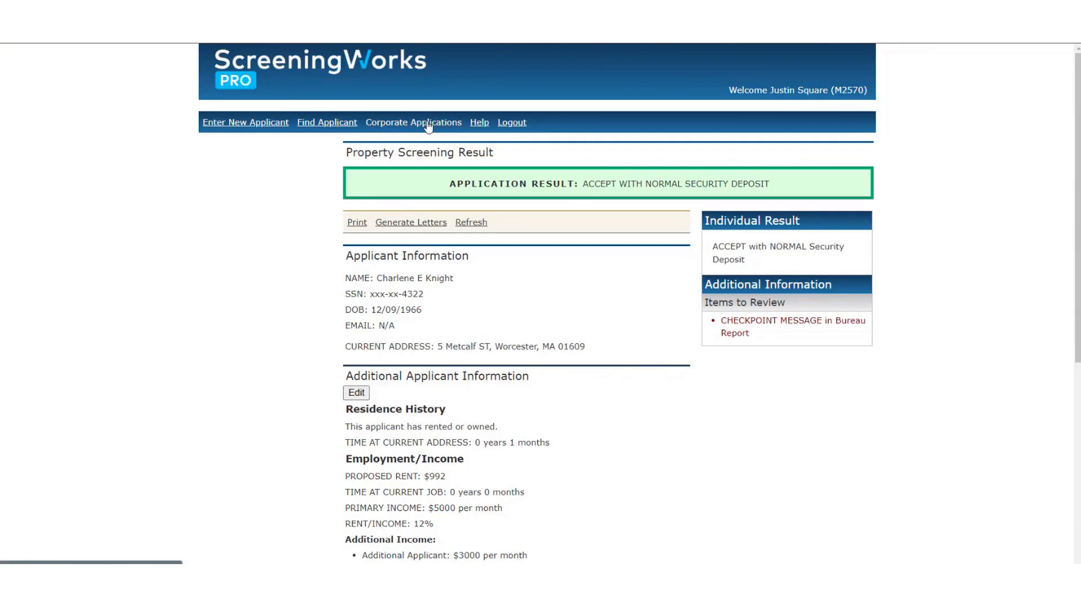
Place the cursor in the empty Business Name field of the new corporate application form.
click(494, 202)
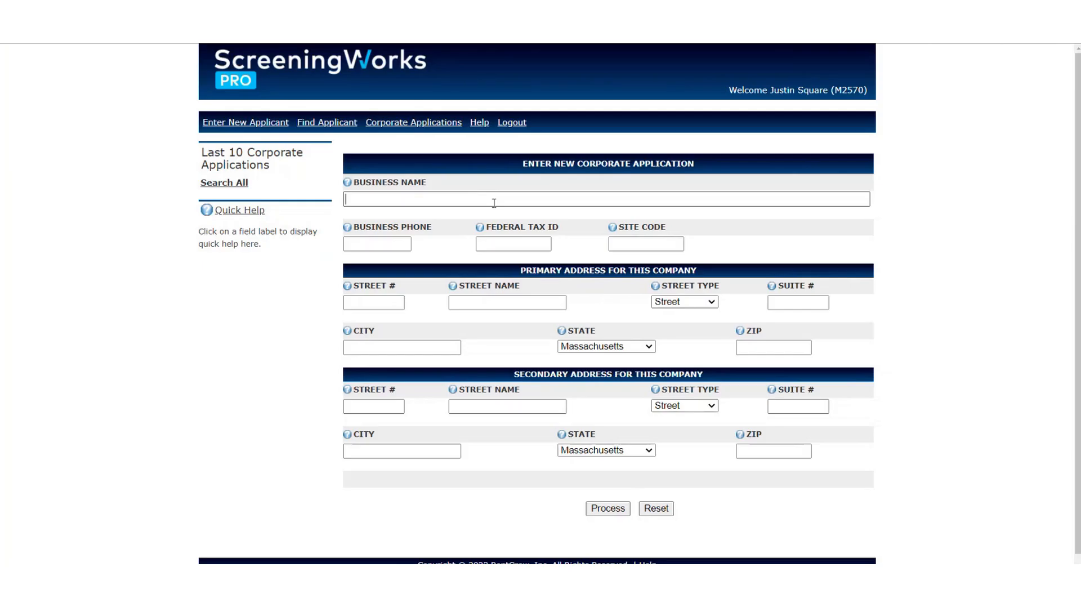
click(494, 203)
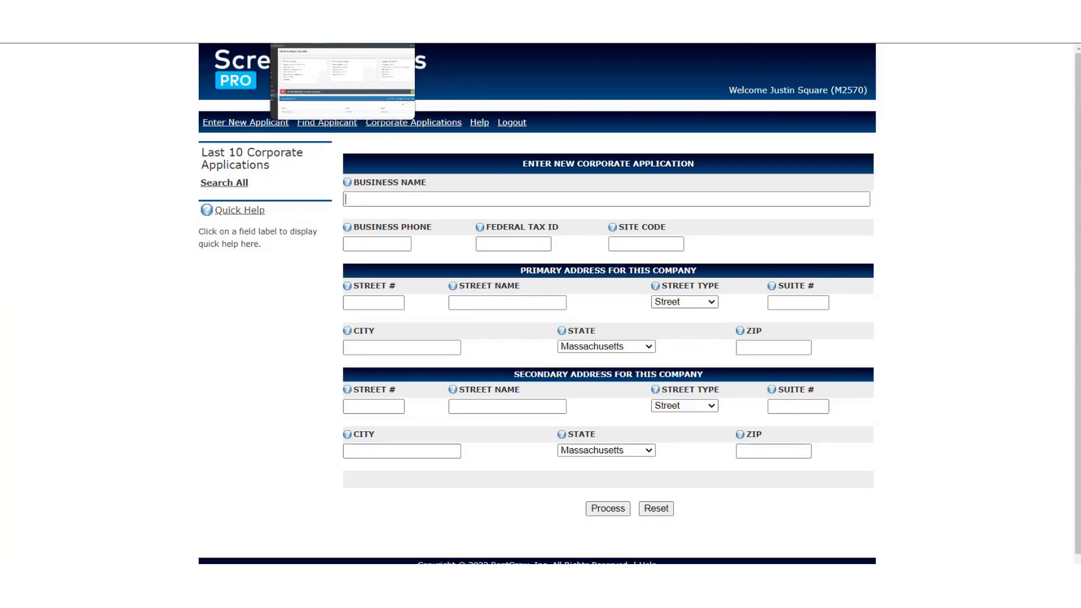
In the Voyager guest record, open Screening, start a New Report and show the report-type list.
click(304, 10)
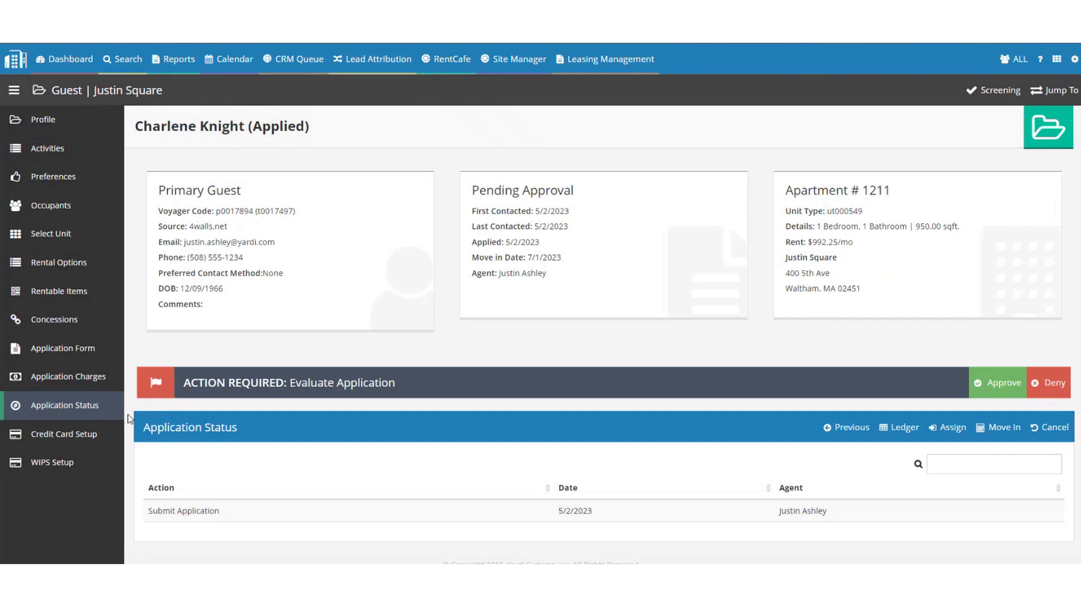
click(994, 90)
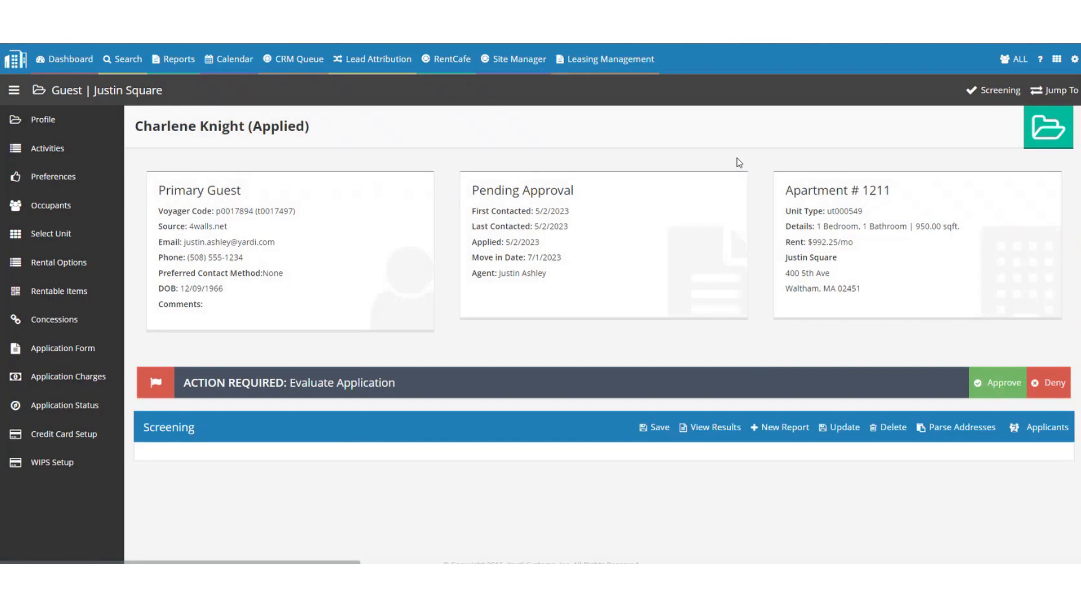
click(957, 427)
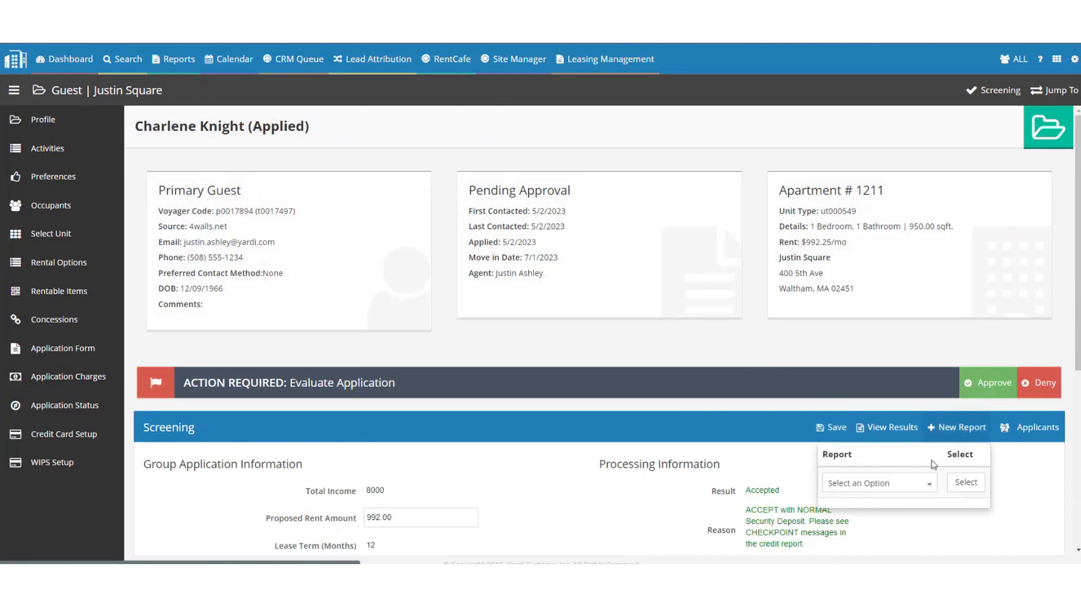
click(875, 483)
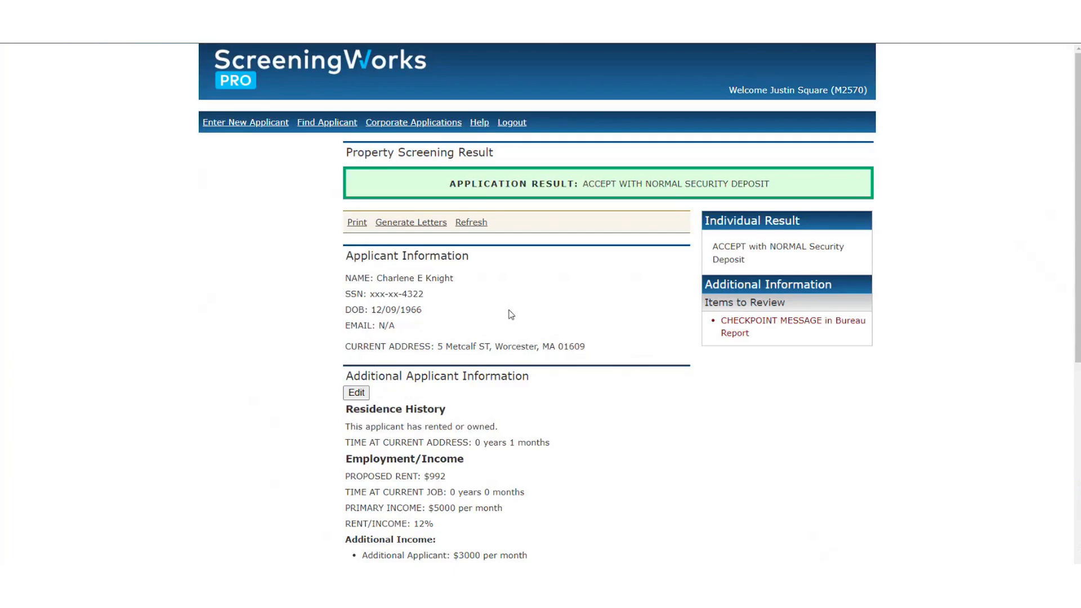
Highlight the Accept With Normal Security Deposit result and SSN line, then return to Voyager.
drag(806, 173, 451, 179)
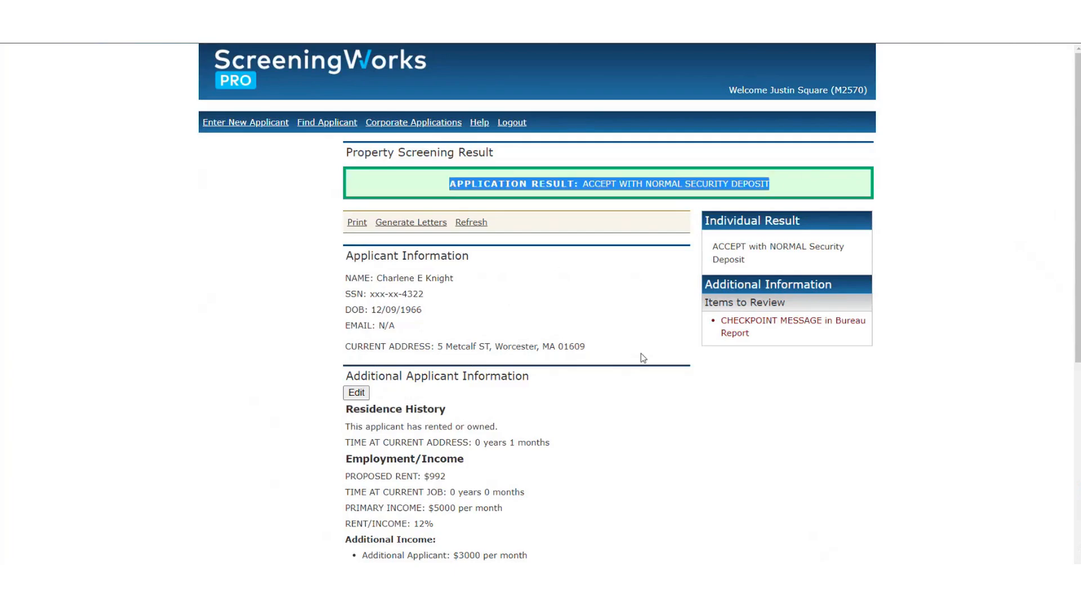
click(620, 346)
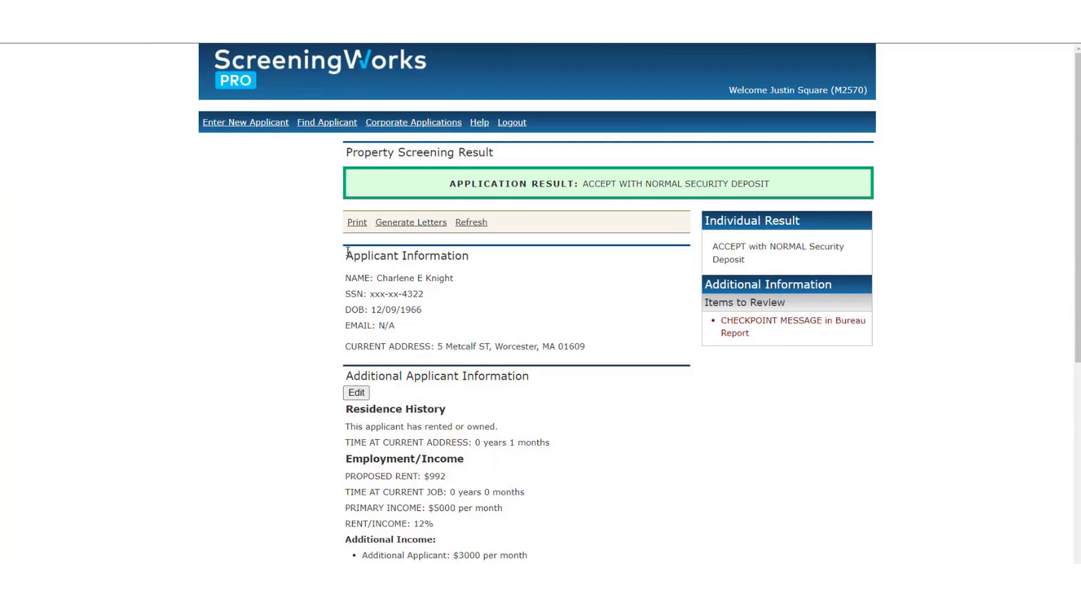
triple_click(555, 292)
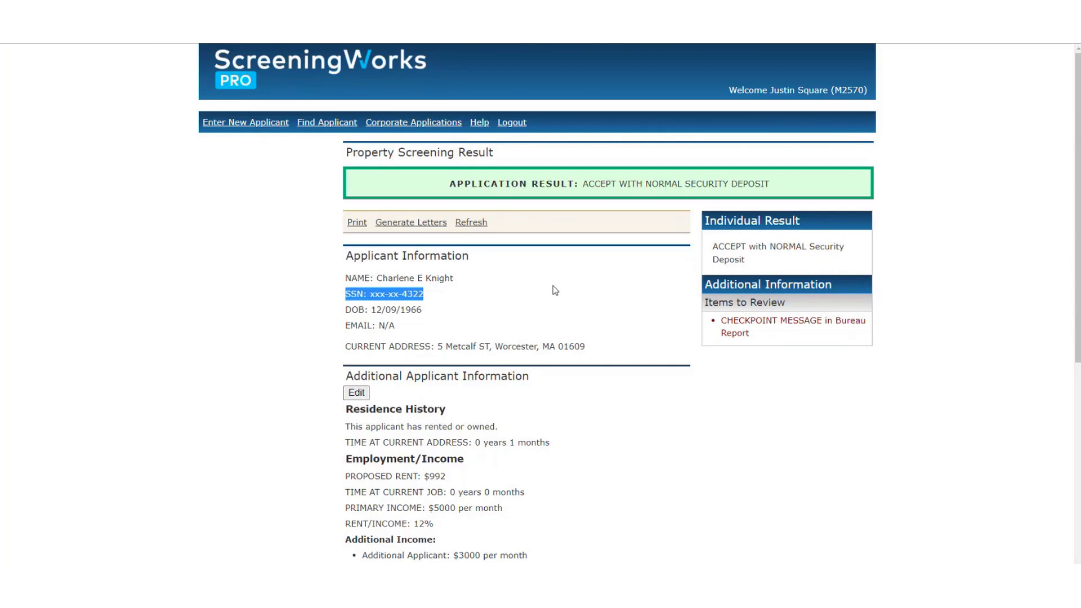
key(alt+Tab)
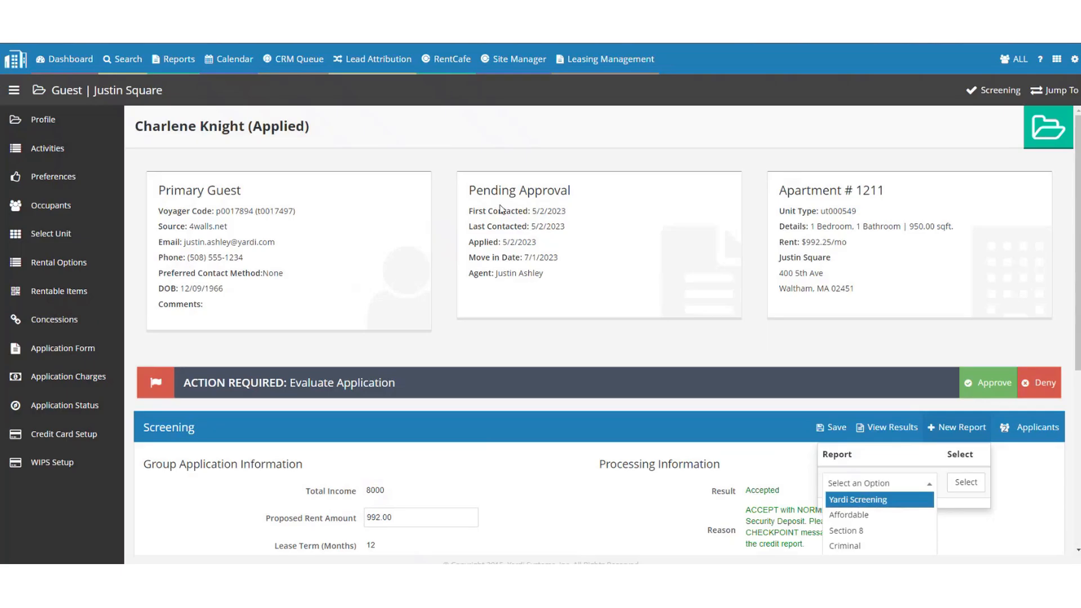
click(425, 153)
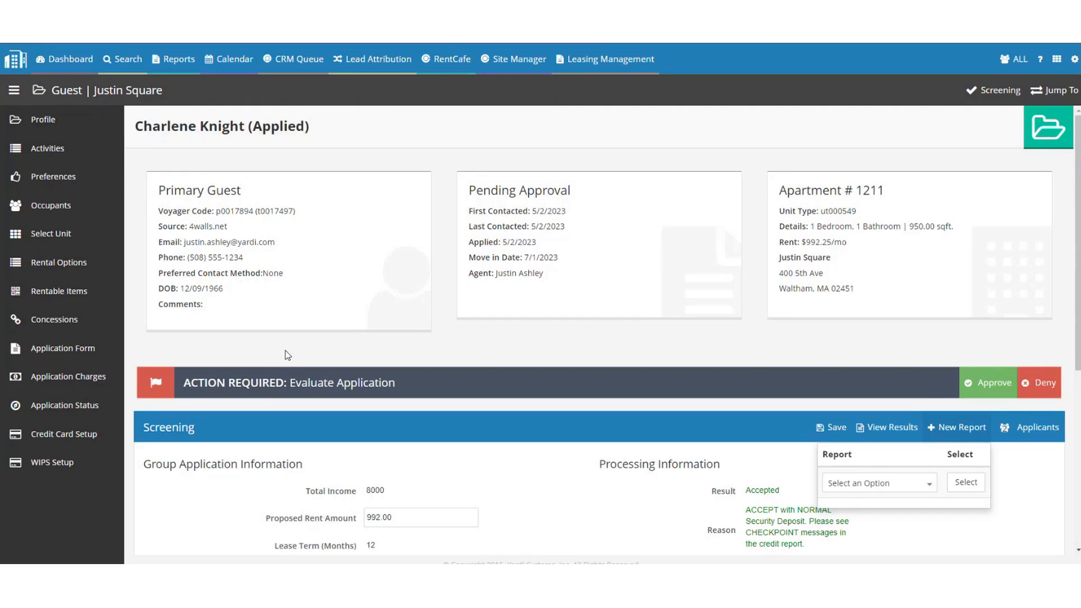
From the application's Occupants list, start adding a brand-new person as an occupant.
click(44, 209)
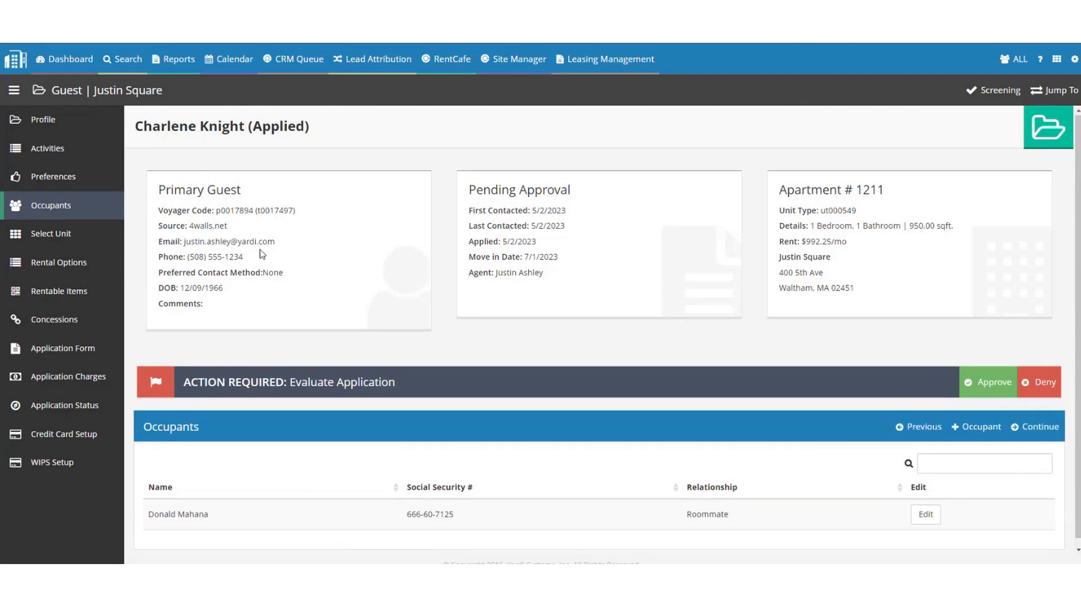
scroll(605, 313, down, 1)
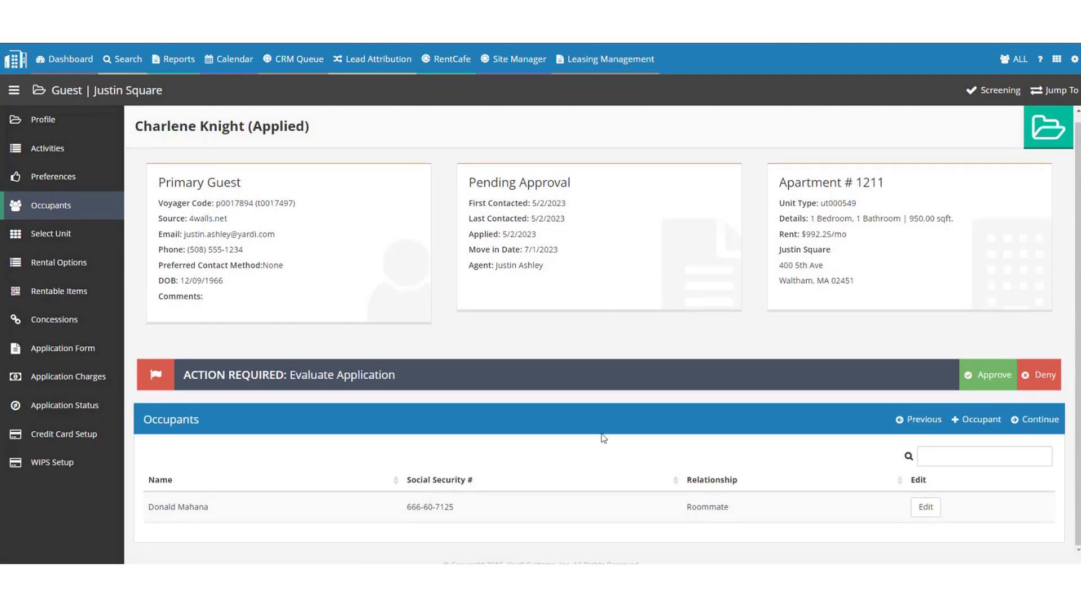
click(991, 421)
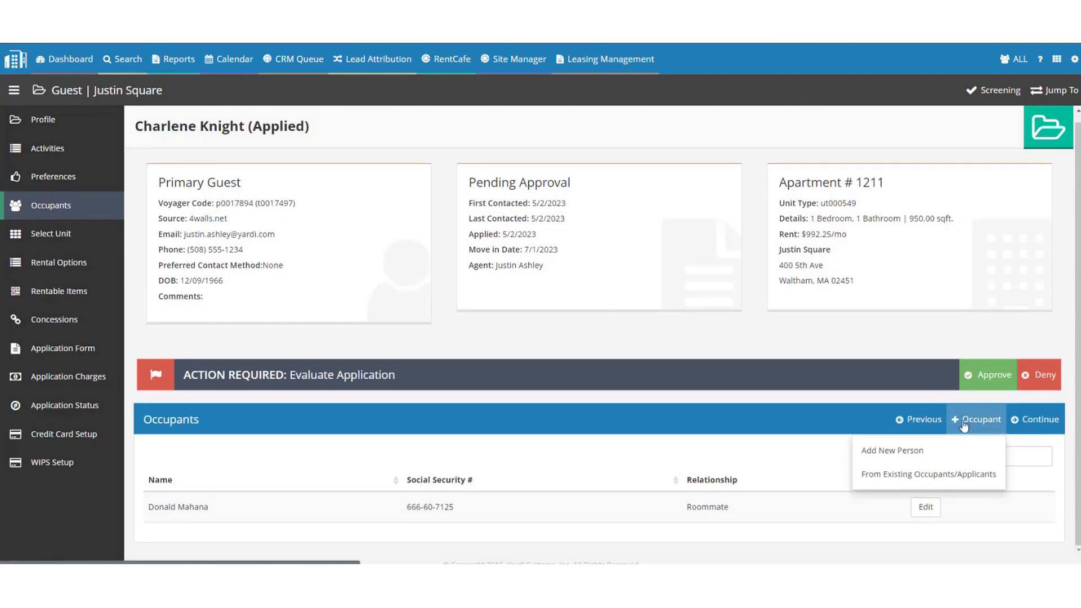
click(960, 449)
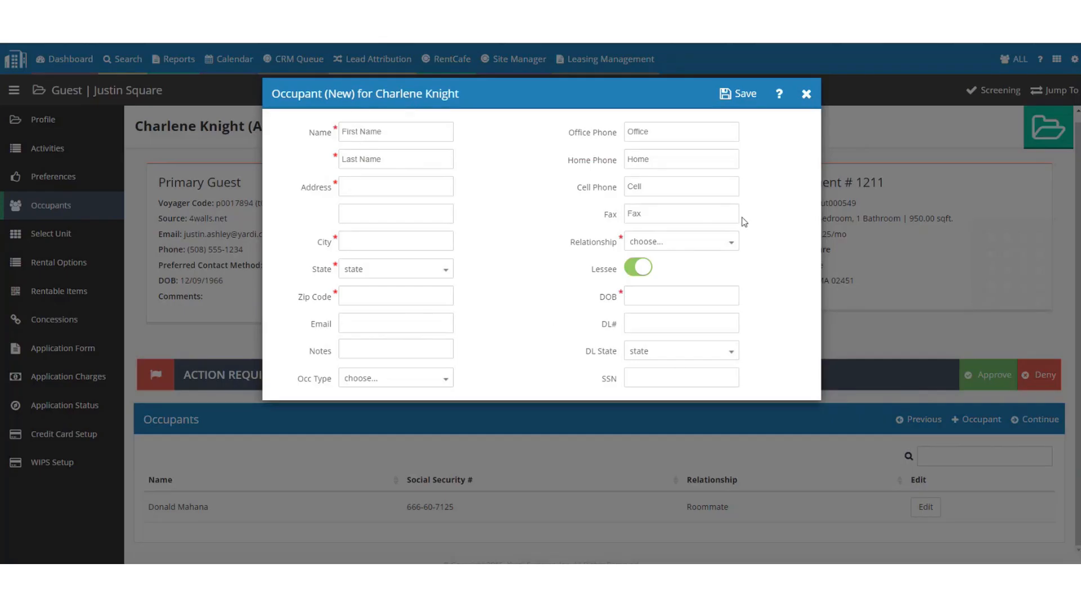
Set the new occupant's Relationship to Guarantor, then close the form without saving.
double_click(592, 243)
click(653, 243)
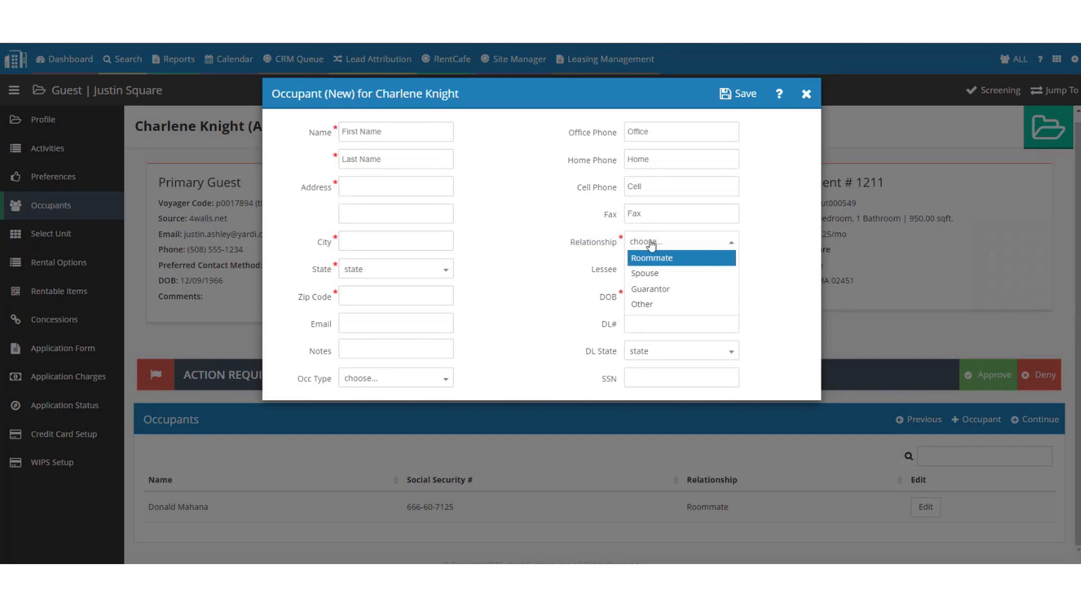
click(670, 291)
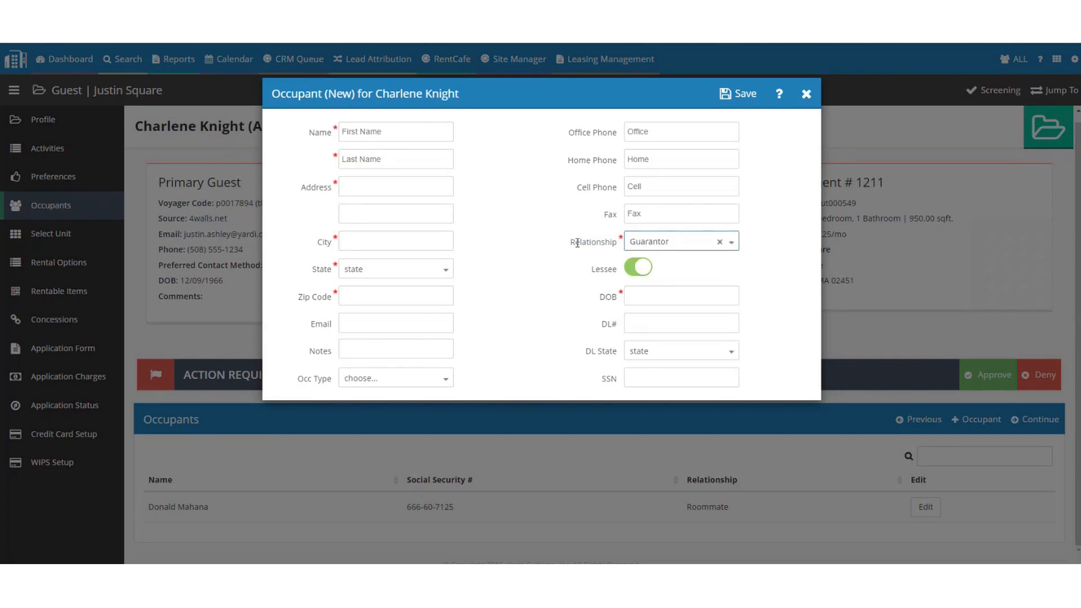
click(577, 243)
double_click(577, 243)
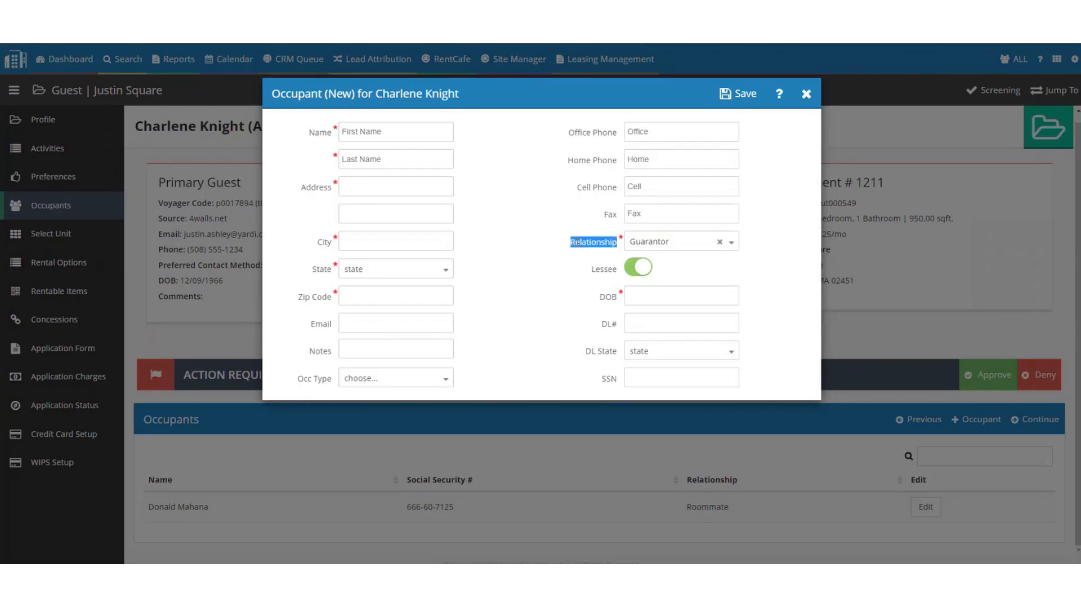
click(669, 246)
click(670, 247)
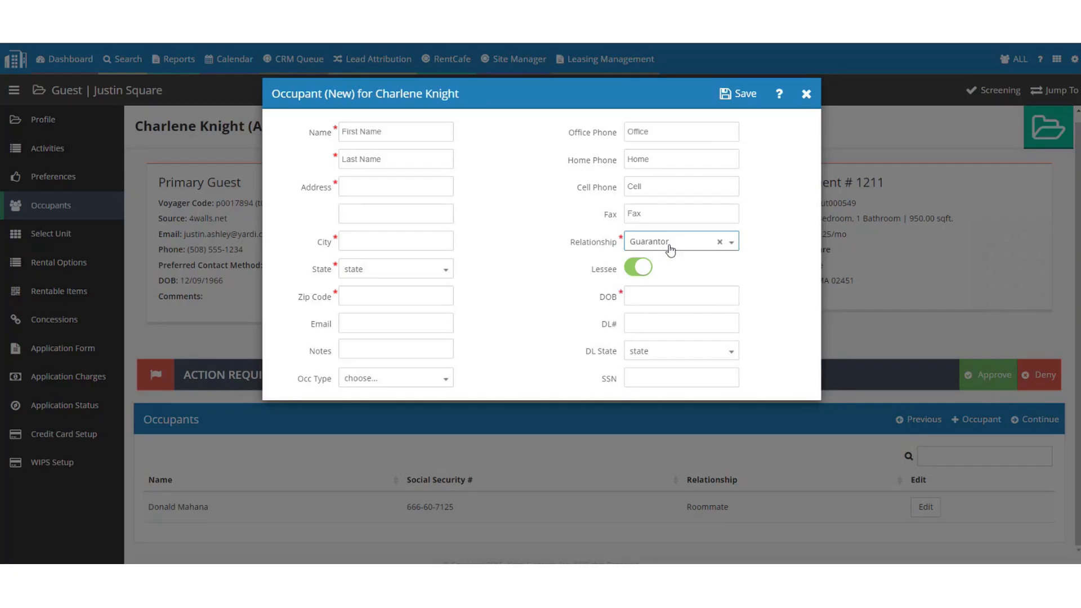
click(566, 251)
click(807, 94)
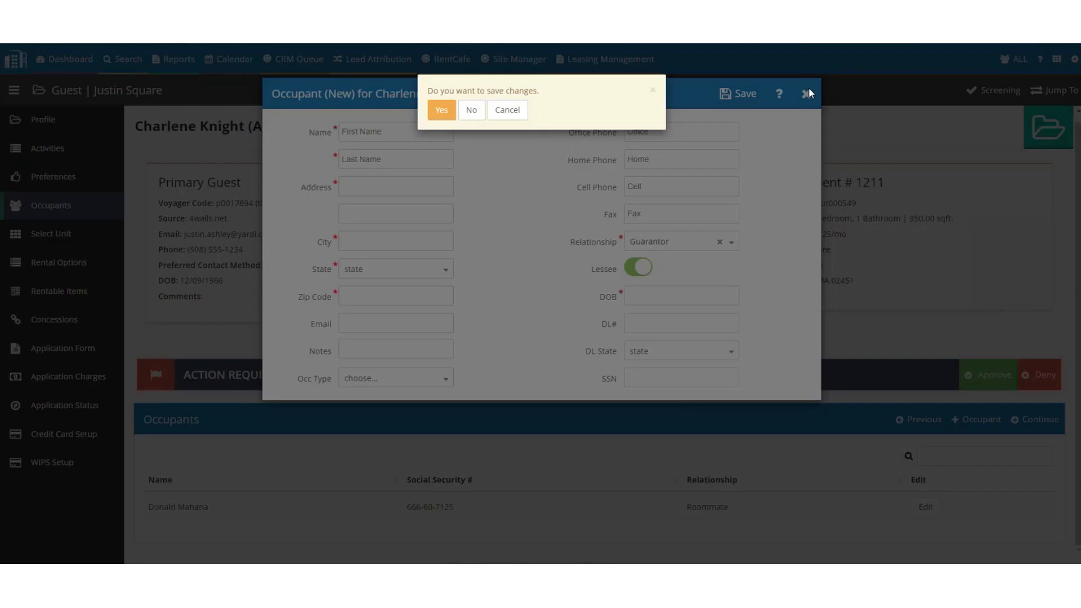
click(471, 111)
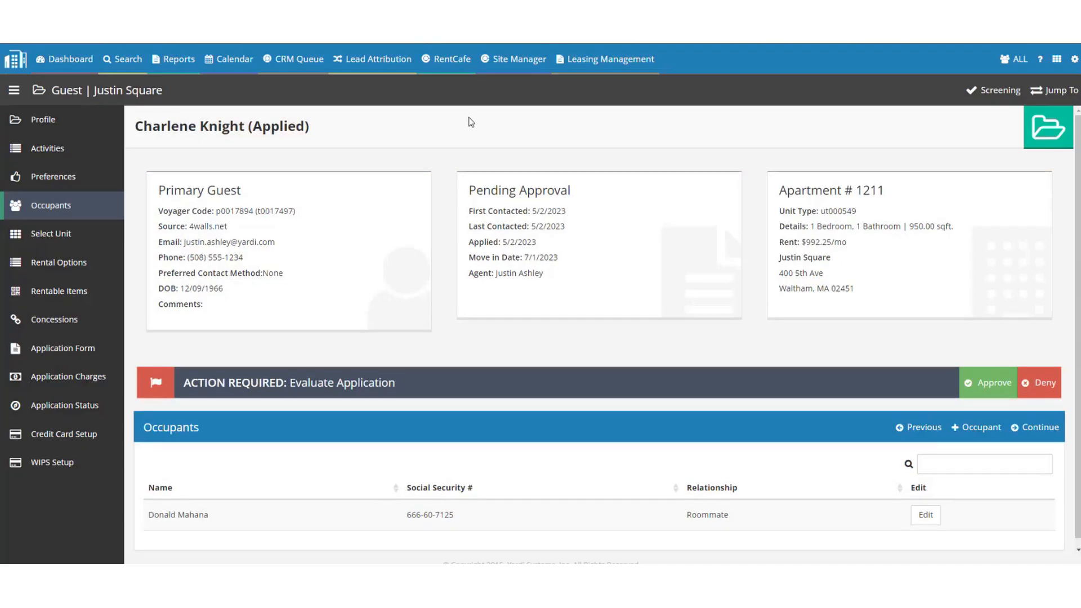
Check the applicants on the application form, then open Screening showing income 8000 and result Accepted.
click(60, 349)
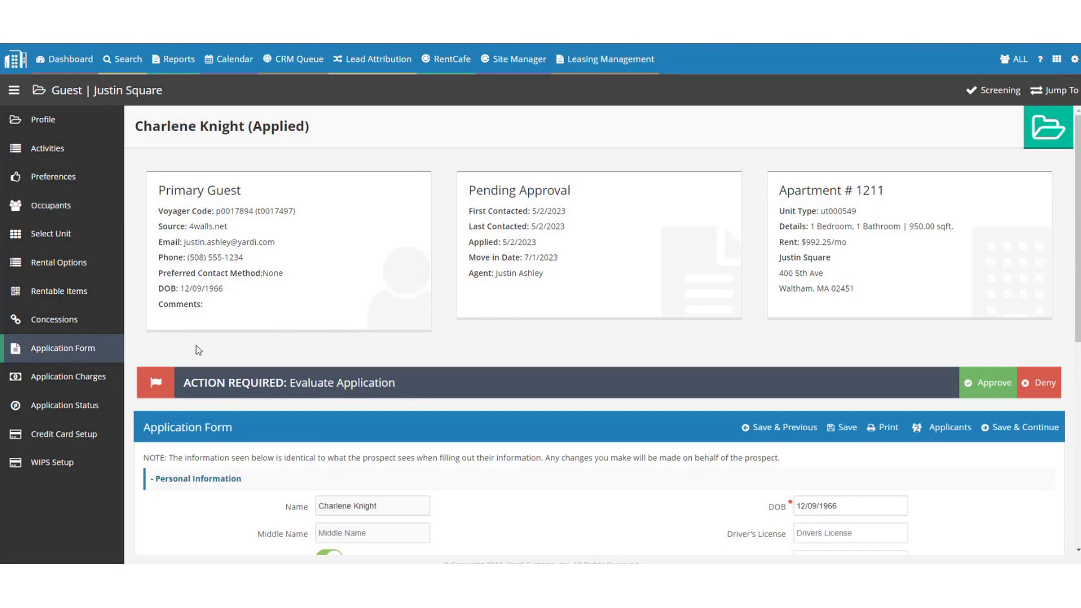
scroll(198, 360, down, 2)
click(196, 367)
click(950, 314)
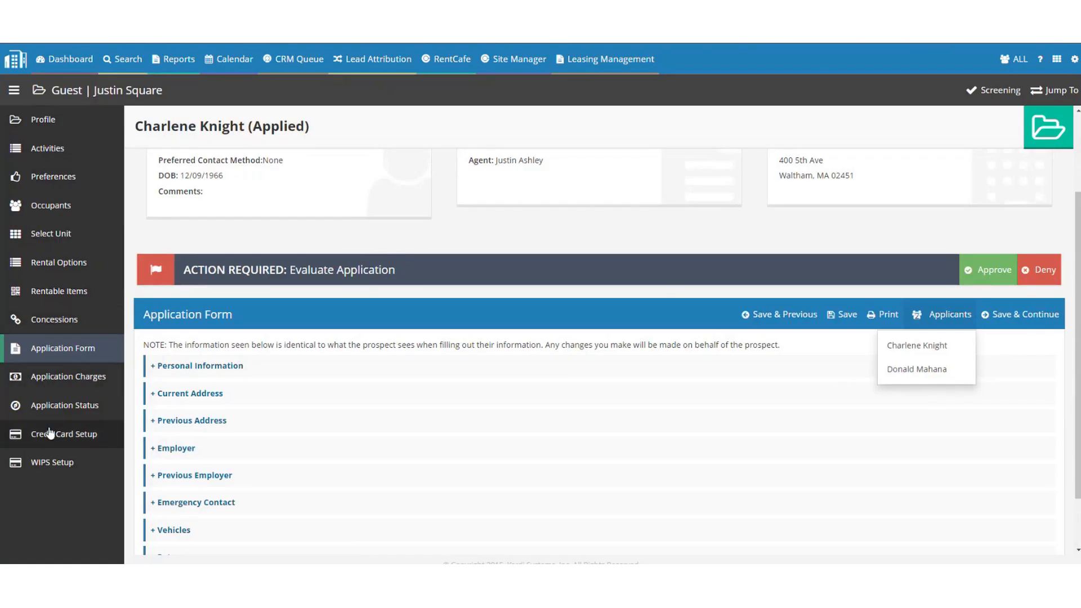
click(995, 96)
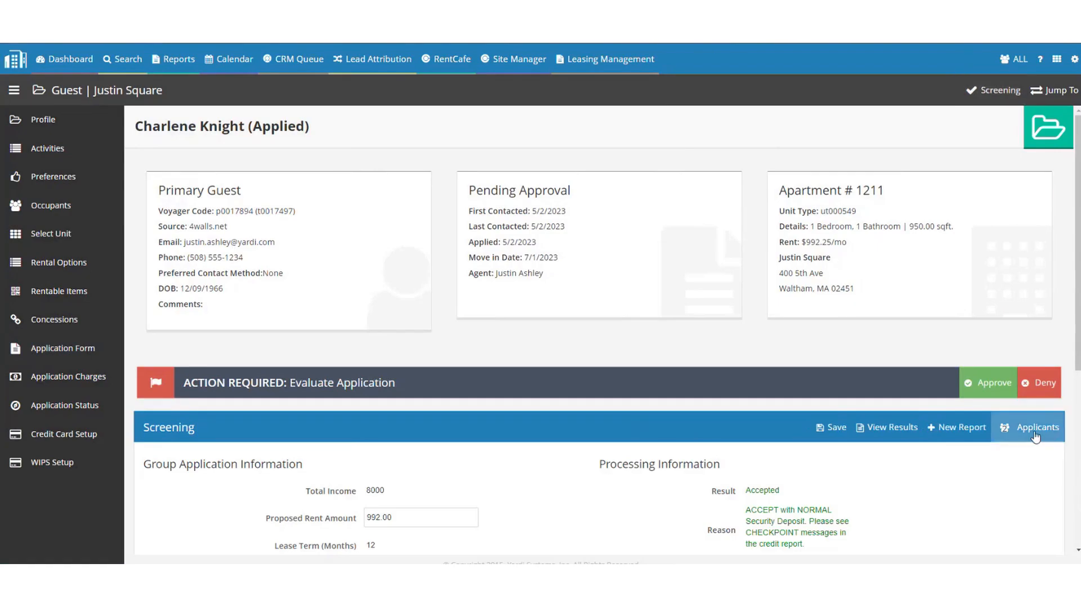
Bring up the second applicant's screening details from the Applicants list.
click(1020, 438)
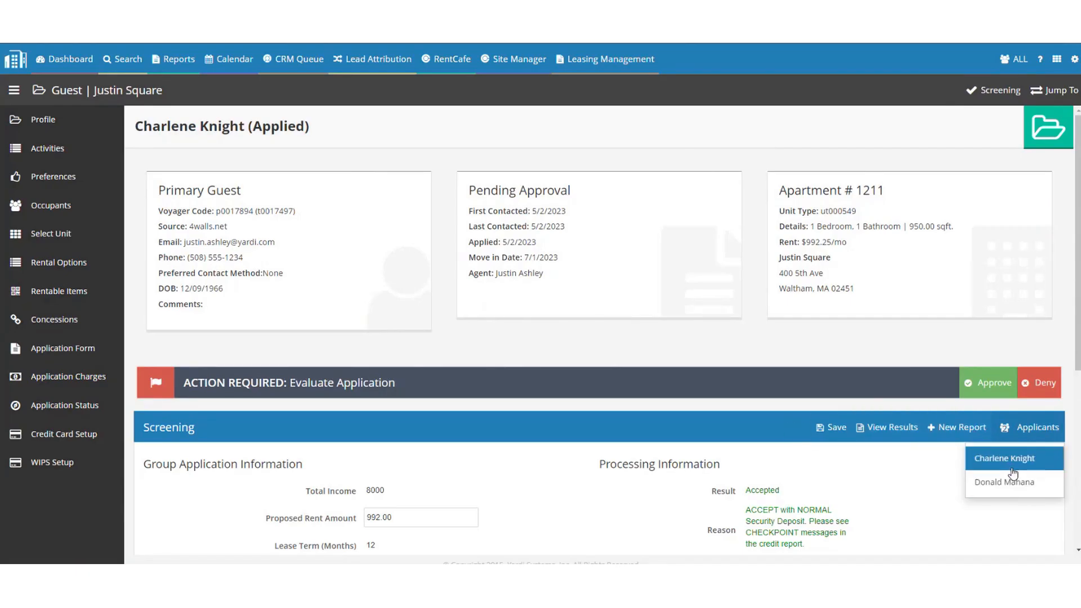
scroll(411, 325, down, 5)
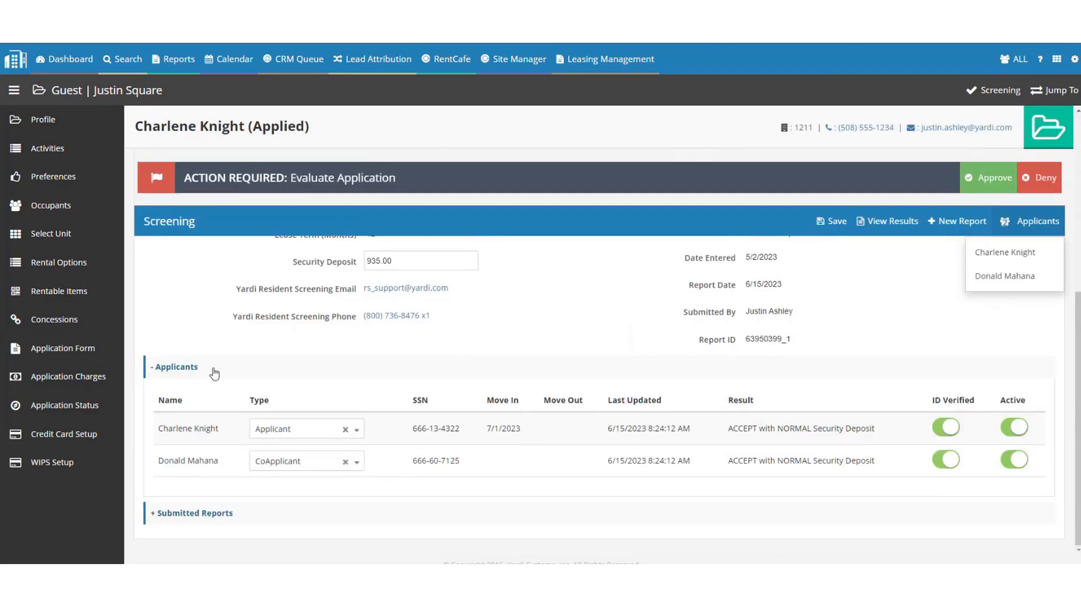
click(212, 370)
click(1038, 239)
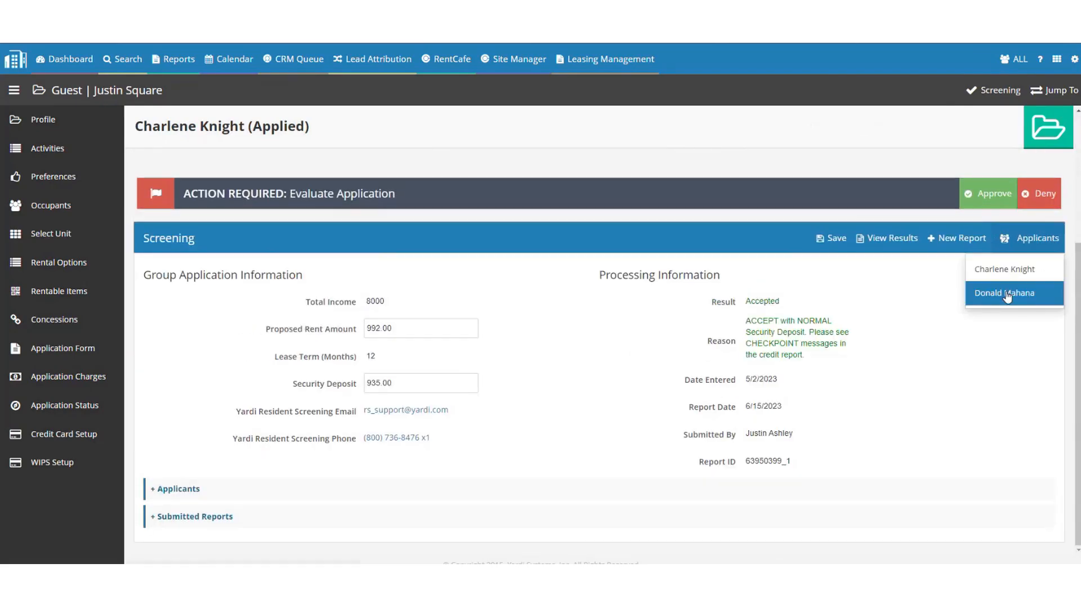
click(1007, 293)
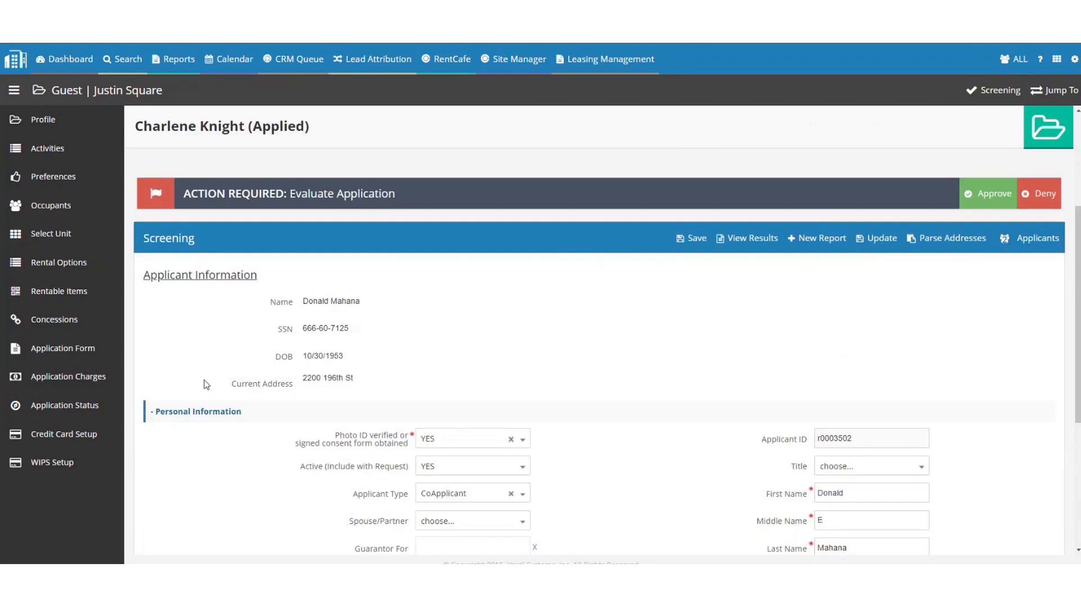
scroll(201, 375, down, 1)
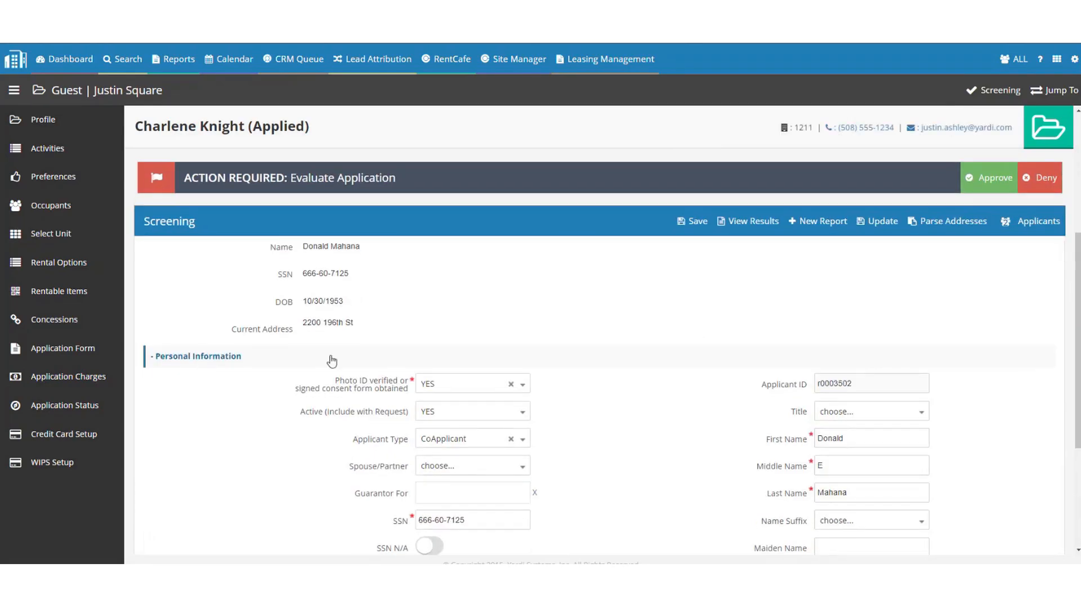
Keep photo ID verified YES and included in the request, and set Applicant Type to Guarantor.
click(447, 384)
click(449, 385)
click(448, 415)
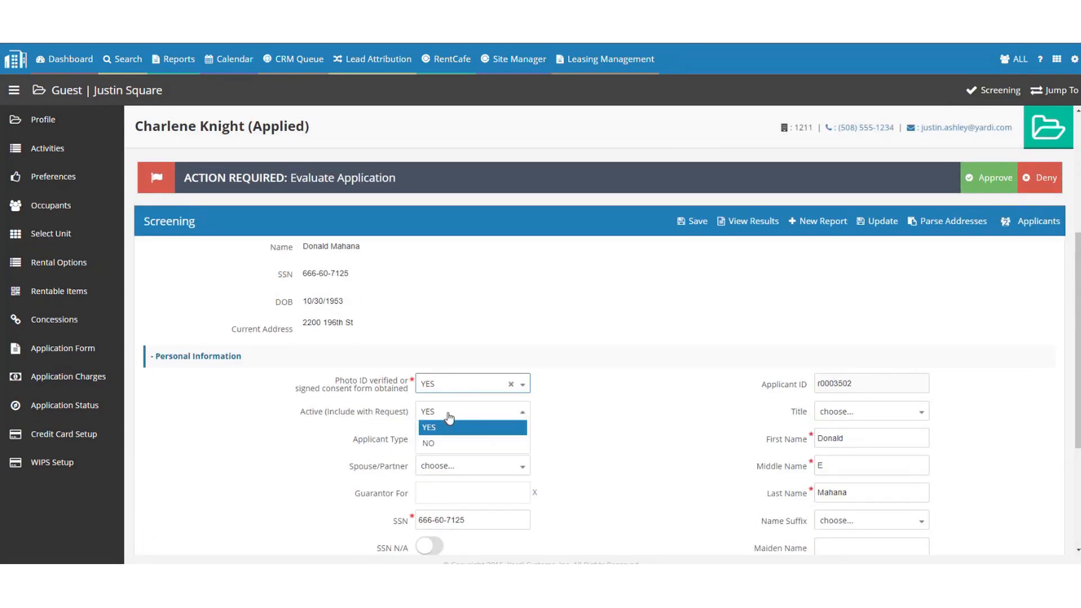
click(449, 417)
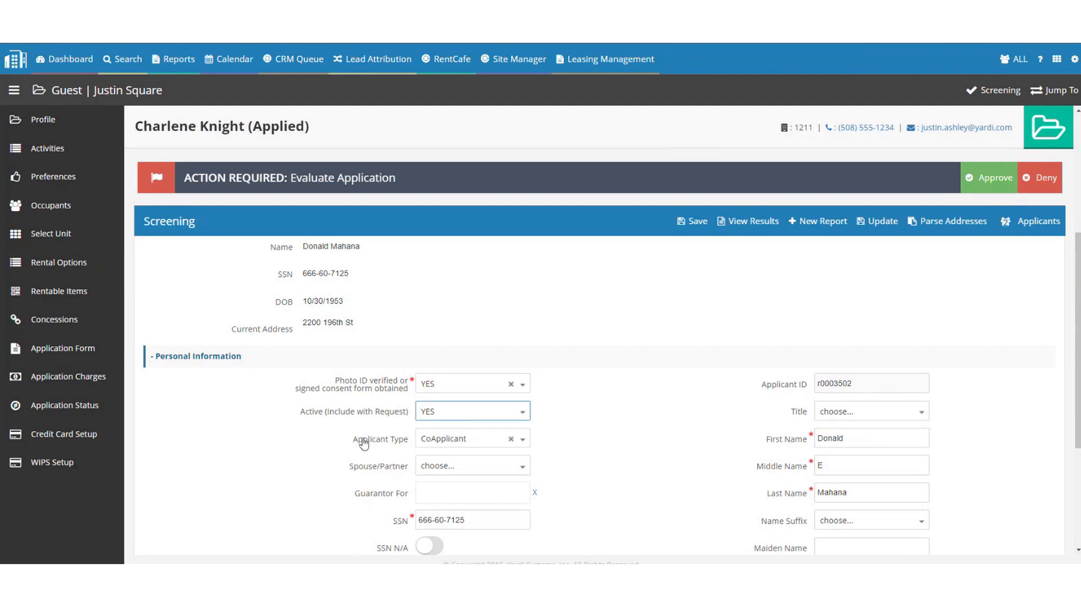
click(444, 441)
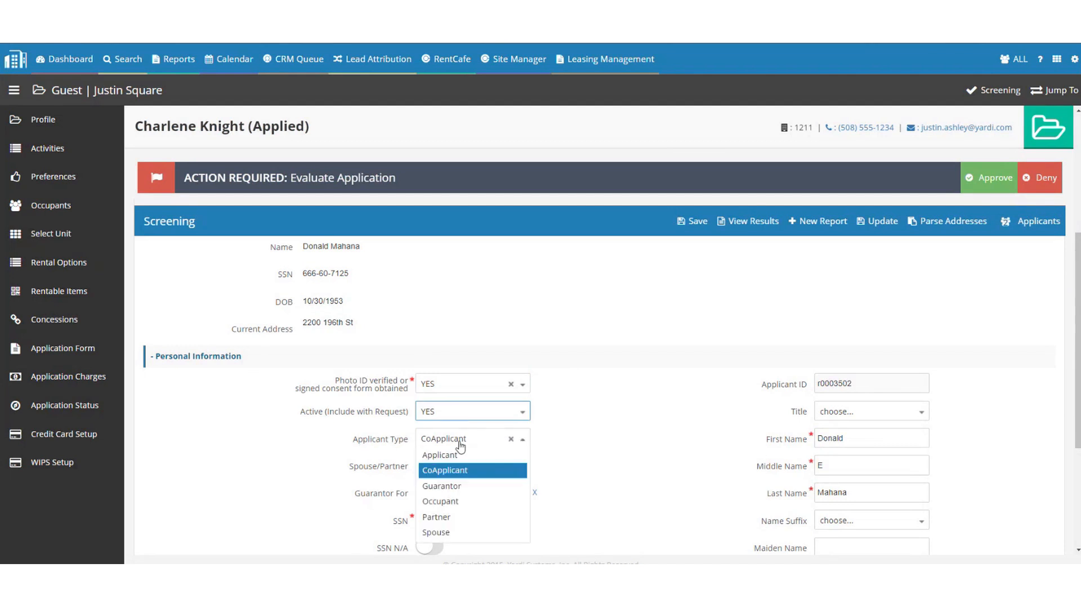
click(450, 488)
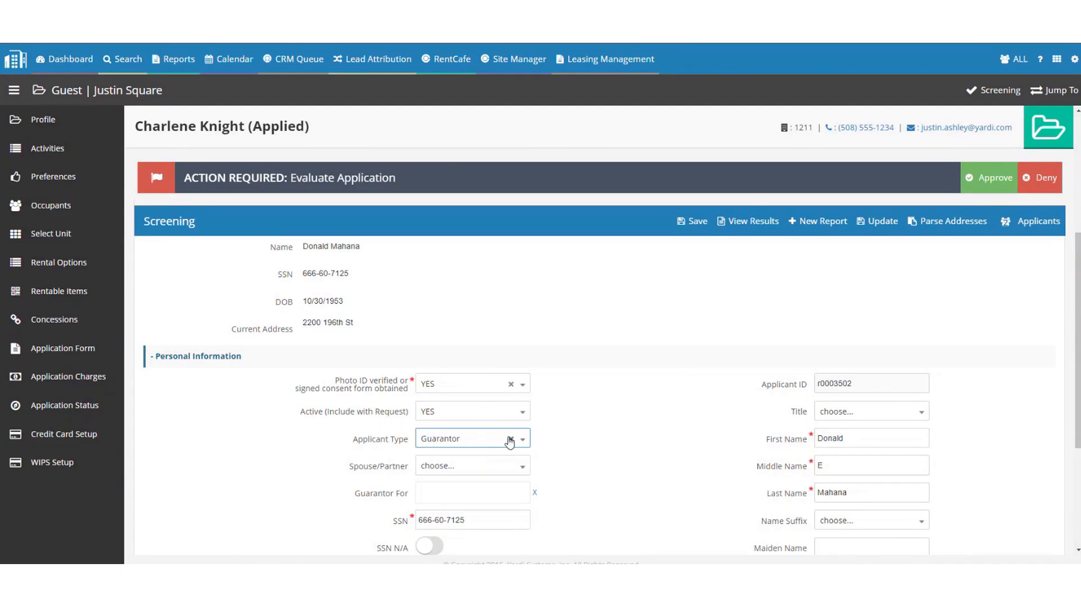
Review the guarantor's Employment Info, then collapse the Employment and Personal Information sections.
scroll(541, 299, down, 4)
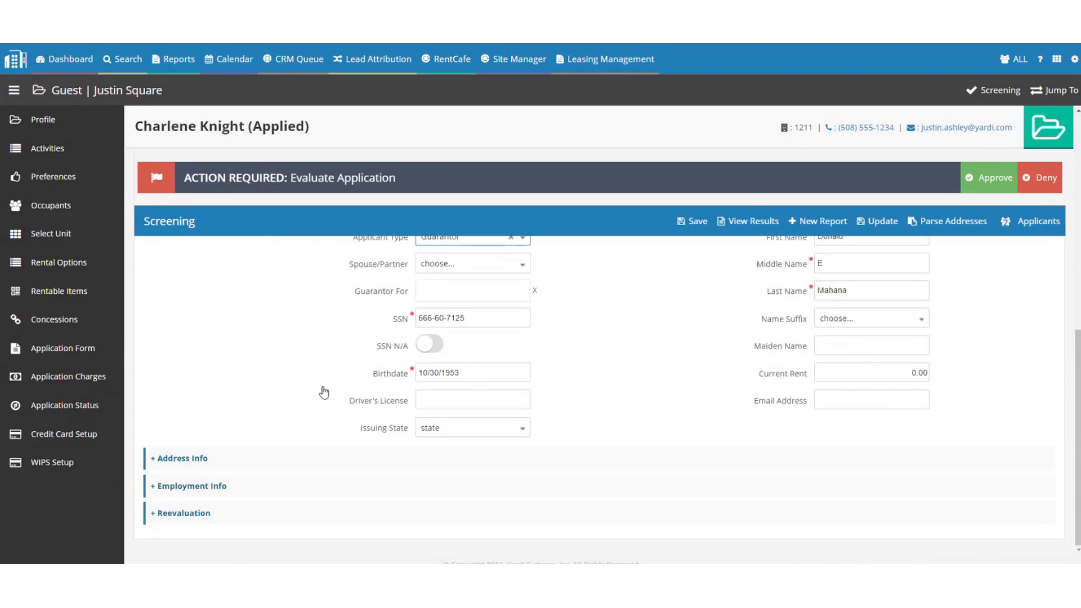
click(186, 486)
scroll(215, 449, down, 3)
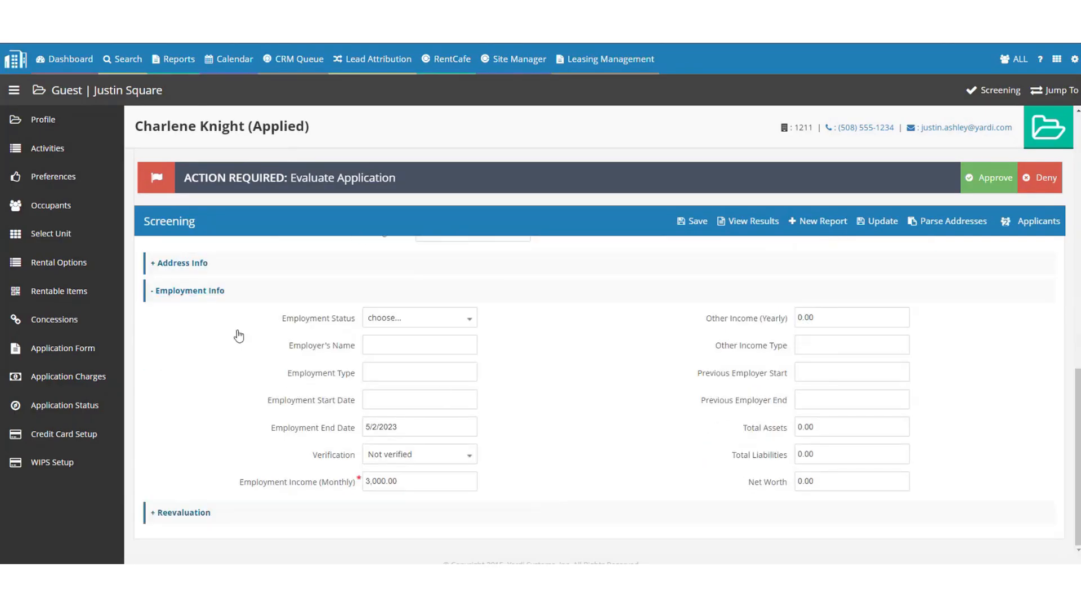
click(208, 291)
scroll(513, 469, up, 4)
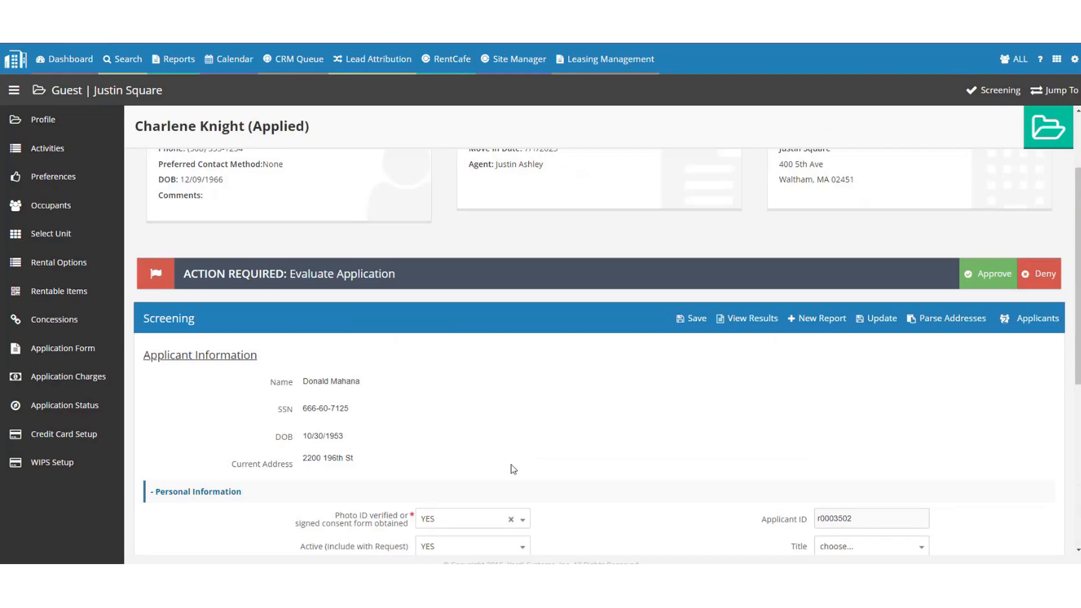
click(218, 491)
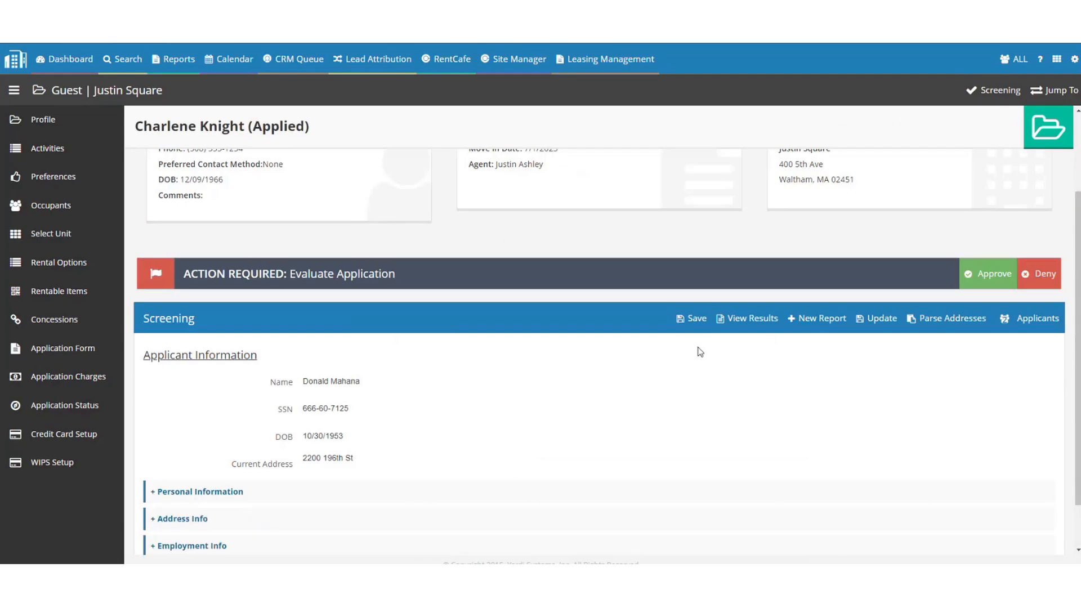
scroll(690, 312, down, 1)
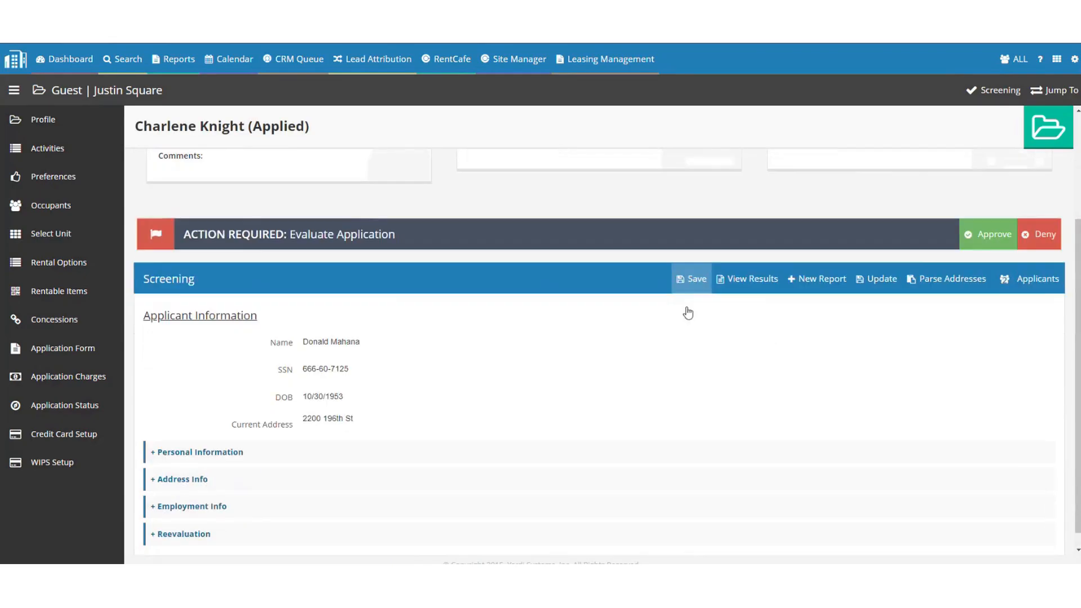
Start a new Guarantor screening report and bring its policy details window onto the screen.
click(811, 267)
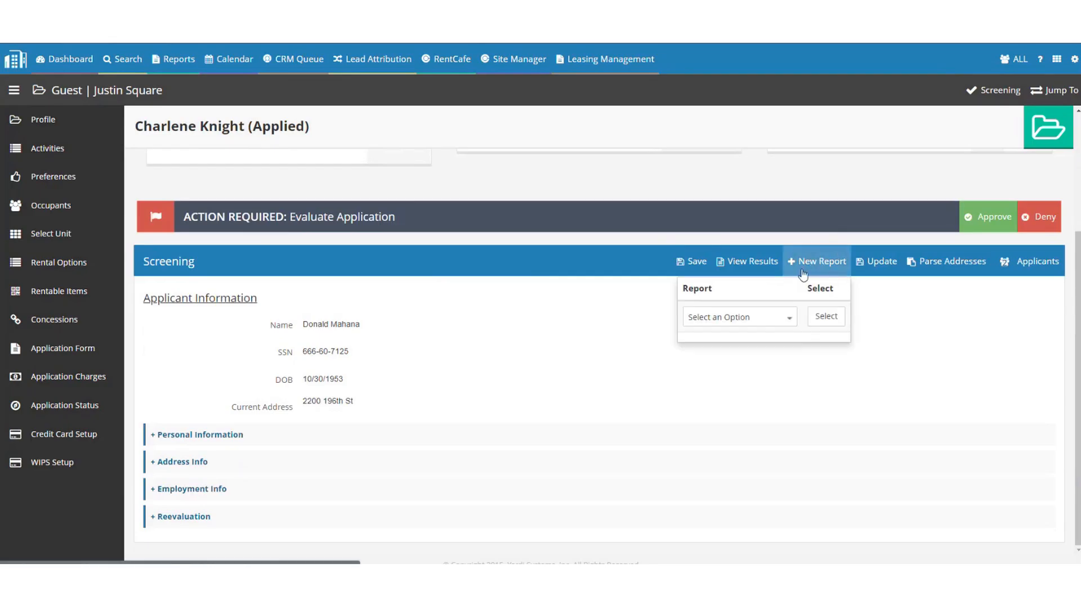
click(719, 319)
click(699, 319)
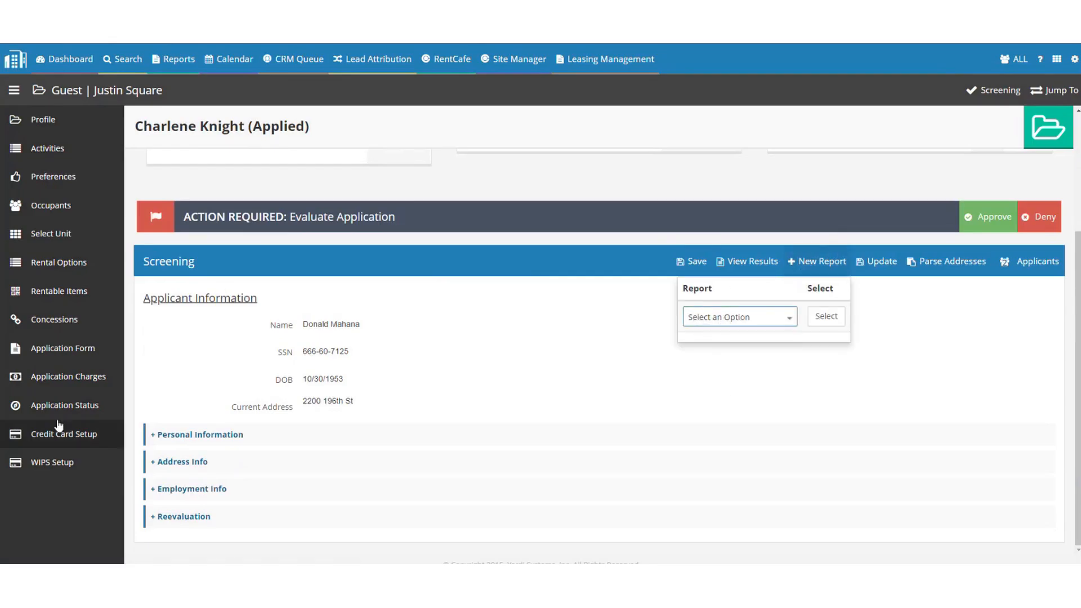
click(739, 318)
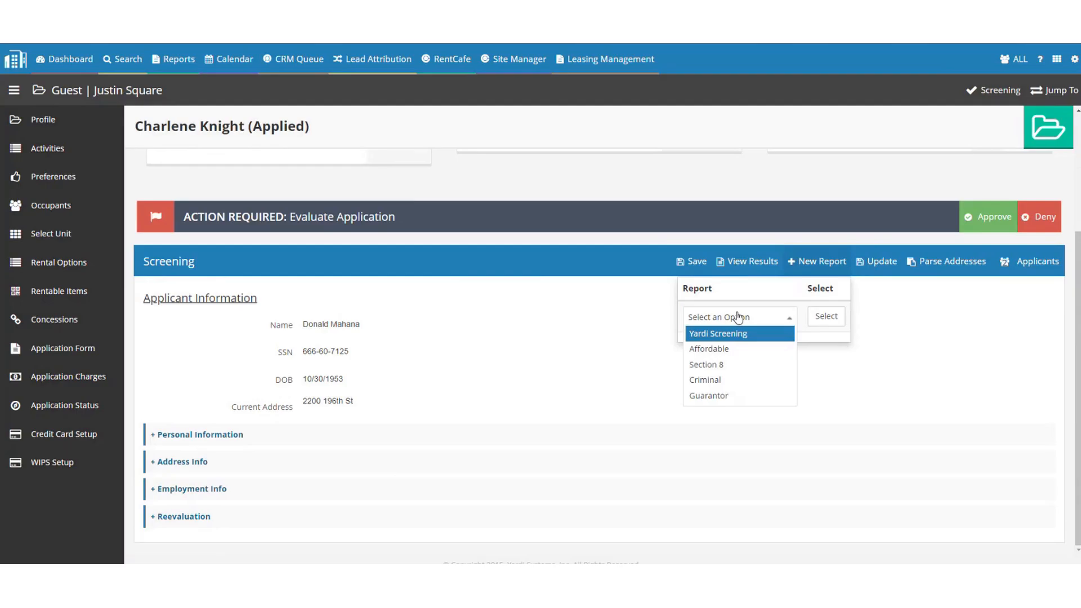
click(724, 395)
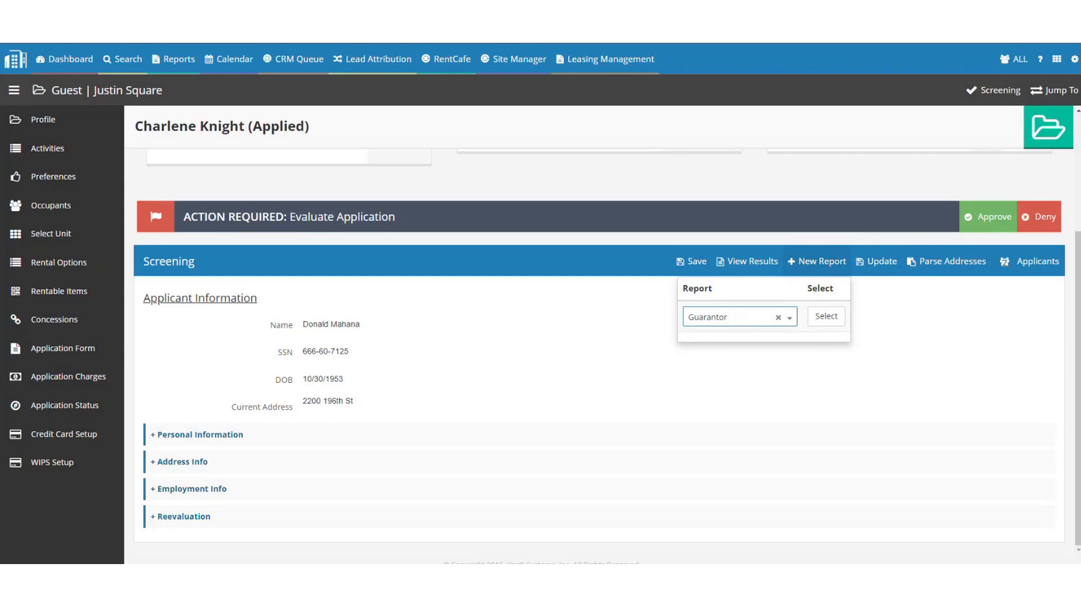
drag(0, 237, 541, 46)
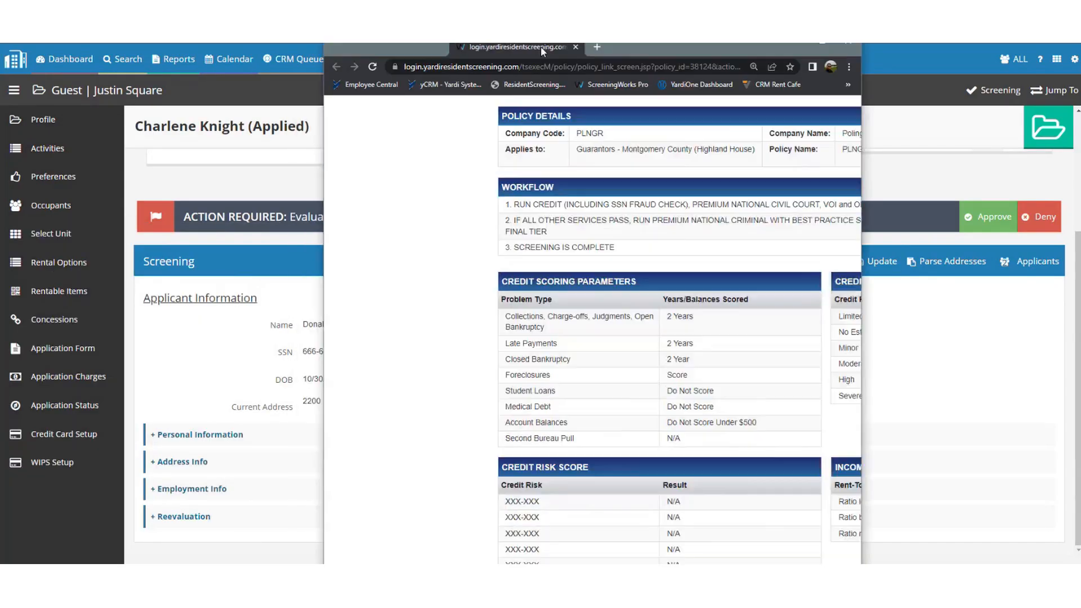
Maximize and enlarge the PLNGR02 policy, highlighting the Qualified Guarantor and No Established Credit results.
double_click(698, 49)
key(ctrl+plus)
key(ctrl+plus)
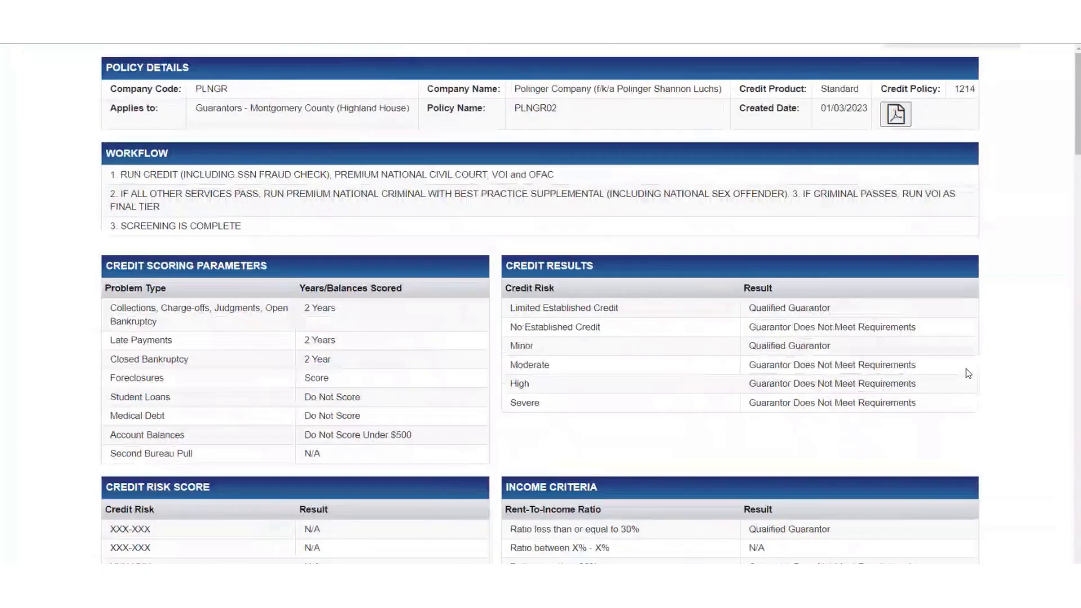
key(ctrl+plus)
scroll(579, 496, down, 1)
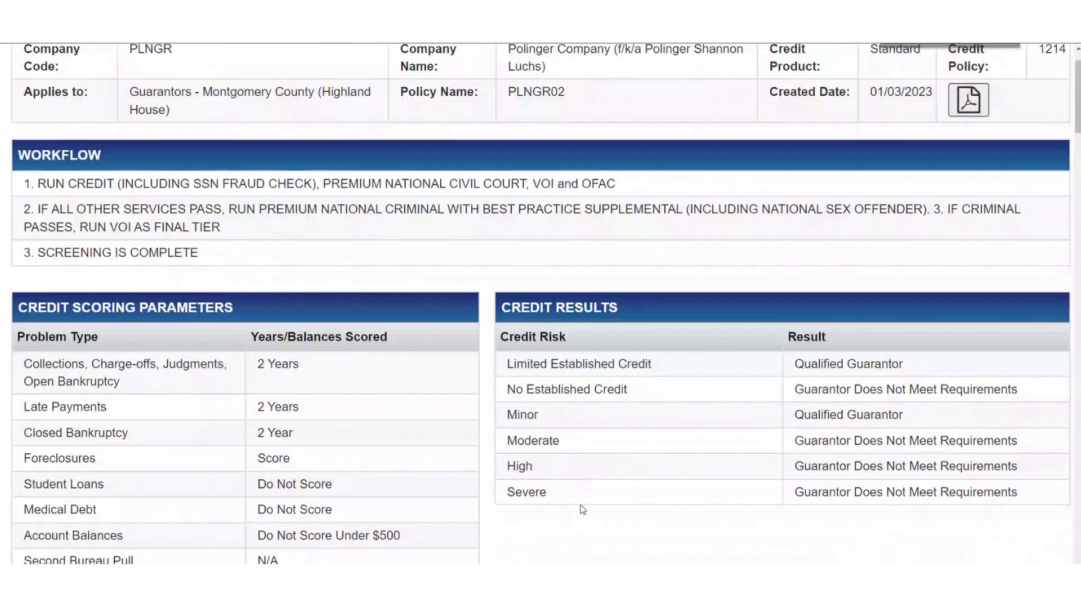
drag(547, 364, 883, 491)
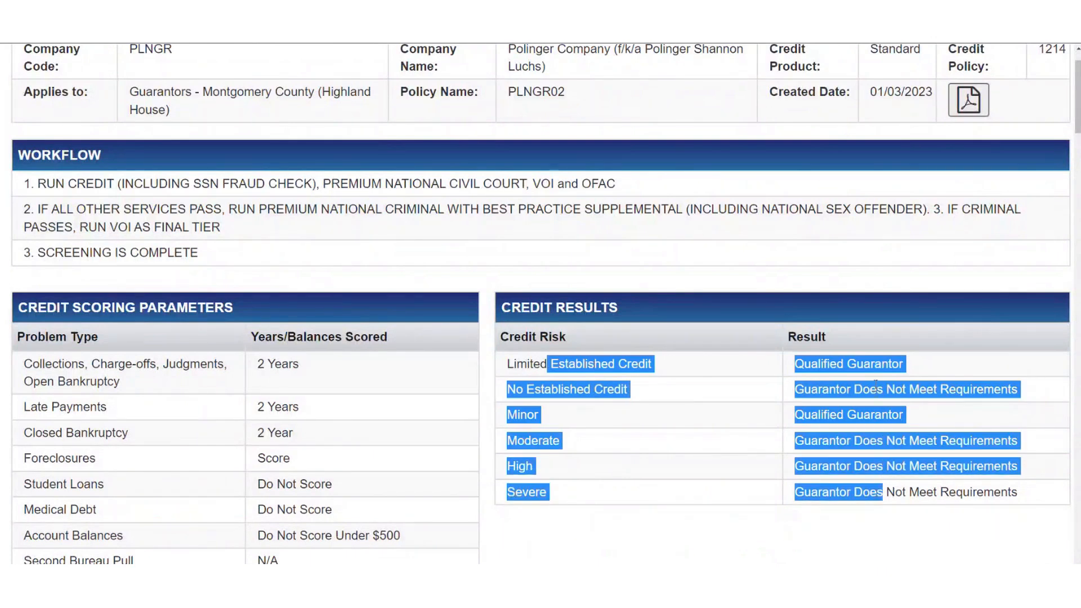
drag(904, 365, 796, 375)
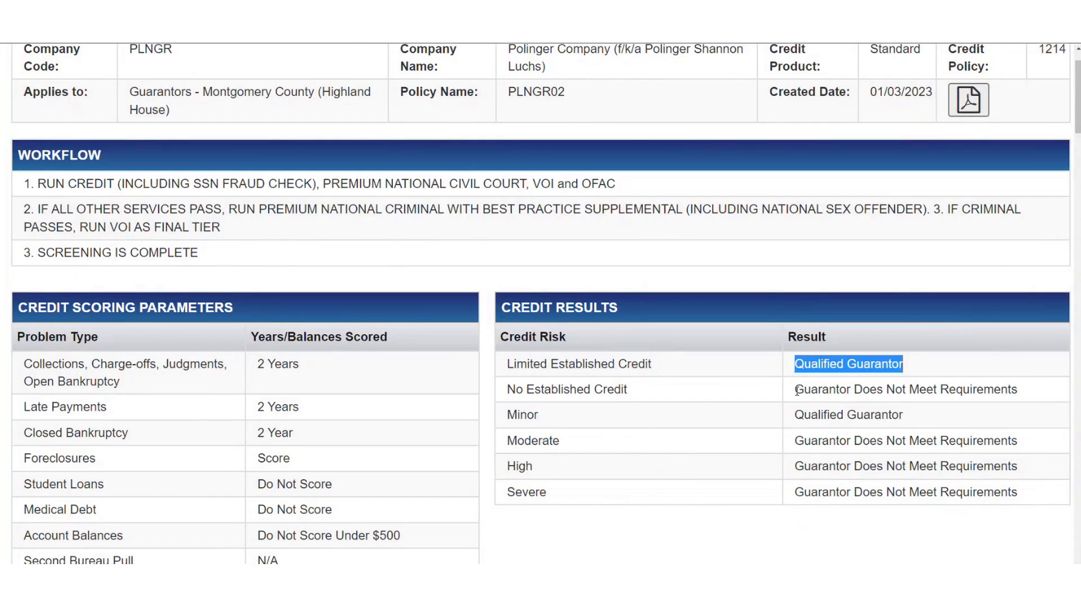
drag(795, 391, 1030, 398)
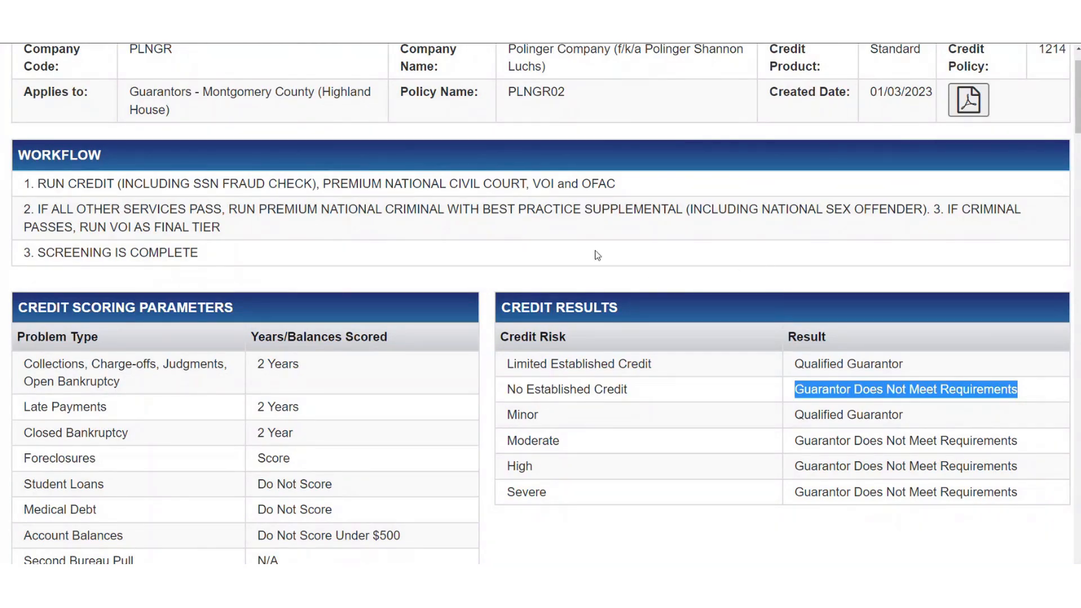
Zoom out to scan the remaining criteria and re-highlight the Qualified Guarantor result.
key(ctrl+minus)
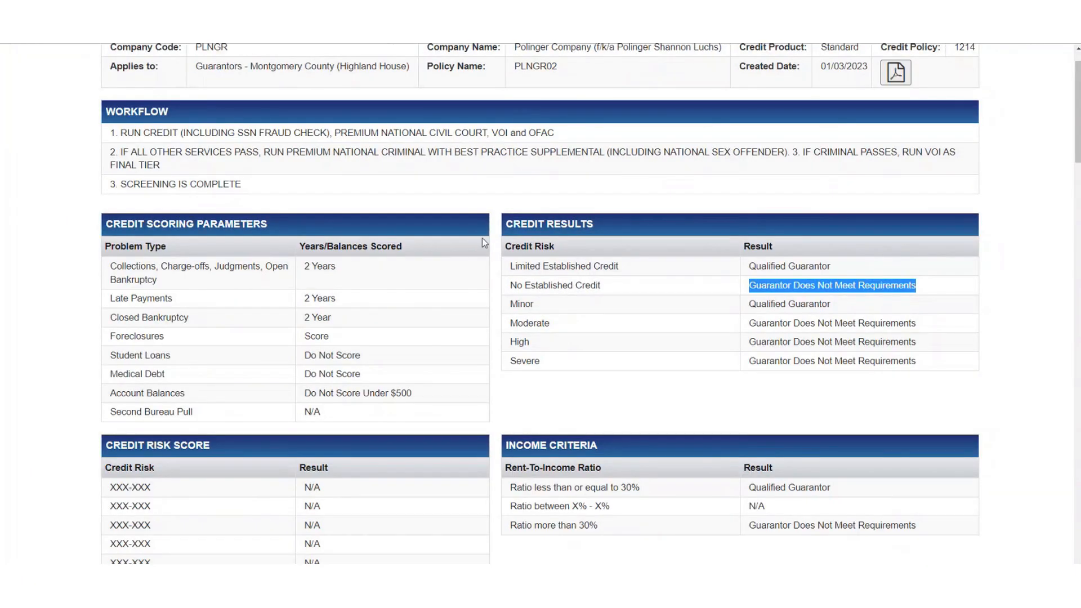
scroll(483, 243, down, 7)
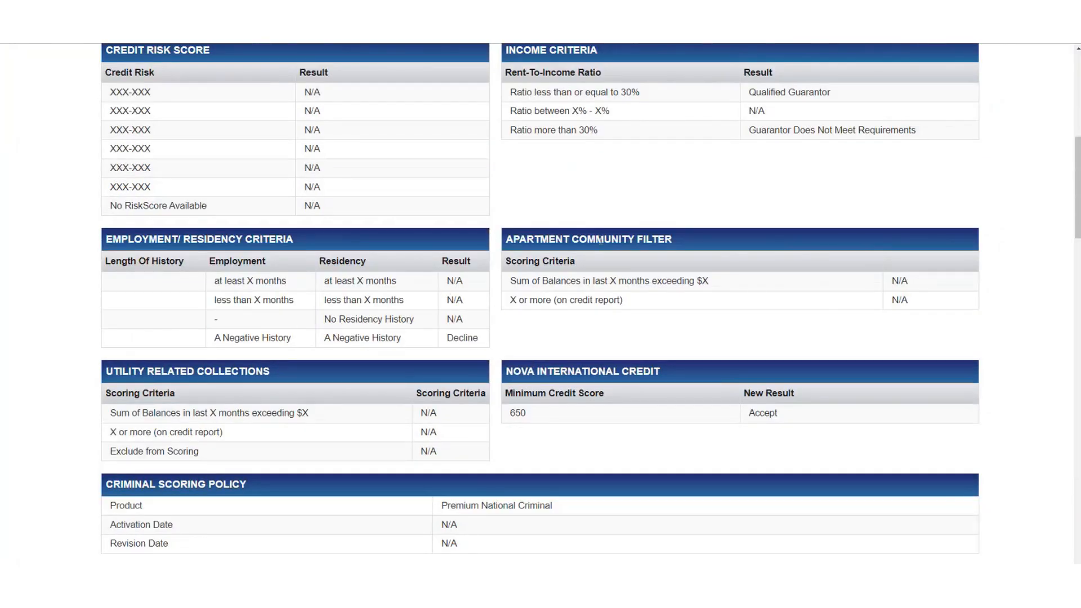
scroll(601, 240, up, 2)
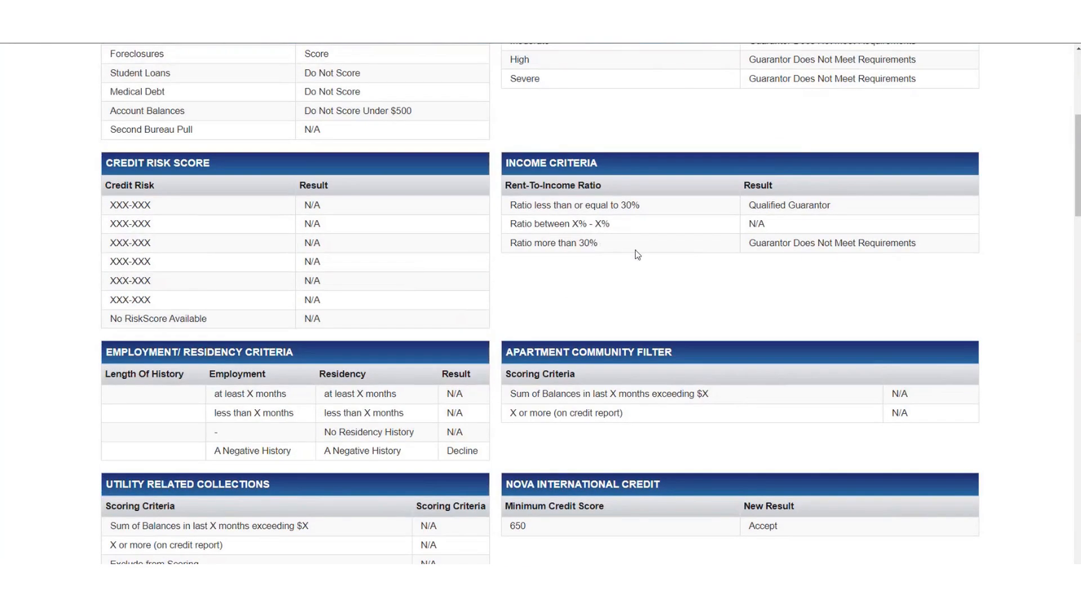
scroll(635, 250, up, 6)
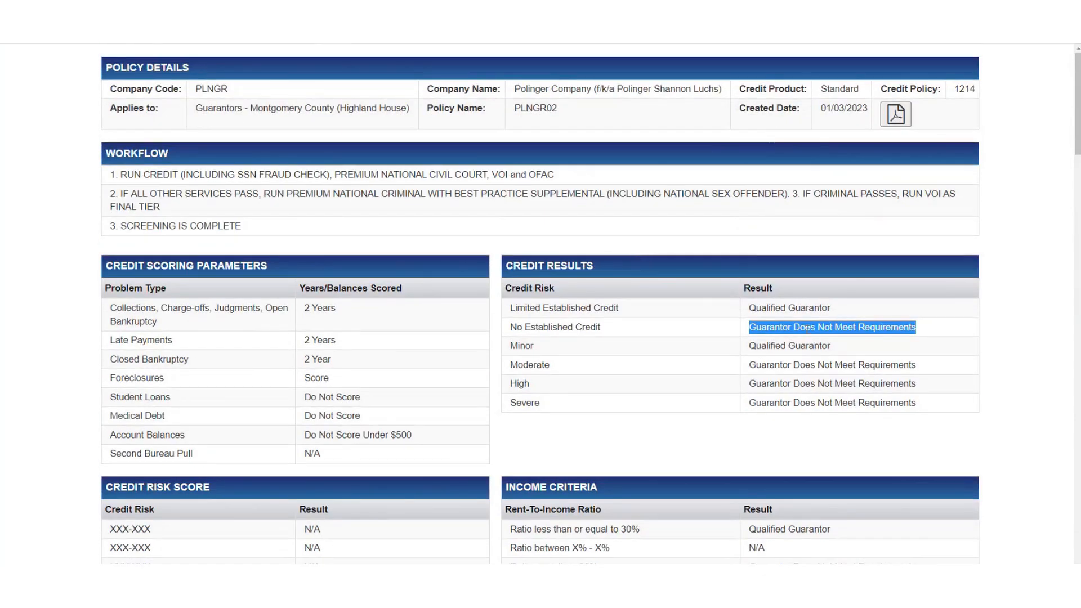
click(807, 329)
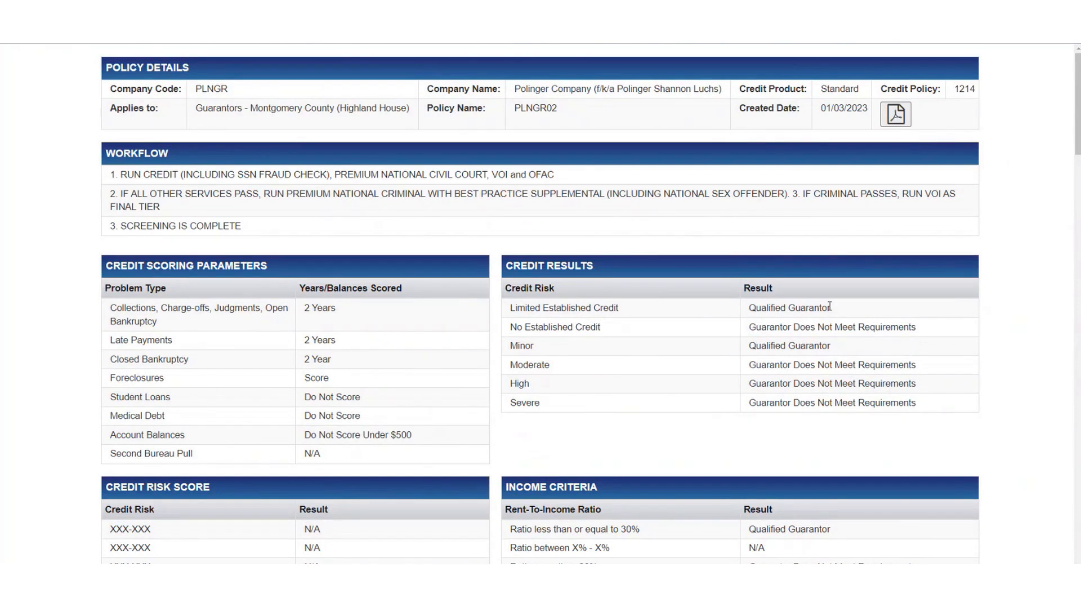
drag(833, 308, 929, 323)
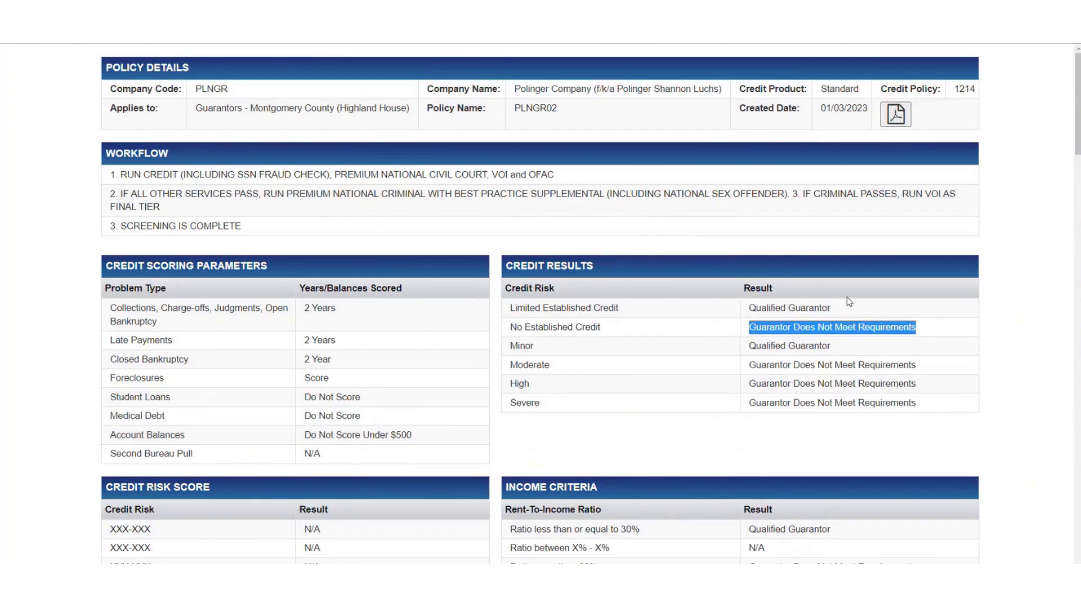
click(679, 245)
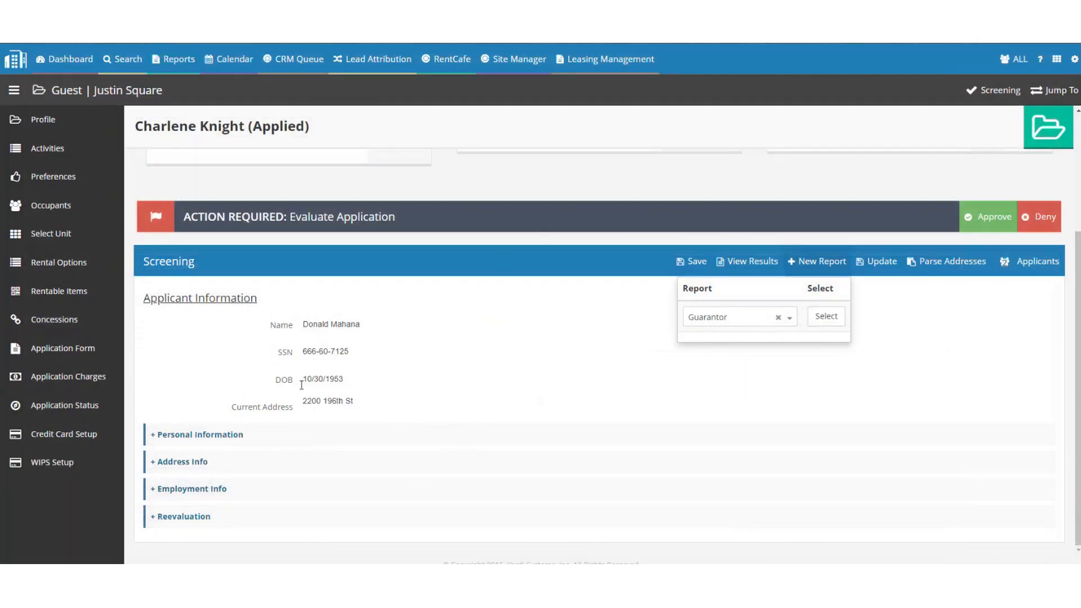
Switch to the primary applicant's record without saving changes, collapsing Personal Information.
click(1006, 262)
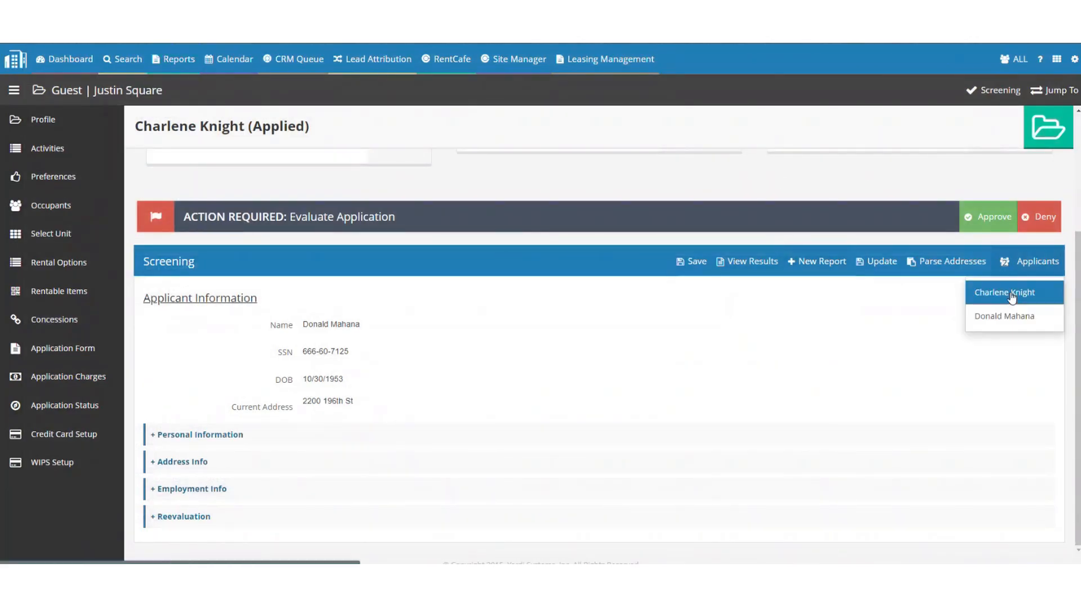
click(1006, 296)
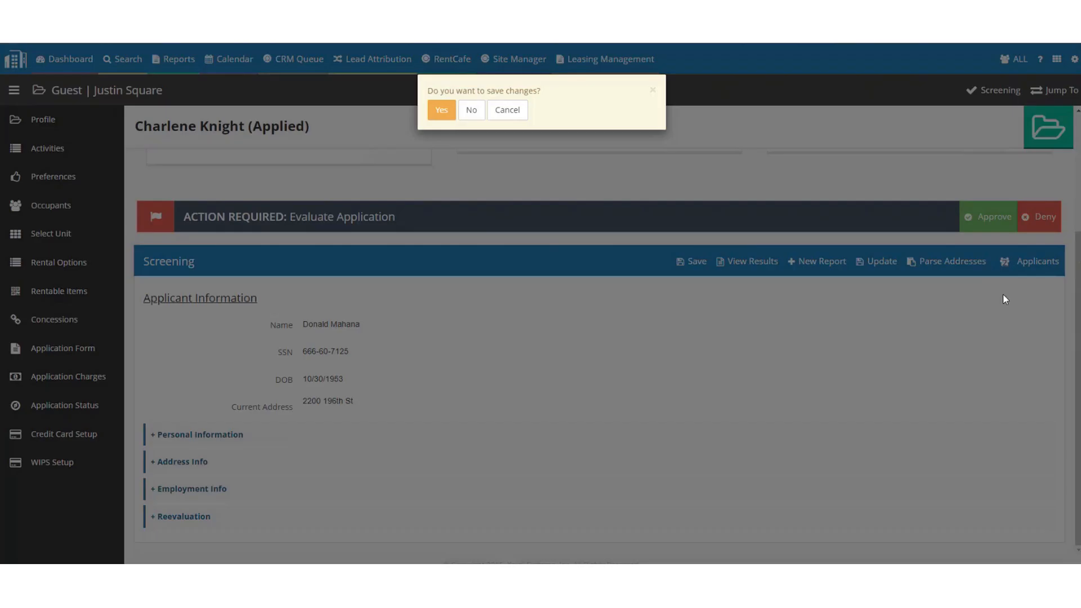
click(475, 111)
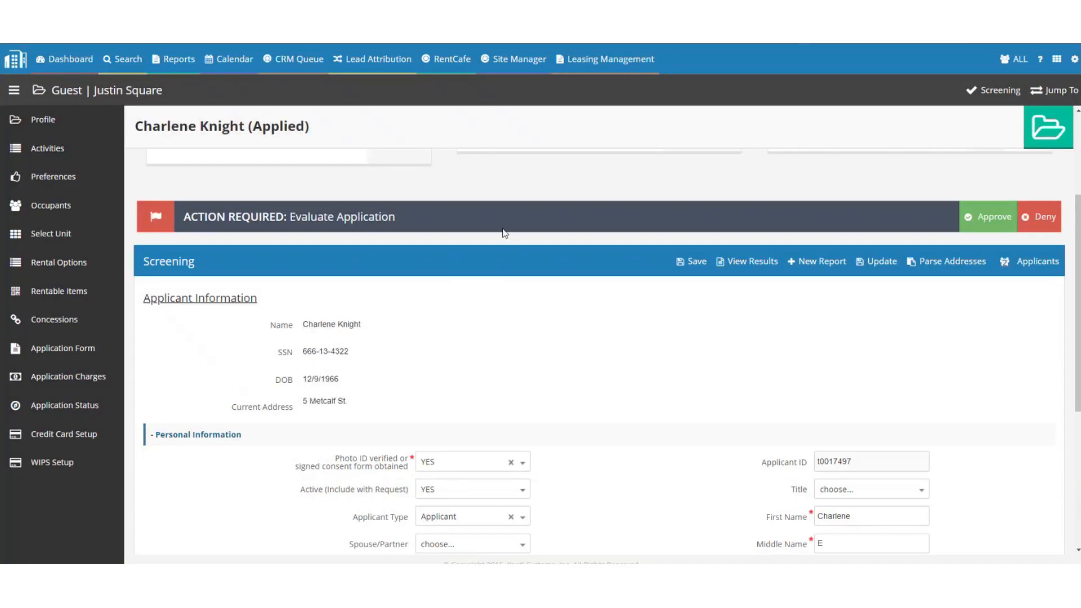
scroll(505, 238, down, 4)
scroll(519, 215, up, 4)
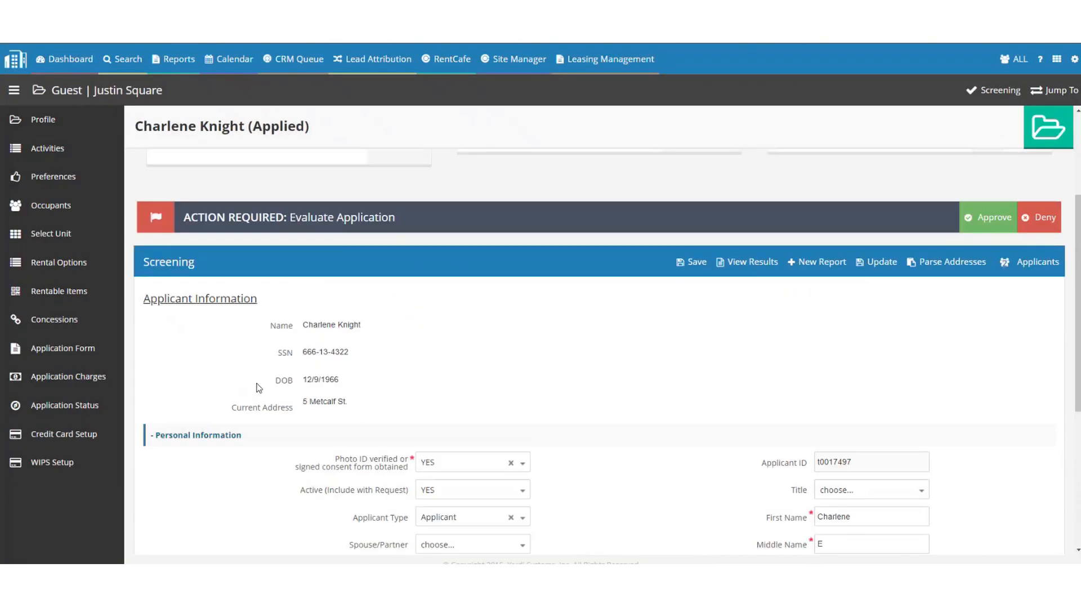
click(223, 436)
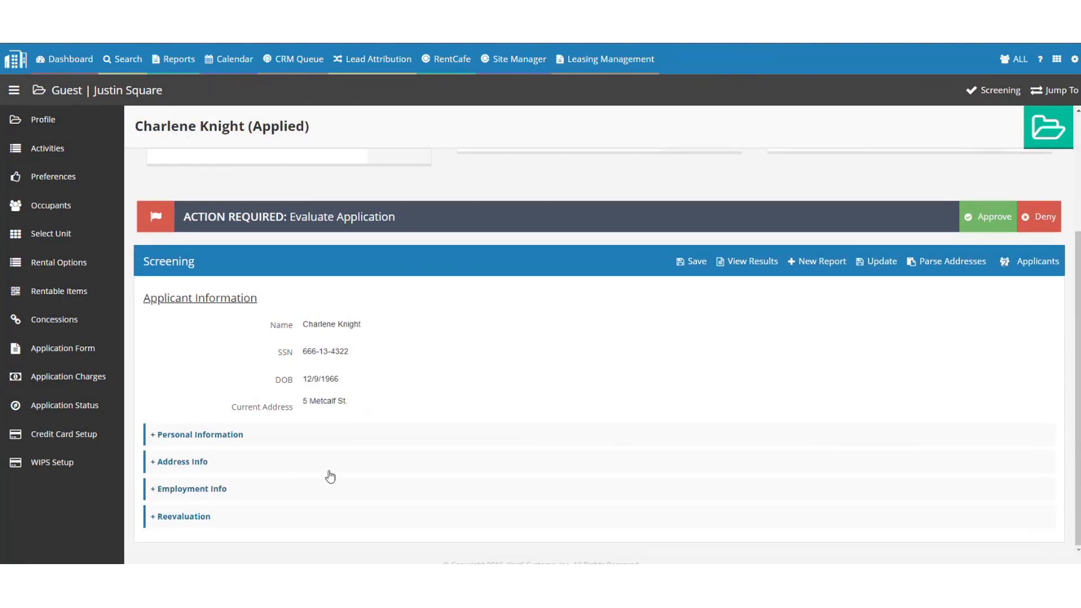
Open the screening results and highlight the ACCEPT WITH NORMAL SECURITY DEPOSIT application result.
click(750, 262)
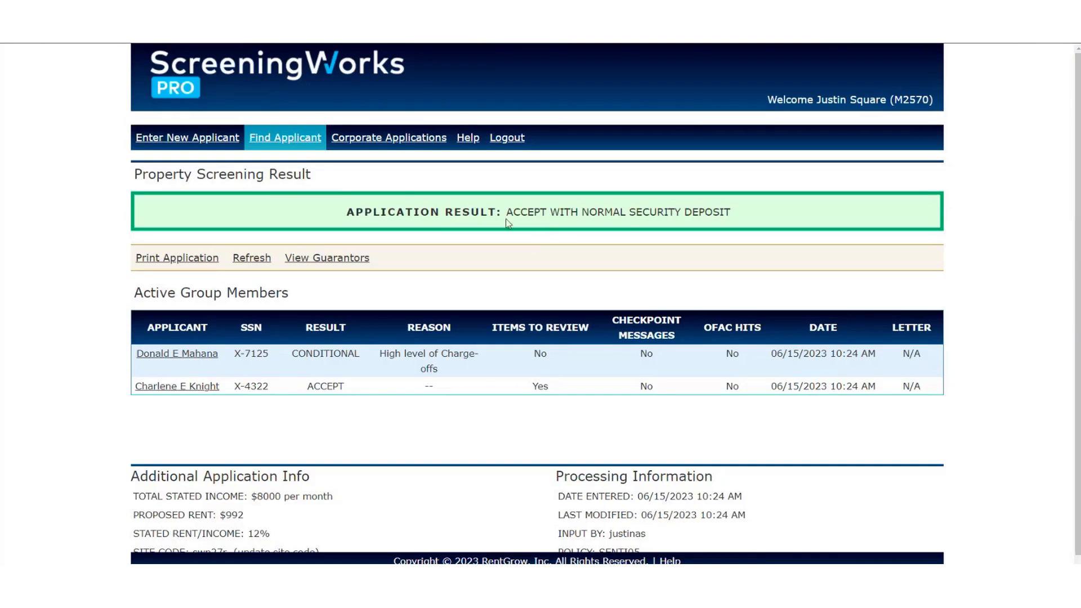
drag(507, 213, 738, 213)
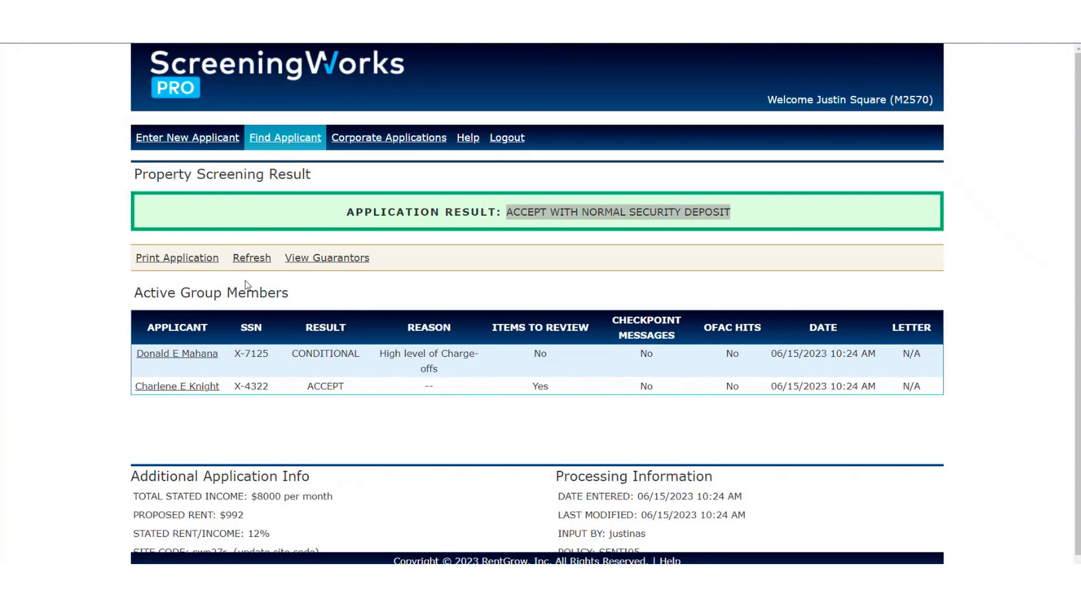
click(526, 257)
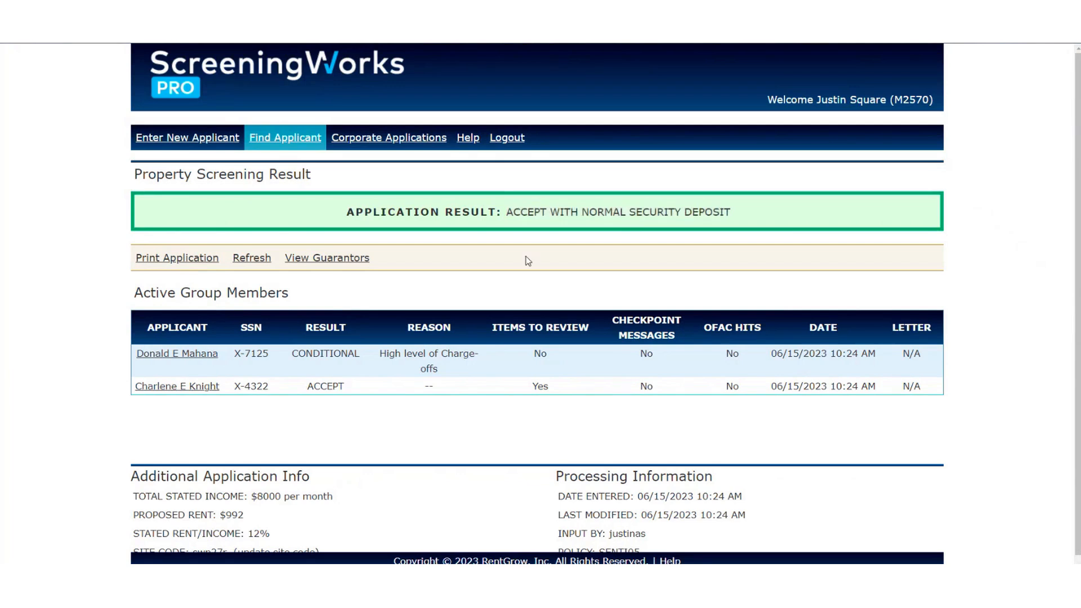